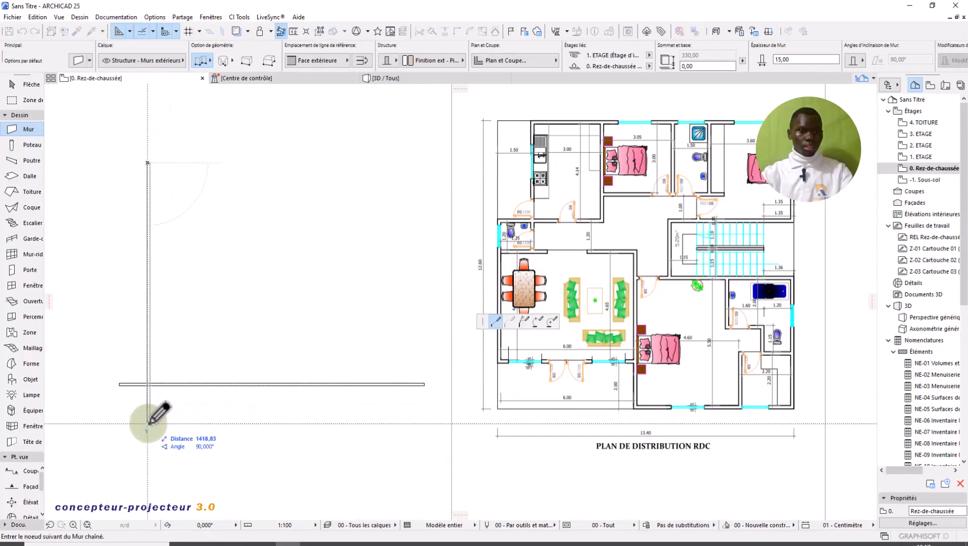
- Finish the vertical wall so it crosses the horizontal wall, and trim both overhanging ends to form a clean corner
{"action": "double_click", "coordinate": [149, 421]}
{"action": "scroll", "coordinate": [406, 419], "scroll_direction": "up", "scroll_amount": 3}
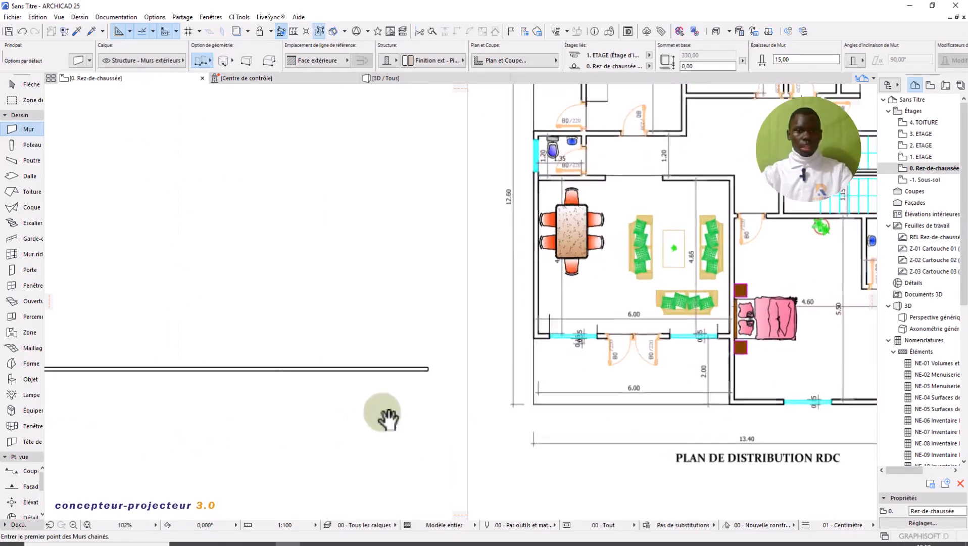
{"action": "key", "text": "Escape"}
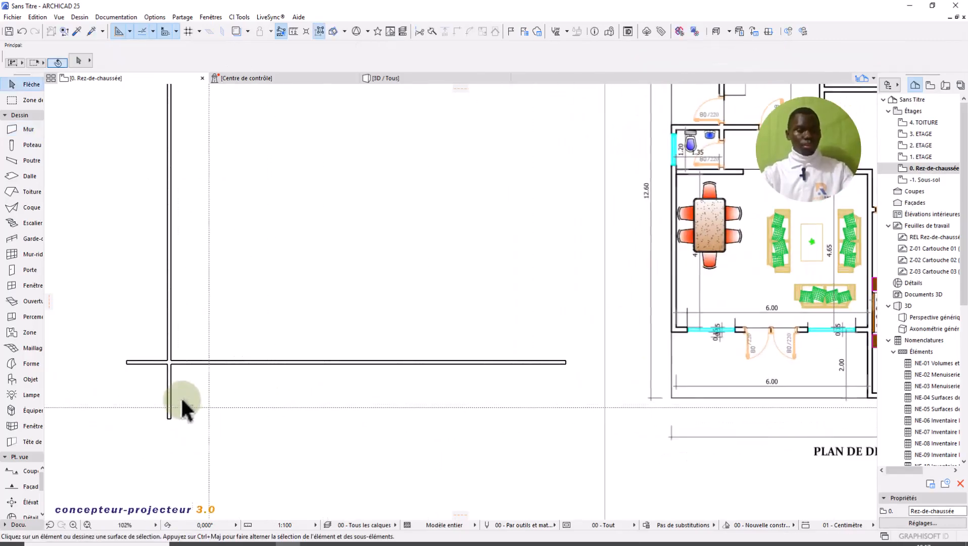
{"action": "left_click", "coordinate": [170, 413]}
{"action": "left_click", "coordinate": [148, 362]}
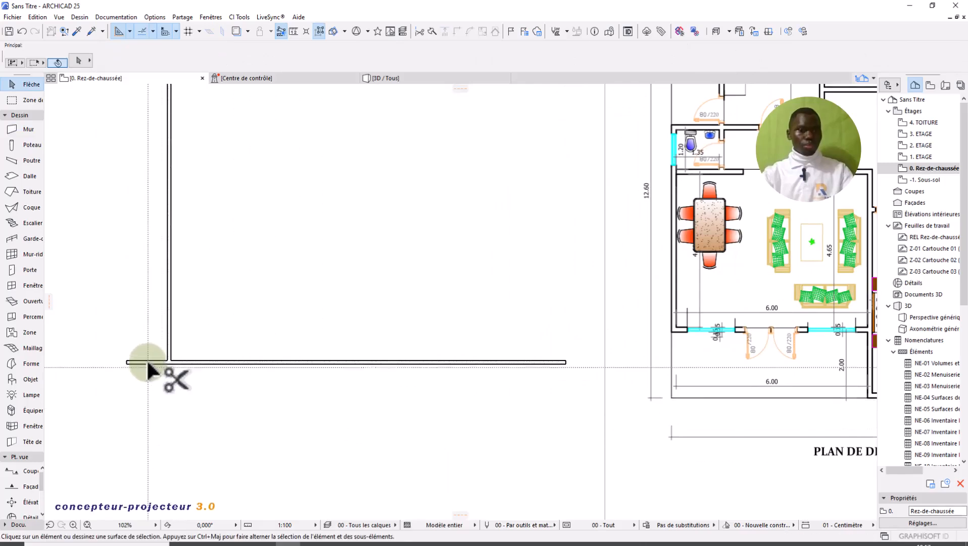
- Select both existing walls, flip them about their reference line and set the reference line position to Centre
{"action": "scroll", "coordinate": [187, 363], "scroll_direction": "down", "scroll_amount": 2}
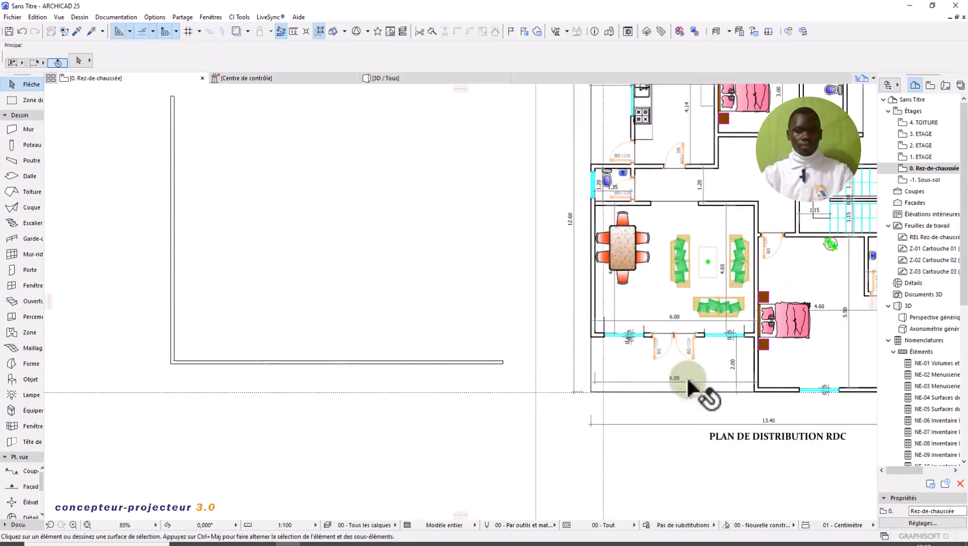
{"action": "scroll", "coordinate": [686, 375], "scroll_direction": "up", "scroll_amount": 1}
{"action": "scroll", "coordinate": [765, 373], "scroll_direction": "up", "scroll_amount": 1}
{"action": "middle_click_drag", "start_coordinate": [767, 374], "coordinate": [716, 395]}
{"action": "scroll", "coordinate": [380, 419], "scroll_direction": "down", "scroll_amount": 2}
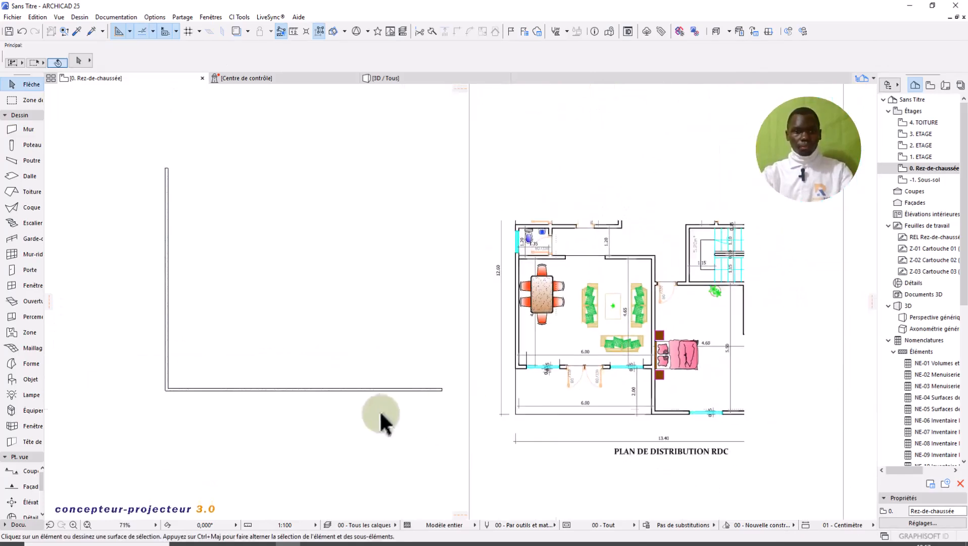
{"action": "left_click_drag", "start_coordinate": [327, 420], "coordinate": [138, 326]}
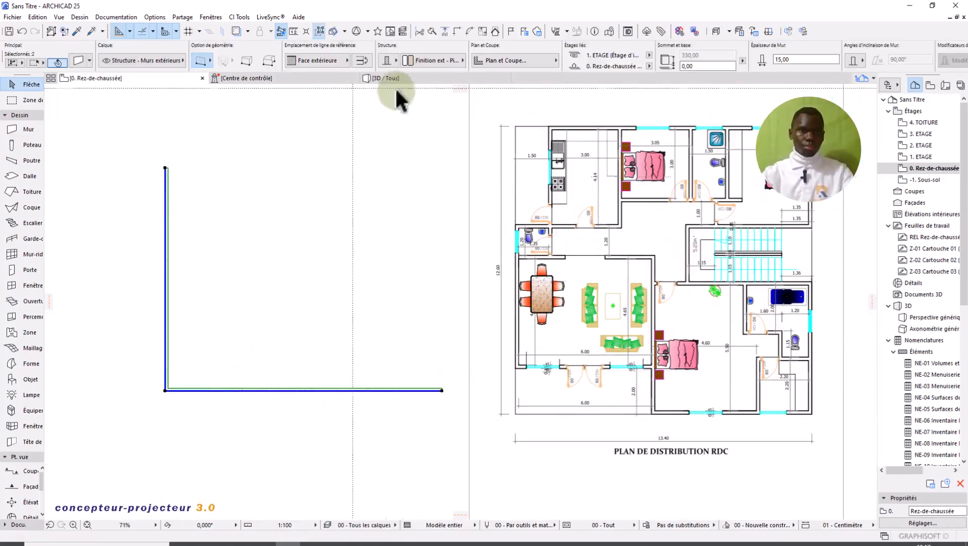
{"action": "left_click", "coordinate": [368, 62]}
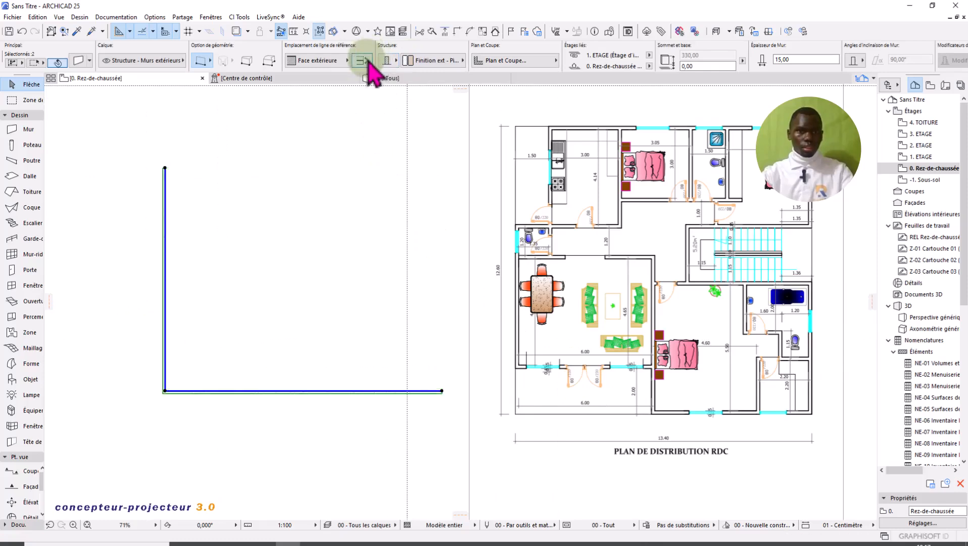
{"action": "left_click", "coordinate": [348, 60]}
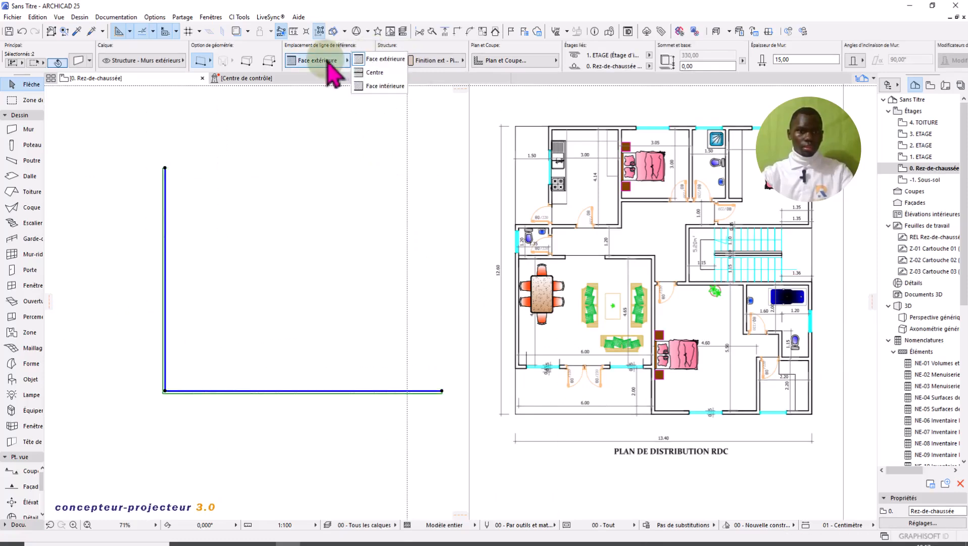
{"action": "left_click", "coordinate": [389, 75]}
{"action": "left_click", "coordinate": [344, 261]}
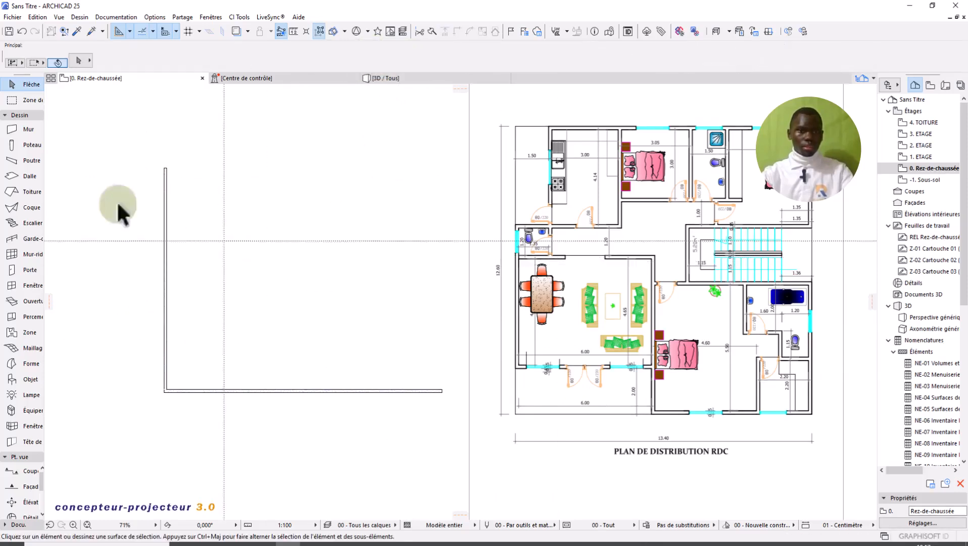
- Set the reference line to Centre in the default wall settings and exit the wall tool
{"action": "left_click", "coordinate": [30, 130]}
{"action": "double_click", "coordinate": [39, 130]}
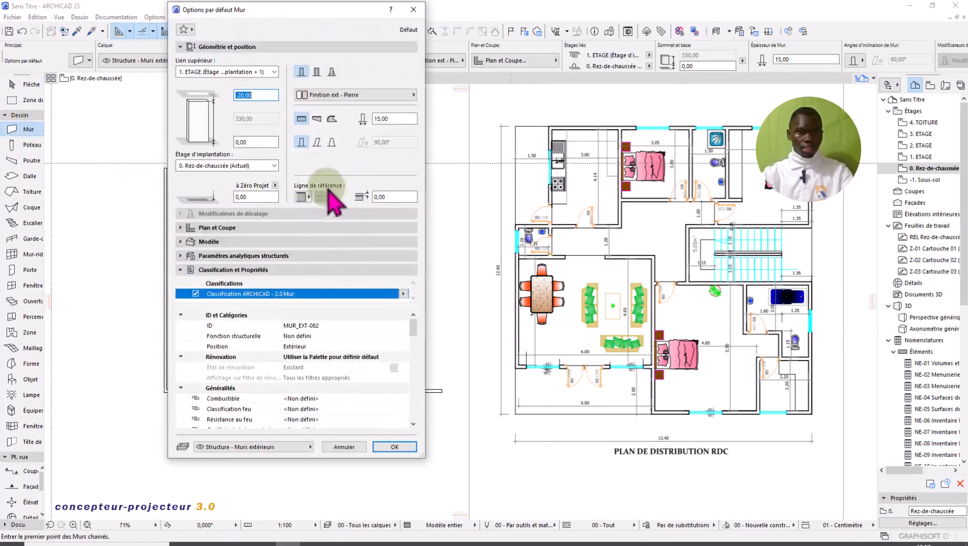
{"action": "left_click", "coordinate": [182, 228]}
{"action": "left_click", "coordinate": [183, 228]}
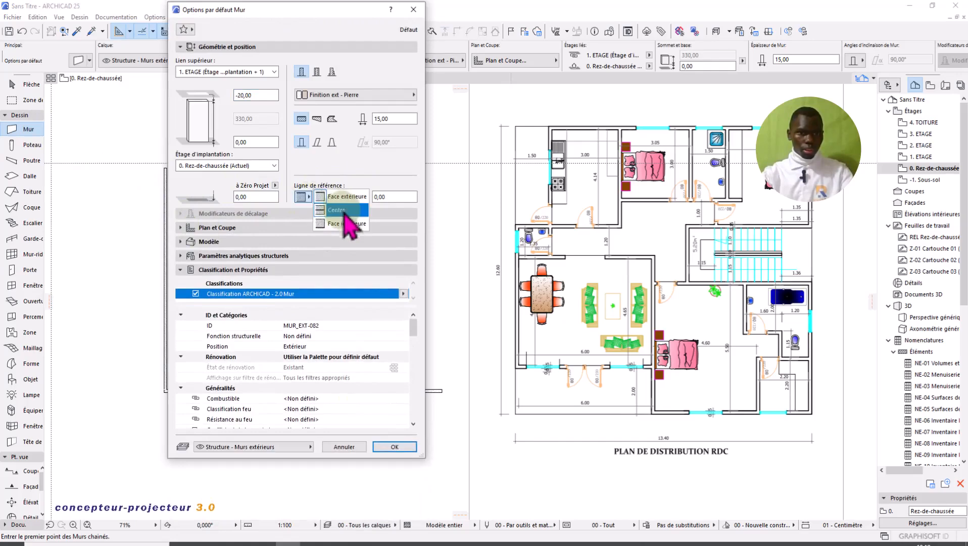
{"action": "left_click", "coordinate": [346, 210]}
{"action": "left_click", "coordinate": [395, 447]}
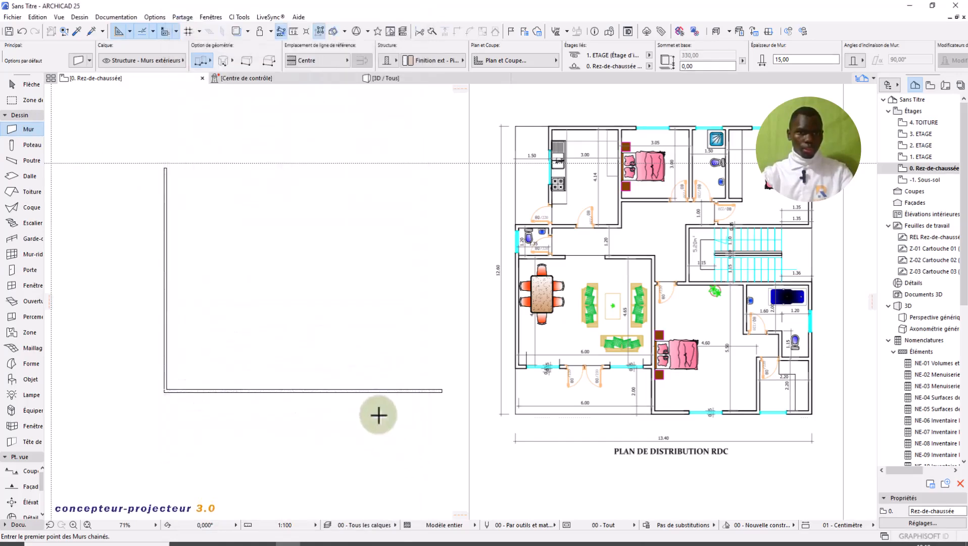
{"action": "scroll", "coordinate": [324, 397], "scroll_direction": "up", "scroll_amount": 4}
{"action": "scroll", "coordinate": [420, 392], "scroll_direction": "down", "scroll_amount": 1}
{"action": "key", "text": "Escape"}
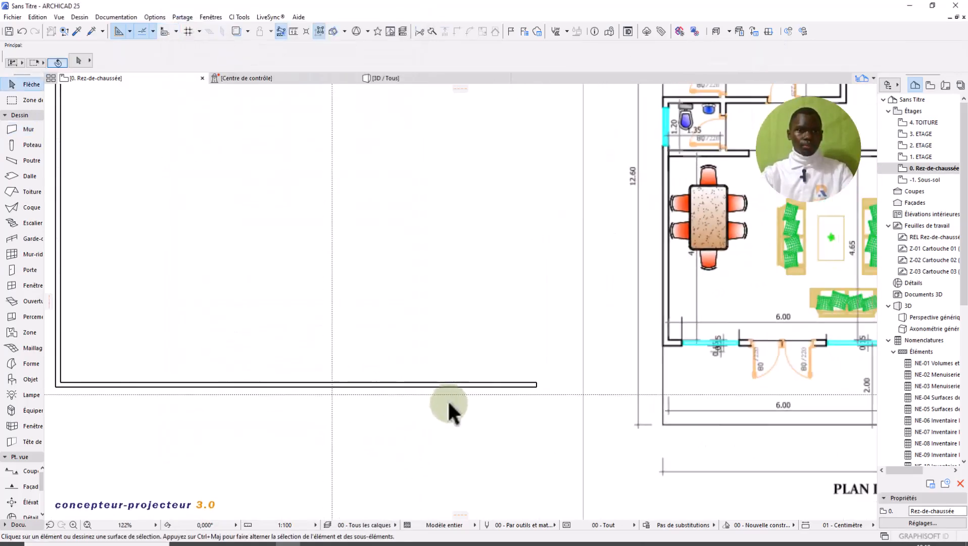
- Copy the horizontal wall straight upward by a distance of 215
{"action": "scroll", "coordinate": [497, 411], "scroll_direction": "down", "scroll_amount": 1}
{"action": "scroll", "coordinate": [692, 422], "scroll_direction": "up", "scroll_amount": 3}
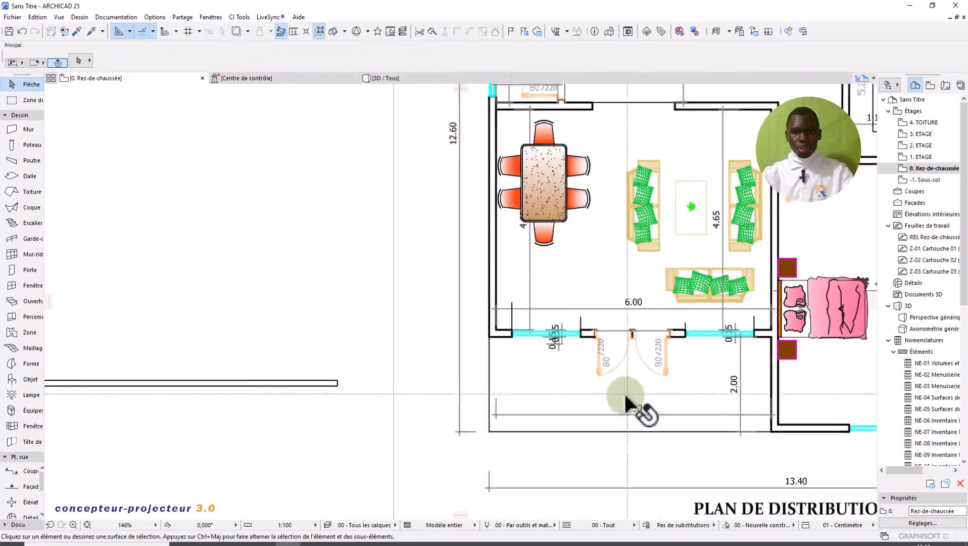
{"action": "scroll", "coordinate": [657, 404], "scroll_direction": "down", "scroll_amount": 4}
{"action": "scroll", "coordinate": [702, 417], "scroll_direction": "up", "scroll_amount": 2}
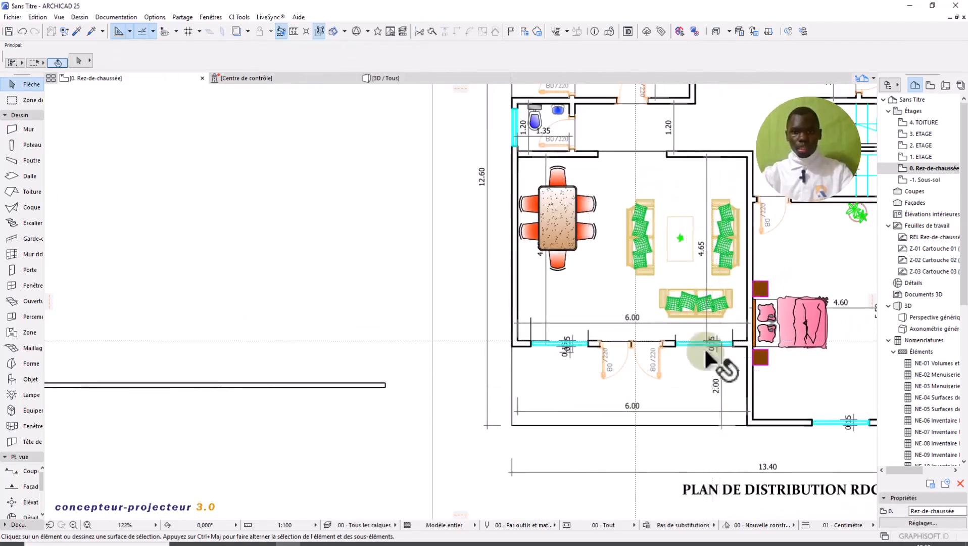
{"action": "left_click", "coordinate": [309, 385]}
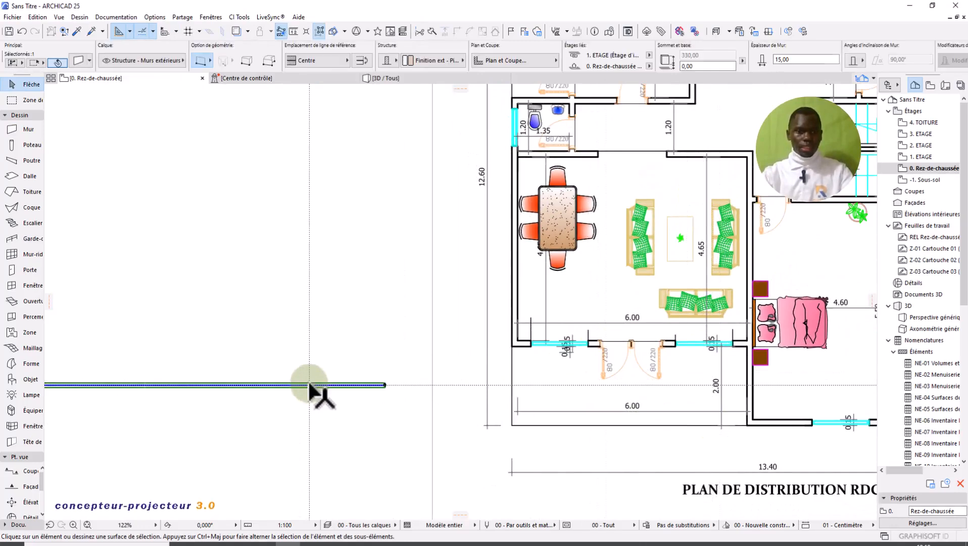
{"action": "left_click", "coordinate": [309, 385]}
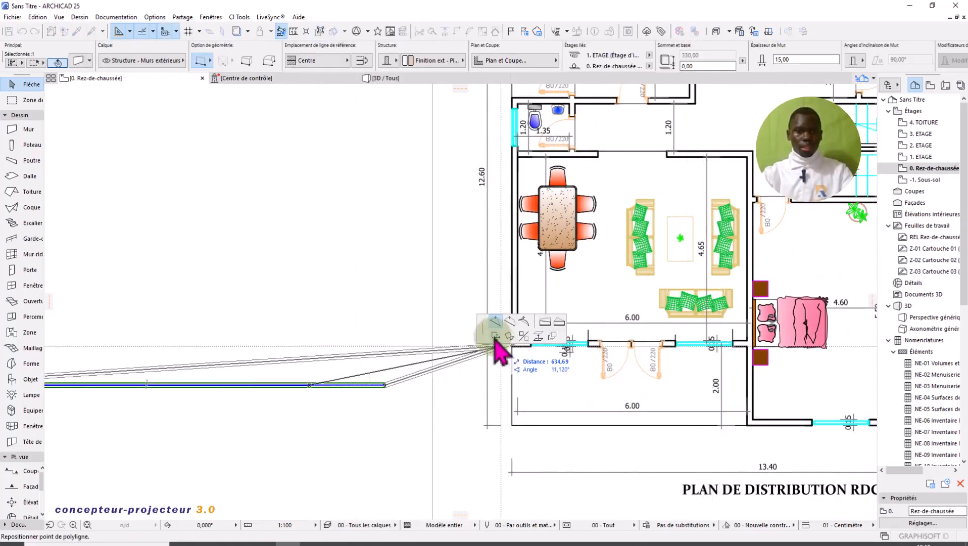
{"action": "left_click", "coordinate": [496, 336]}
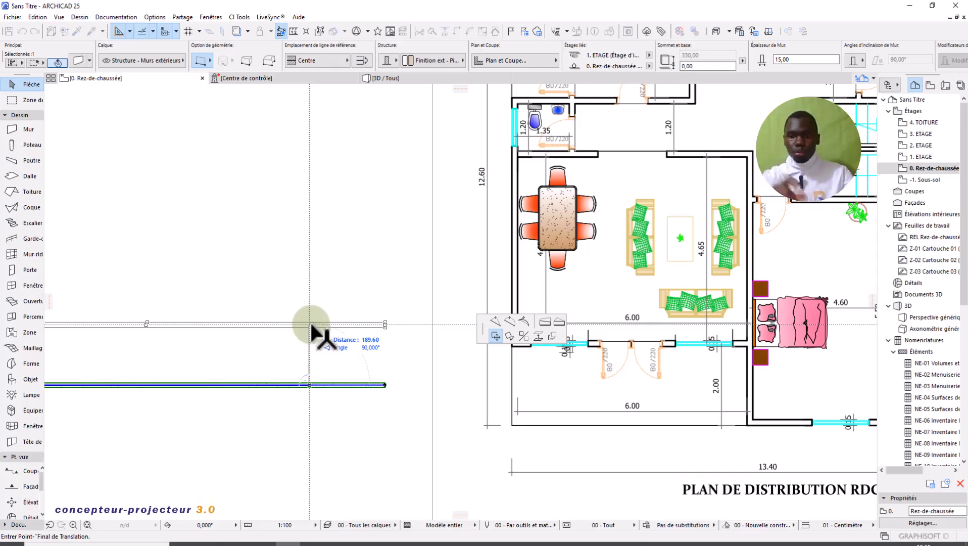
{"action": "key", "text": "ctrl"}
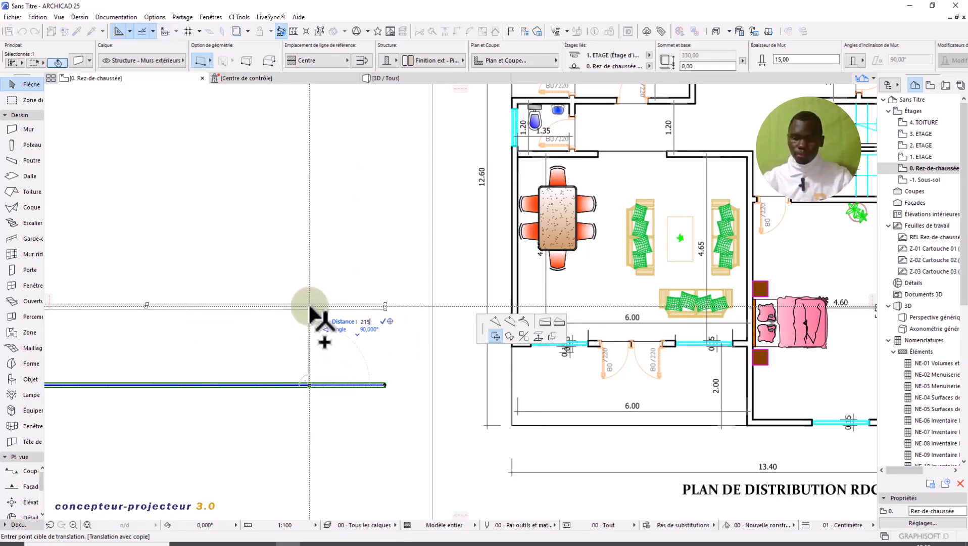
{"action": "left_click", "coordinate": [309, 306]}
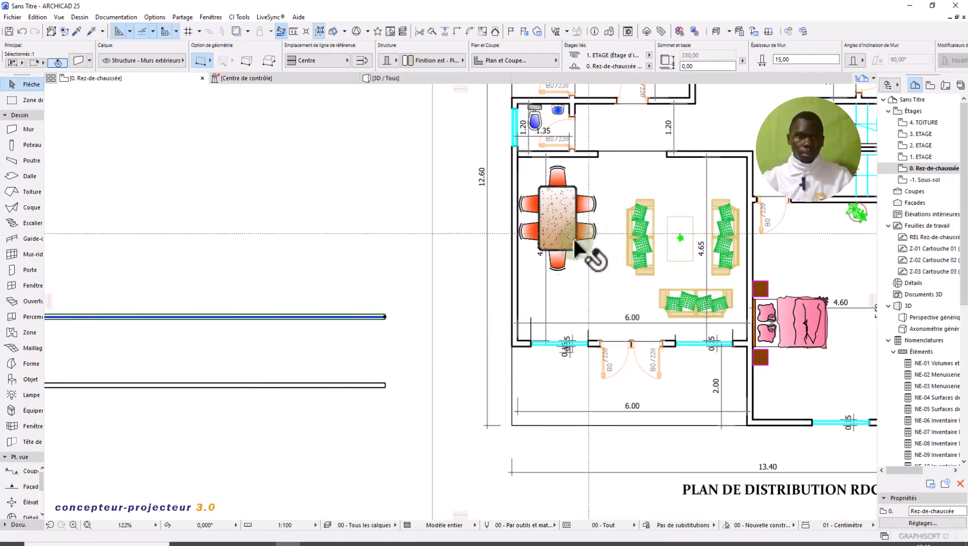
- Copy the vertical wall horizontally to the inner side so it crosses both horizontal walls, using a typed distance
{"action": "scroll", "coordinate": [409, 302], "scroll_direction": "down", "scroll_amount": 2}
{"action": "scroll", "coordinate": [410, 301], "scroll_direction": "down", "scroll_amount": 1}
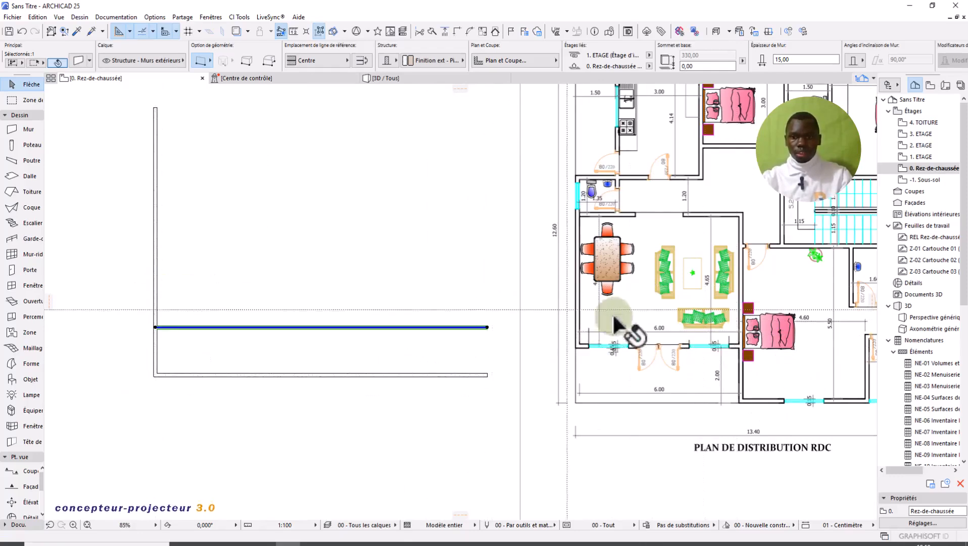
{"action": "left_click", "coordinate": [155, 298]}
{"action": "left_click", "coordinate": [155, 297]}
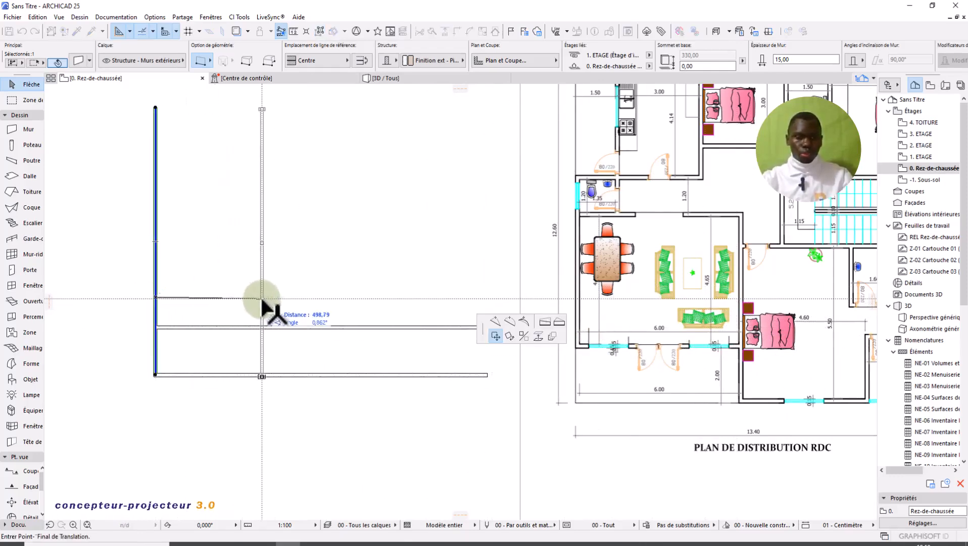
{"action": "key", "text": "ctrl"}
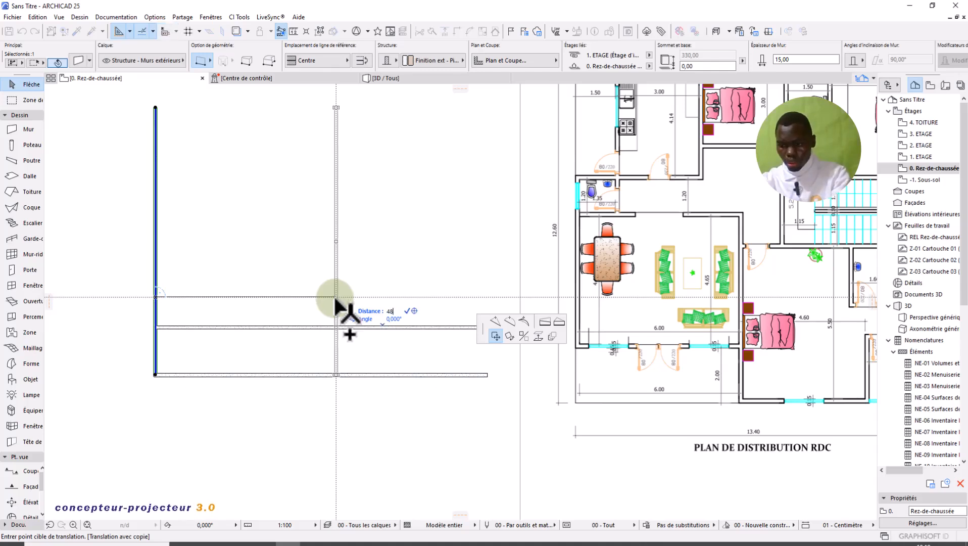
{"action": "key", "text": "Return"}
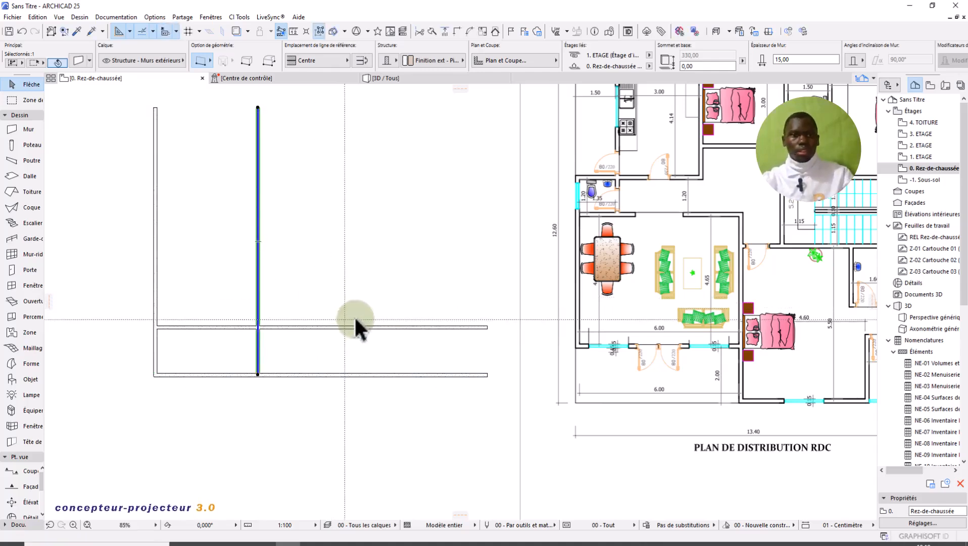
{"action": "left_click", "coordinate": [345, 310]}
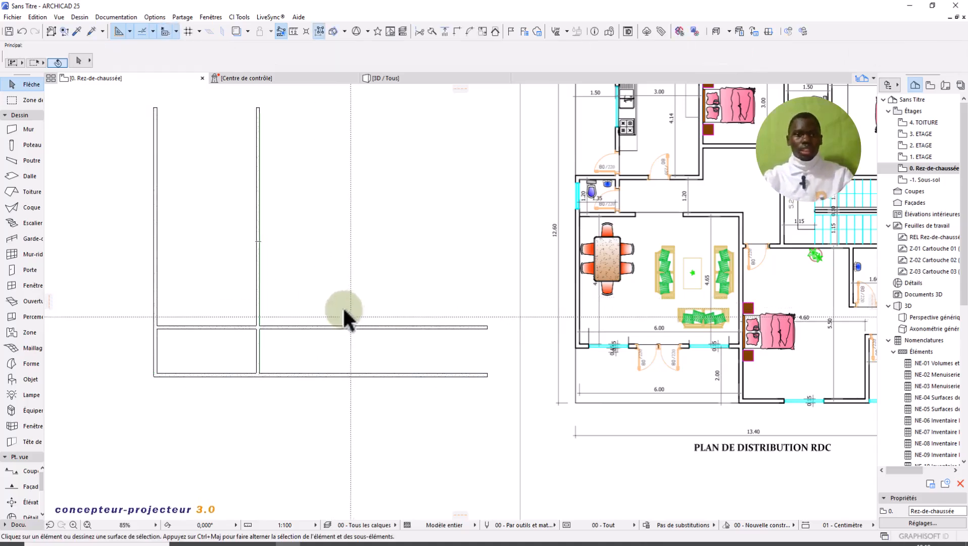
- Trim the lower horizontal wall's segment between the two vertical walls and the outer vertical wall's segment below the upper horizontal wall
{"action": "left_click", "coordinate": [229, 374], "text": "ctrl"}
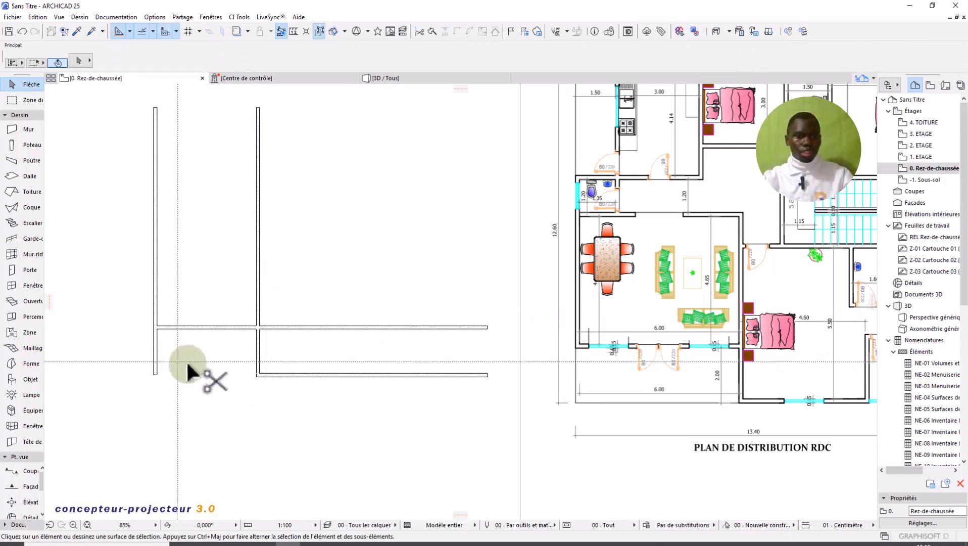
{"action": "left_click", "coordinate": [157, 356], "text": "ctrl"}
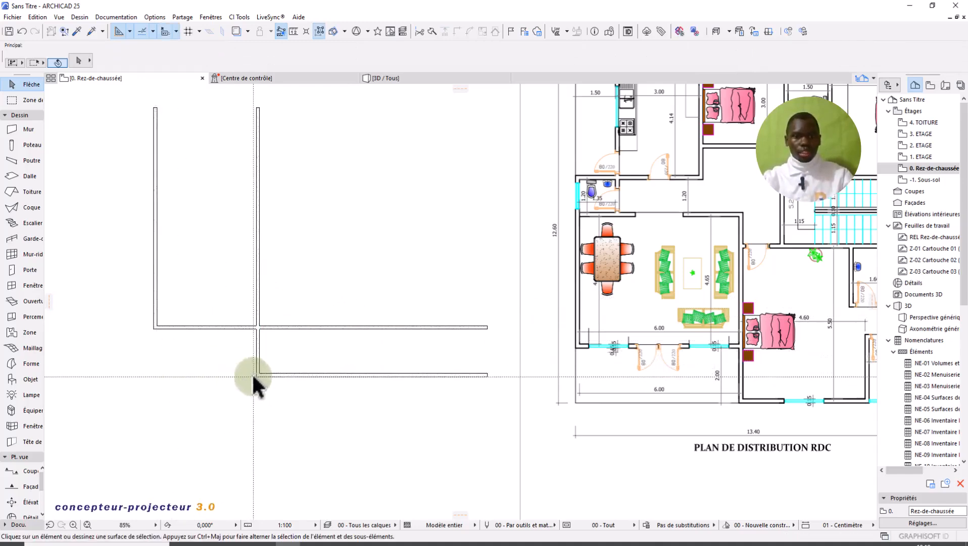
- Examine the living room, terrace and adjoining room dimensions on the reference distribution plan against the drawn walls
{"action": "scroll", "coordinate": [263, 384], "scroll_direction": "down", "scroll_amount": 1}
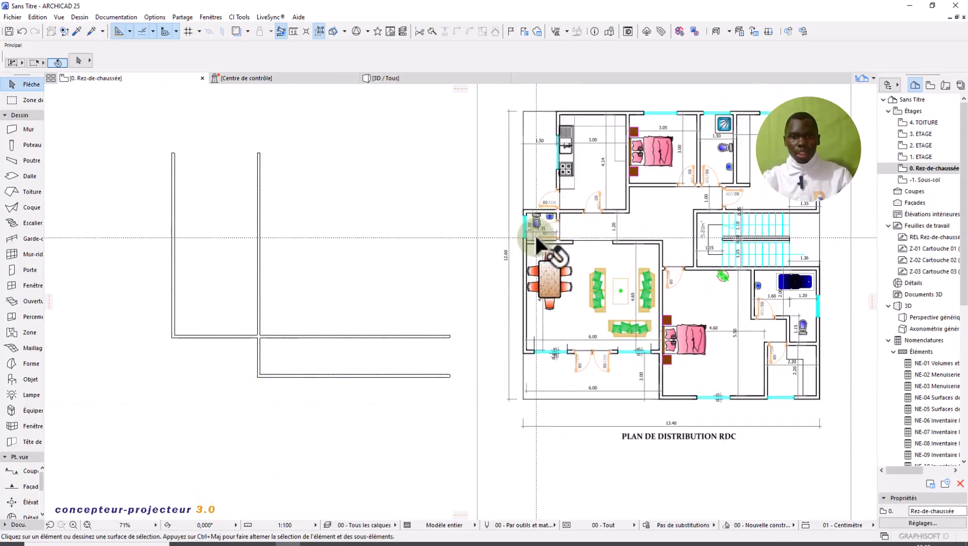
{"action": "scroll", "coordinate": [535, 234], "scroll_direction": "up", "scroll_amount": 1}
{"action": "scroll", "coordinate": [540, 235], "scroll_direction": "up", "scroll_amount": 1}
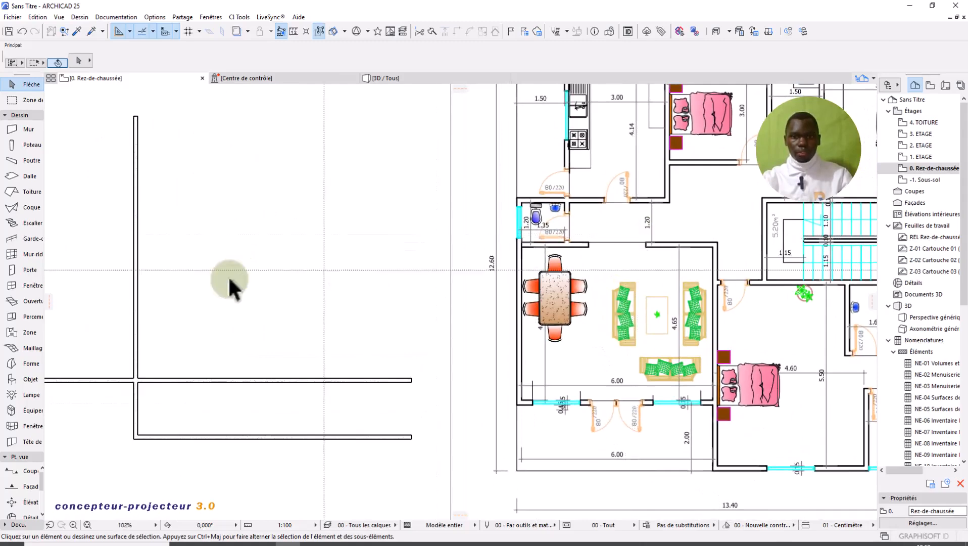
{"action": "scroll", "coordinate": [381, 324], "scroll_direction": "down", "scroll_amount": 1}
{"action": "scroll", "coordinate": [364, 326], "scroll_direction": "down", "scroll_amount": 1}
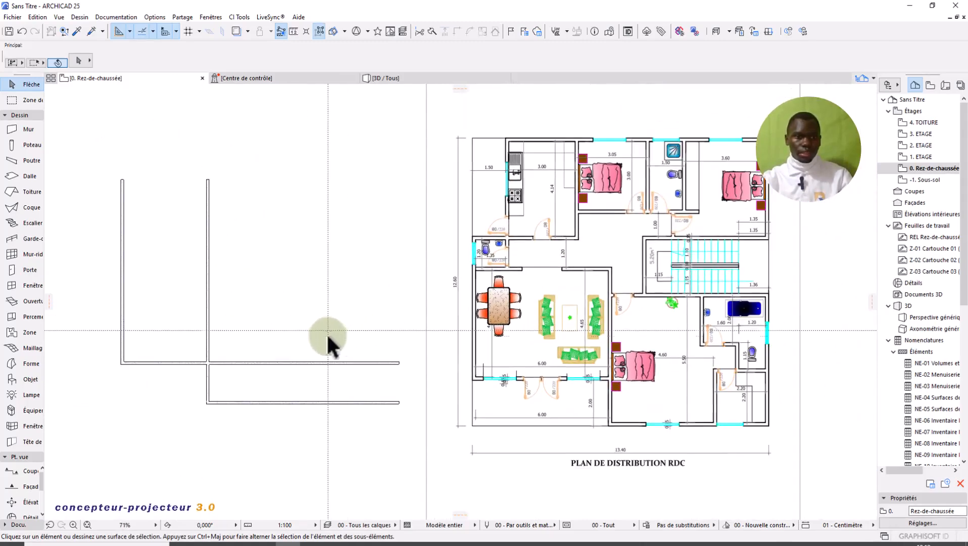
{"action": "scroll", "coordinate": [581, 361], "scroll_direction": "up", "scroll_amount": 2}
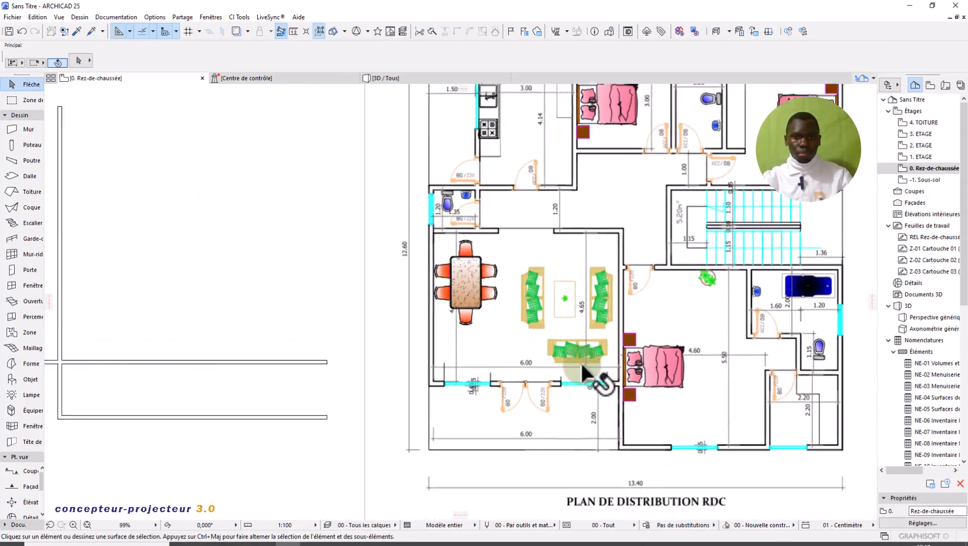
{"action": "scroll", "coordinate": [583, 365], "scroll_direction": "down", "scroll_amount": 1}
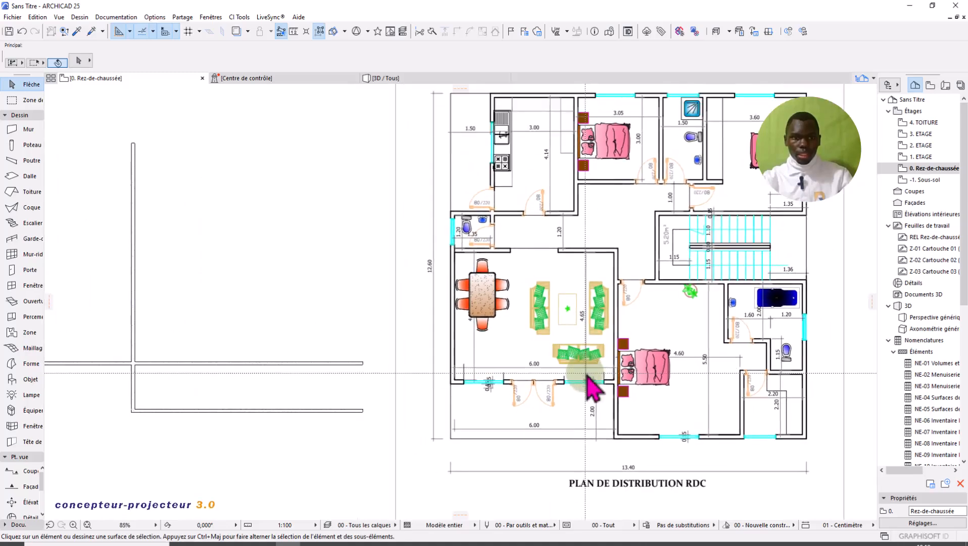
{"action": "scroll", "coordinate": [587, 317], "scroll_direction": "up", "scroll_amount": 1}
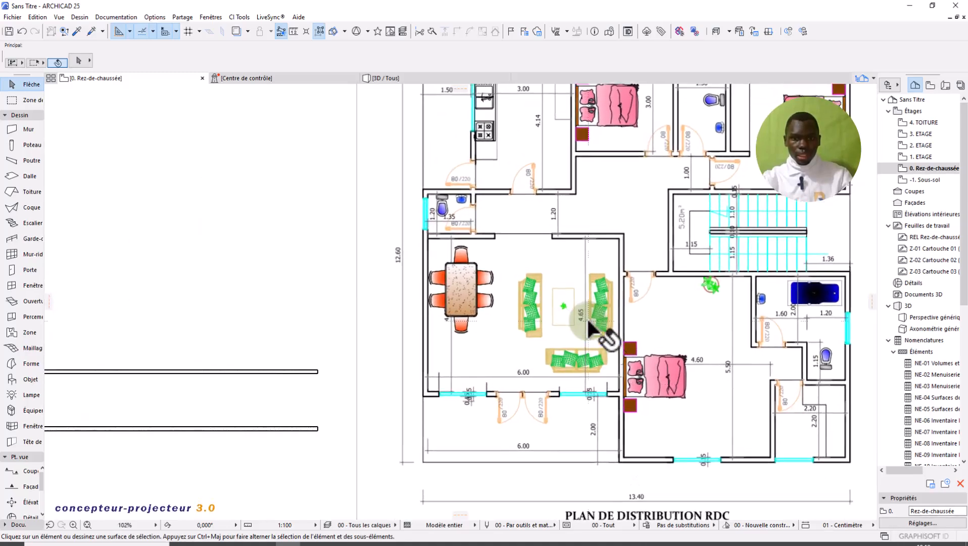
{"action": "scroll", "coordinate": [601, 336], "scroll_direction": "down", "scroll_amount": 2}
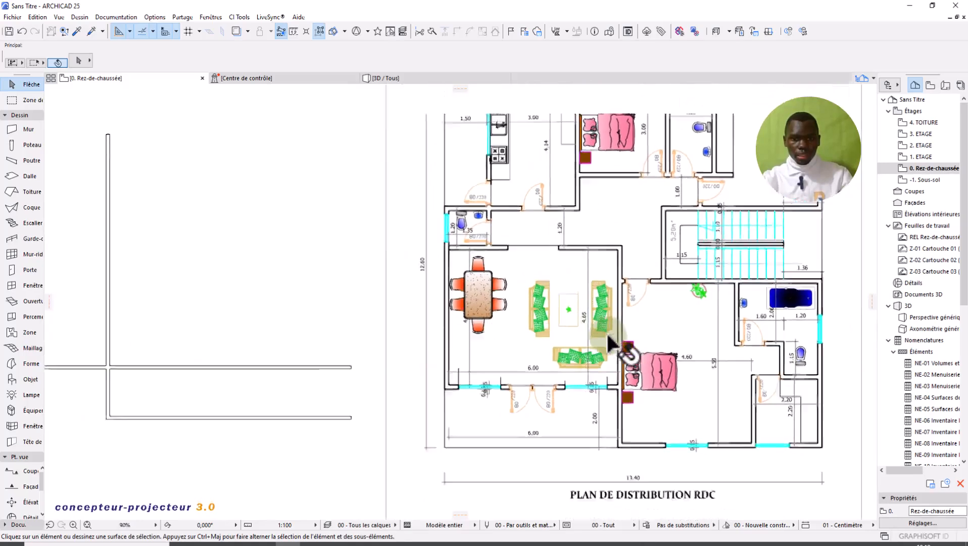
- Undo the two wall trims around the lower-left terrace area
{"action": "left_click", "coordinate": [23, 32]}
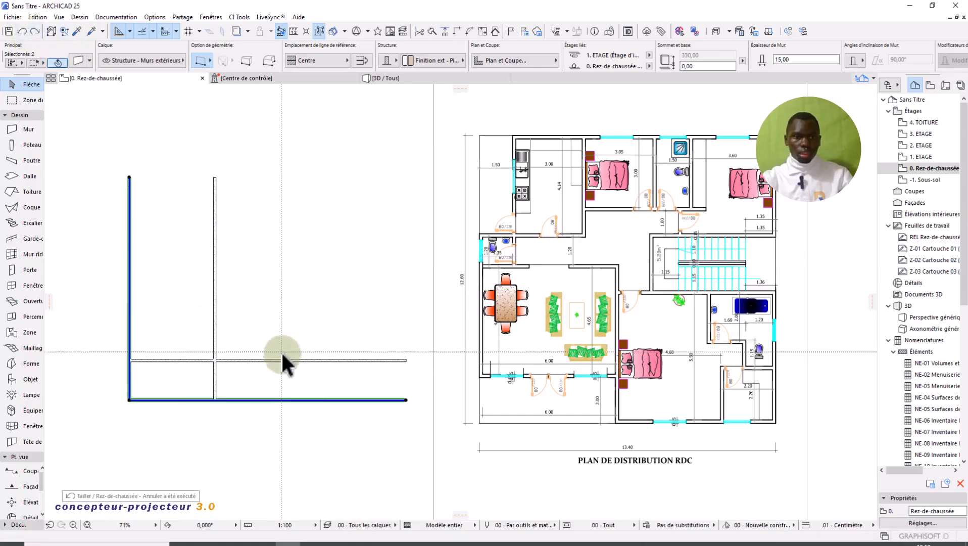
- Copy the horizontal wall above the terrace 480 cm straight upward to form the living room's upper wall
{"action": "left_click", "coordinate": [287, 360]}
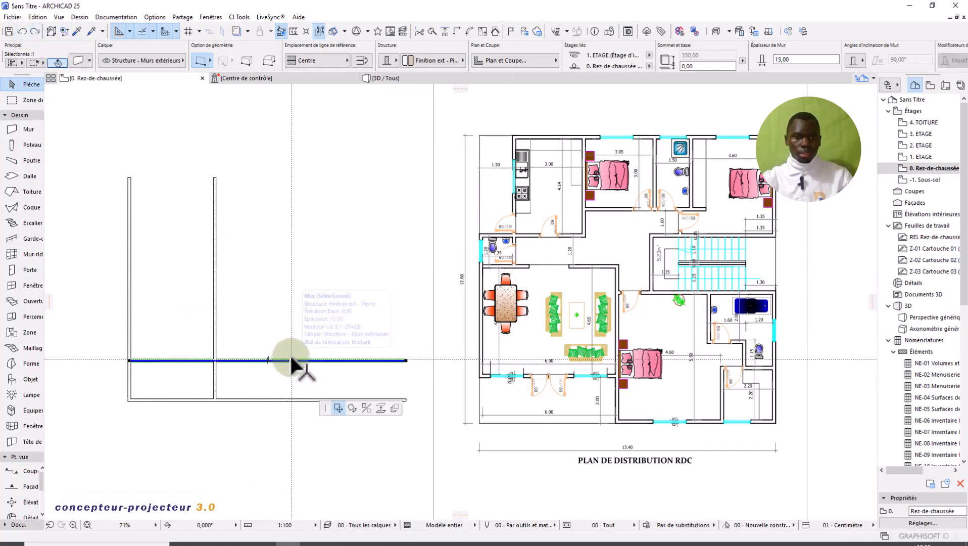
{"action": "left_click", "coordinate": [289, 359]}
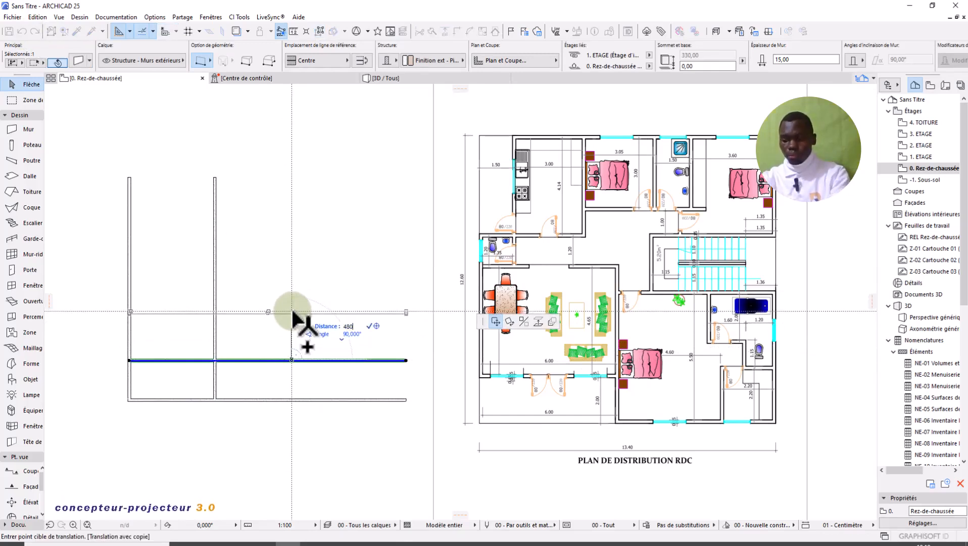
{"action": "key", "text": "Return"}
- Delete the inner vertical wall that crosses the three horizontal walls
{"action": "left_click", "coordinate": [204, 316]}
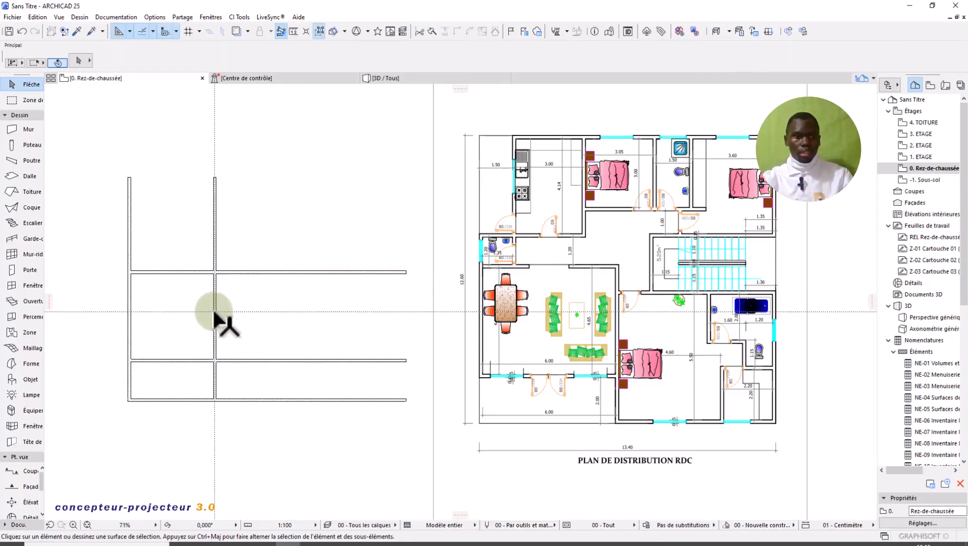
{"action": "left_click", "coordinate": [214, 315]}
{"action": "key", "text": "Delete"}
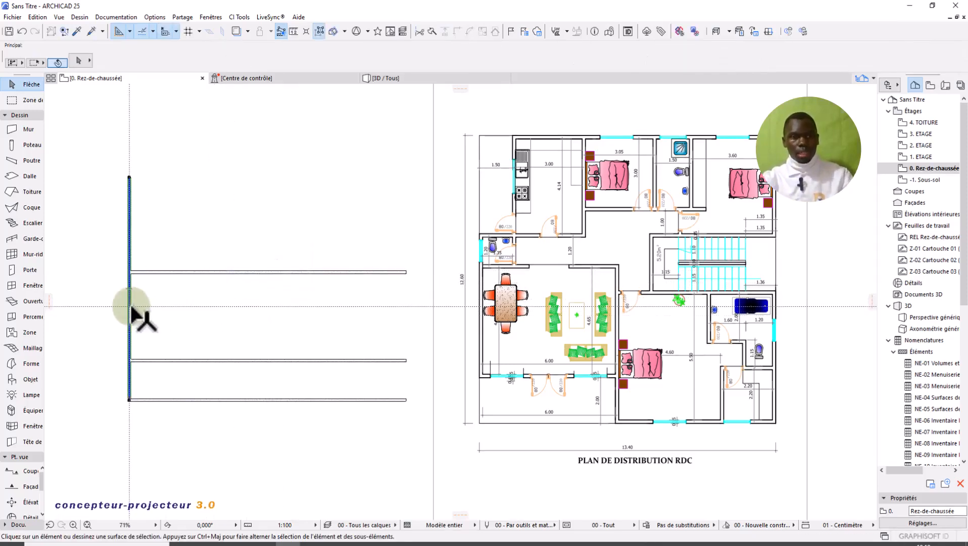
- Try to copy the outer vertical wall 615 cm inward across the horizontal walls, and undo that copy
{"action": "left_click", "coordinate": [131, 306]}
{"action": "left_click_drag", "start_coordinate": [131, 307], "coordinate": [199, 308]}
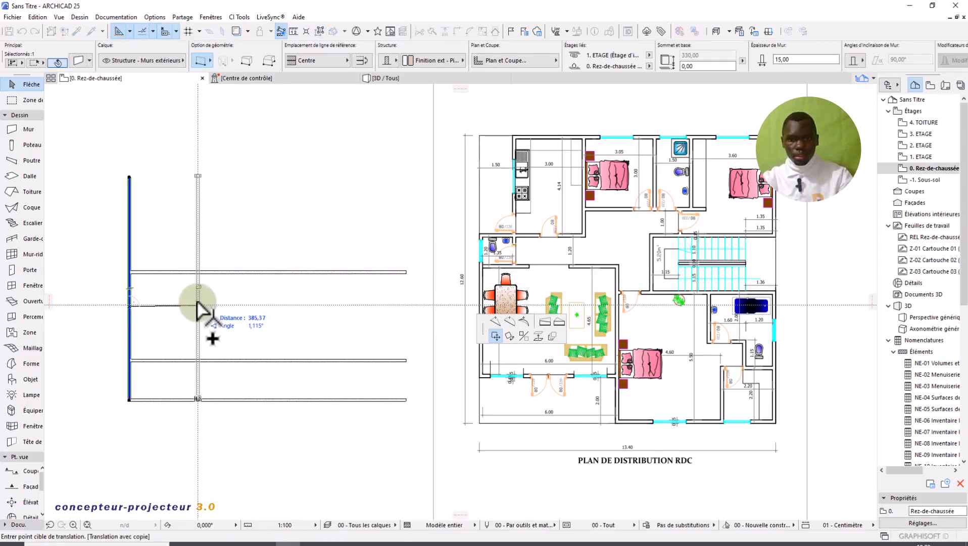
{"action": "type", "text": "6"}
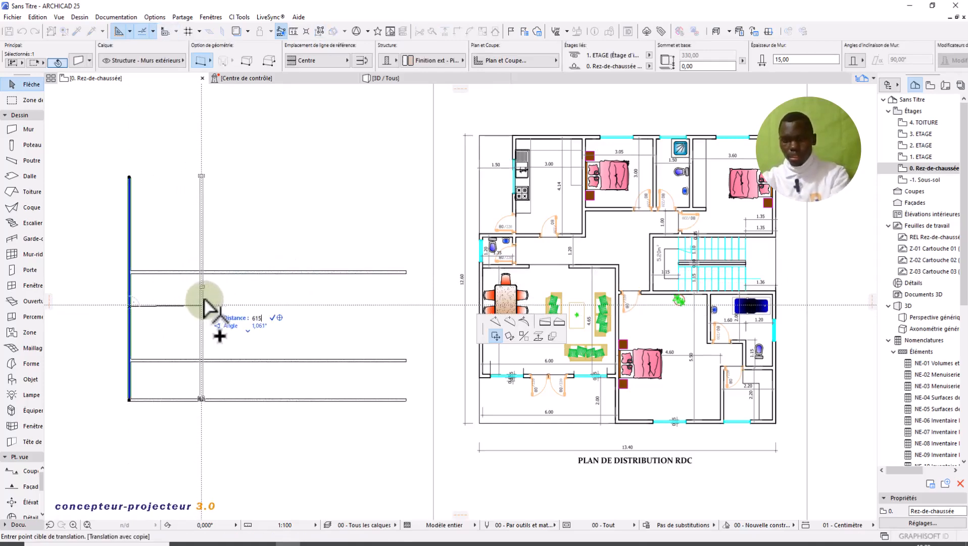
{"action": "type", "text": "15"}
{"action": "key", "text": "Return"}
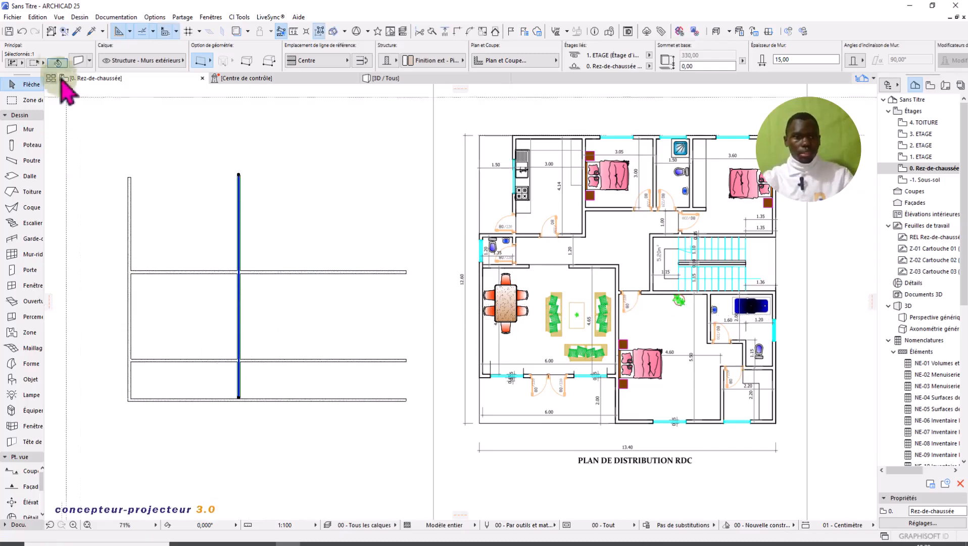
{"action": "left_click", "coordinate": [23, 31]}
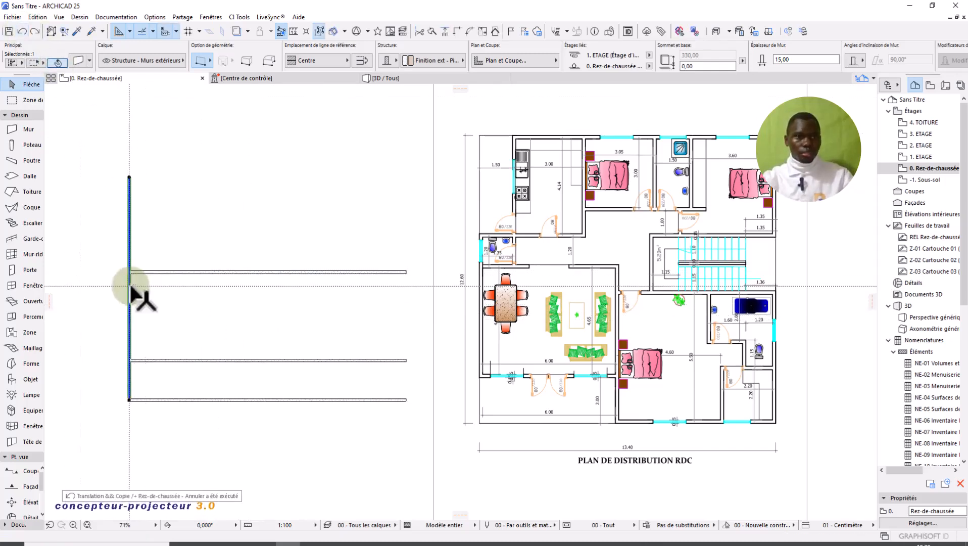
- Copy the outer vertical wall 615 cm inward at 0°, and trim the two outer wall segments enclosing the terrace corner
{"action": "left_click", "coordinate": [130, 286]}
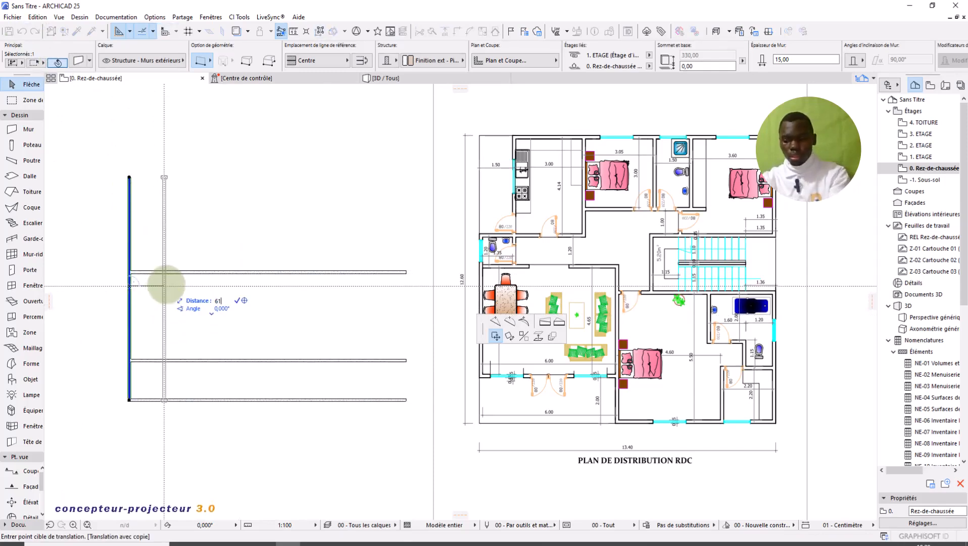
{"action": "key", "text": "Return"}
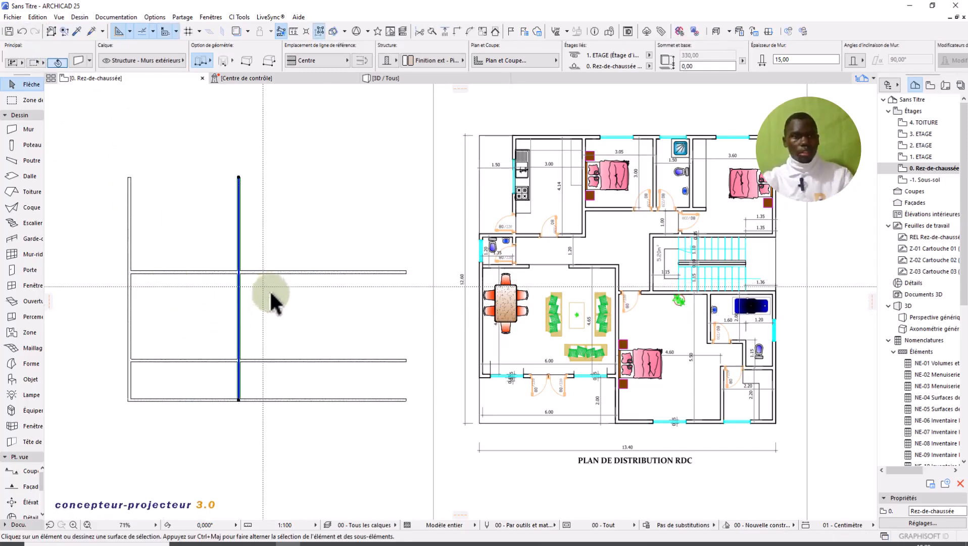
{"action": "left_click", "coordinate": [218, 377]}
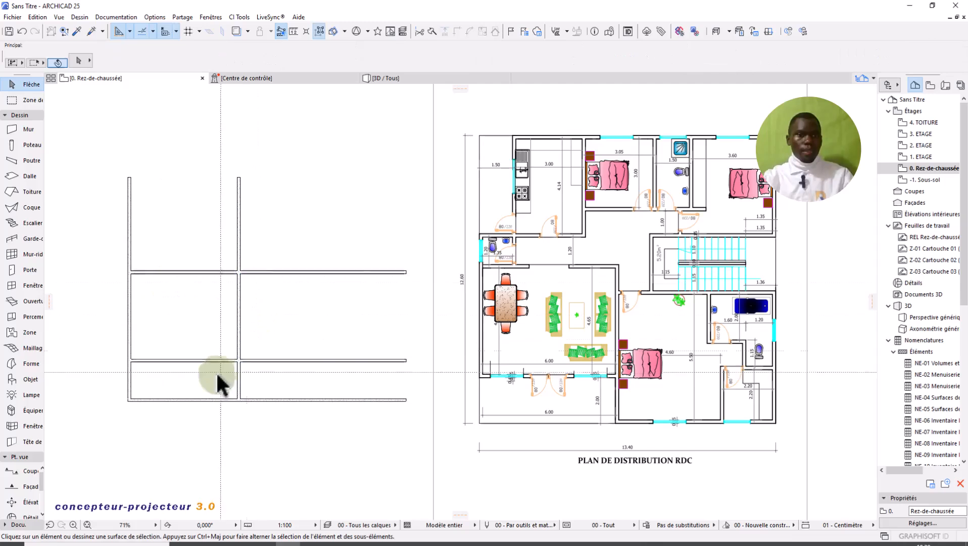
{"action": "left_click", "coordinate": [193, 401], "text": "ctrl"}
{"action": "left_click", "coordinate": [130, 384], "text": "ctrl"}
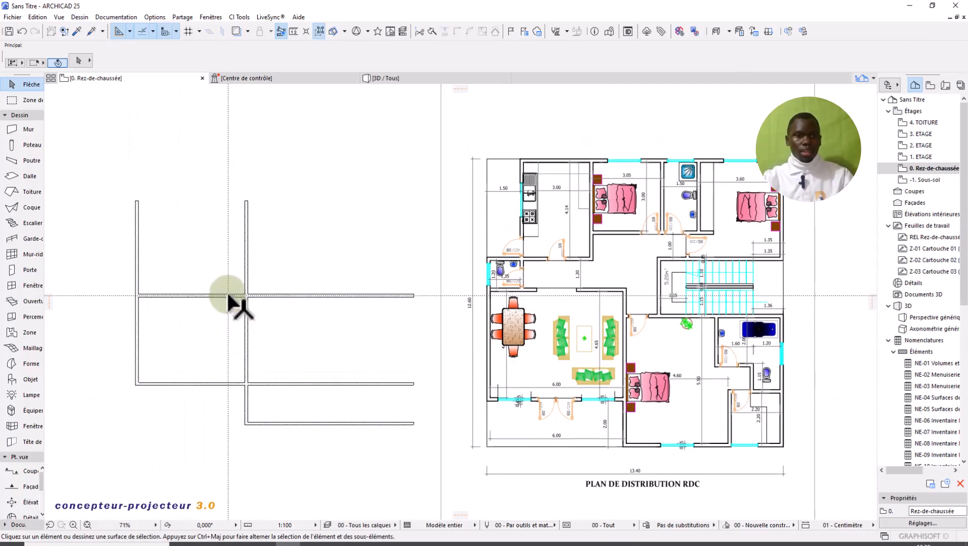
- Copy the living room's upper horizontal wall 130 cm straight upward to form the corridor's other wall
{"action": "left_click", "coordinate": [229, 296]}
{"action": "left_click", "coordinate": [229, 295]}
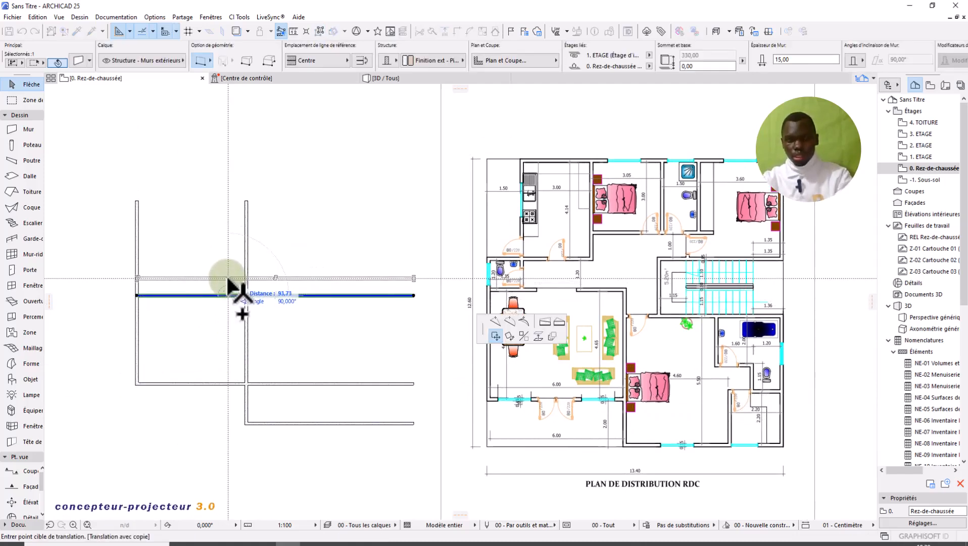
{"action": "type", "text": "130"}
{"action": "key", "text": "Return"}
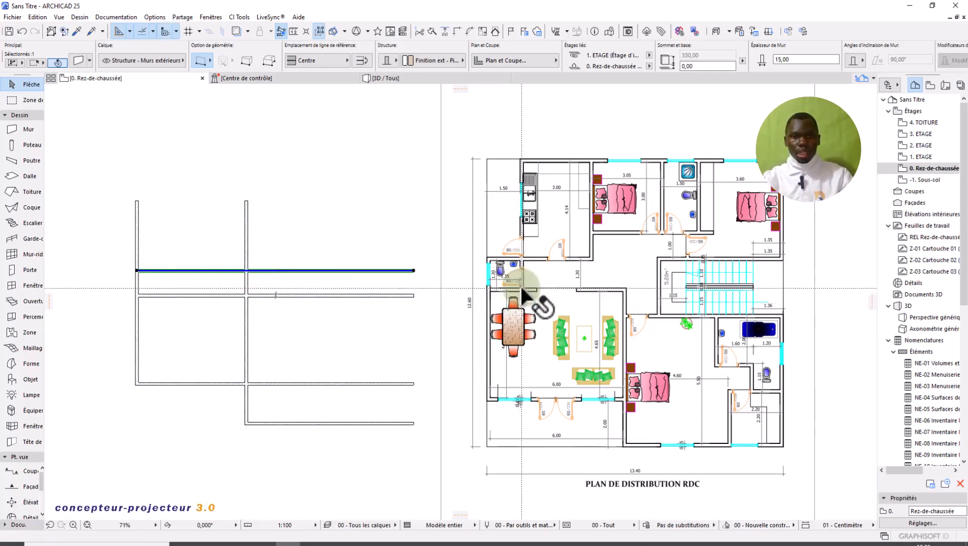
- Check the toilet's width on the reference plan and copy the outer vertical wall 150 cm horizontally inward
{"action": "scroll", "coordinate": [513, 284], "scroll_direction": "up", "scroll_amount": 5}
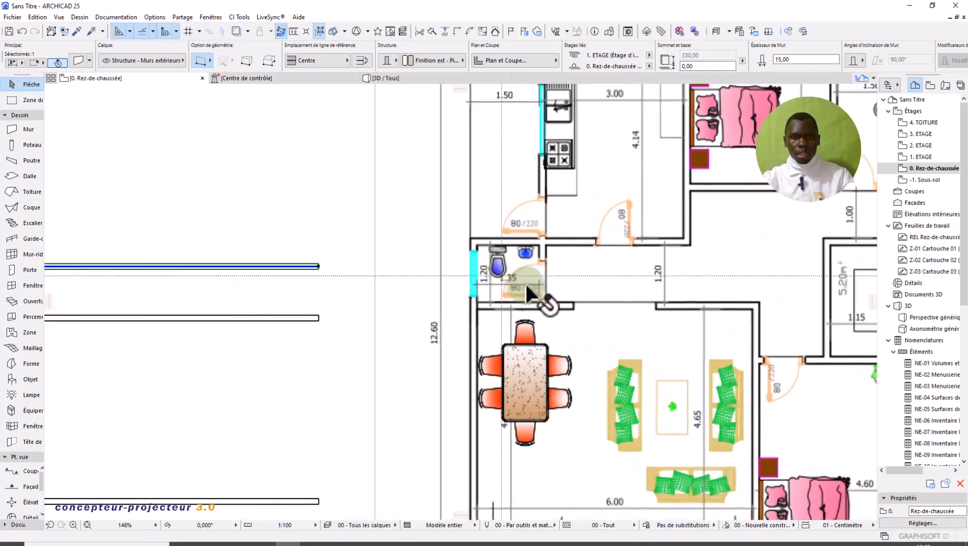
{"action": "scroll", "coordinate": [536, 287], "scroll_direction": "down", "scroll_amount": 4}
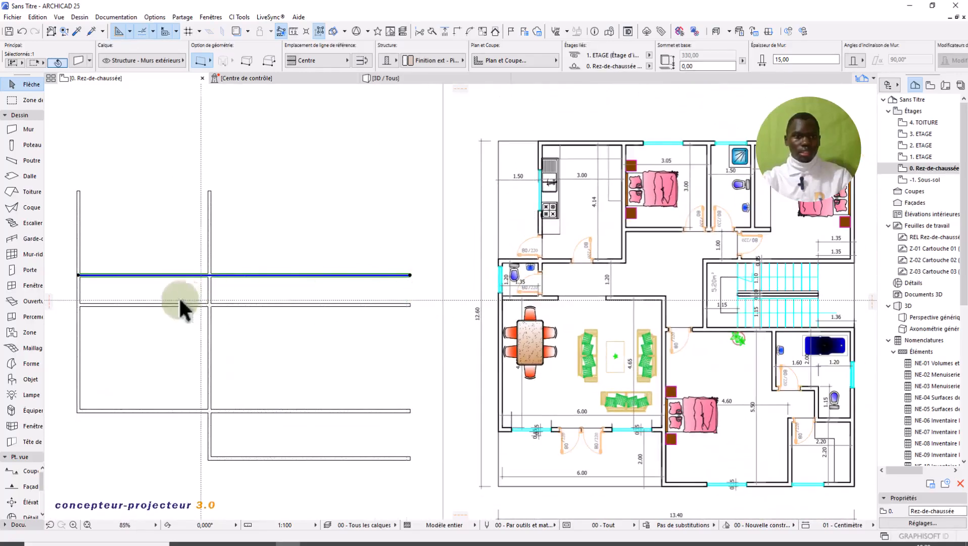
{"action": "left_click", "coordinate": [78, 287]}
{"action": "left_click", "coordinate": [79, 288]}
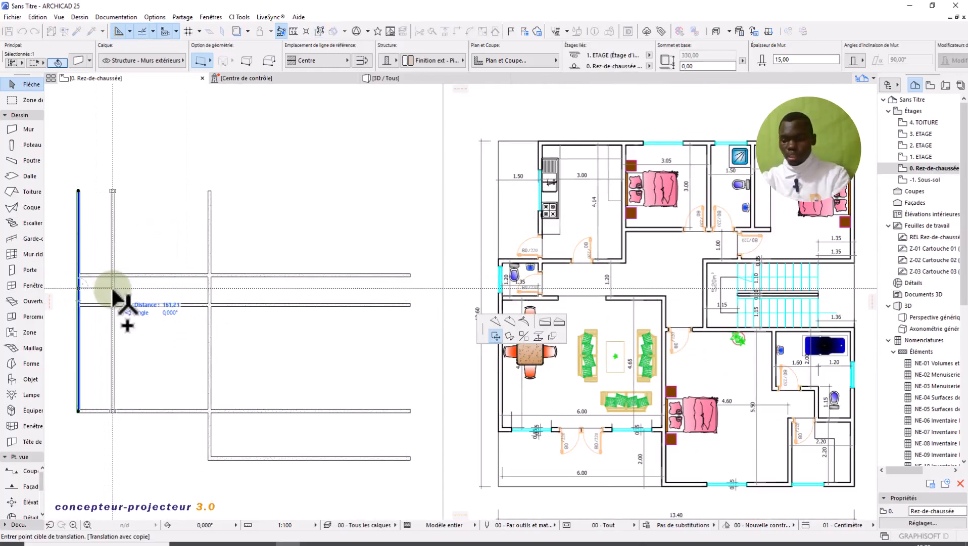
{"action": "type", "text": "15,0"}
{"action": "key", "text": "Return"}
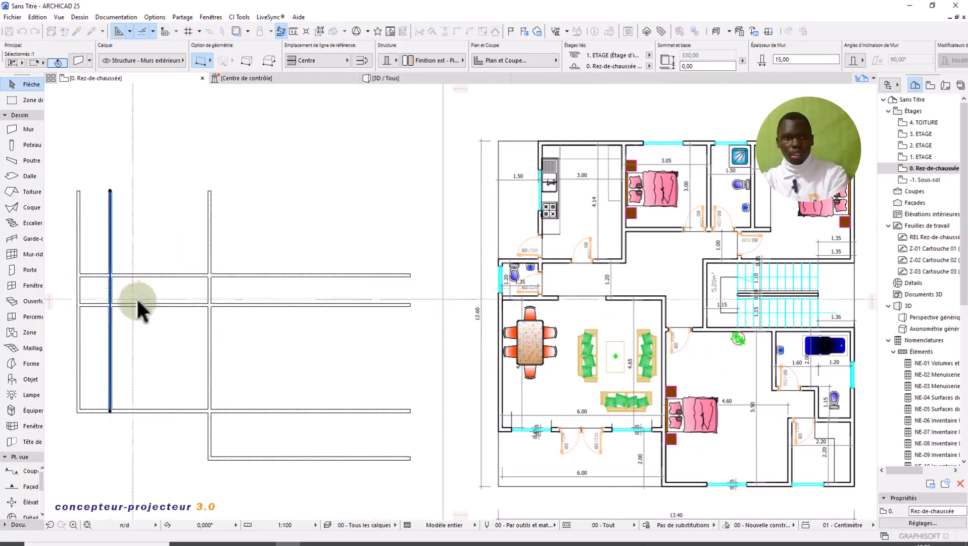
{"action": "key", "text": "Escape"}
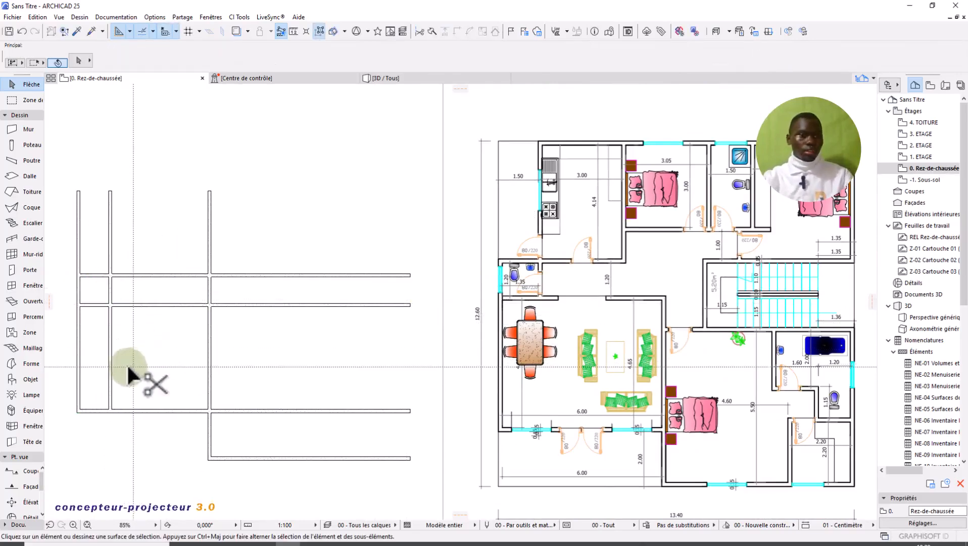
- Trim the toilet partition below the corridor and the outer vertical wall above it, undoing the mistaken trim of the partition's upper part
{"action": "left_click", "coordinate": [111, 336], "text": "ctrl"}
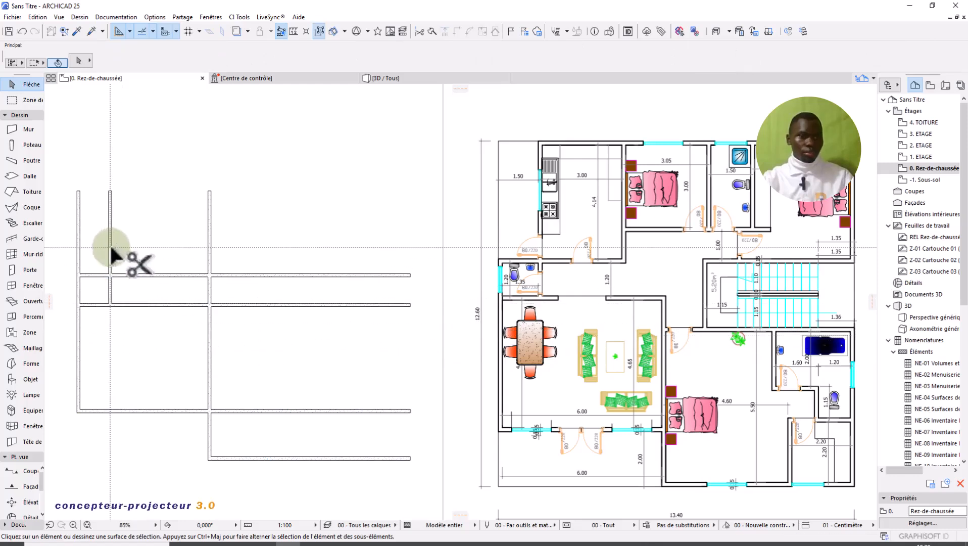
{"action": "left_click", "coordinate": [110, 247], "text": "ctrl"}
{"action": "middle_click_drag", "start_coordinate": [186, 281], "coordinate": [201, 301]}
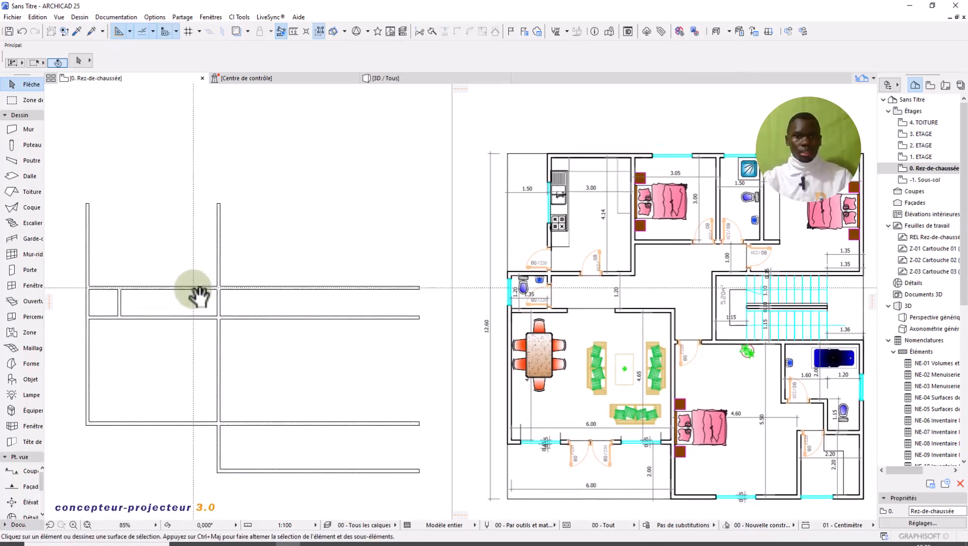
{"action": "left_click", "coordinate": [22, 30]}
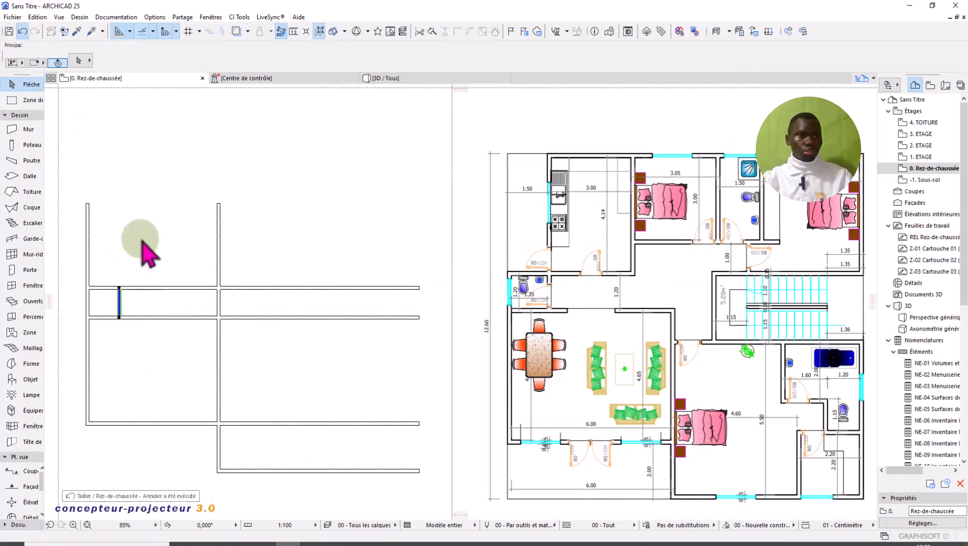
{"action": "left_click", "coordinate": [123, 267]}
{"action": "left_click", "coordinate": [104, 256]}
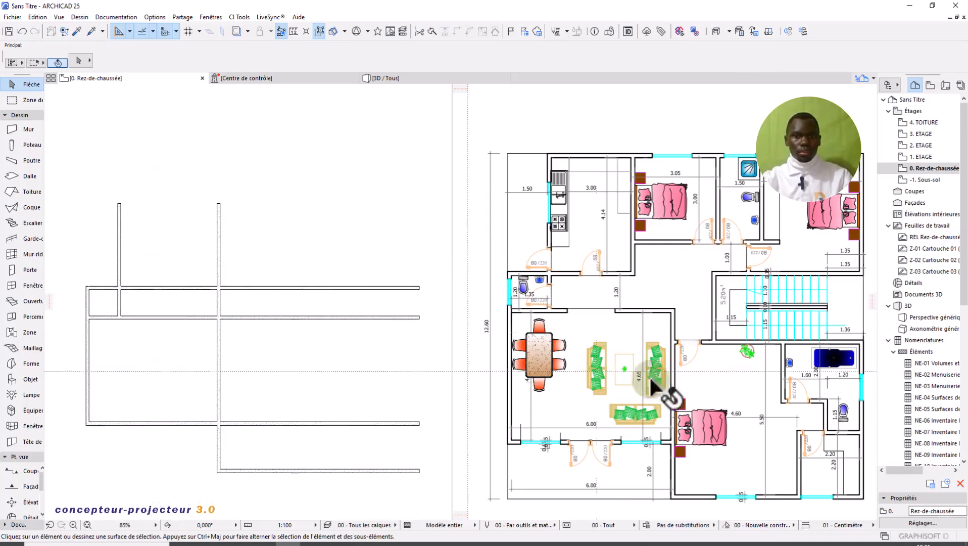
- Check the kitchen's length on the reference plan and copy the corridor's upper horizontal wall 429 cm straight upward
{"action": "scroll", "coordinate": [613, 233], "scroll_direction": "up", "scroll_amount": 3}
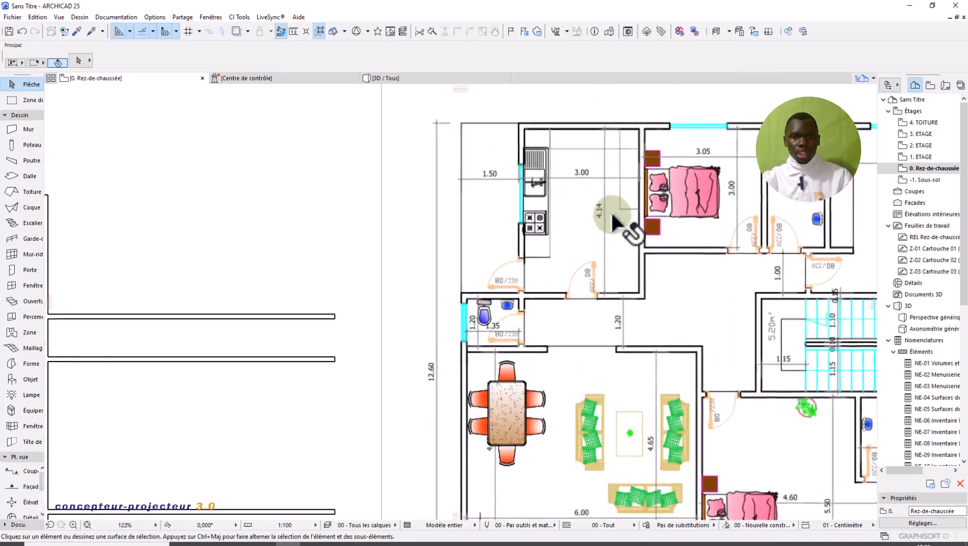
{"action": "scroll", "coordinate": [616, 236], "scroll_direction": "down", "scroll_amount": 3}
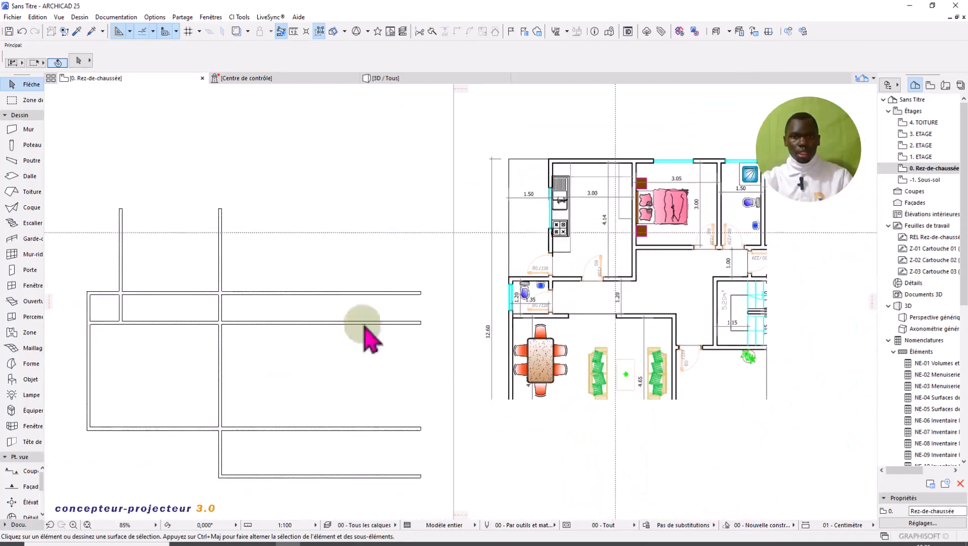
{"action": "left_click", "coordinate": [298, 292]}
{"action": "left_click", "coordinate": [299, 292]}
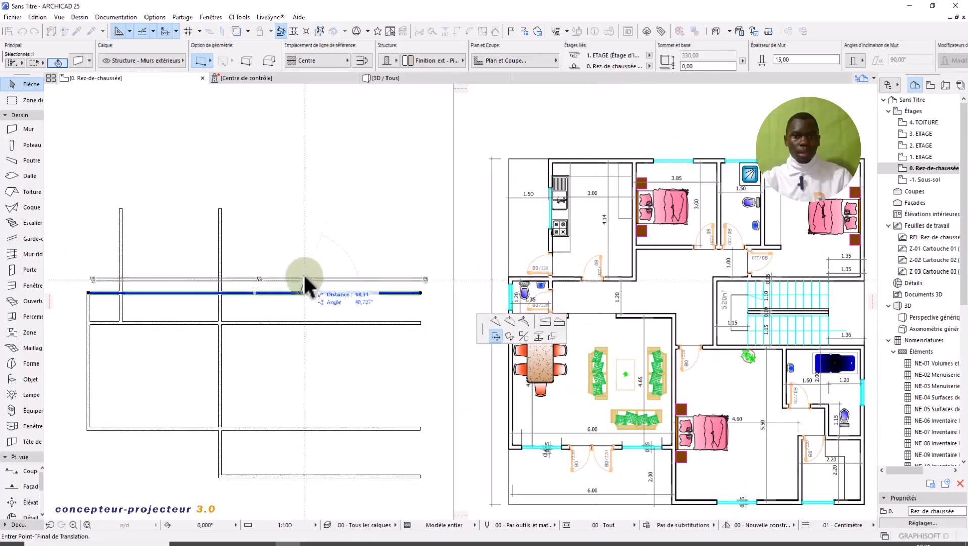
{"action": "key", "text": "ctrl"}
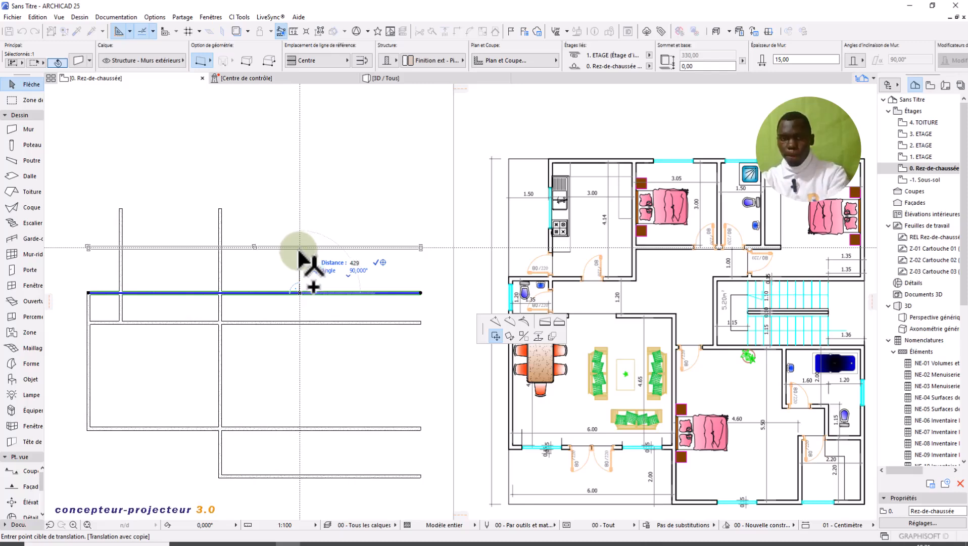
{"action": "key", "text": "Return"}
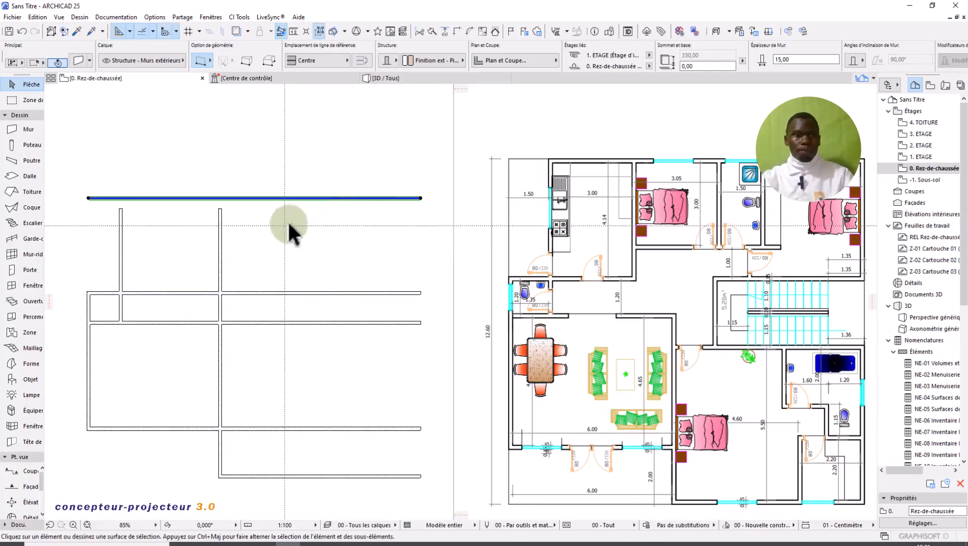
{"action": "key", "text": "Escape"}
- Join the kitchen's outer vertical wall and the topmost horizontal wall into a clean corner with the Intersect command
{"action": "left_click_drag", "start_coordinate": [130, 234], "coordinate": [45, 185]}
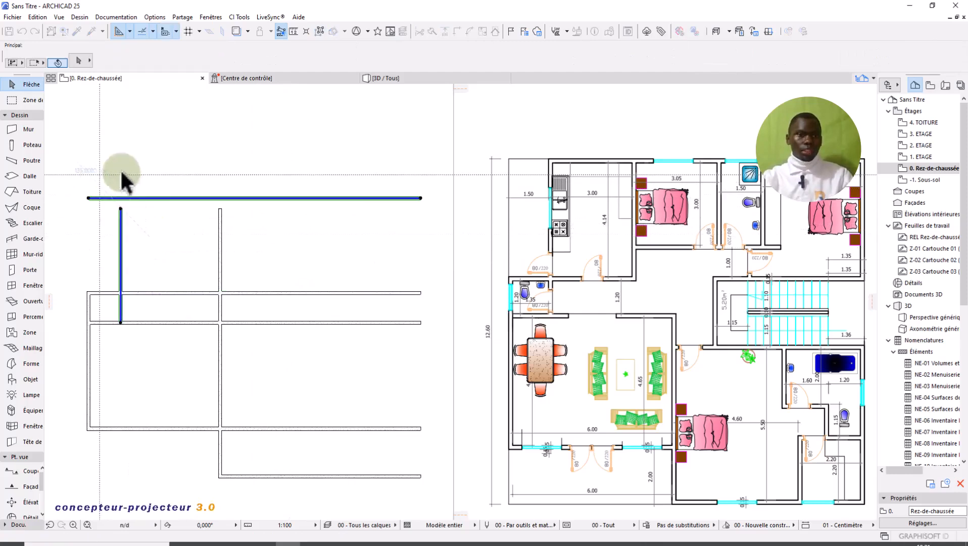
{"action": "left_click", "coordinate": [459, 32]}
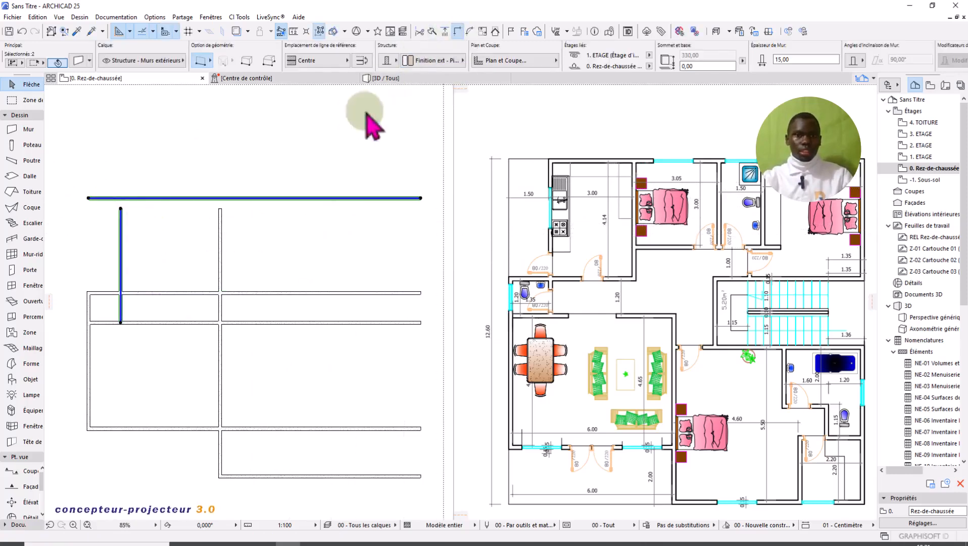
{"action": "left_click", "coordinate": [253, 247]}
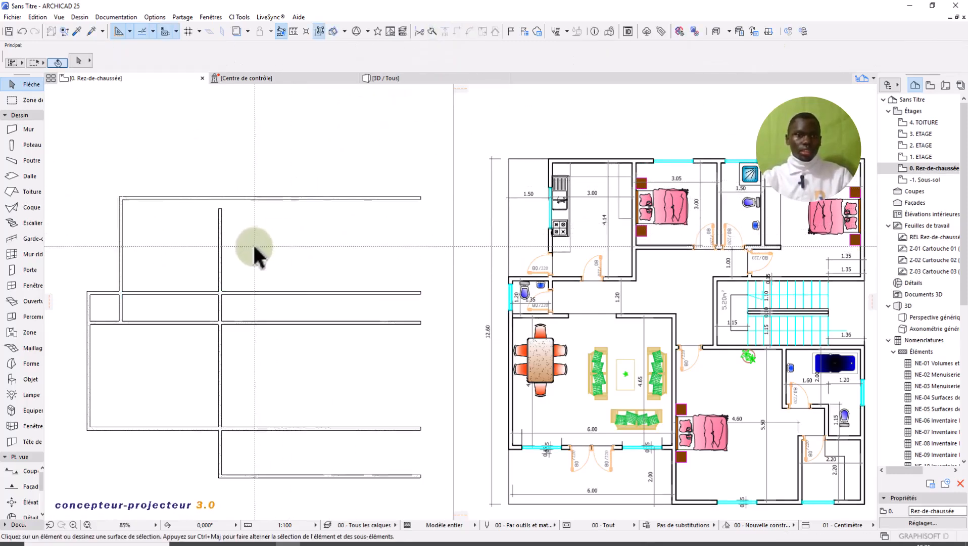
{"action": "left_click", "coordinate": [218, 222]}
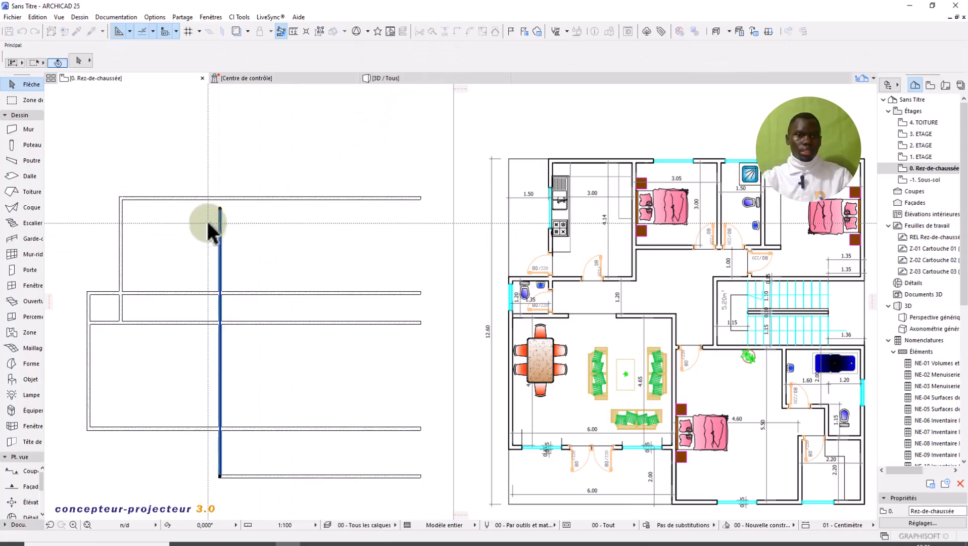
{"action": "left_click", "coordinate": [445, 31]}
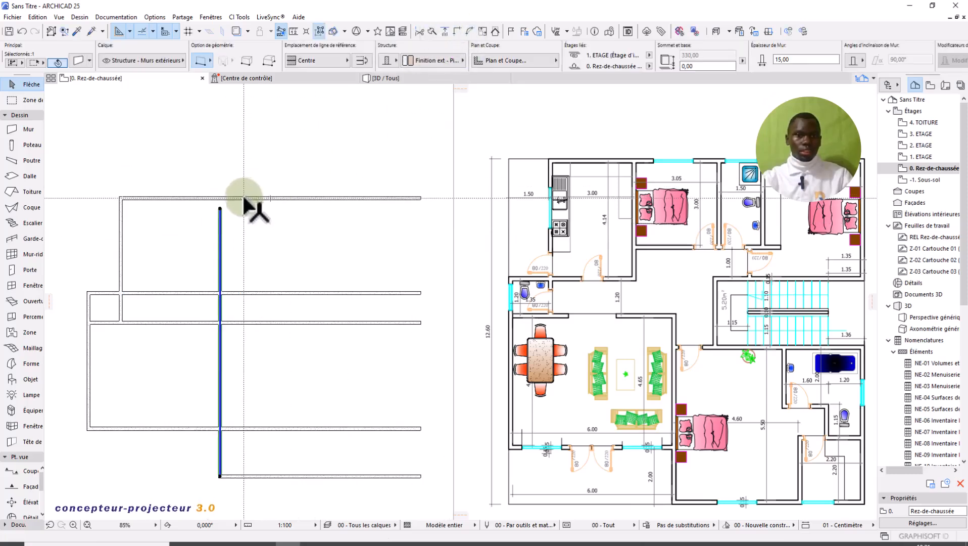
{"action": "key", "text": "Escape"}
{"action": "scroll", "coordinate": [403, 255], "scroll_direction": "down", "scroll_amount": 1}
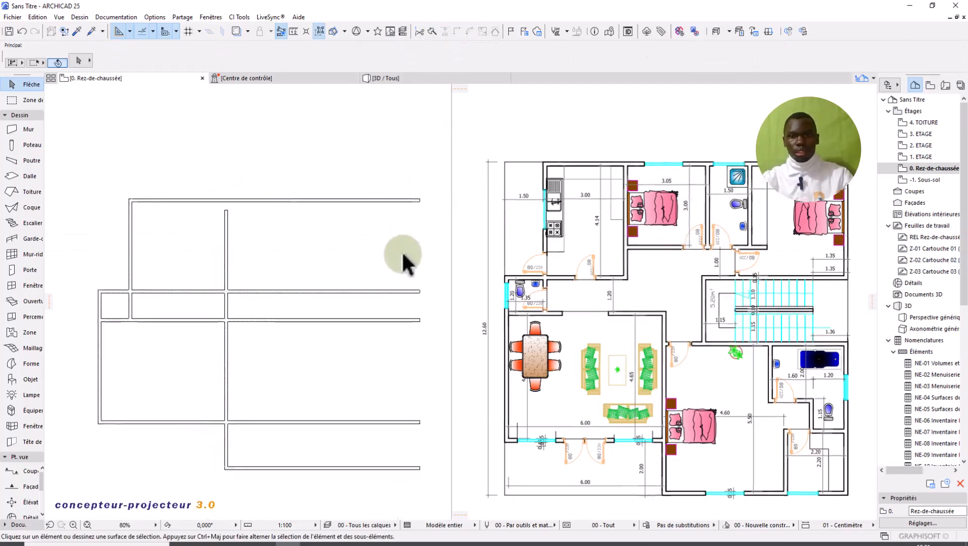
{"action": "scroll", "coordinate": [403, 254], "scroll_direction": "down", "scroll_amount": 1}
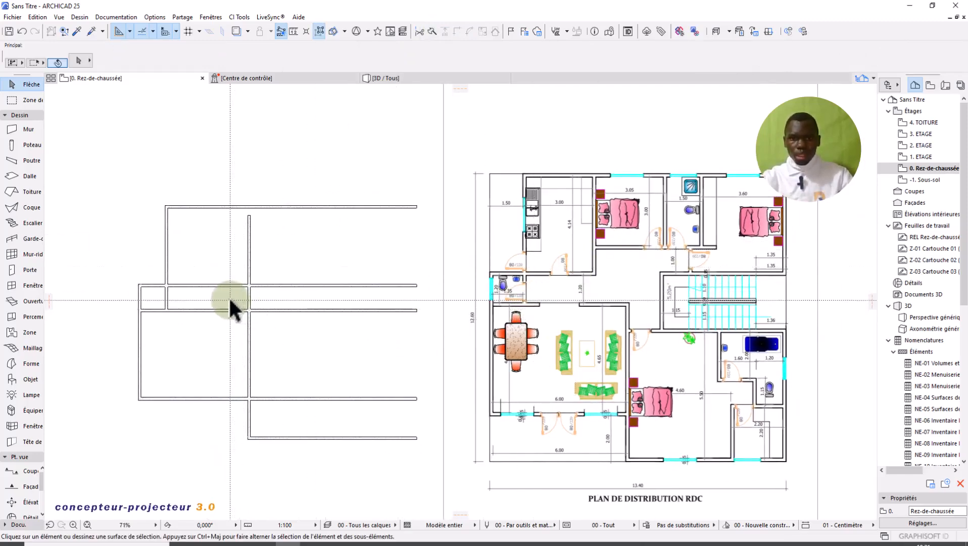
- Trim the corridor's lower horizontal wall where it extends beyond the living room's inner vertical wall
{"action": "left_click", "coordinate": [261, 309]}
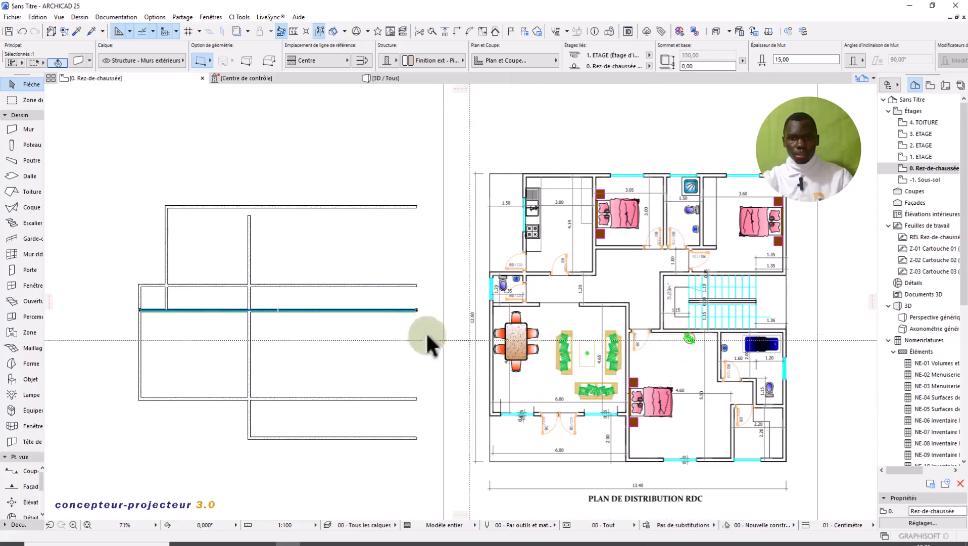
{"action": "left_click", "coordinate": [324, 317]}
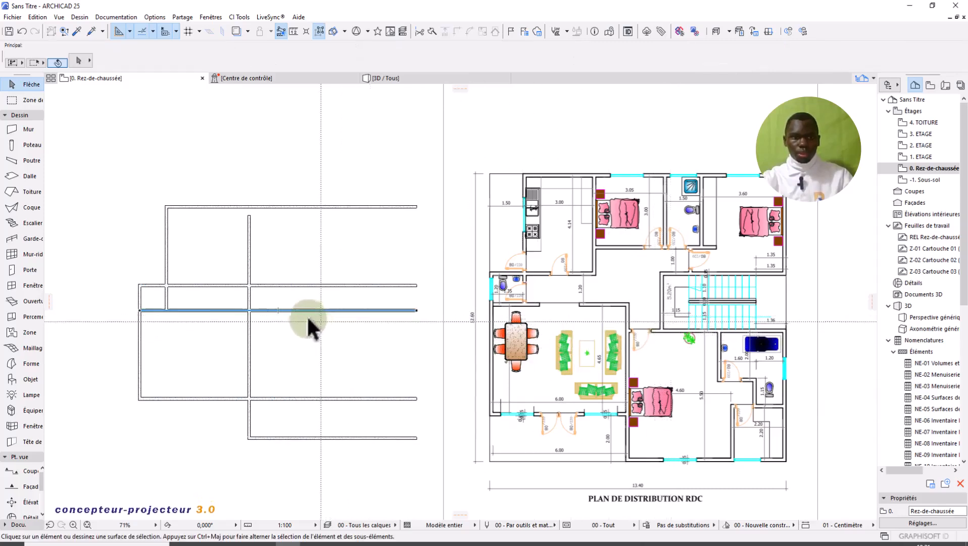
{"action": "left_click", "coordinate": [279, 310], "text": "ctrl"}
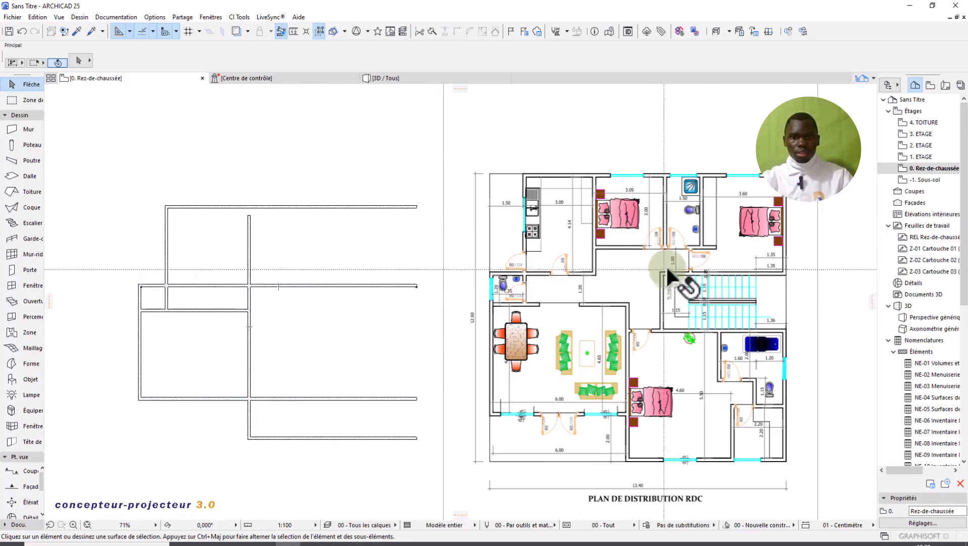
- Check the upper corridor's width on the reference plan and copy the corridor's upper horizontal wall 115 cm straight upward
{"action": "scroll", "coordinate": [677, 265], "scroll_direction": "up", "scroll_amount": 2}
{"action": "scroll", "coordinate": [684, 268], "scroll_direction": "up", "scroll_amount": 1}
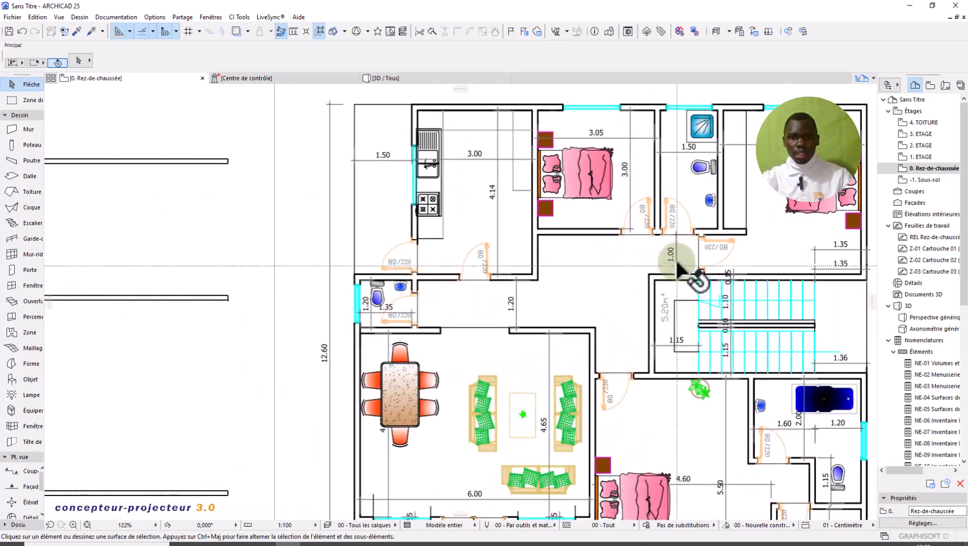
{"action": "scroll", "coordinate": [680, 250], "scroll_direction": "down", "scroll_amount": 3}
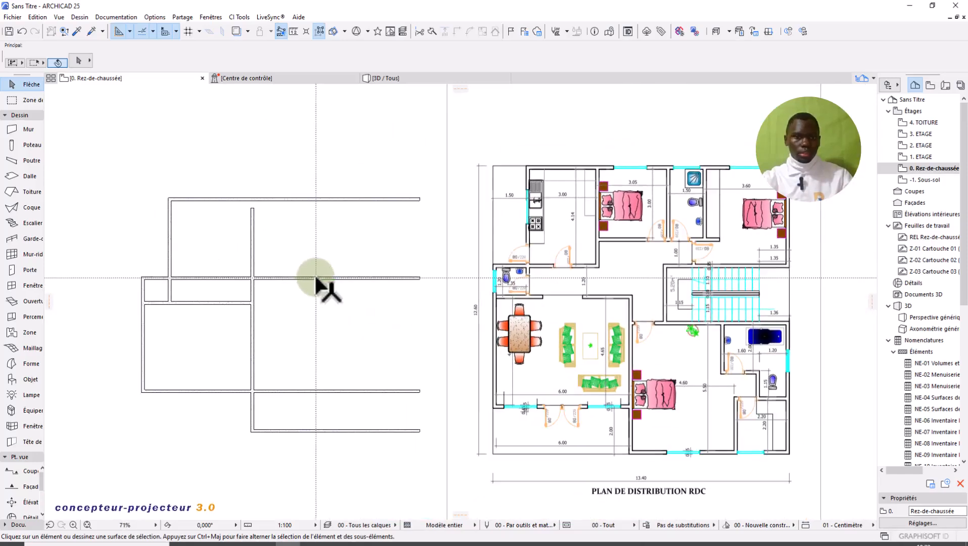
{"action": "left_click", "coordinate": [317, 278]}
{"action": "left_click", "coordinate": [317, 278]}
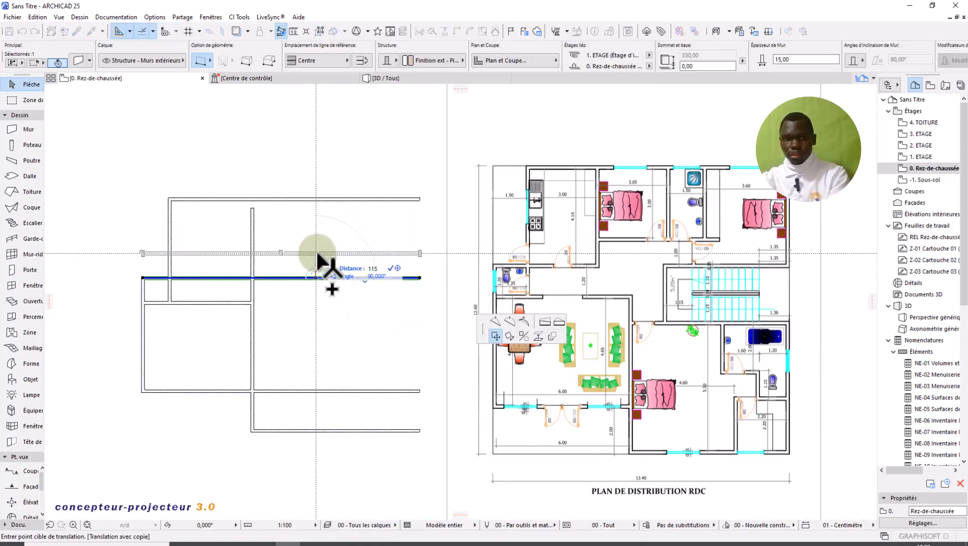
{"action": "left_click", "coordinate": [317, 257]}
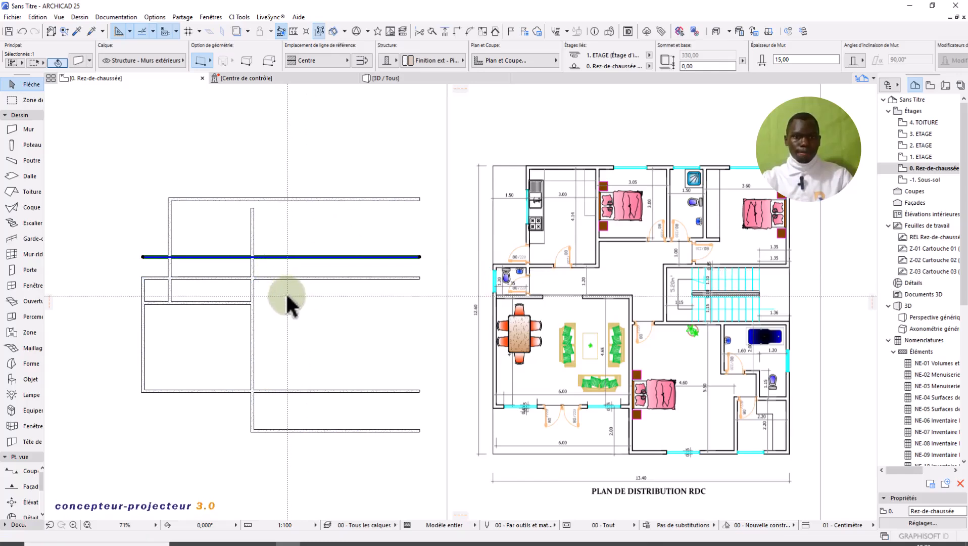
{"action": "key", "text": "Escape"}
- Copy the kitchen's outer vertical wall 300 cm horizontally inward to form the kitchen's opposite side
{"action": "left_click", "coordinate": [170, 230]}
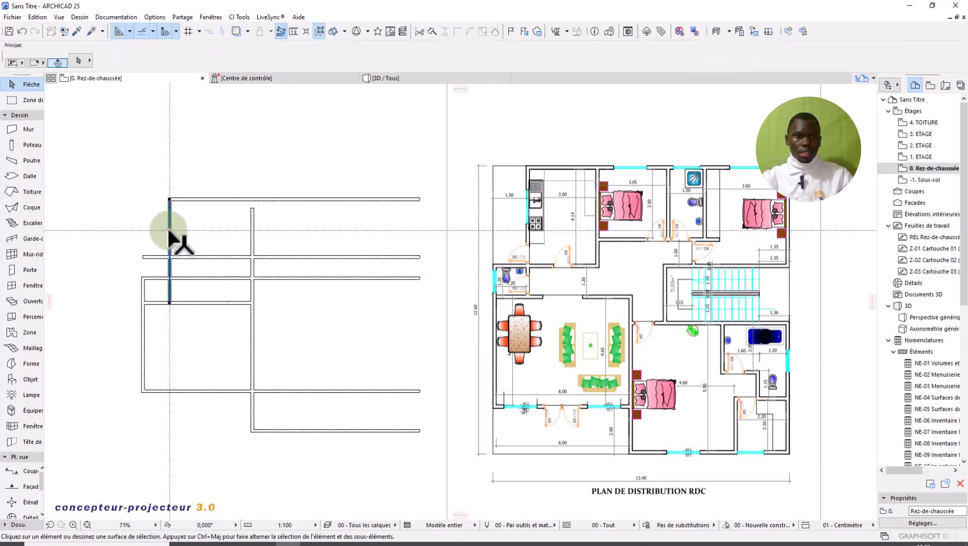
{"action": "left_click", "coordinate": [170, 231]}
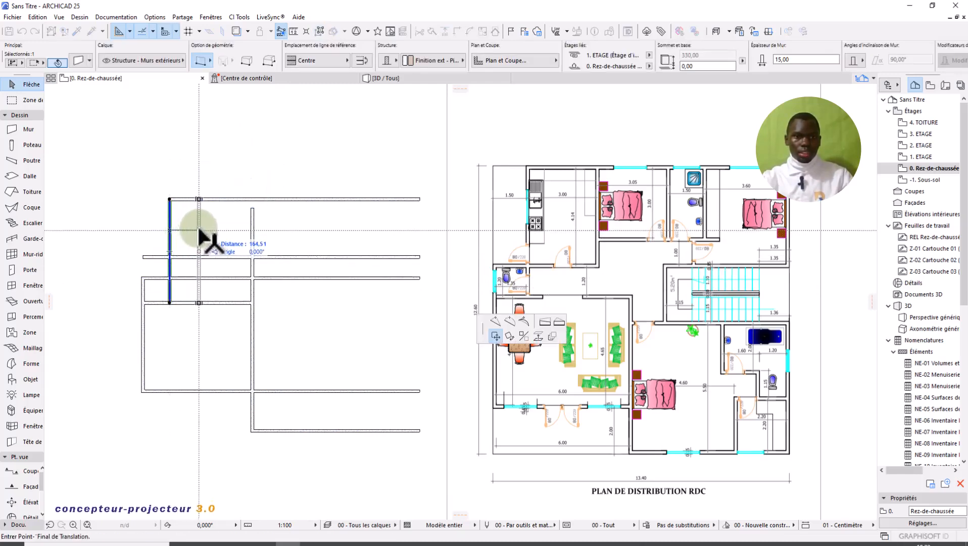
{"action": "key", "text": "ctrl"}
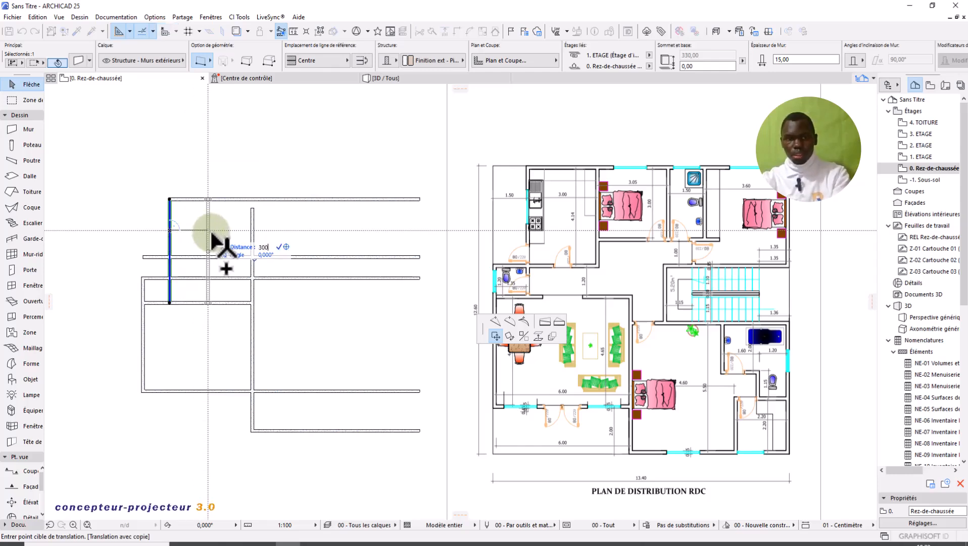
{"action": "key", "text": "Return"}
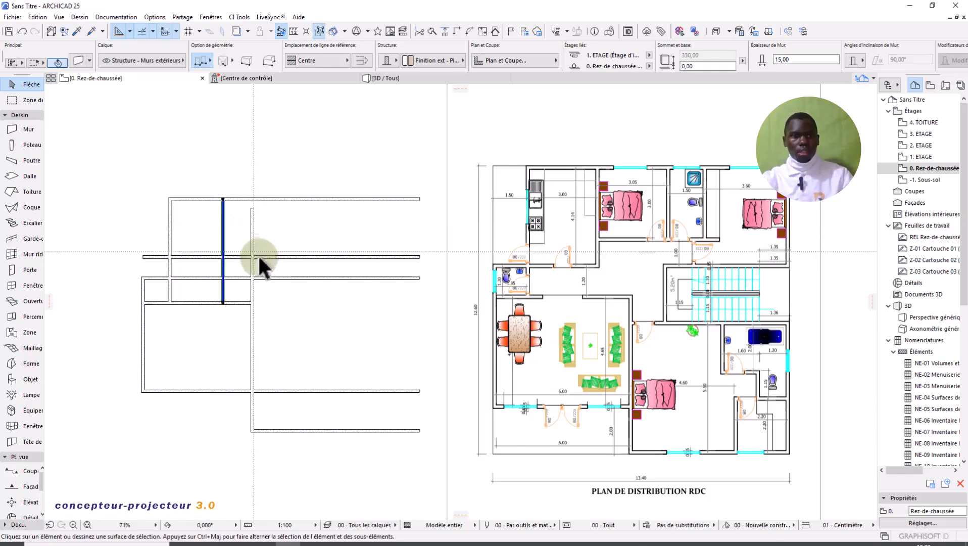
- Join the living room's inner vertical wall and its upper horizontal wall into a clean corner with the Intersect command
{"action": "left_click", "coordinate": [252, 296]}
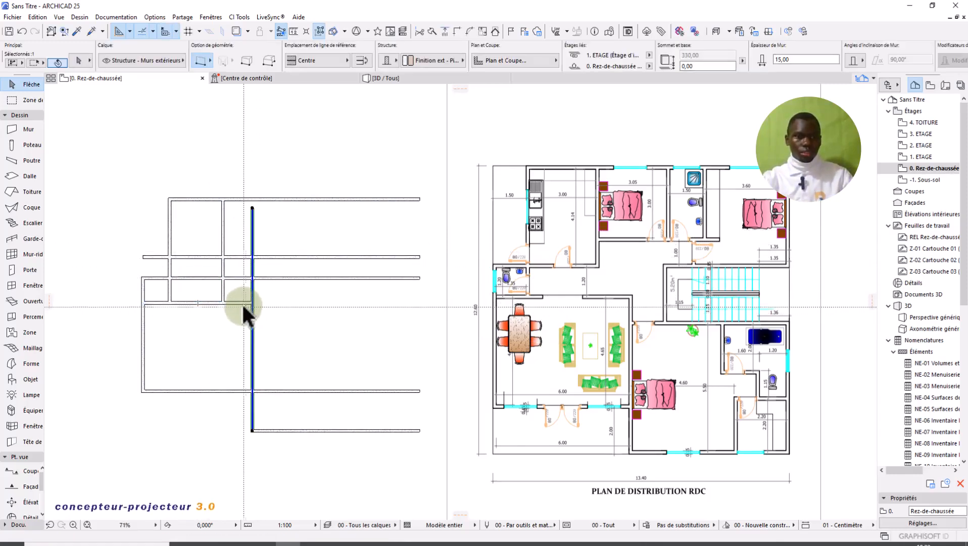
{"action": "left_click", "coordinate": [242, 302], "text": "shift"}
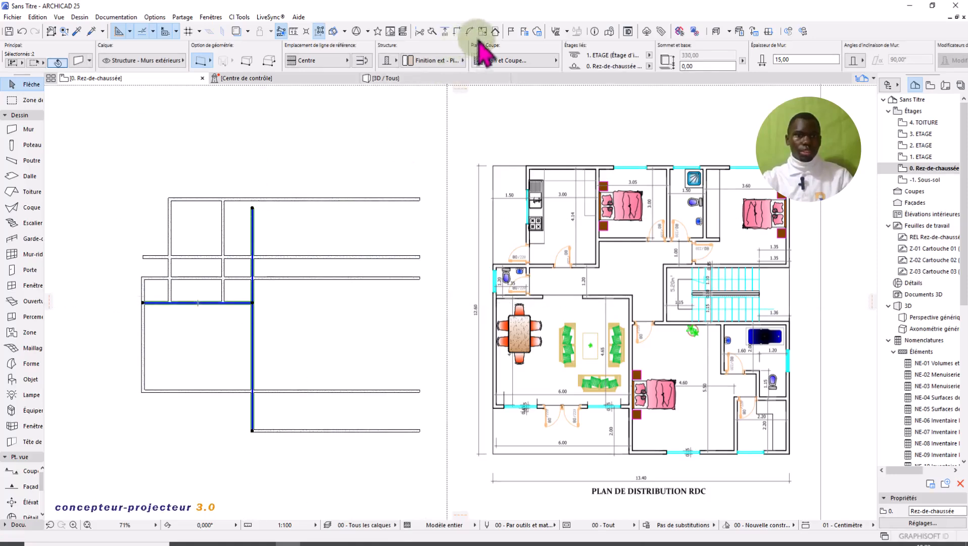
{"action": "left_click", "coordinate": [458, 31]}
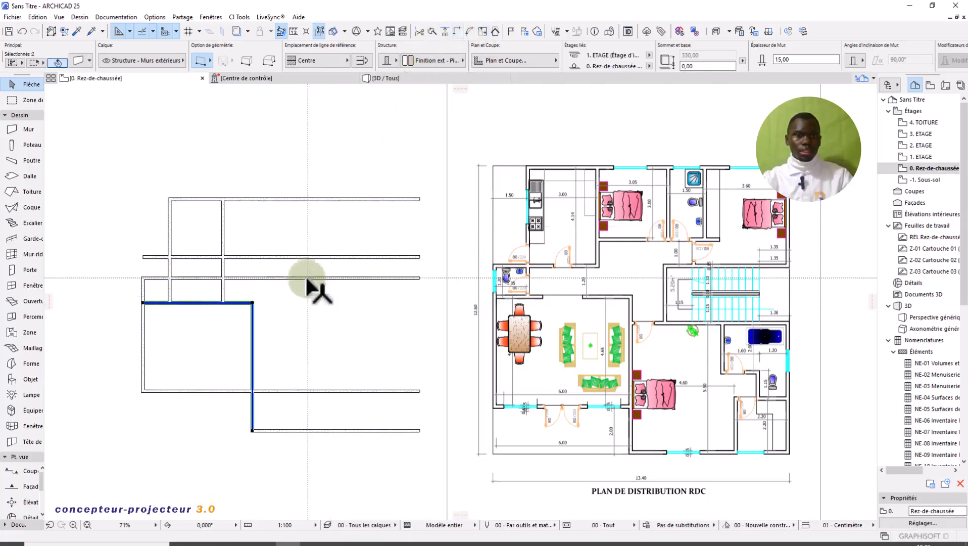
{"action": "left_click", "coordinate": [301, 305]}
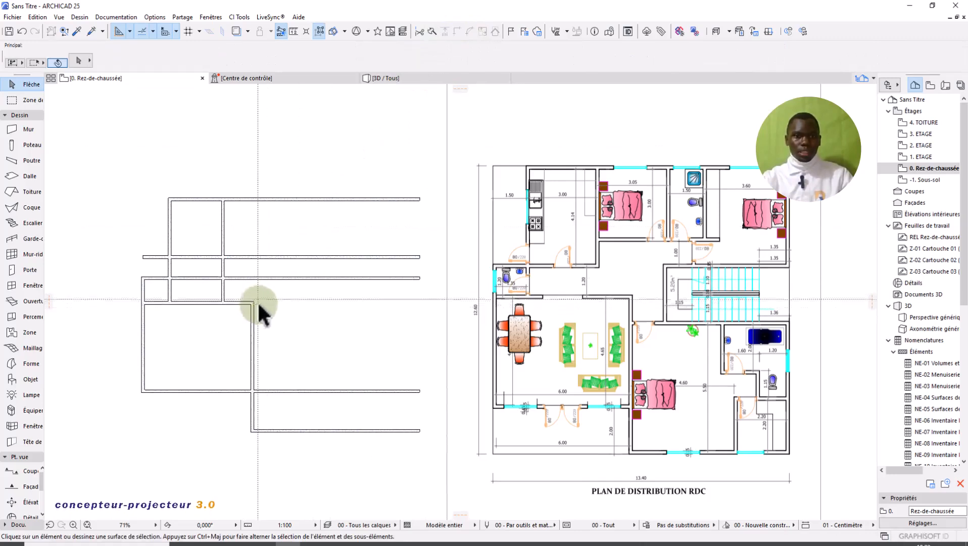
- Trim the copied corridor wall's segments outside the house and across the kitchen
{"action": "left_click", "coordinate": [157, 253], "text": "ctrl"}
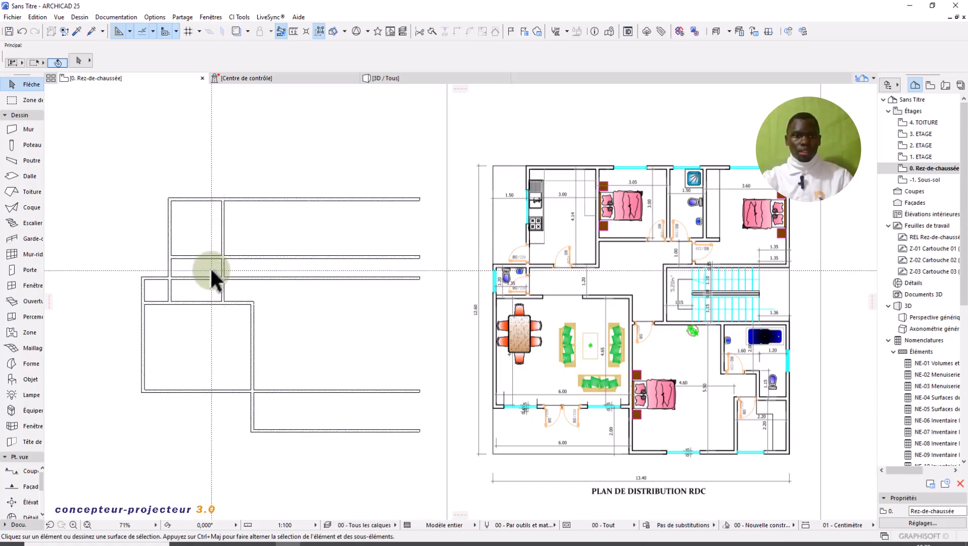
{"action": "left_click", "coordinate": [199, 252], "text": "ctrl"}
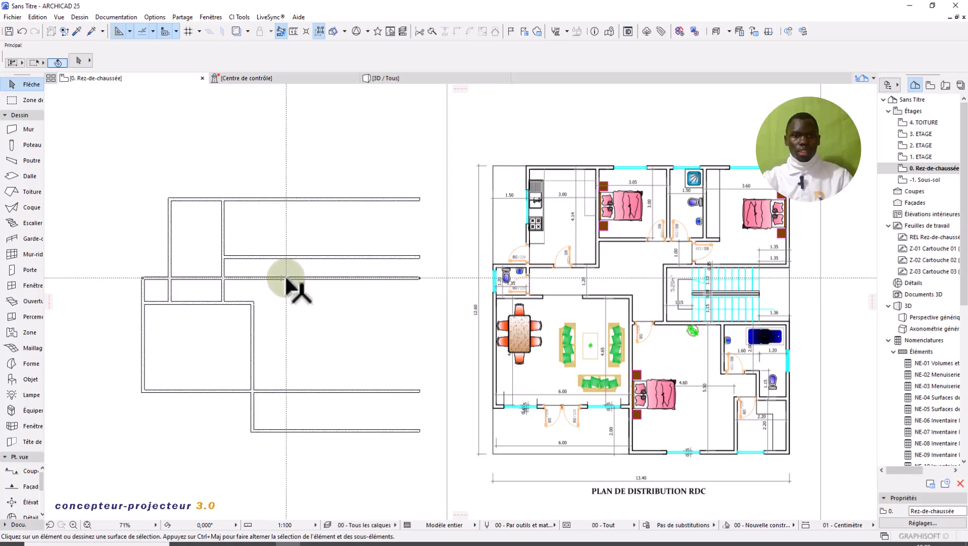
- Copy the kitchen's inner vertical wall horizontally across the first bedroom's width and trim the lower corridor wall segment between the two walls
{"action": "left_click", "coordinate": [224, 245]}
{"action": "left_click", "coordinate": [225, 246]}
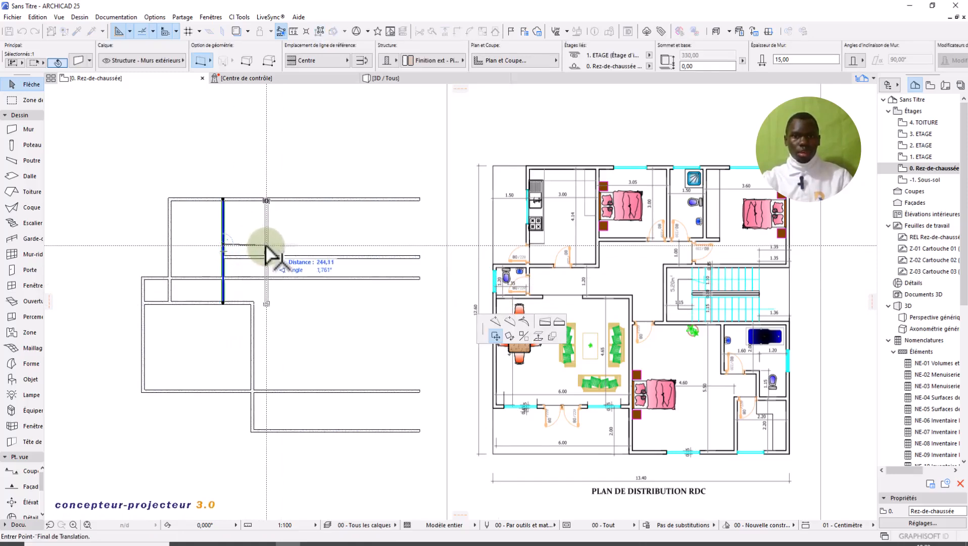
{"action": "key", "text": "ctrl"}
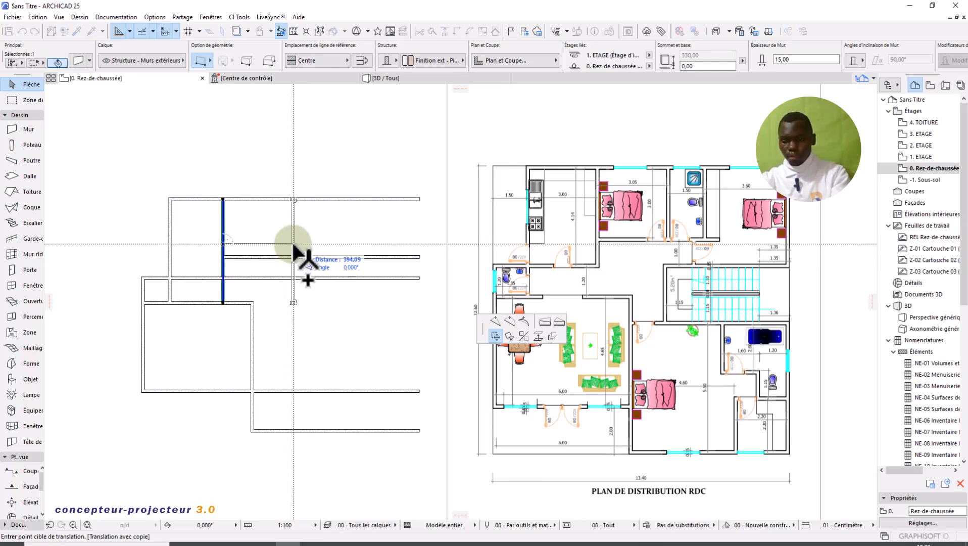
{"action": "left_click", "coordinate": [279, 245]}
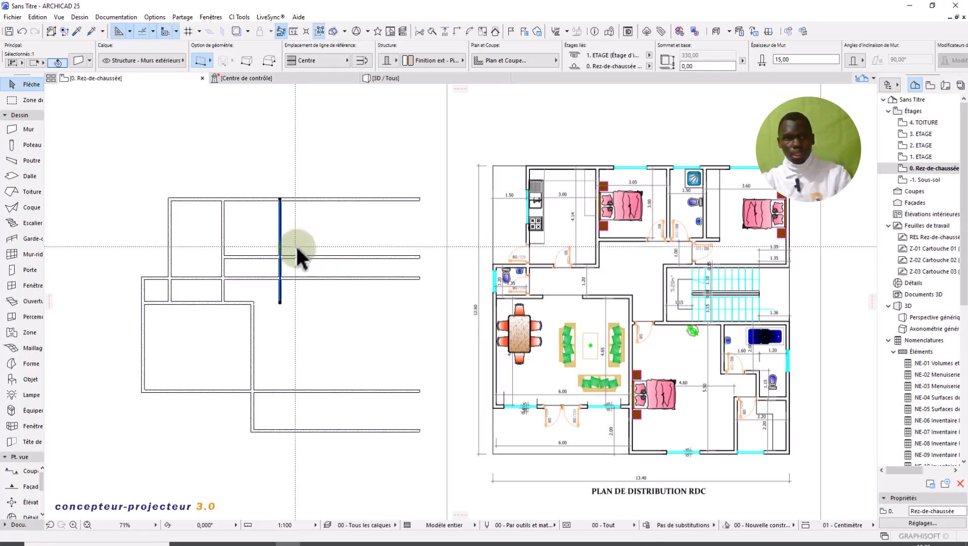
{"action": "left_click", "coordinate": [293, 248]}
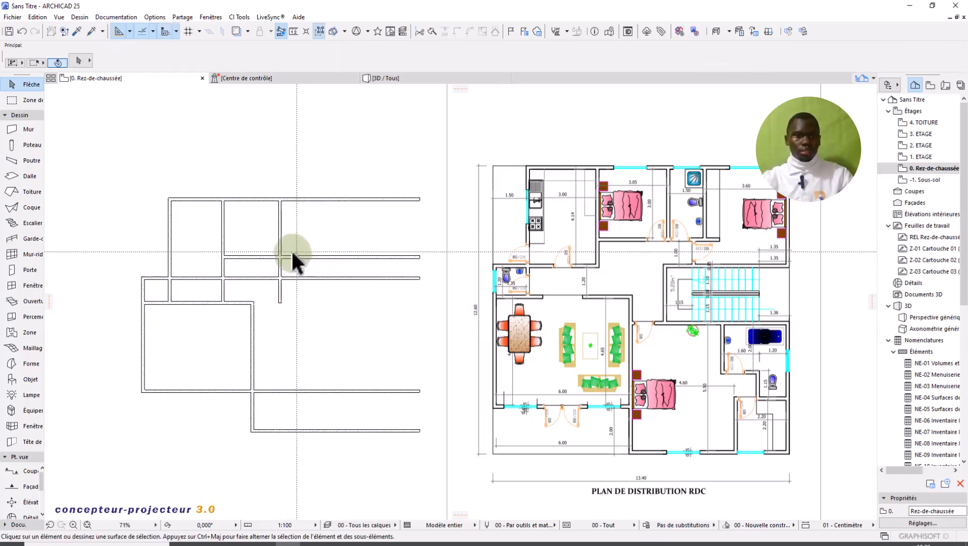
{"action": "left_click", "coordinate": [253, 278]}
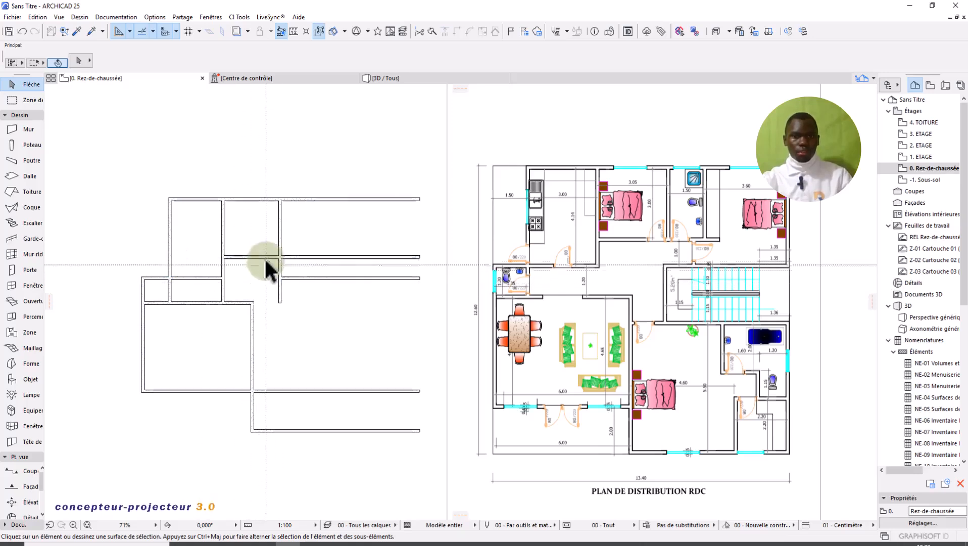
- Check the shower room's width on the reference plan and copy the first bedroom's far vertical wall horizontally by that room's width
{"action": "left_click", "coordinate": [281, 250]}
{"action": "left_click", "coordinate": [282, 250]}
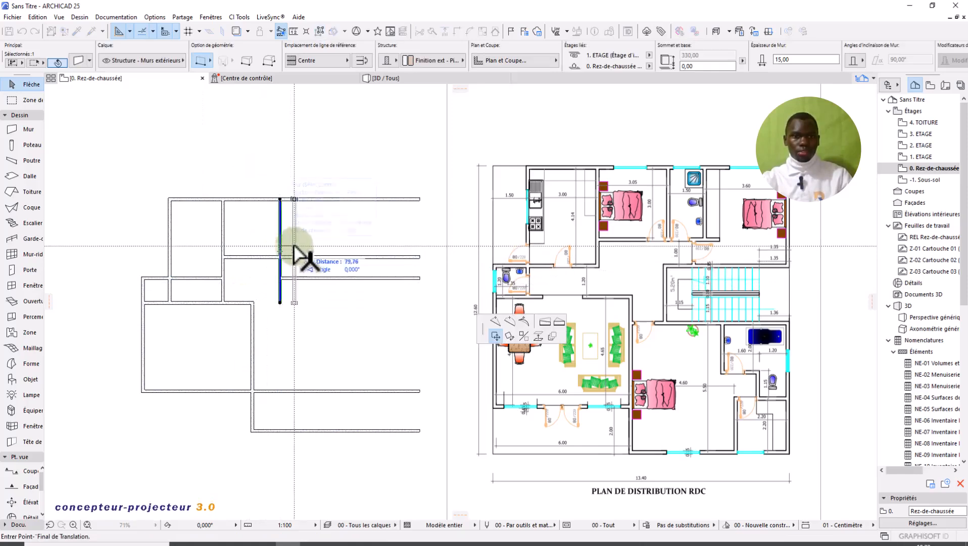
{"action": "key", "text": "ctrl"}
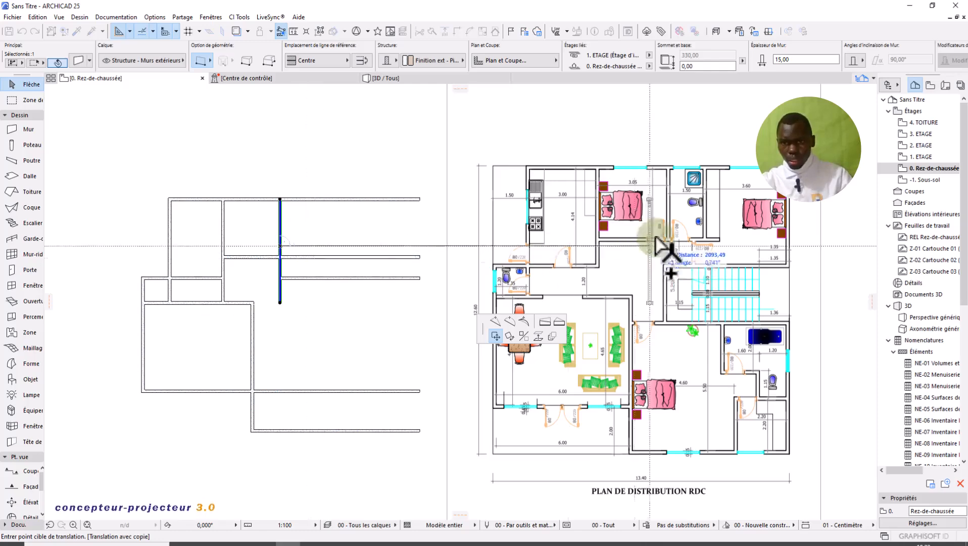
{"action": "scroll", "coordinate": [669, 246], "scroll_direction": "up", "scroll_amount": 2}
{"action": "scroll", "coordinate": [645, 242], "scroll_direction": "down", "scroll_amount": 2}
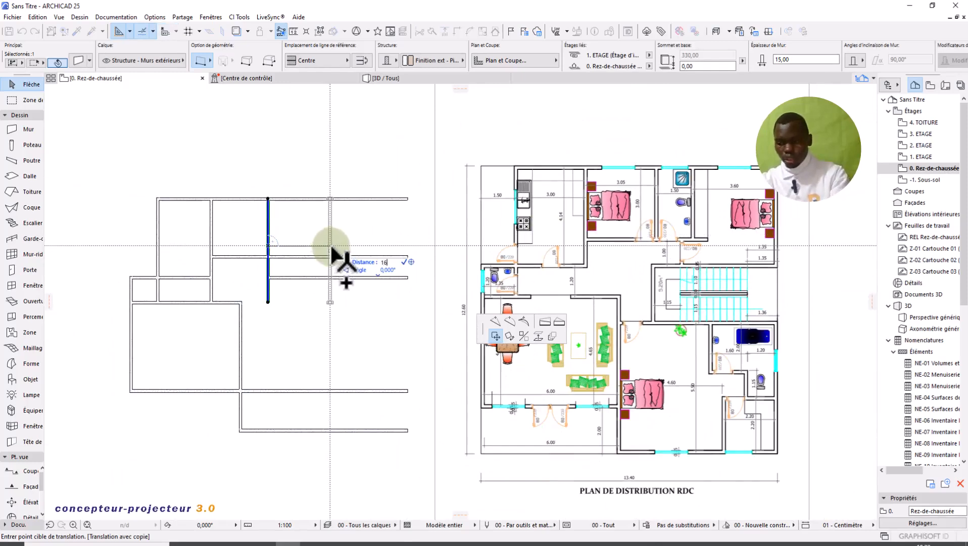
{"action": "left_click", "coordinate": [299, 246]}
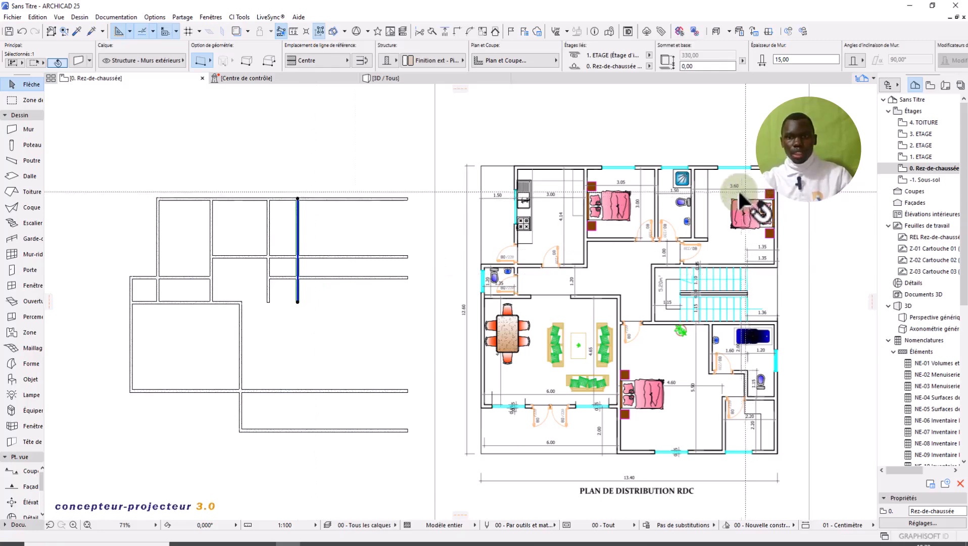
- Check the second upper bedroom's width on the reference plan and copy the shower room's far vertical wall across it as the outer wall
{"action": "scroll", "coordinate": [738, 191], "scroll_direction": "up", "scroll_amount": 2}
{"action": "scroll", "coordinate": [738, 189], "scroll_direction": "down", "scroll_amount": 2}
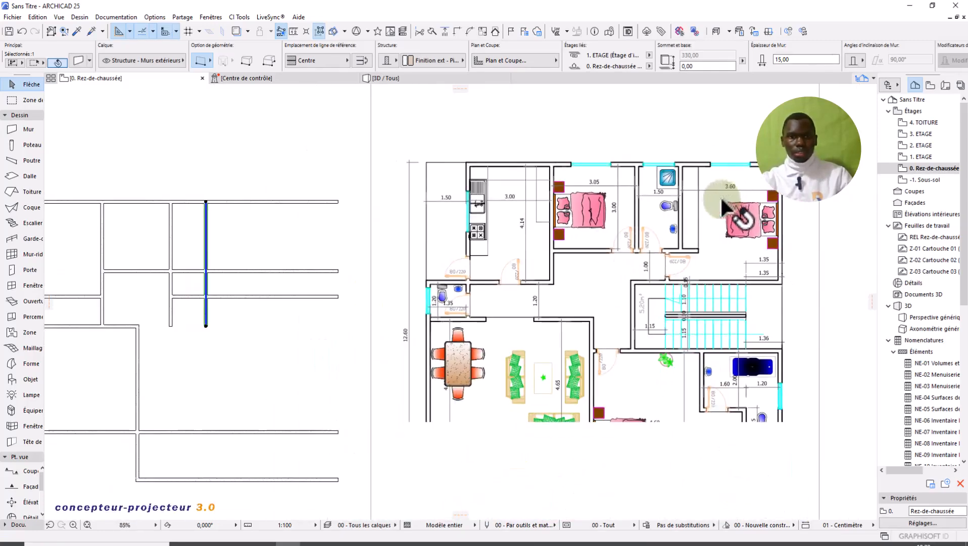
{"action": "left_click", "coordinate": [207, 246]}
{"action": "key", "text": "ctrl"}
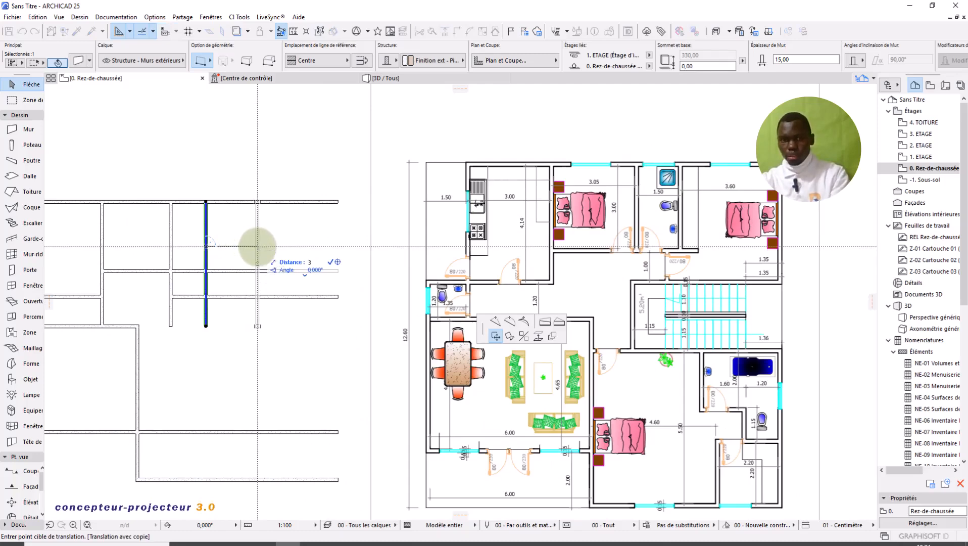
{"action": "key", "text": "Return"}
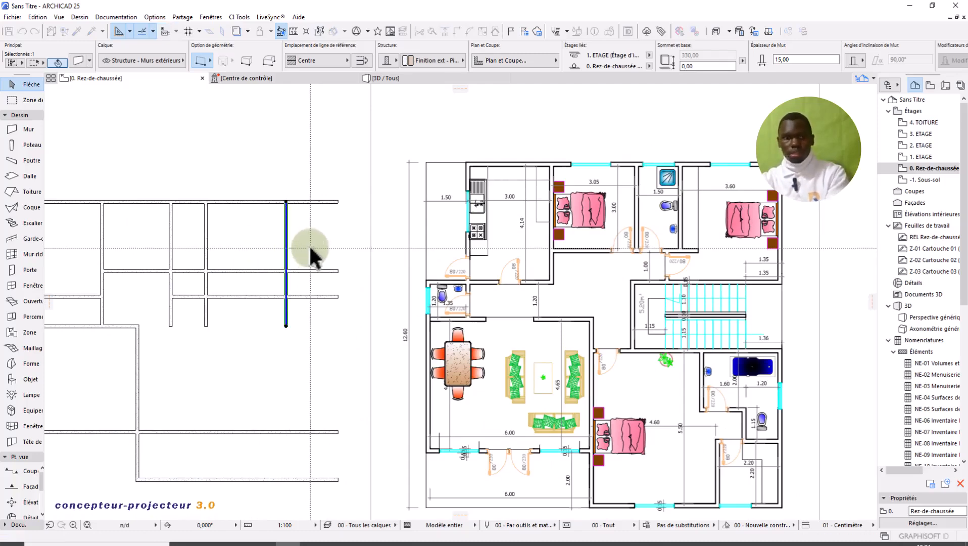
- Join the new outer vertical wall and the lowest horizontal wall into a clean corner with the Intersect command
{"action": "scroll", "coordinate": [329, 251], "scroll_direction": "down", "scroll_amount": 3}
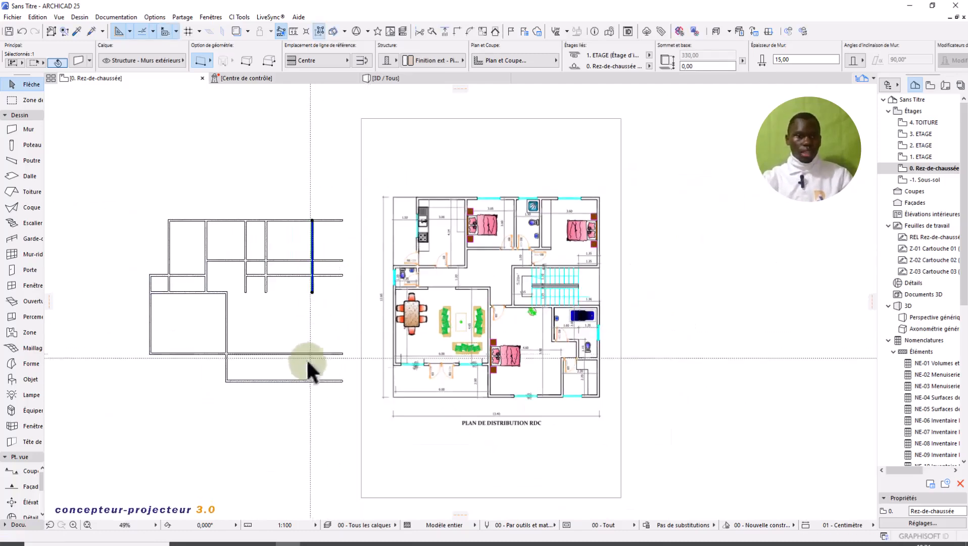
{"action": "left_click", "coordinate": [303, 381], "text": "shift"}
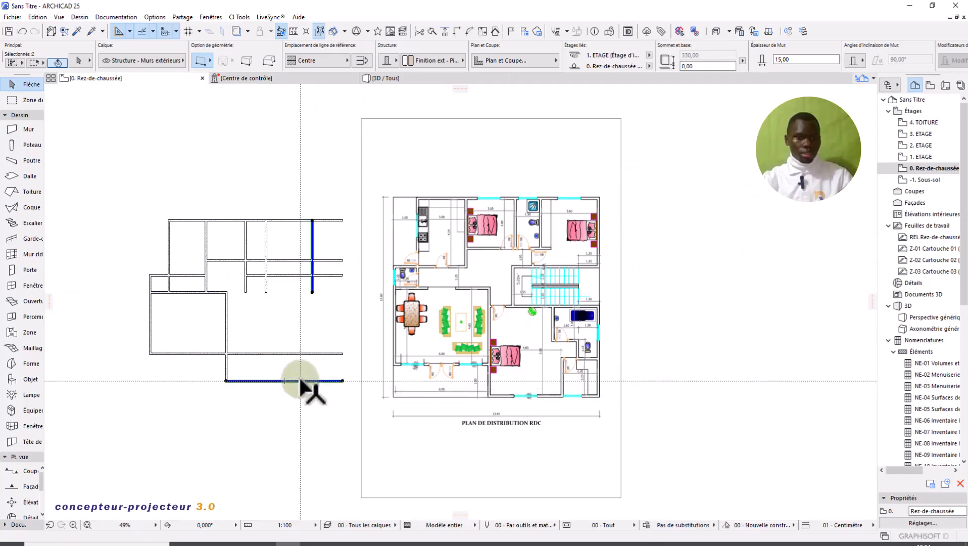
{"action": "left_click", "coordinate": [458, 32]}
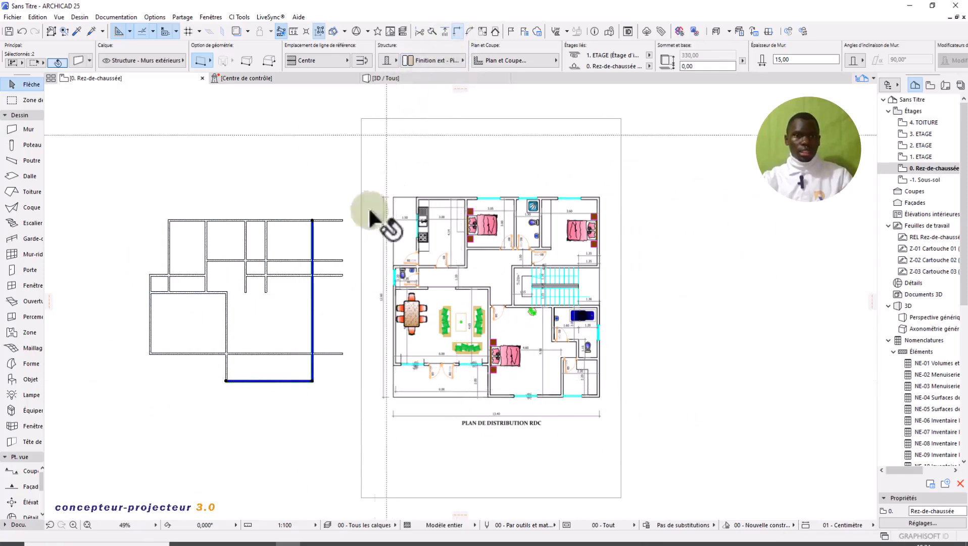
{"action": "left_click", "coordinate": [344, 362]}
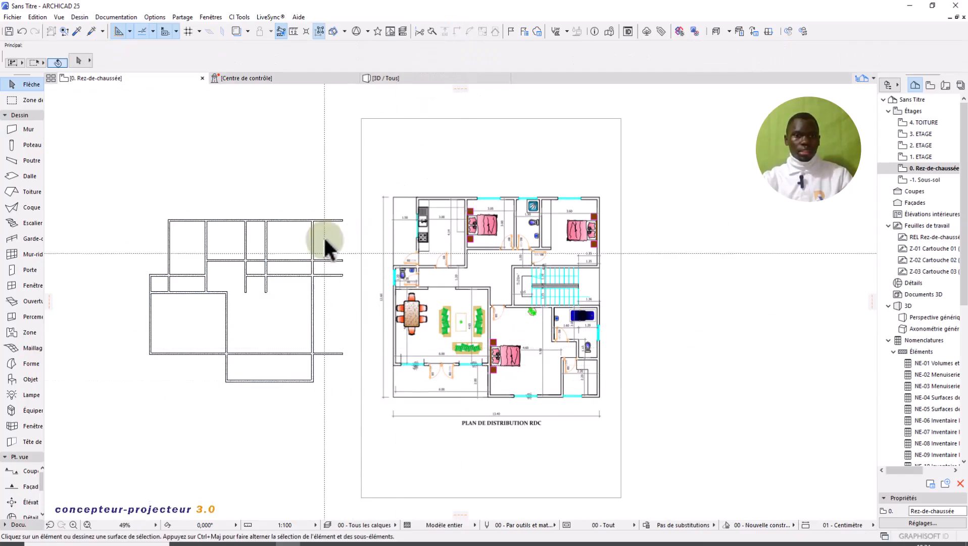
- Trim the overhanging ends of the three upper horizontal walls beyond the new outer vertical wall
{"action": "left_click", "coordinate": [329, 274], "text": "ctrl"}
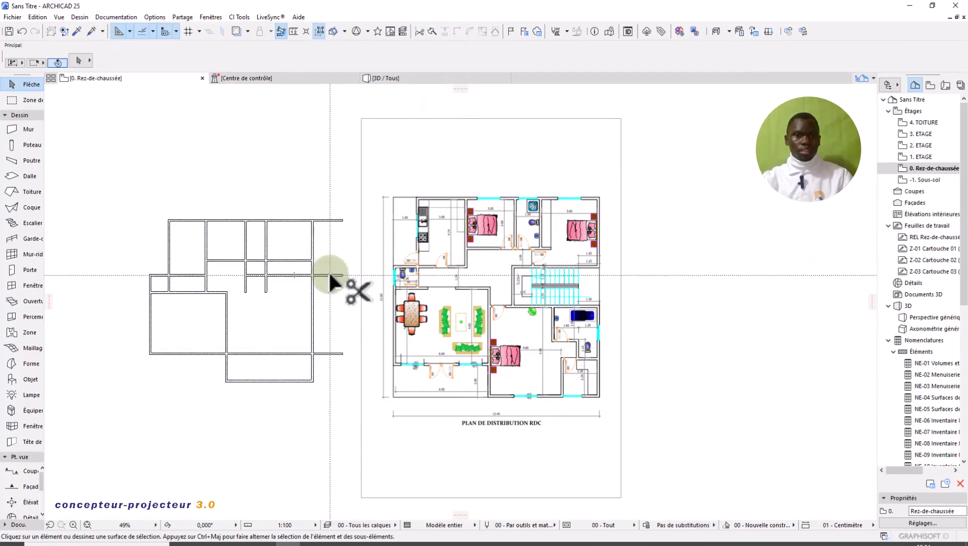
{"action": "left_click", "coordinate": [335, 221], "text": "ctrl"}
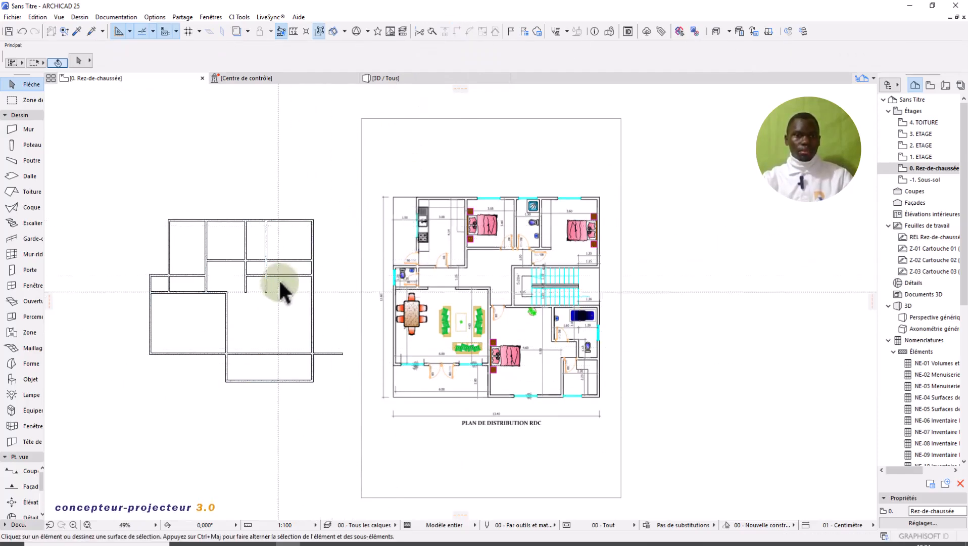
- Try to trim the shower room's far vertical wall between the two horizontal corridor walls, and undo the trim
{"action": "scroll", "coordinate": [294, 283], "scroll_direction": "up", "scroll_amount": 3}
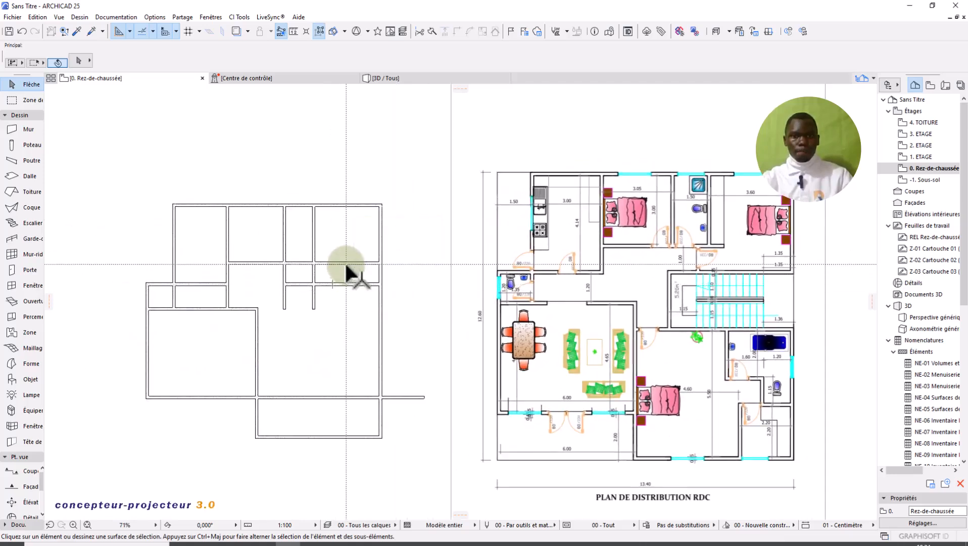
{"action": "left_click", "coordinate": [315, 272], "text": "ctrl"}
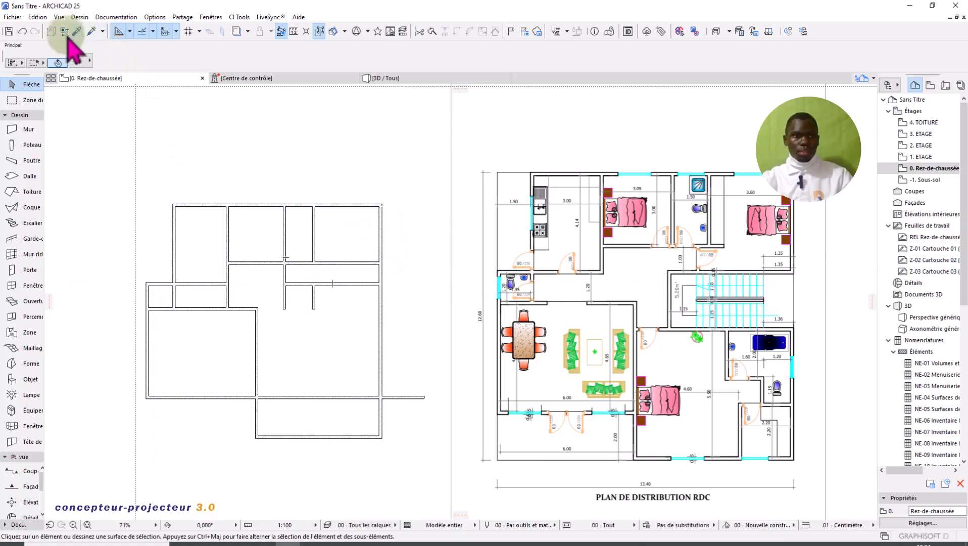
{"action": "left_click", "coordinate": [22, 31]}
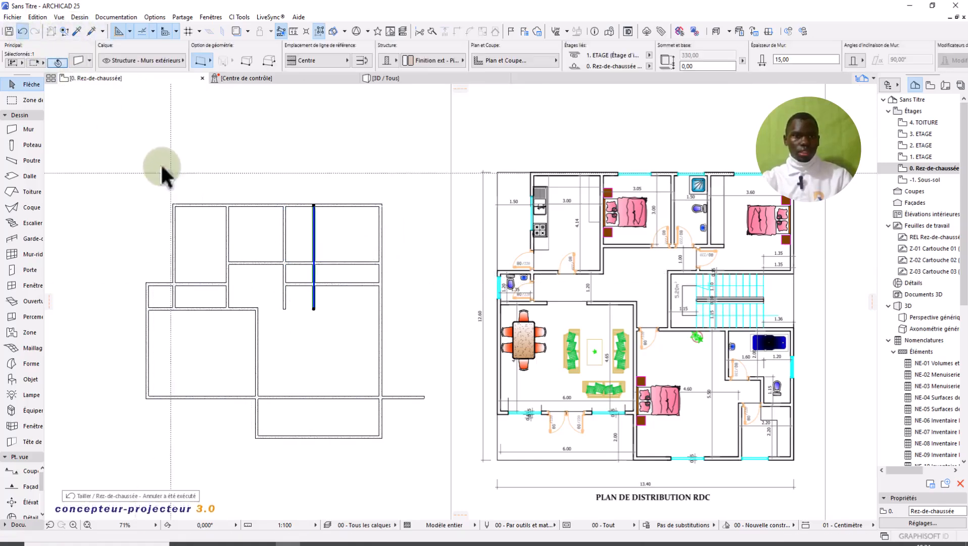
- Trim the shower room's far vertical wall below the lower corridor wall and split it at the upper corridor wall
{"action": "left_click", "coordinate": [316, 297], "text": "ctrl"}
{"action": "scroll", "coordinate": [323, 267], "scroll_direction": "up", "scroll_amount": 3}
{"action": "left_click", "coordinate": [308, 281]}
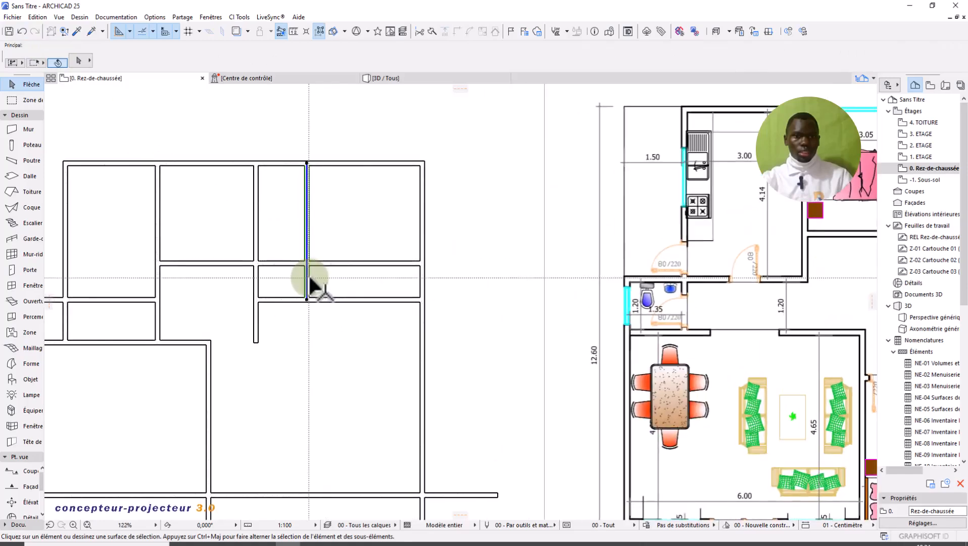
{"action": "left_click", "coordinate": [434, 33]}
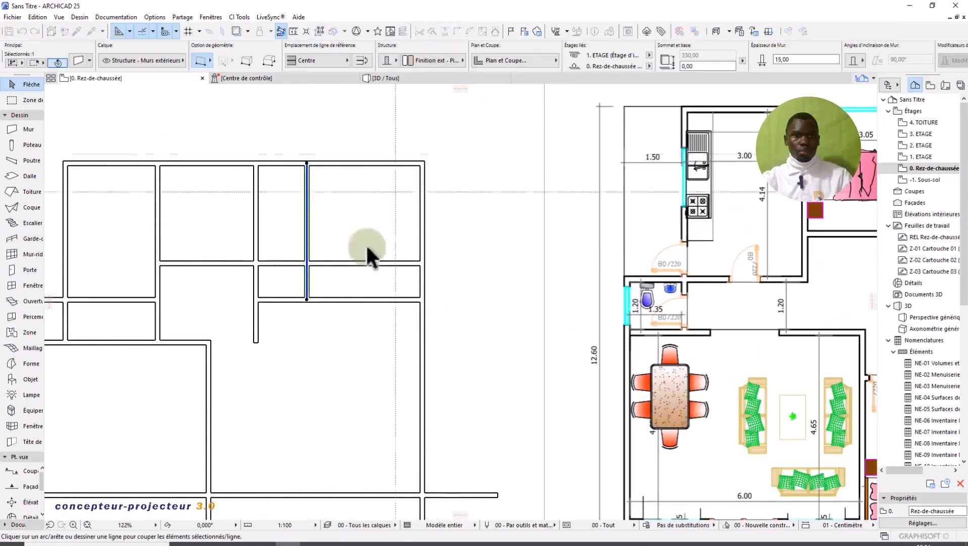
{"action": "left_click", "coordinate": [299, 267]}
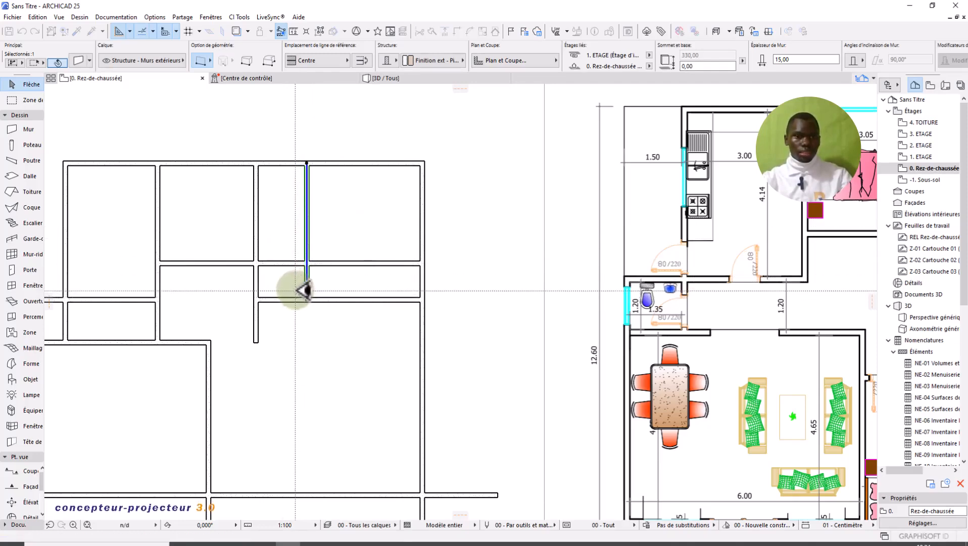
- Try to move the short split wall segment towards the first bedroom, and undo the move
{"action": "scroll", "coordinate": [311, 280], "scroll_direction": "up", "scroll_amount": 2}
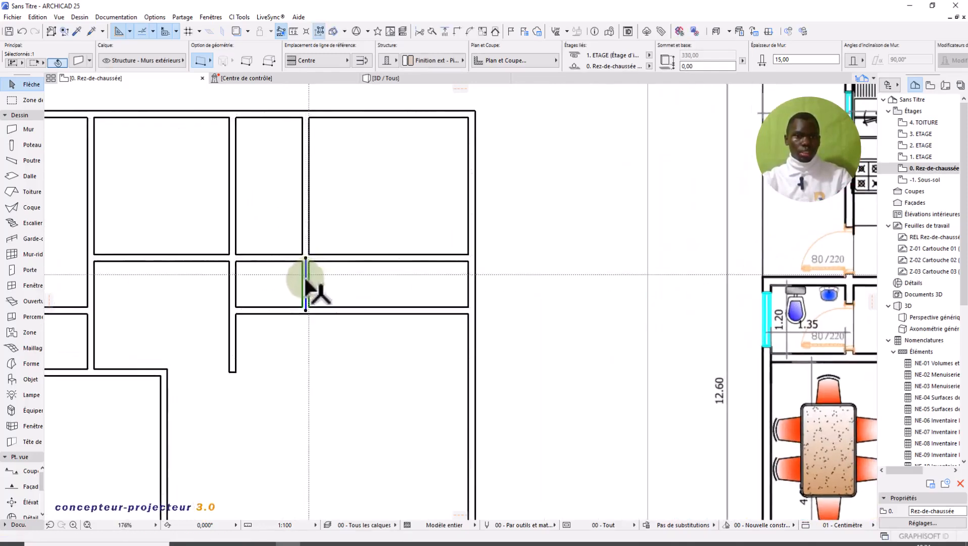
{"action": "left_click", "coordinate": [306, 279]}
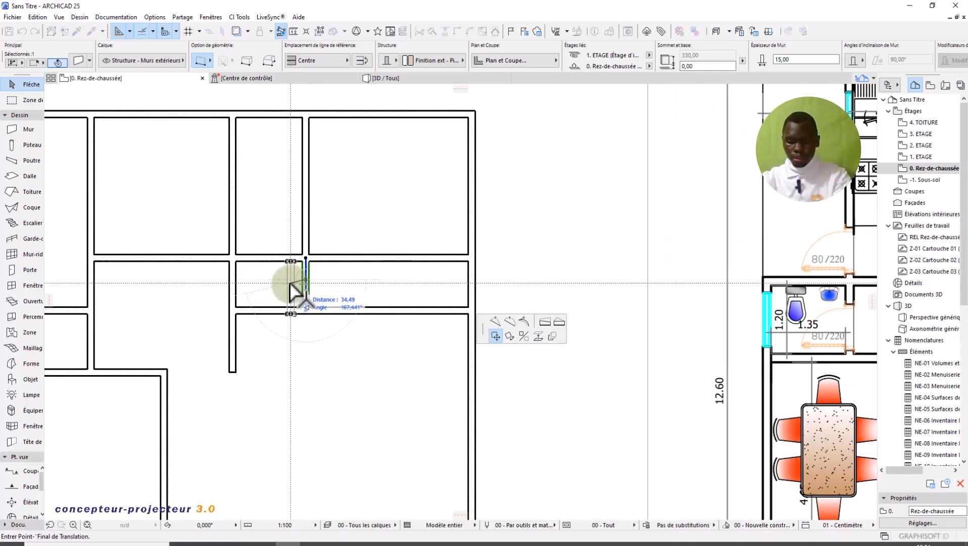
{"action": "key", "text": "Return"}
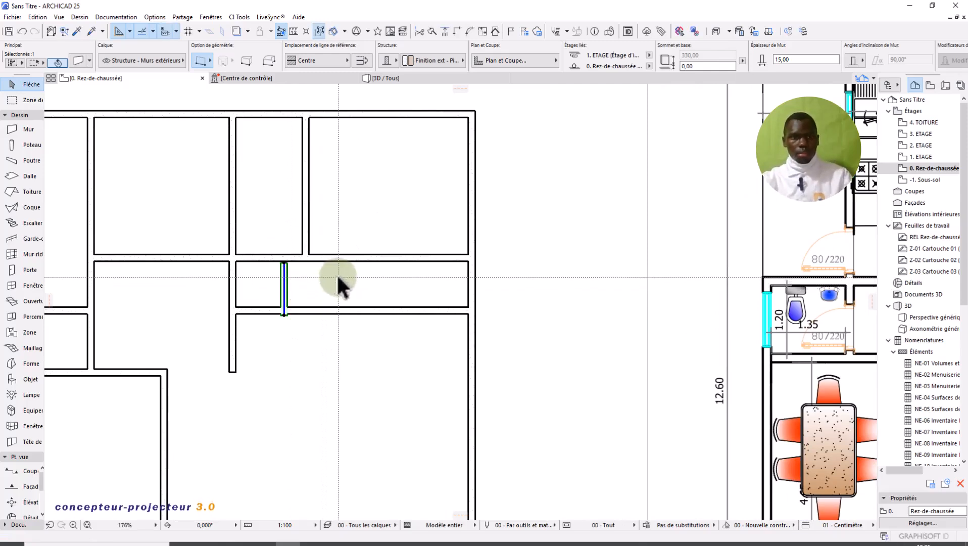
{"action": "left_click", "coordinate": [22, 31]}
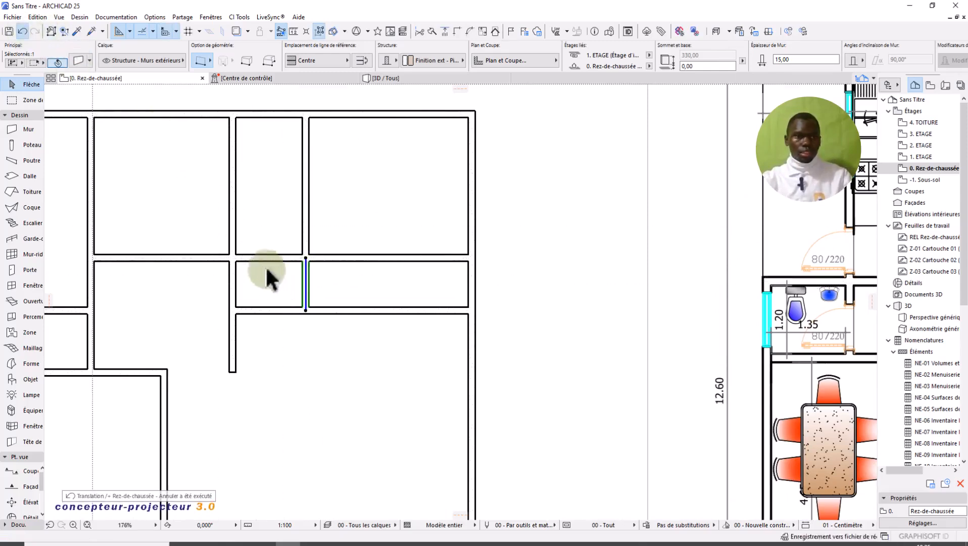
- Move the short split wall segment horizontally towards the first bedroom, keeping it between the two corridor walls
{"action": "left_click", "coordinate": [305, 278]}
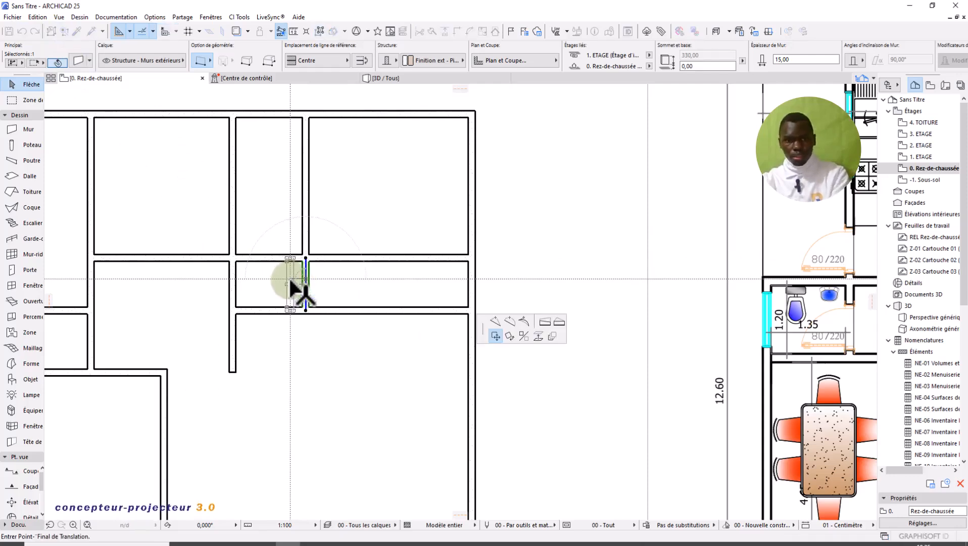
{"action": "left_click", "coordinate": [292, 281]}
{"action": "left_click", "coordinate": [344, 289]}
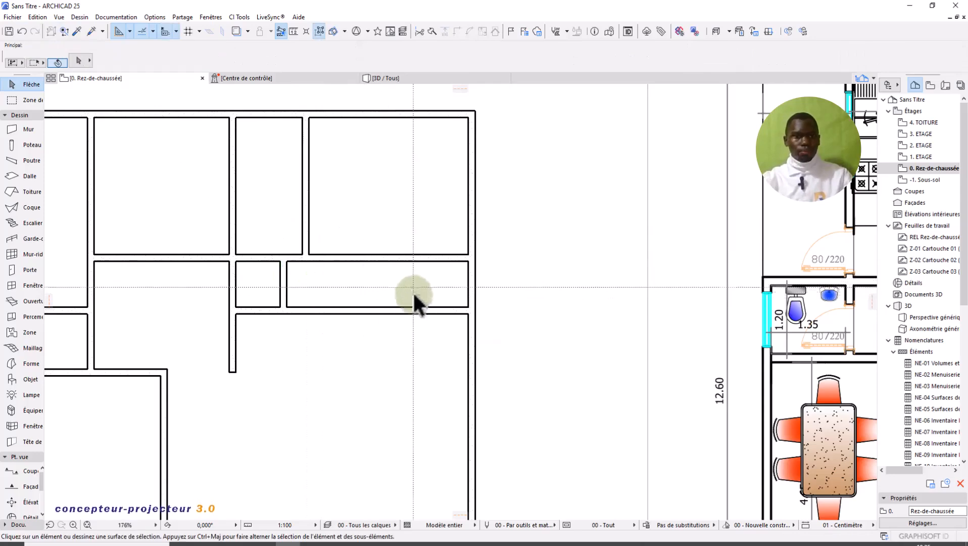
- Trim the wall between the first bedroom and shower room where it crosses the corridor, and delete its leftover lower stub
{"action": "scroll", "coordinate": [413, 293], "scroll_direction": "down", "scroll_amount": 4}
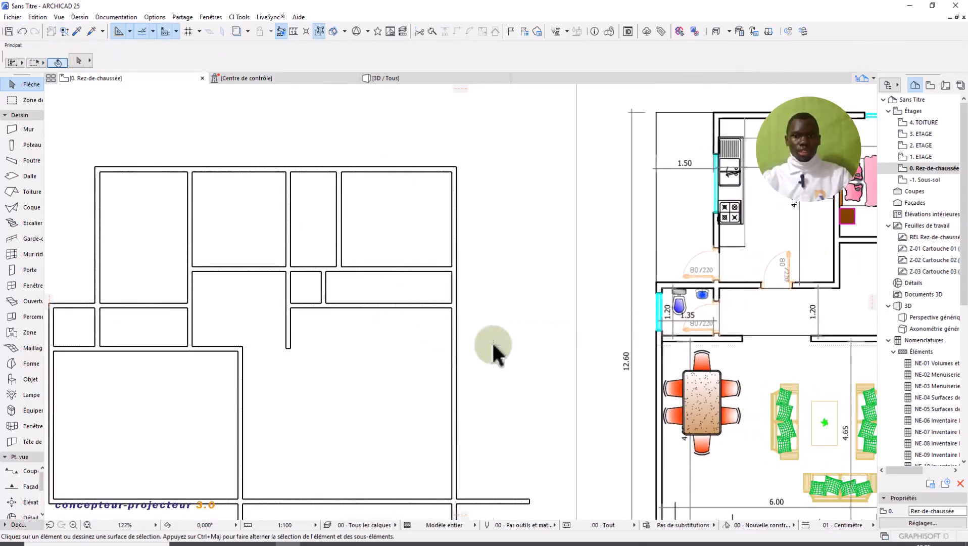
{"action": "scroll", "coordinate": [492, 338], "scroll_direction": "down", "scroll_amount": 1}
{"action": "scroll", "coordinate": [498, 339], "scroll_direction": "down", "scroll_amount": 1}
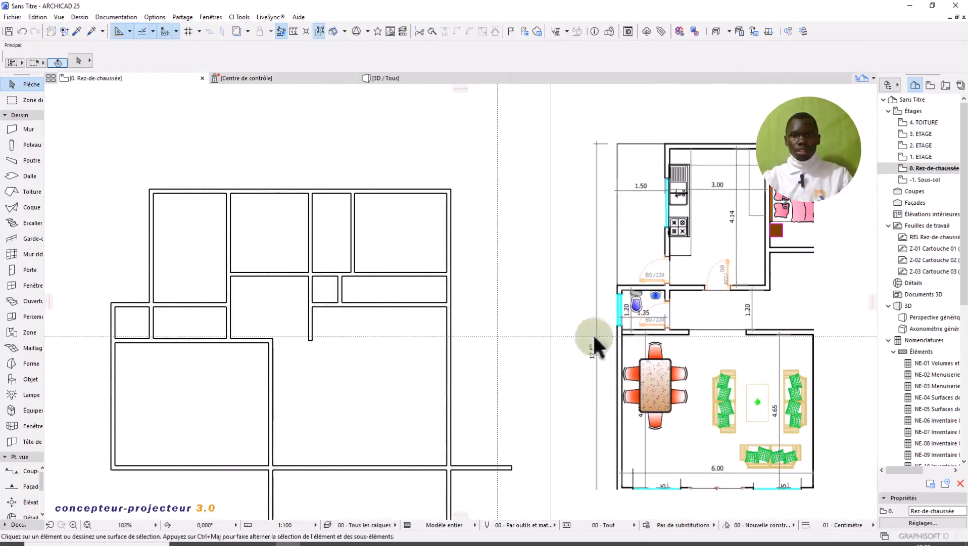
{"action": "scroll", "coordinate": [780, 259], "scroll_direction": "up", "scroll_amount": 1}
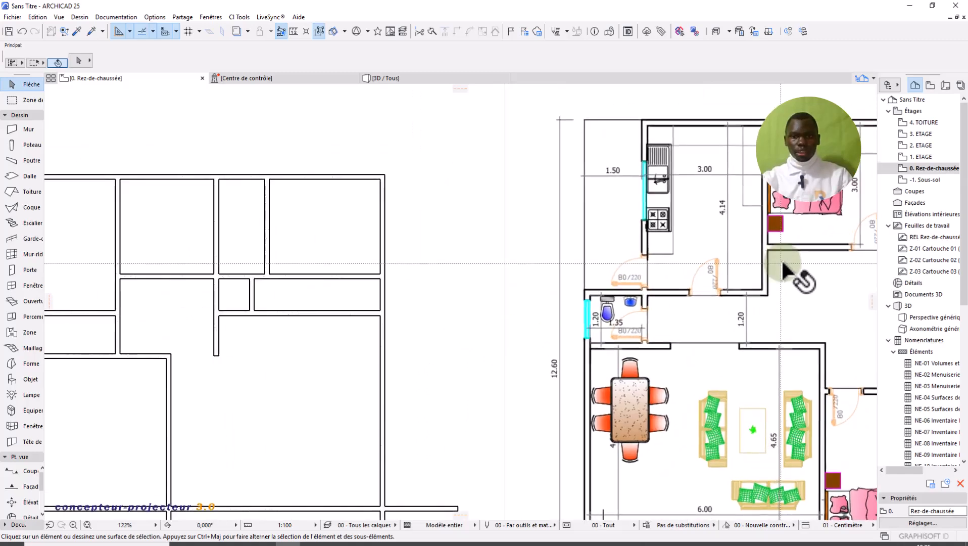
{"action": "scroll", "coordinate": [783, 259], "scroll_direction": "down", "scroll_amount": 1}
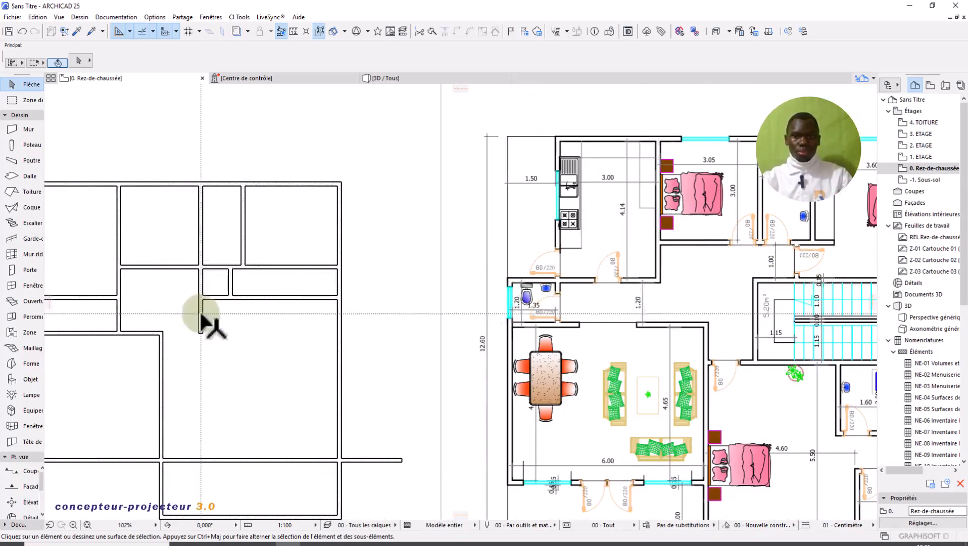
{"action": "left_click", "coordinate": [200, 282], "text": "ctrl"}
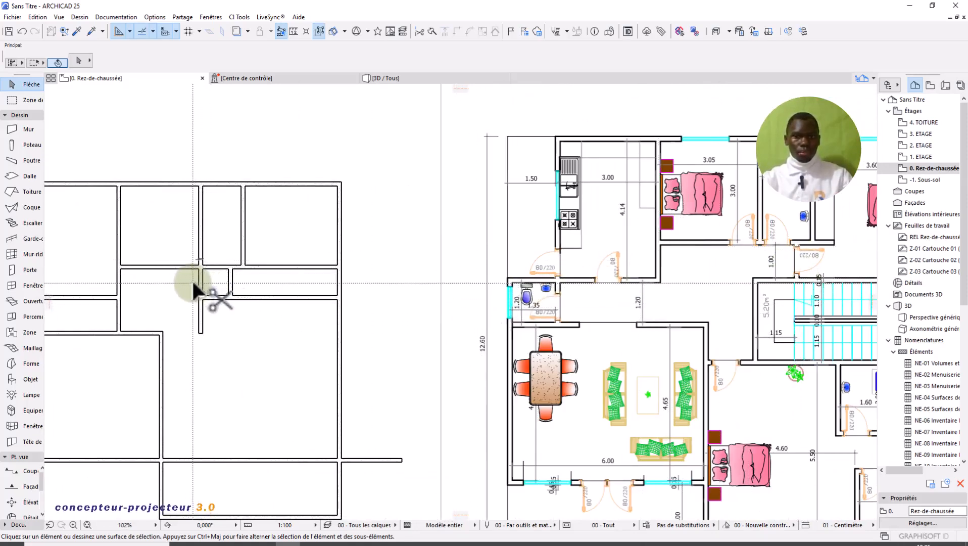
{"action": "left_click", "coordinate": [200, 281], "text": "ctrl"}
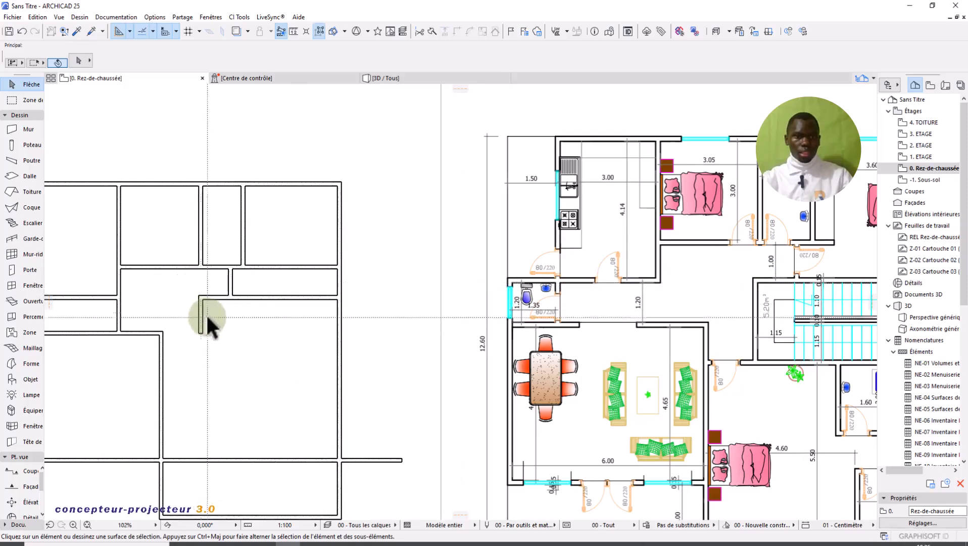
{"action": "left_click", "coordinate": [201, 316]}
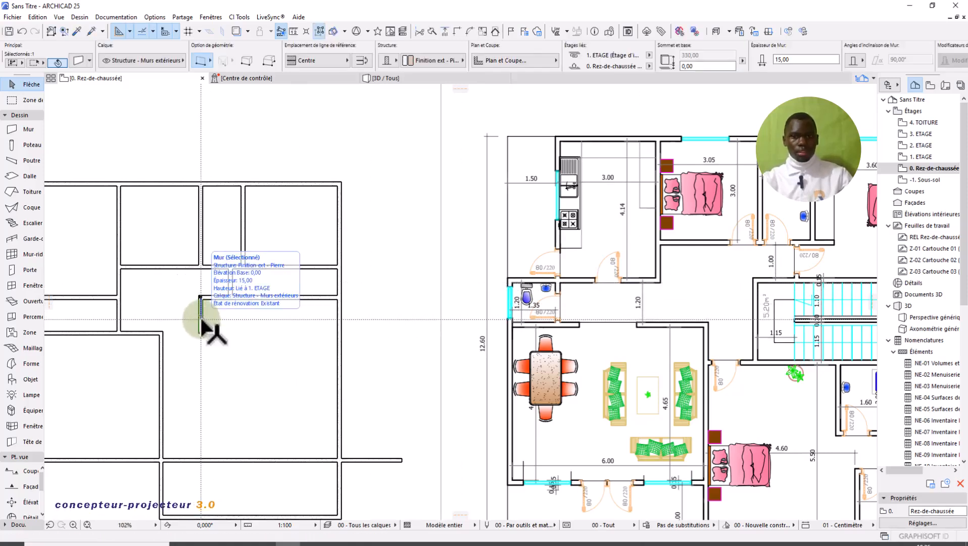
{"action": "key", "text": "Delete"}
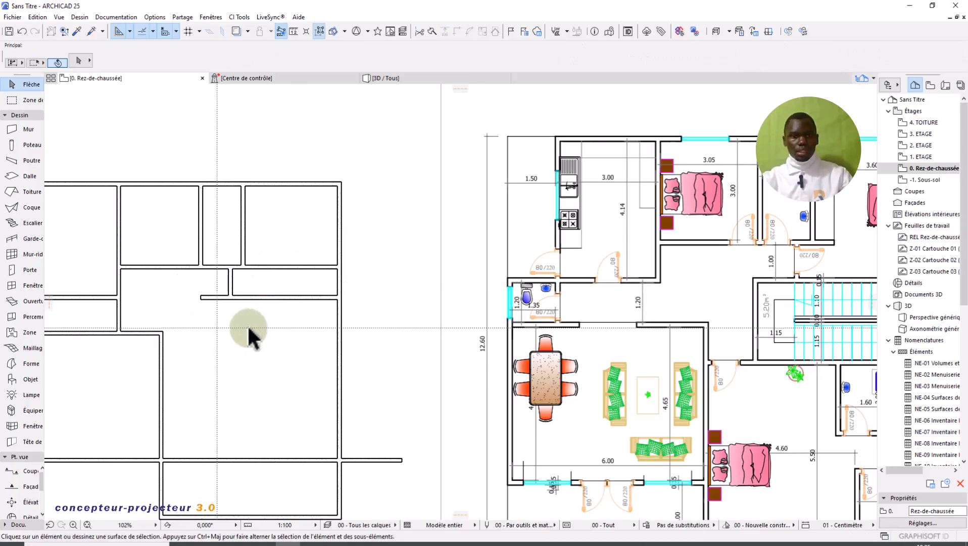
- Trim the living room's lower horizontal wall across the lower bedroom and delete the leftover piece beyond the outer wall
{"action": "scroll", "coordinate": [237, 331], "scroll_direction": "down", "scroll_amount": 4}
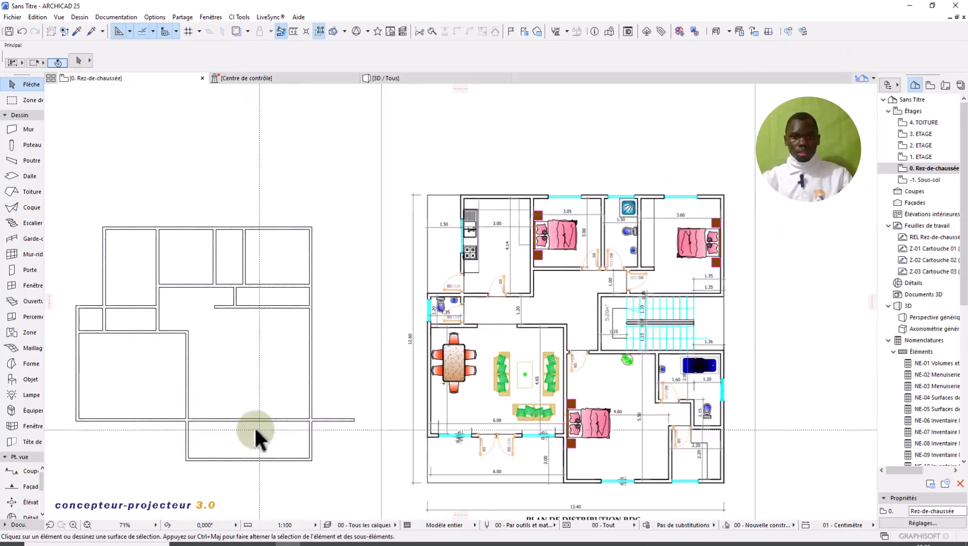
{"action": "left_click", "coordinate": [223, 419], "text": "ctrl"}
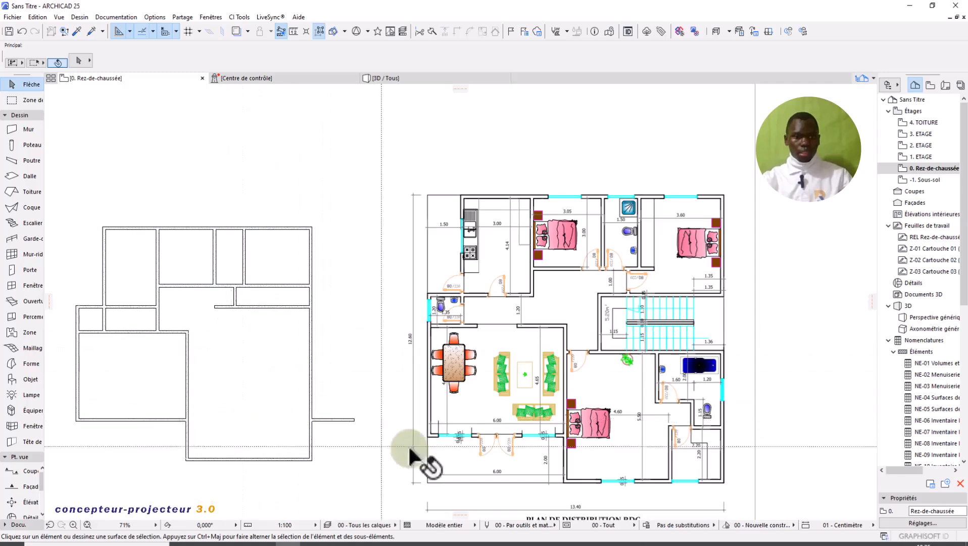
{"action": "left_click", "coordinate": [331, 420]}
{"action": "key", "text": "Delete"}
- Check the lower bedroom's depth on the reference plan and copy the lowest horizontal wall upward by 565
{"action": "left_click", "coordinate": [286, 456]}
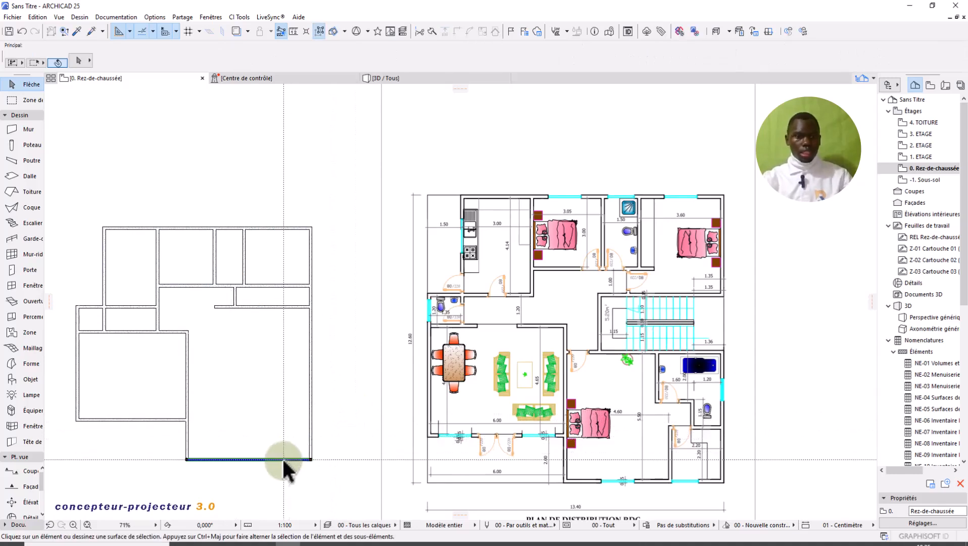
{"action": "left_click", "coordinate": [284, 459]}
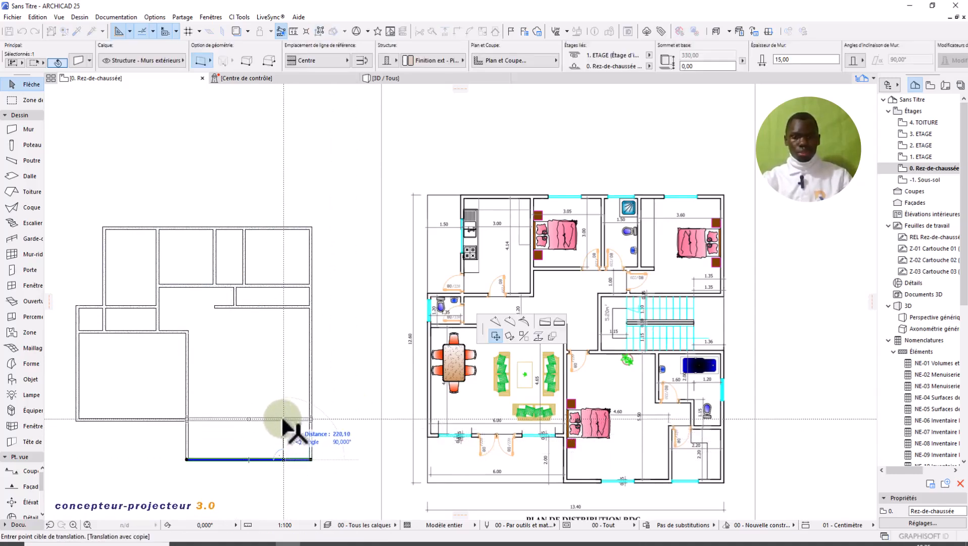
{"action": "scroll", "coordinate": [586, 435], "scroll_direction": "up", "scroll_amount": 3}
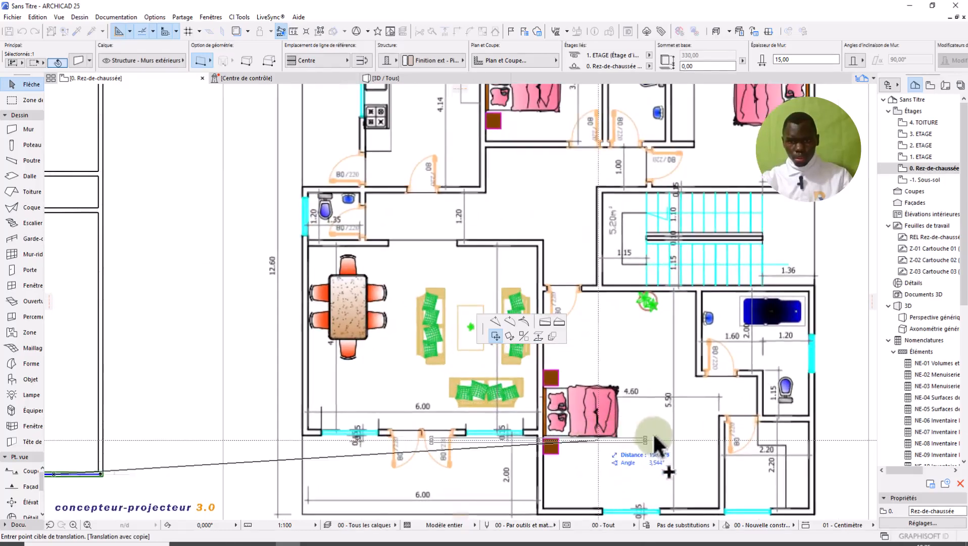
{"action": "scroll", "coordinate": [652, 445], "scroll_direction": "up", "scroll_amount": 2}
{"action": "scroll", "coordinate": [665, 409], "scroll_direction": "down", "scroll_amount": 1}
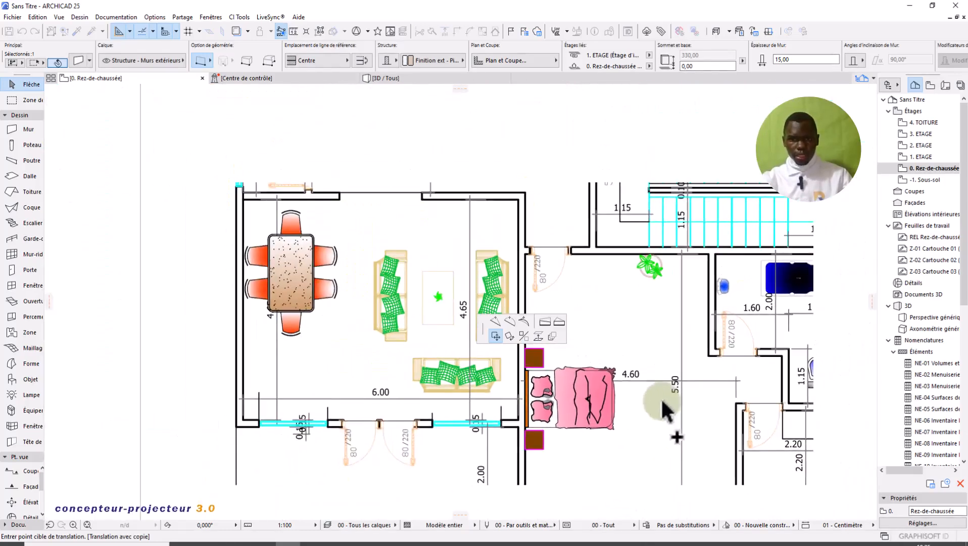
{"action": "scroll", "coordinate": [662, 405], "scroll_direction": "down", "scroll_amount": 2}
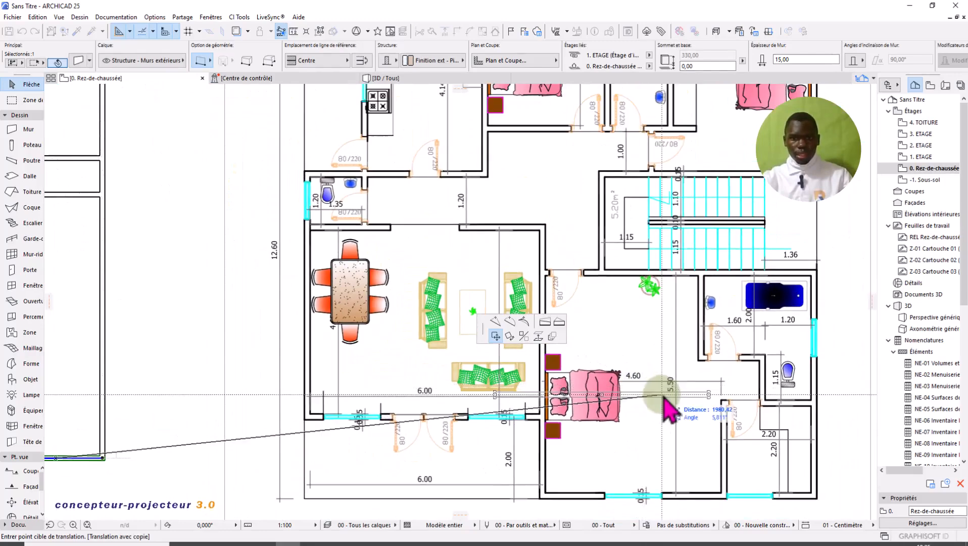
{"action": "scroll", "coordinate": [663, 399], "scroll_direction": "up", "scroll_amount": 2}
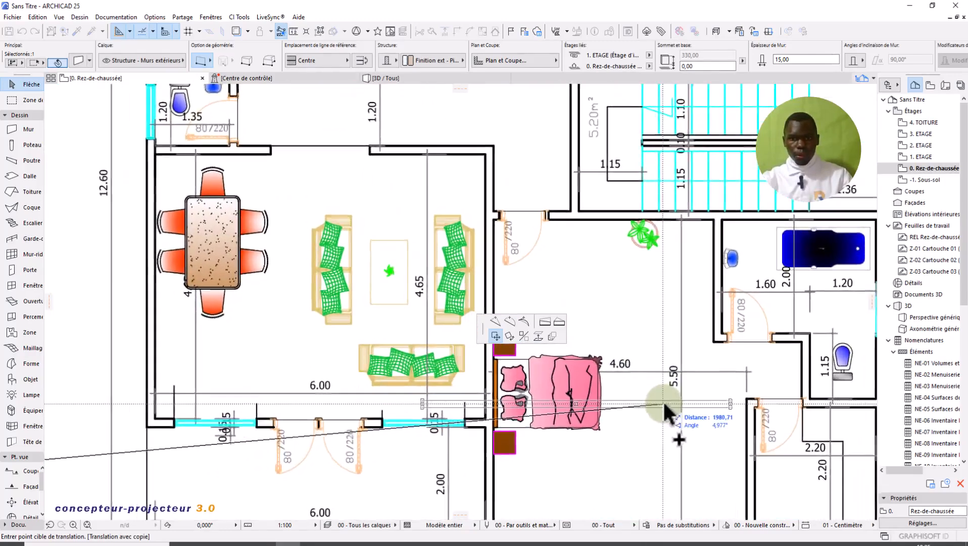
{"action": "scroll", "coordinate": [663, 399], "scroll_direction": "down", "scroll_amount": 1}
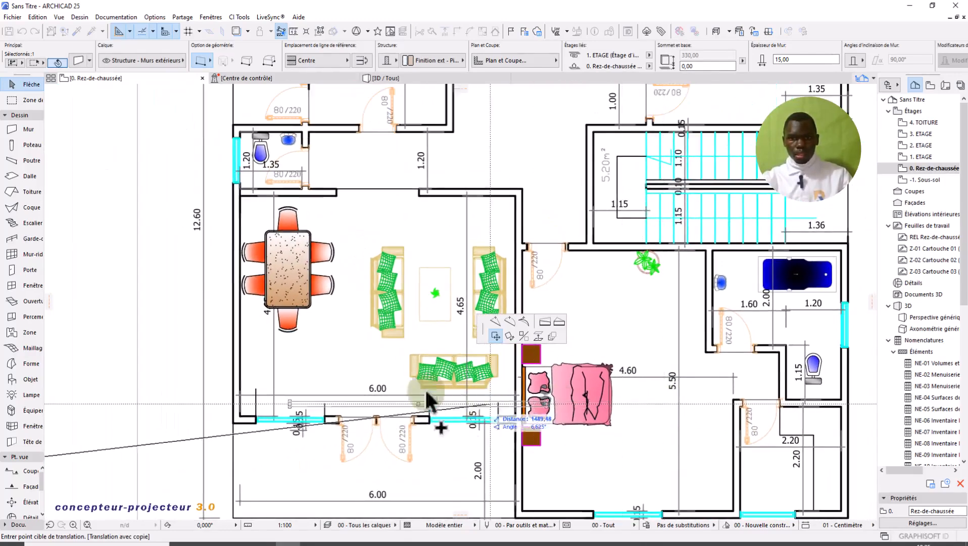
{"action": "scroll", "coordinate": [426, 379], "scroll_direction": "down", "scroll_amount": 1}
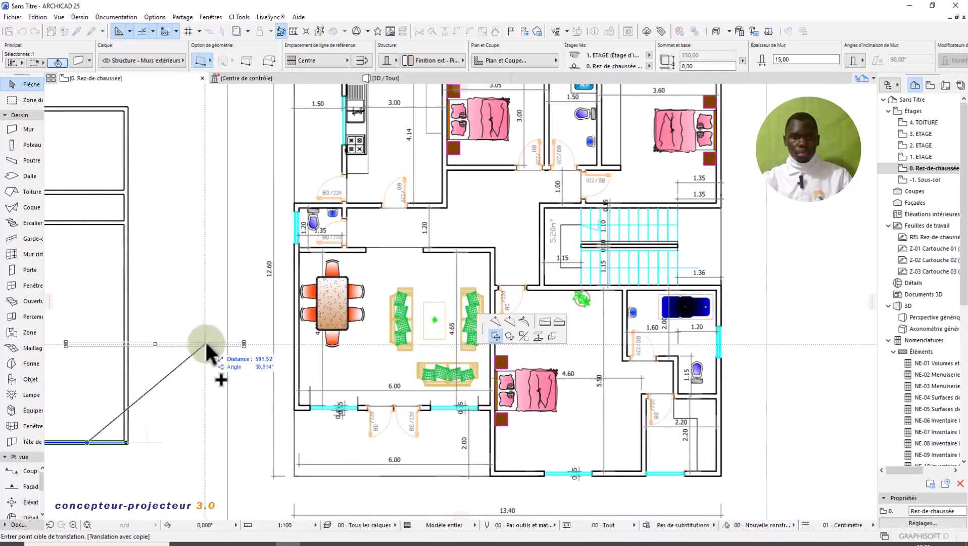
{"action": "middle_click_drag", "start_coordinate": [206, 339], "coordinate": [476, 363]}
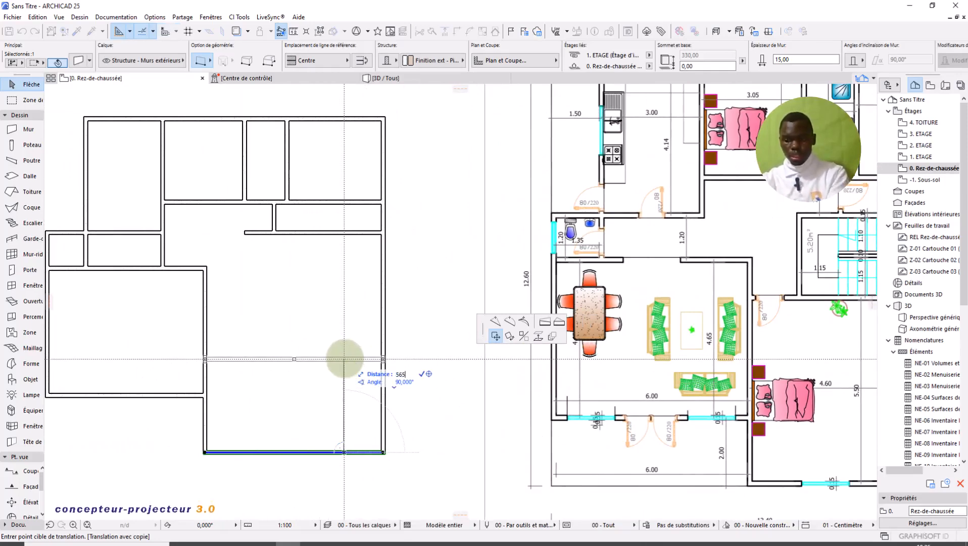
{"action": "left_click", "coordinate": [345, 302]}
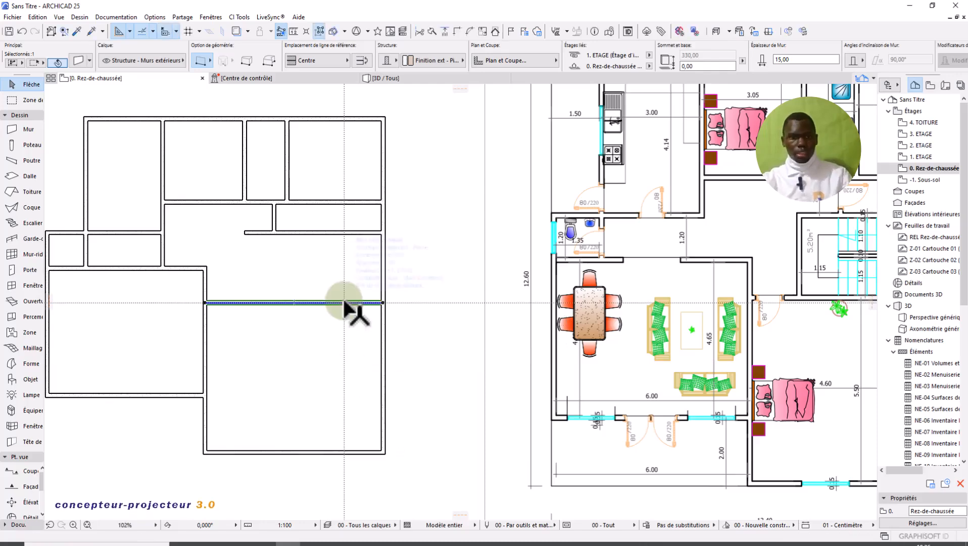
- Copy the vertical wall between the living room and lower bedroom to the right by 120 for the corridor beside the staircase
{"action": "scroll", "coordinate": [345, 303], "scroll_direction": "down", "scroll_amount": 1}
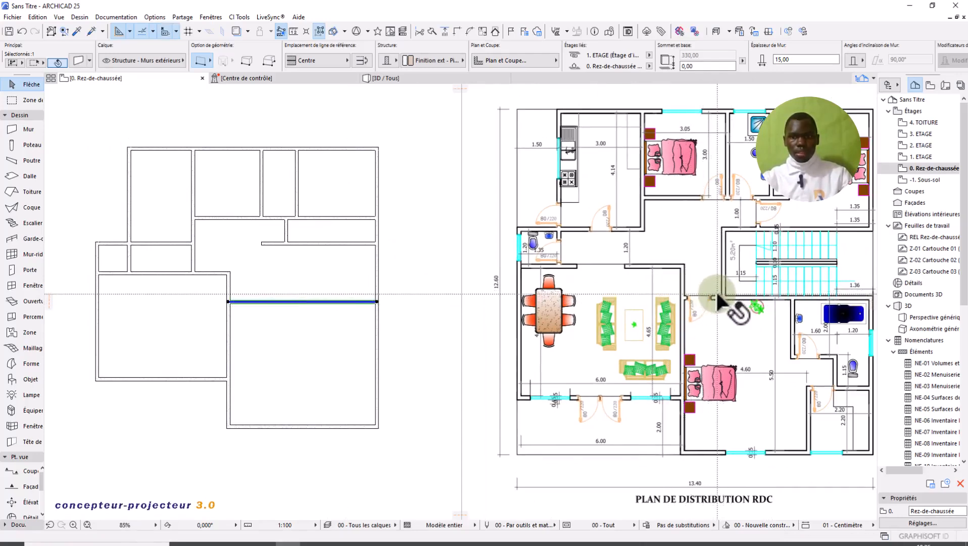
{"action": "scroll", "coordinate": [715, 290], "scroll_direction": "up", "scroll_amount": 2}
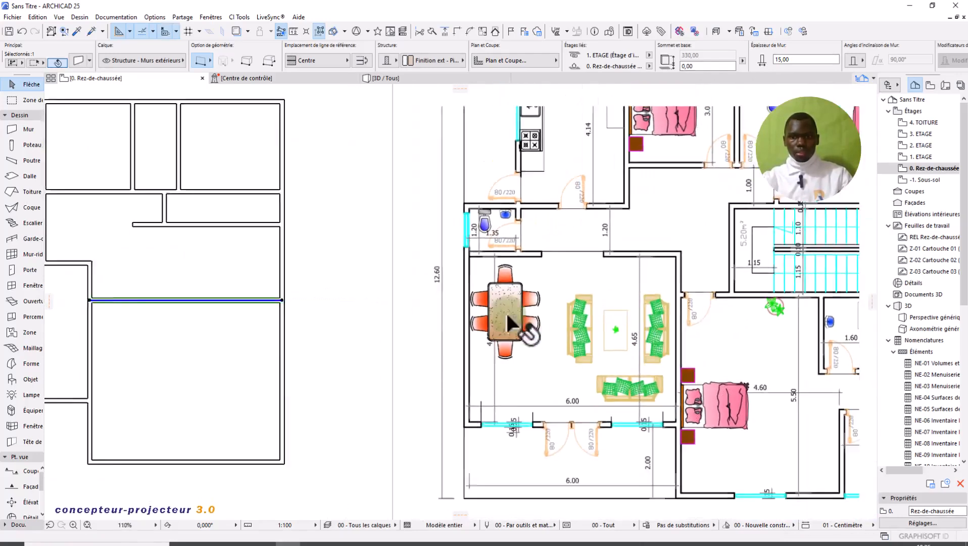
{"action": "scroll", "coordinate": [507, 316], "scroll_direction": "down", "scroll_amount": 1}
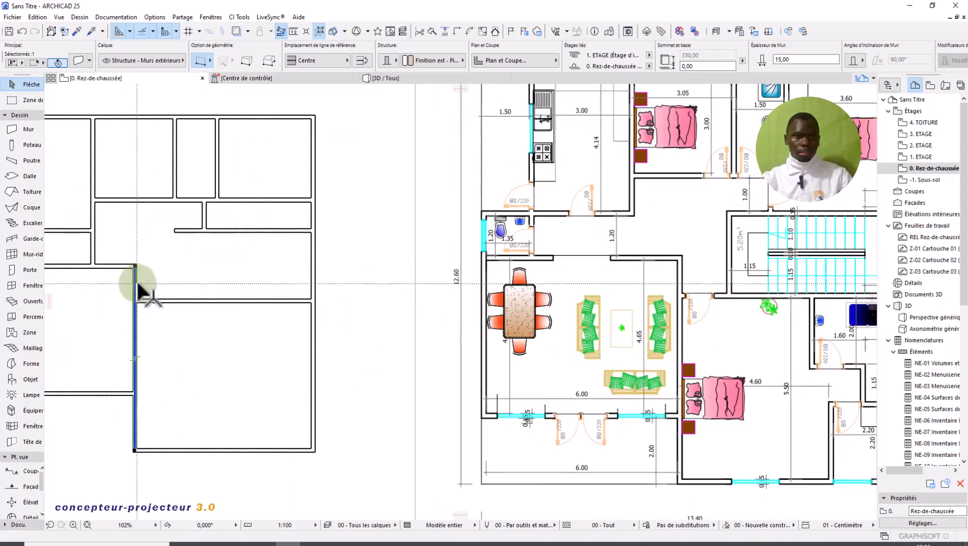
{"action": "left_click", "coordinate": [136, 285]}
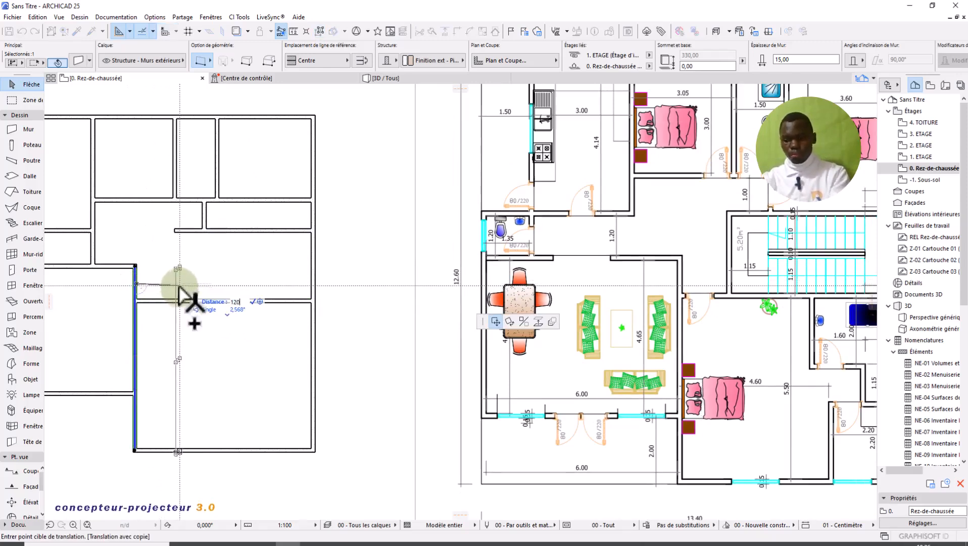
{"action": "key", "text": "Return"}
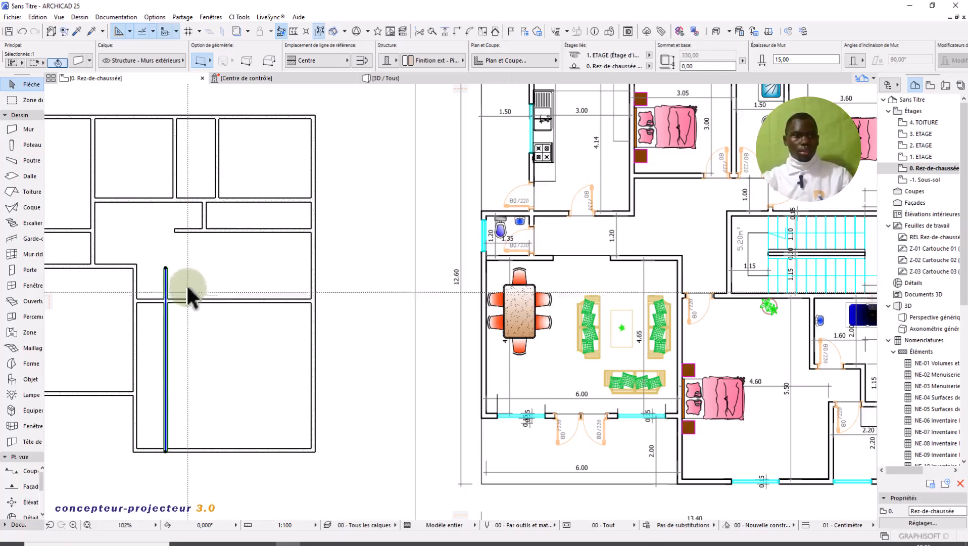
- Join the copied vertical wall with the staircase's upper horizontal wall so that they meet in a corner
{"action": "left_click", "coordinate": [193, 231], "text": "shift"}
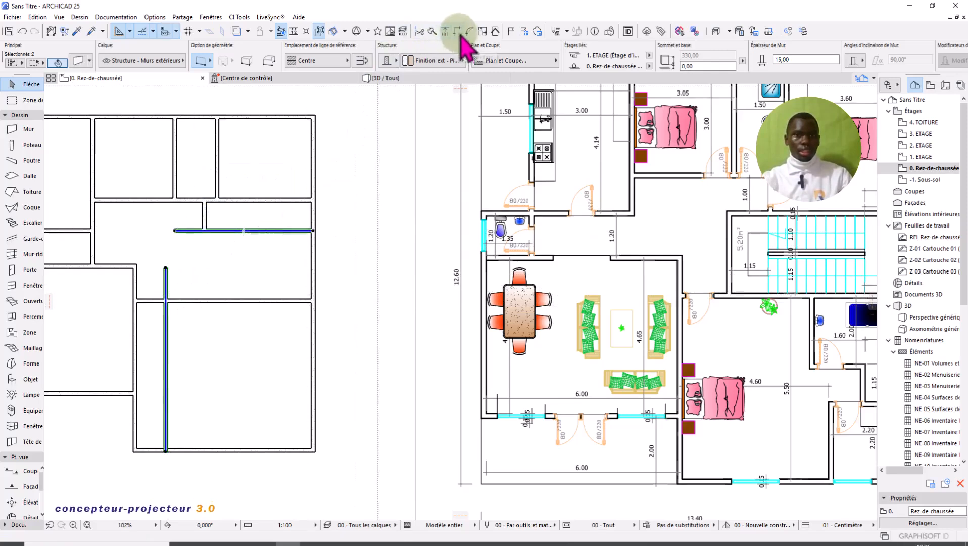
{"action": "left_click", "coordinate": [459, 33]}
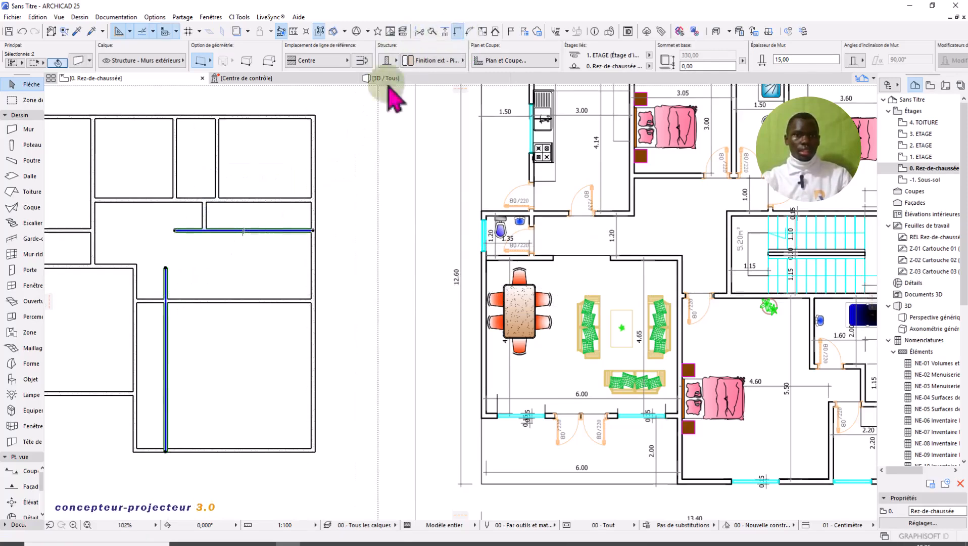
{"action": "left_click", "coordinate": [192, 344]}
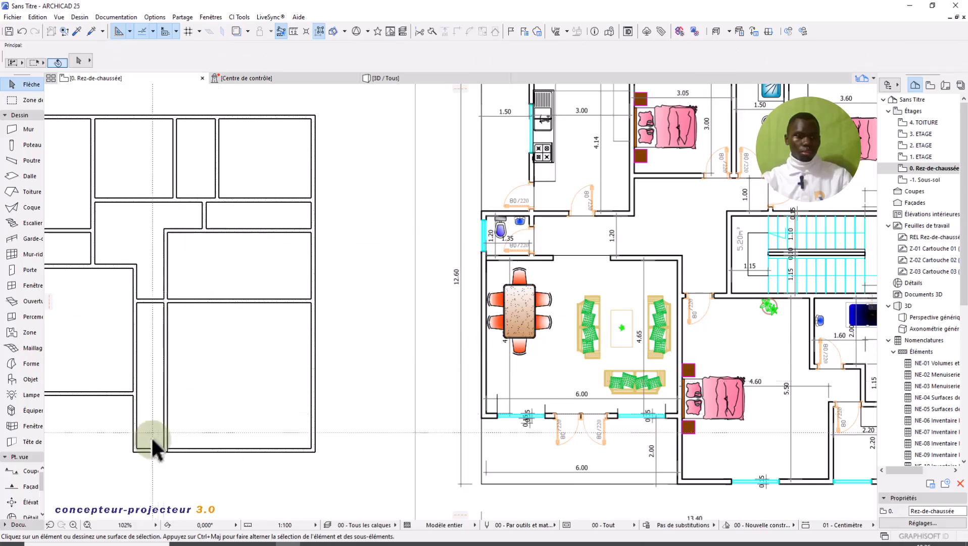
- Split the staircase's left wall at the lower bedroom's upper wall and delete the part crossing the bedroom
{"action": "left_click", "coordinate": [165, 434]}
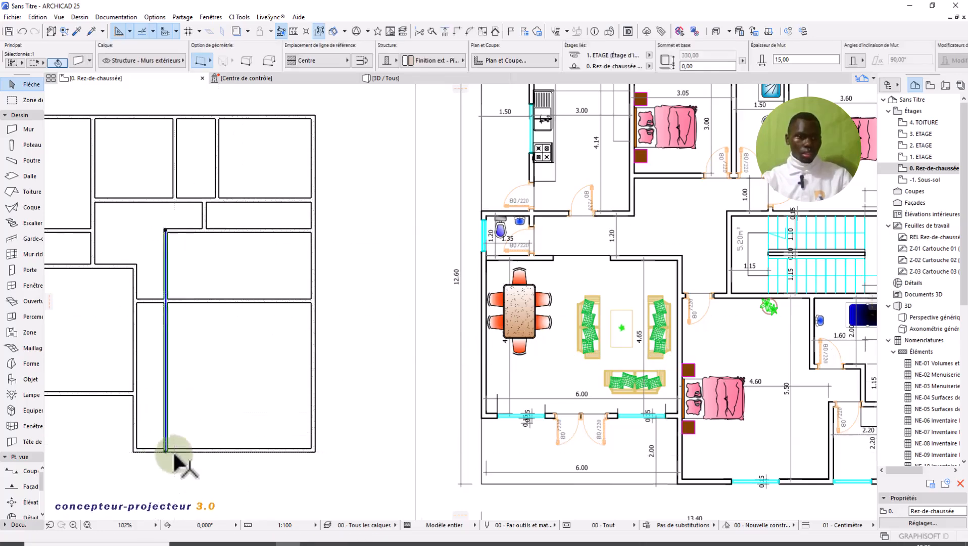
{"action": "scroll", "coordinate": [162, 445], "scroll_direction": "up", "scroll_amount": 5}
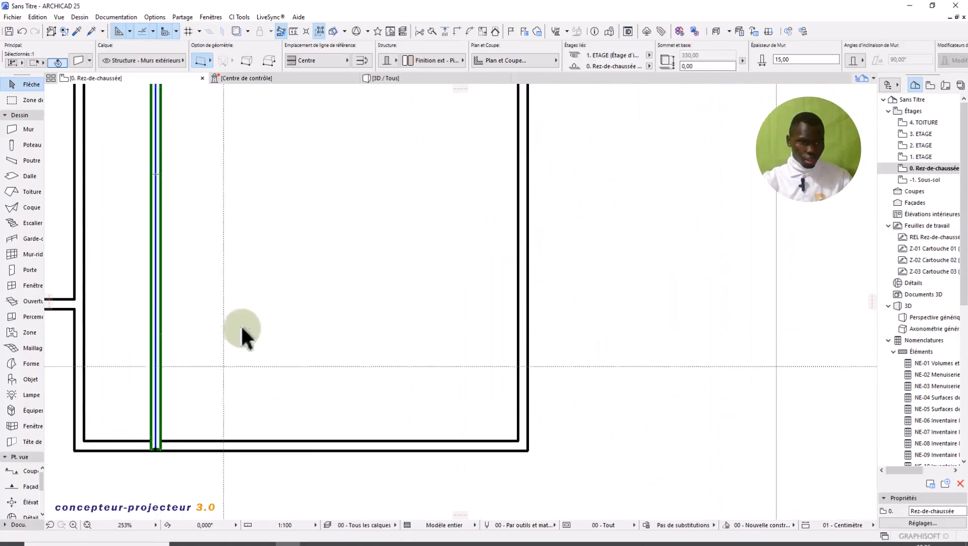
{"action": "scroll", "coordinate": [227, 344], "scroll_direction": "down", "scroll_amount": 4}
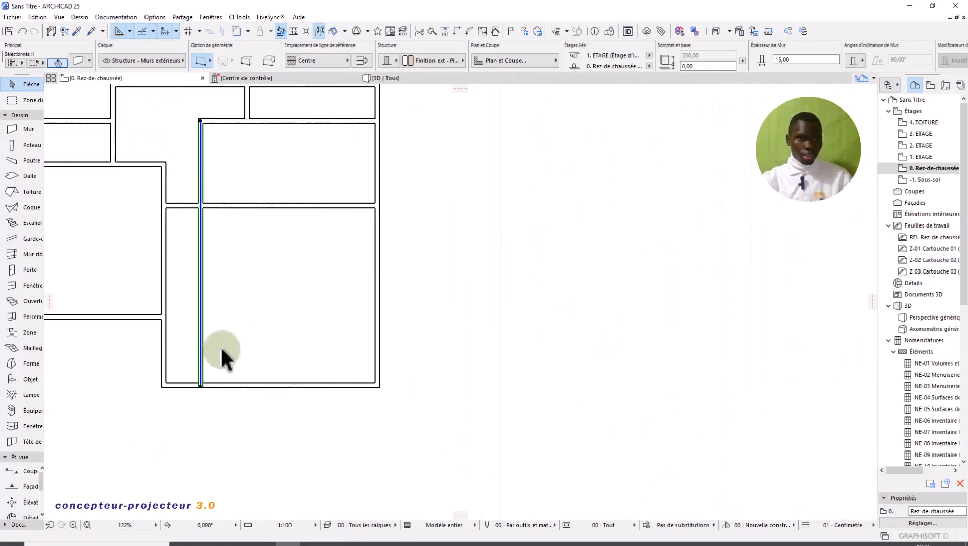
{"action": "left_click", "coordinate": [432, 33]}
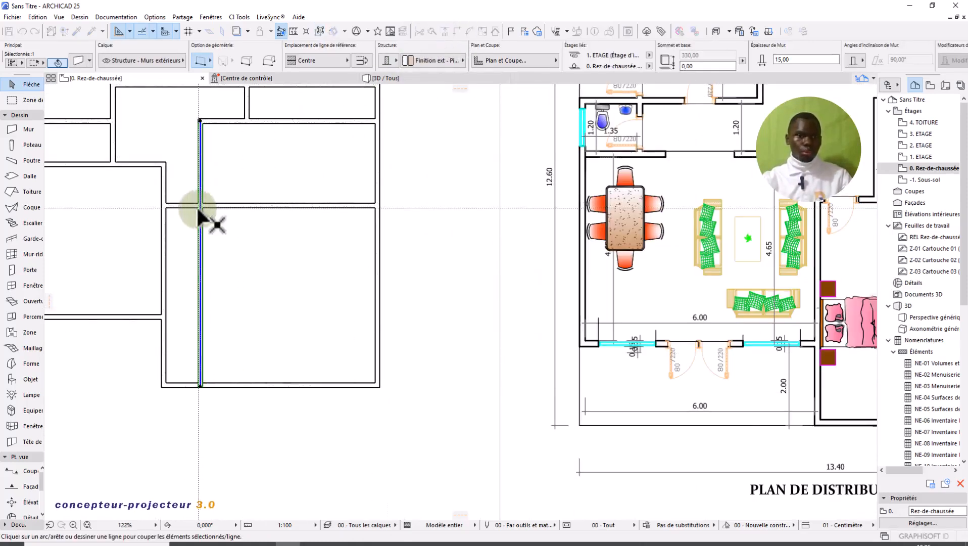
{"action": "left_click", "coordinate": [215, 207]}
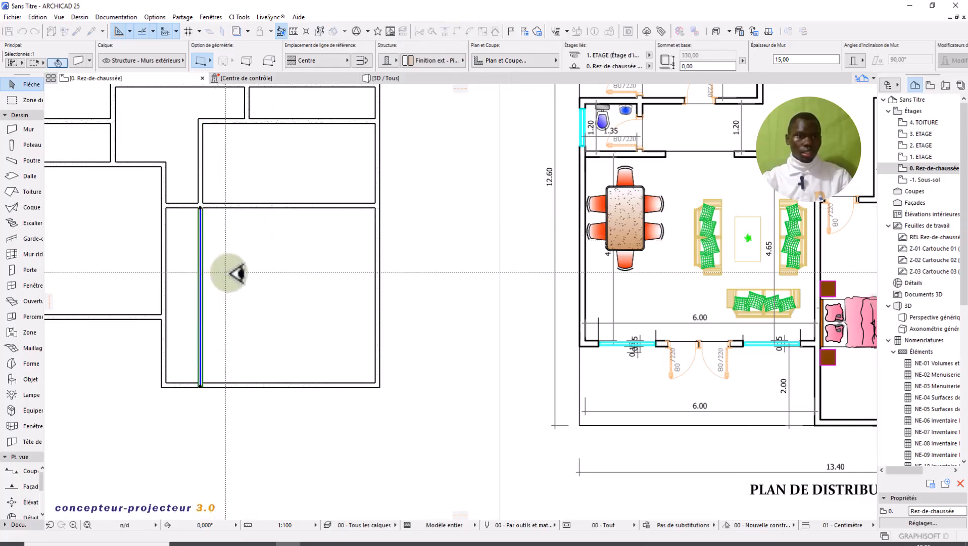
{"action": "left_click", "coordinate": [237, 278]}
{"action": "key", "text": "Delete"}
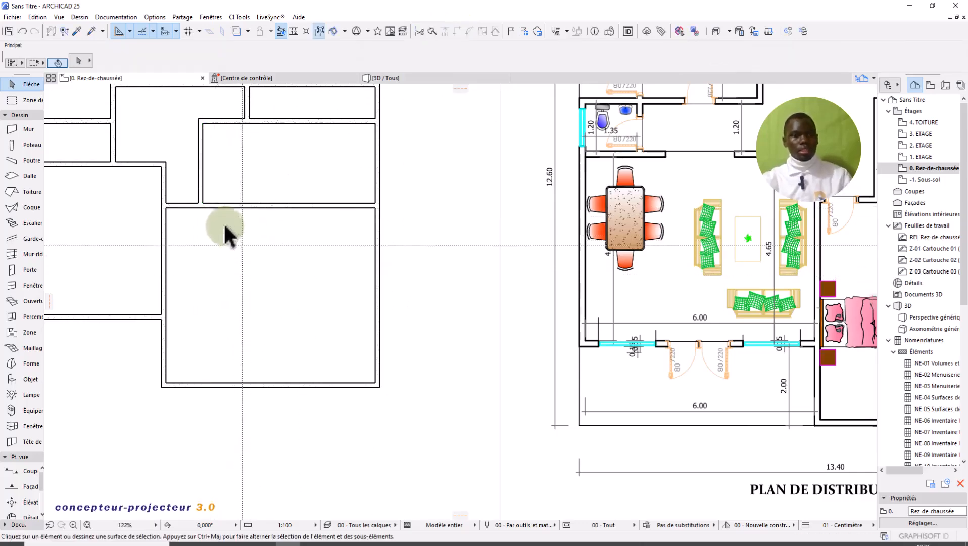
- Set a guide 60 to the right of the corner where the shower room's right wall meets the corridor wall
{"action": "scroll", "coordinate": [320, 223], "scroll_direction": "down", "scroll_amount": 2}
{"action": "scroll", "coordinate": [340, 251], "scroll_direction": "down", "scroll_amount": 2}
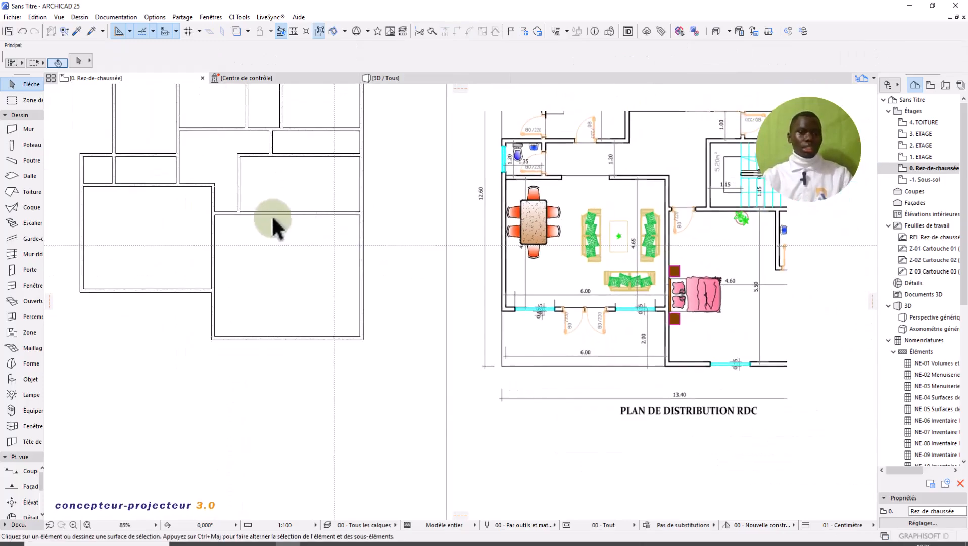
{"action": "middle_click_drag", "start_coordinate": [273, 227], "coordinate": [339, 286]}
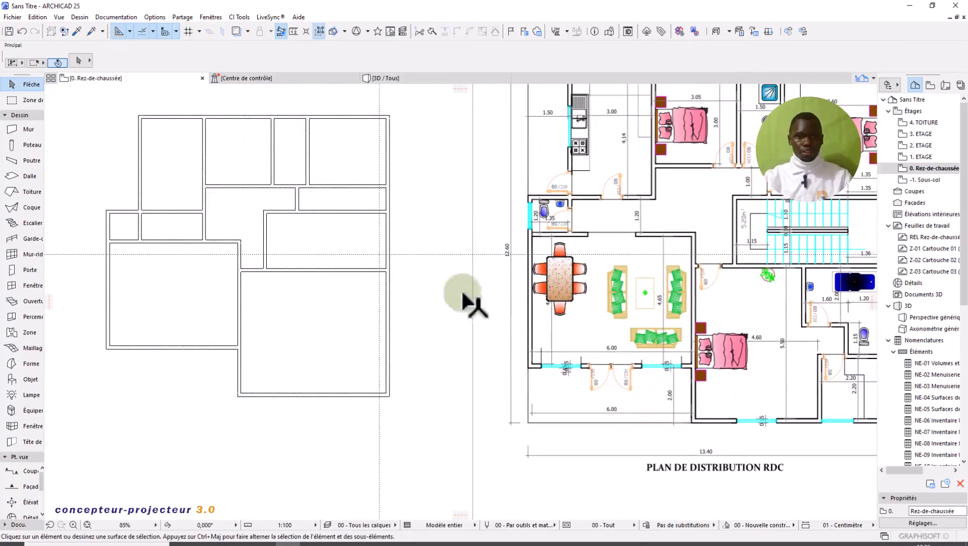
{"action": "middle_click_drag", "start_coordinate": [463, 293], "coordinate": [414, 276]}
{"action": "scroll", "coordinate": [409, 244], "scroll_direction": "down", "scroll_amount": 1}
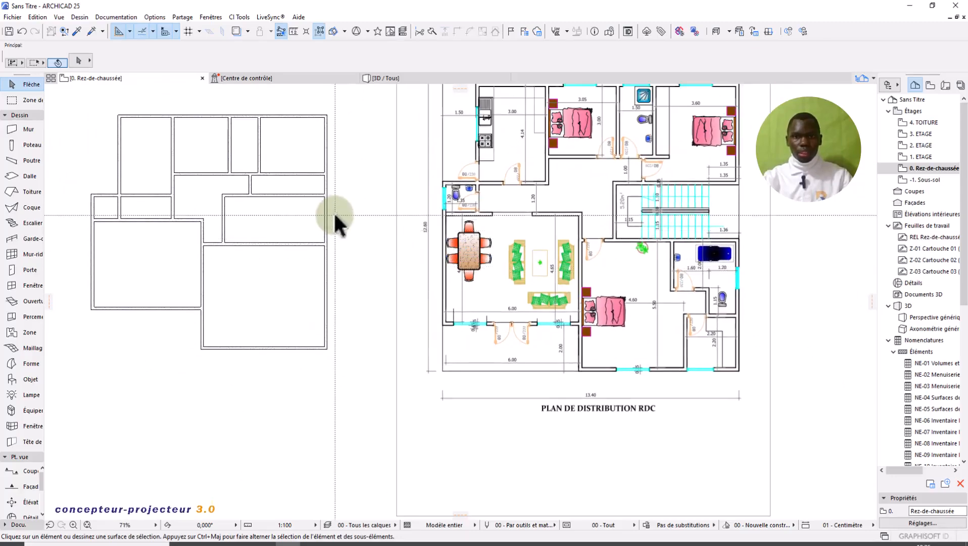
{"action": "scroll", "coordinate": [265, 167], "scroll_direction": "up", "scroll_amount": 3}
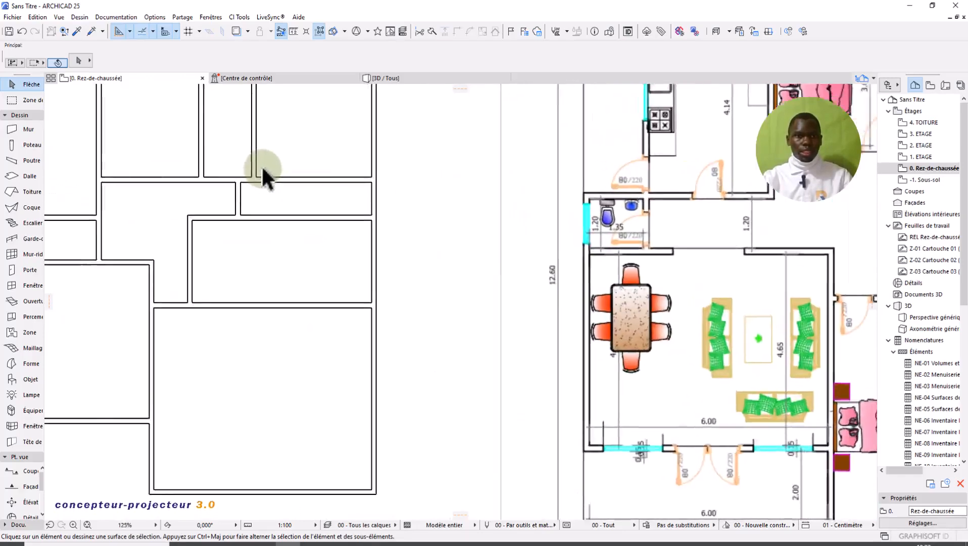
{"action": "scroll", "coordinate": [260, 174], "scroll_direction": "up", "scroll_amount": 3}
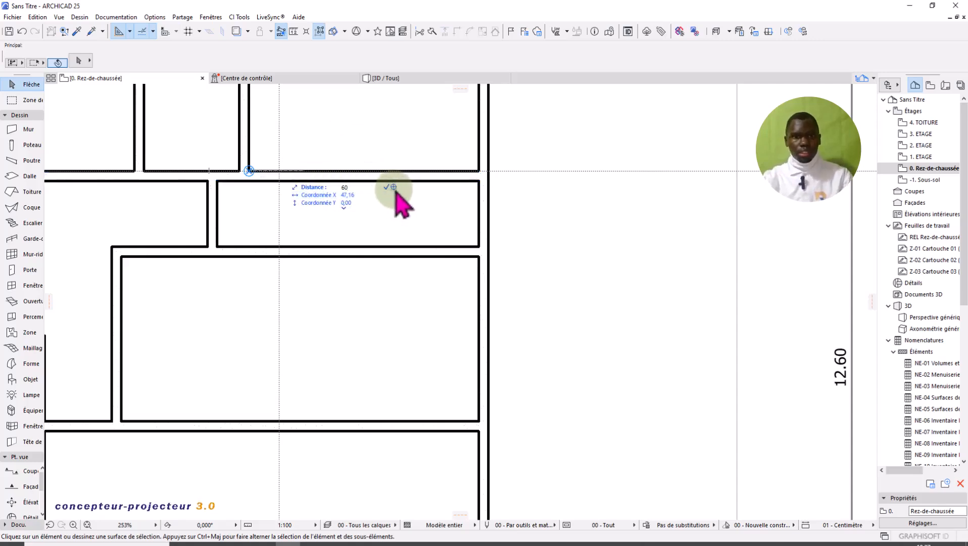
{"action": "key", "text": "Return"}
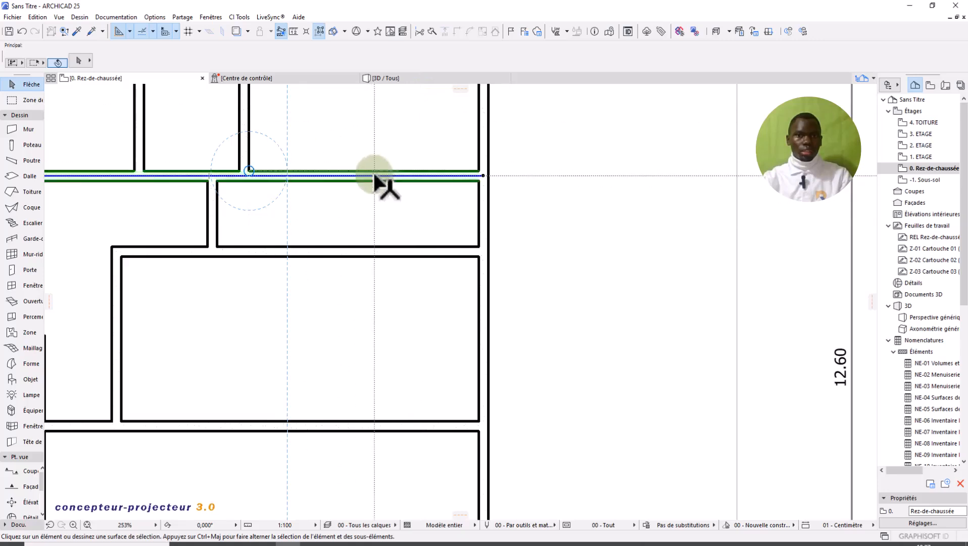
- Split the upper corridor wall at the guide and delete the piece running to the right outer wall
{"action": "left_click", "coordinate": [338, 175]}
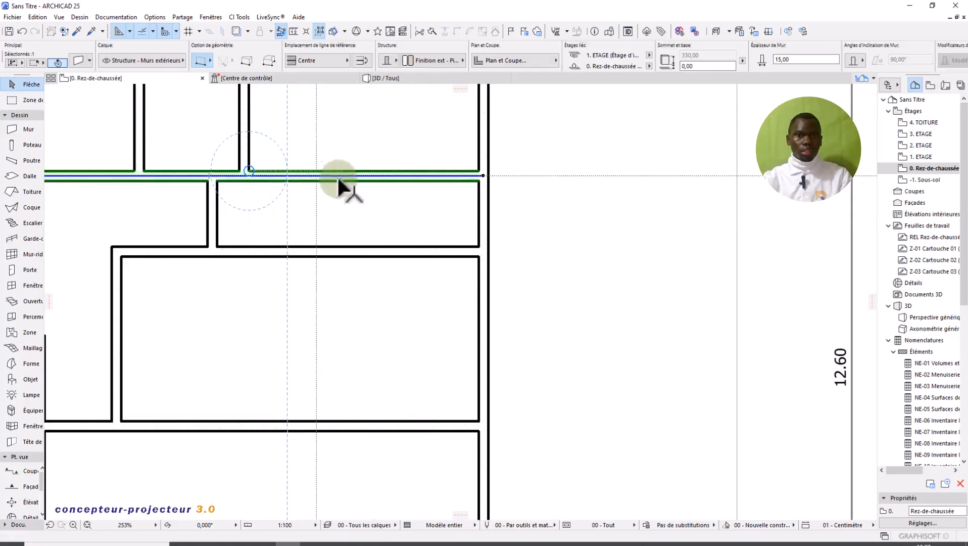
{"action": "left_click", "coordinate": [420, 31]}
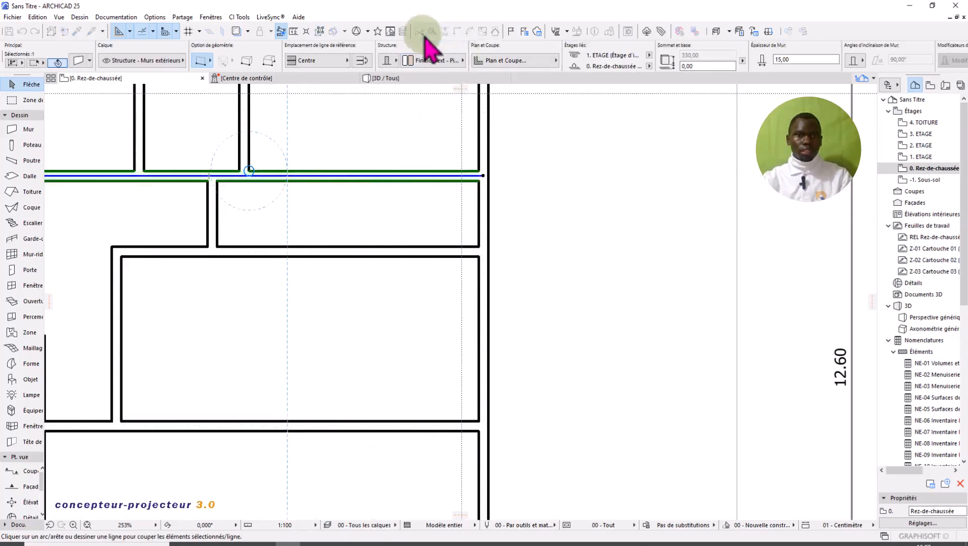
{"action": "left_click", "coordinate": [290, 159]}
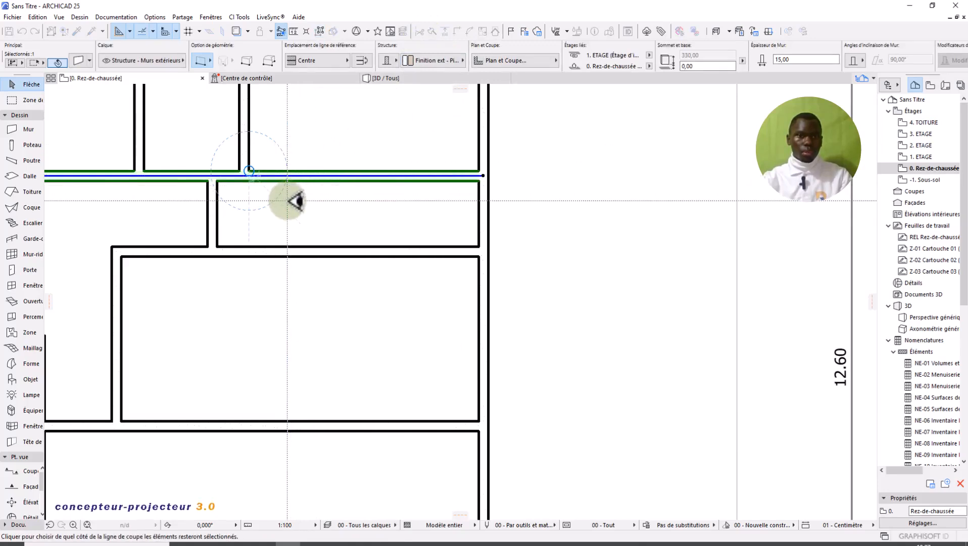
{"action": "left_click", "coordinate": [357, 206]}
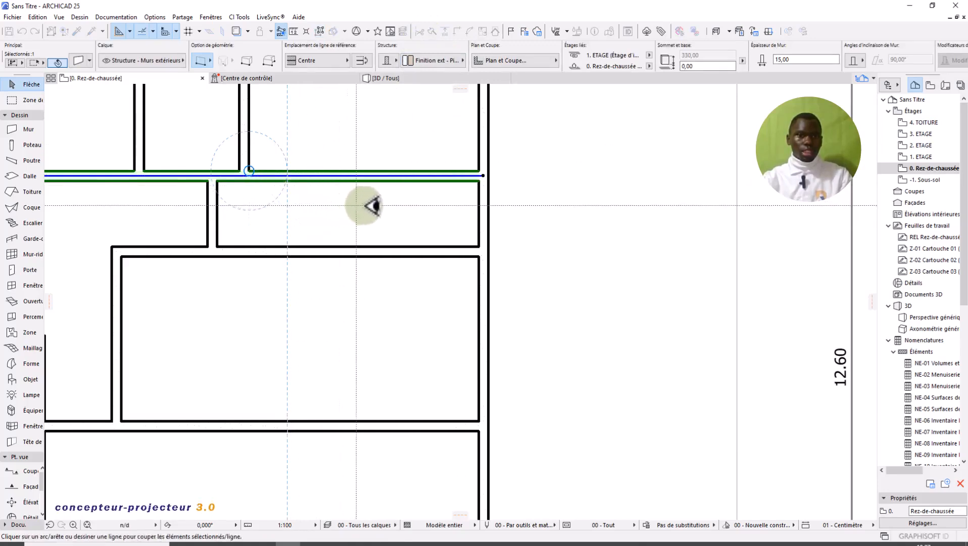
{"action": "key", "text": "Delete"}
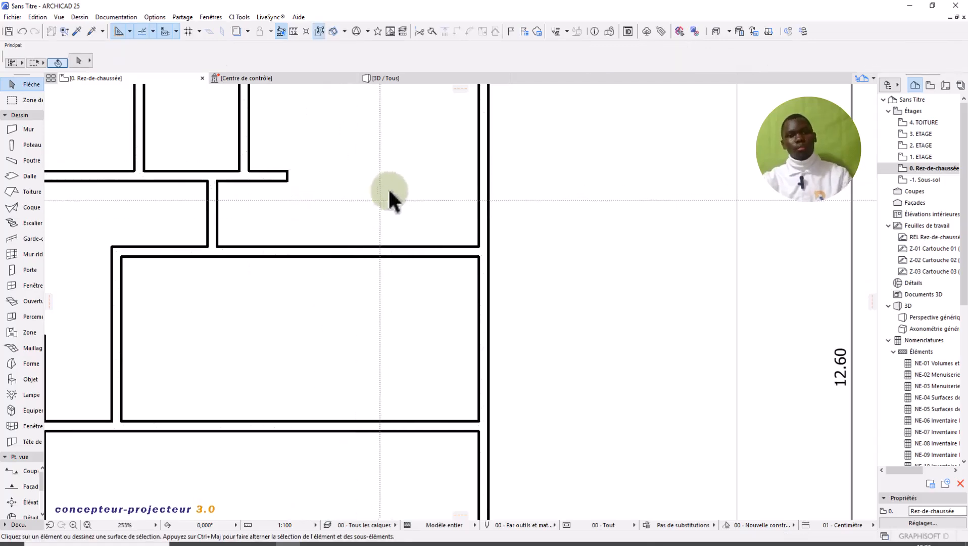
- Check the lower bedroom's width on the reference plan and copy its left vertical wall to the right by 470
{"action": "scroll", "coordinate": [389, 194], "scroll_direction": "down", "scroll_amount": 6}
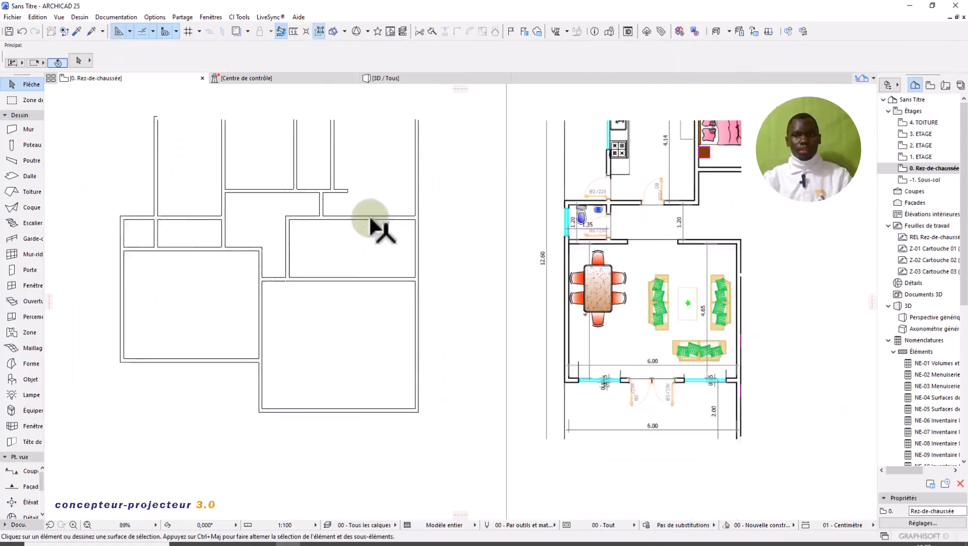
{"action": "scroll", "coordinate": [371, 219], "scroll_direction": "down", "scroll_amount": 1}
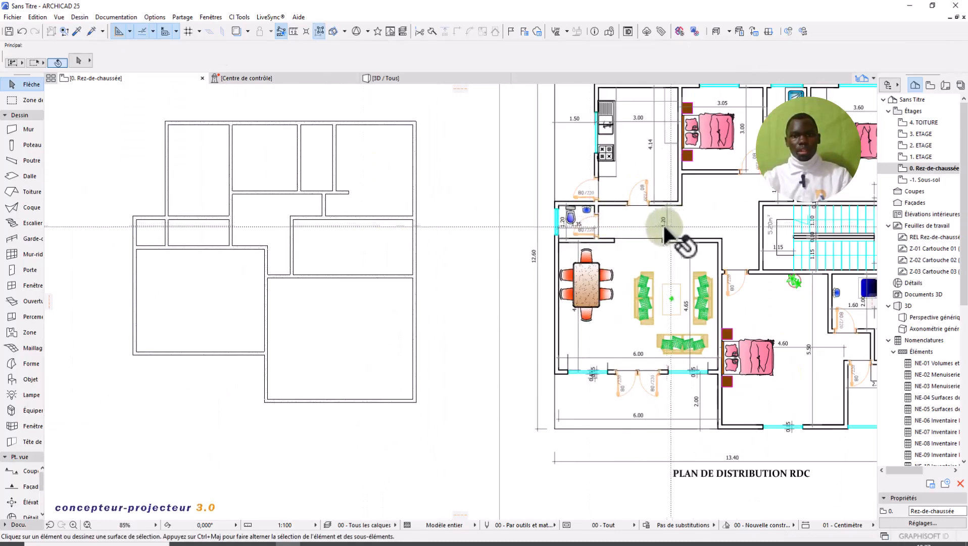
{"action": "scroll", "coordinate": [584, 217], "scroll_direction": "down", "scroll_amount": 1}
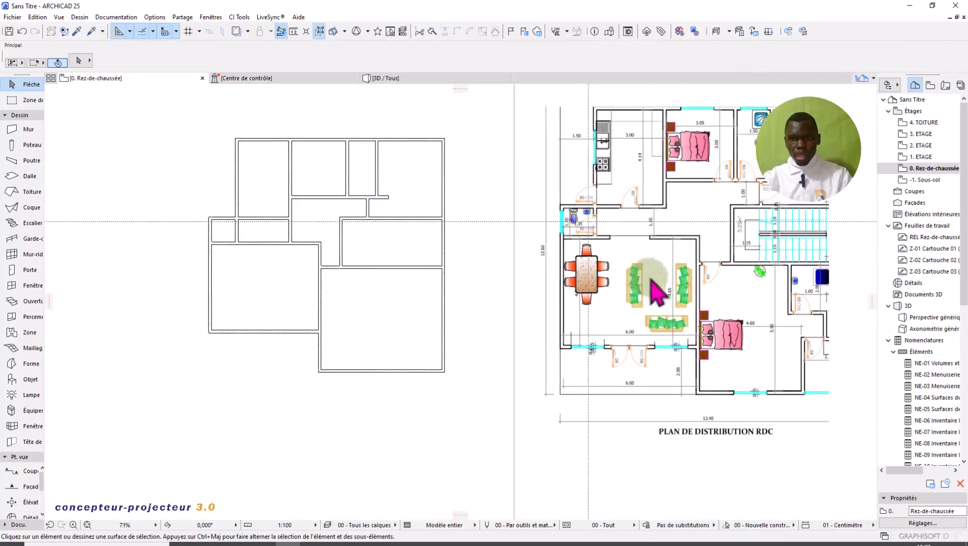
{"action": "middle_click_drag", "start_coordinate": [637, 261], "coordinate": [584, 217]}
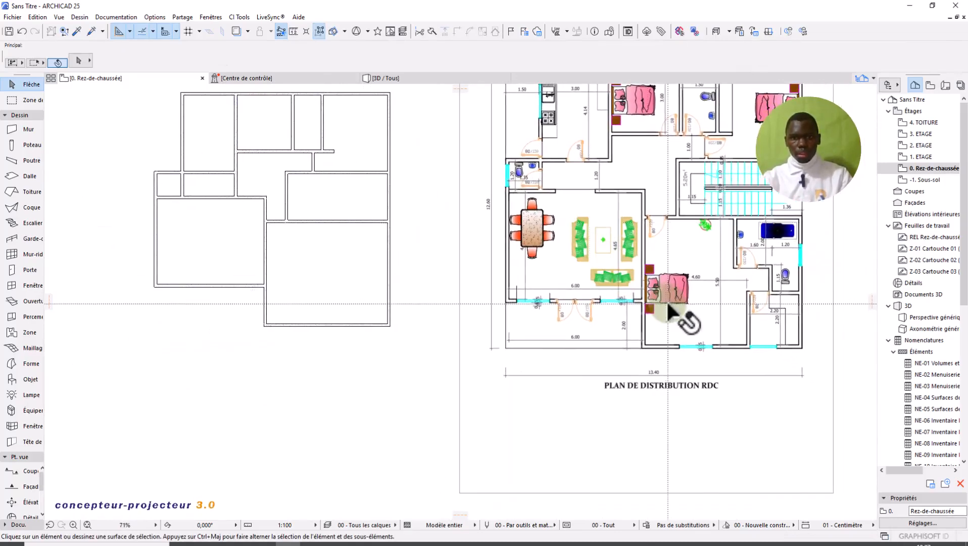
{"action": "scroll", "coordinate": [708, 303], "scroll_direction": "up", "scroll_amount": 3}
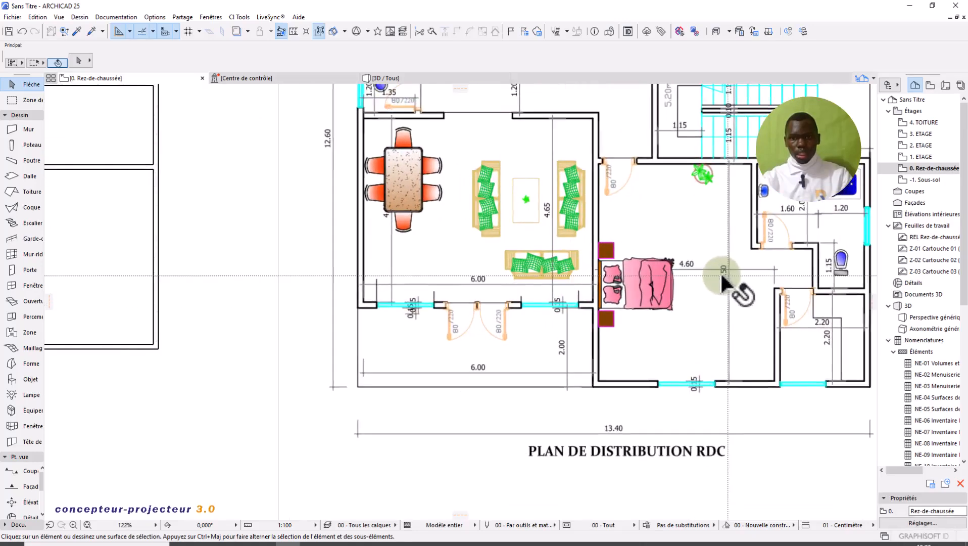
{"action": "scroll", "coordinate": [708, 271], "scroll_direction": "down", "scroll_amount": 1}
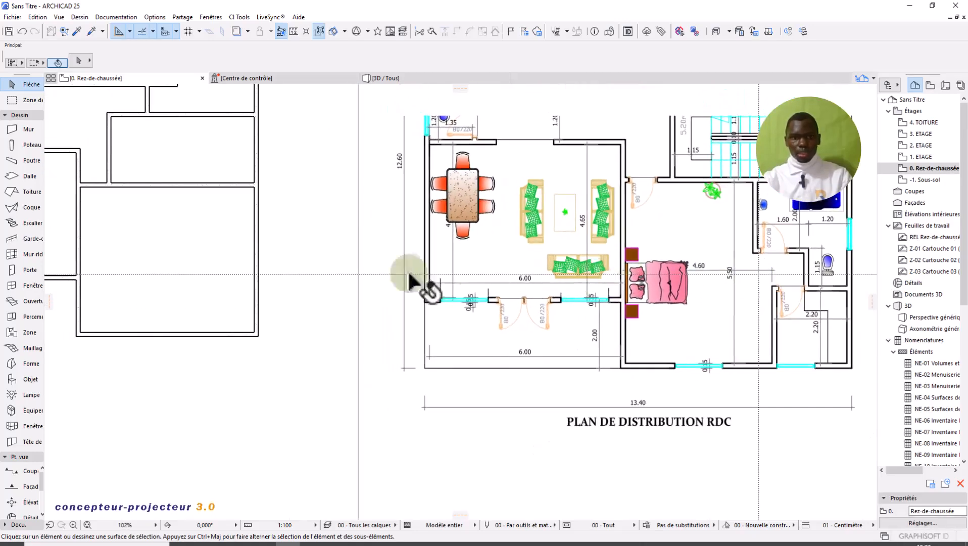
{"action": "scroll", "coordinate": [409, 274], "scroll_direction": "down", "scroll_amount": 1}
{"action": "left_click", "coordinate": [127, 240]}
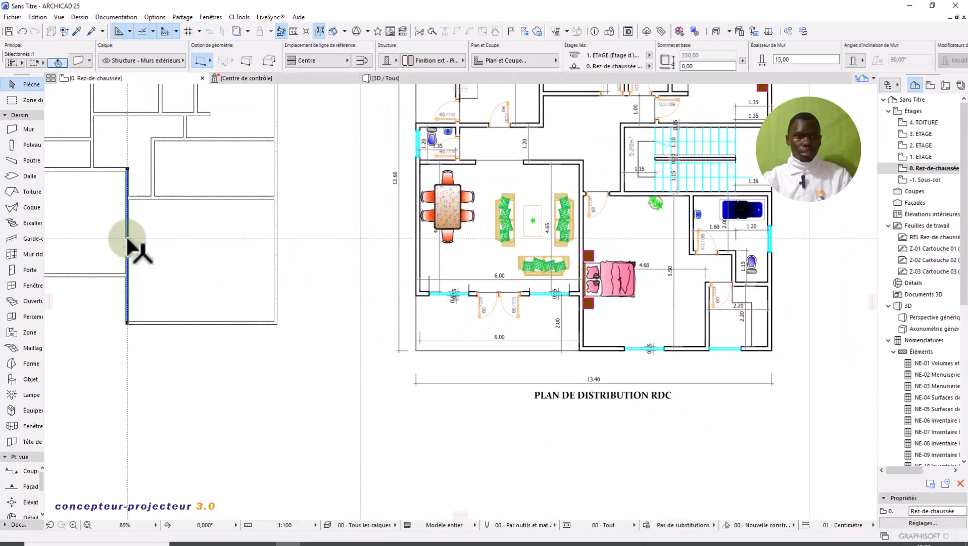
{"action": "left_click", "coordinate": [127, 239]}
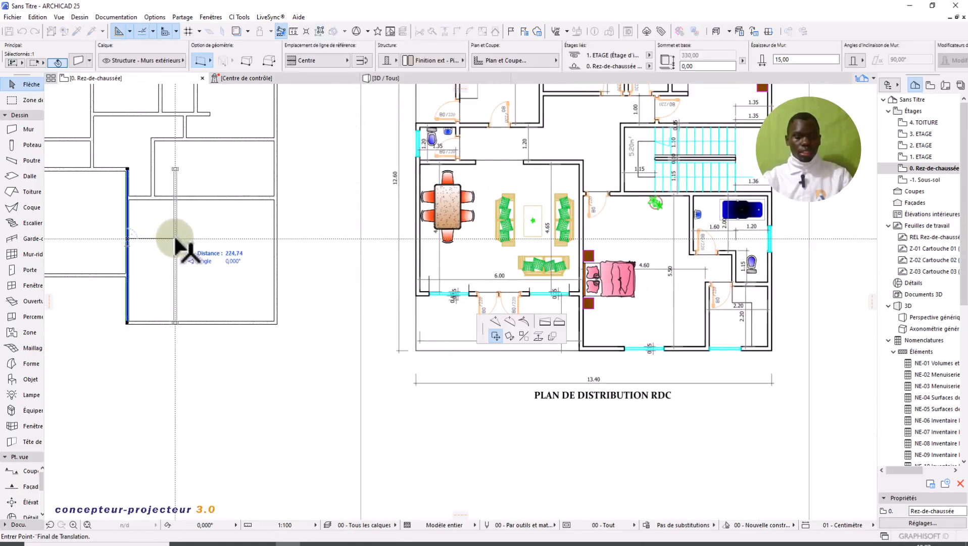
{"action": "key", "text": "ctrl"}
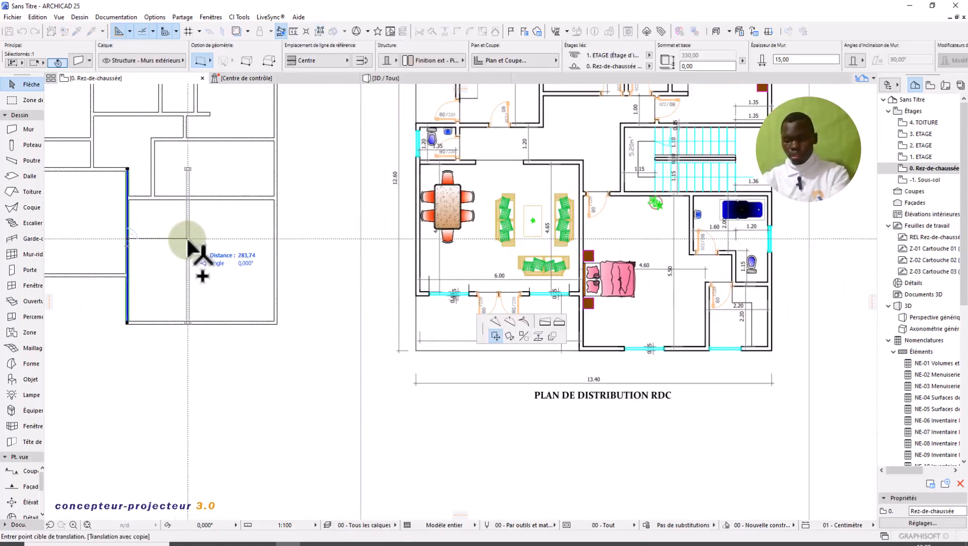
{"action": "type", "text": "470"}
{"action": "key", "text": "Return"}
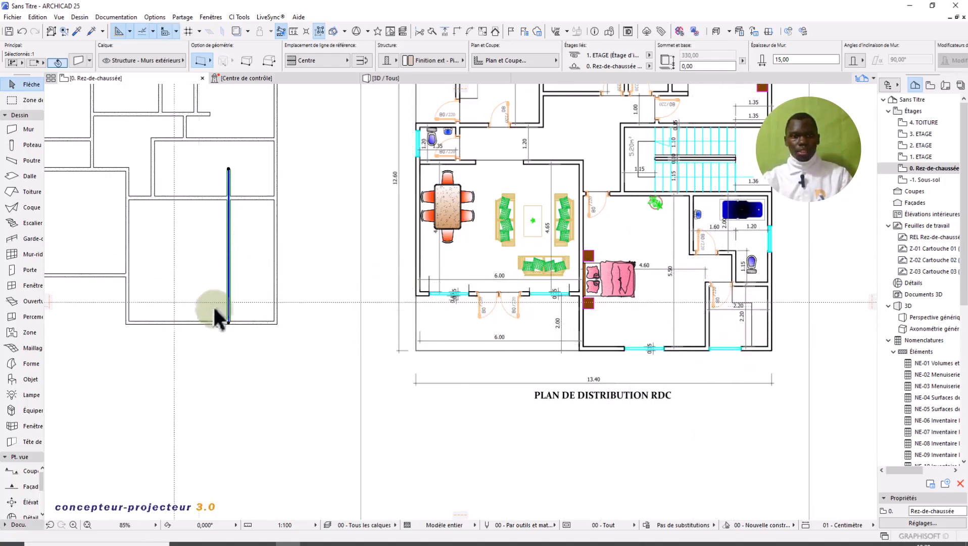
- Copy the lower bedroom's bottom horizontal wall upward by 235
{"action": "left_click", "coordinate": [248, 322]}
{"action": "left_click", "coordinate": [248, 322]}
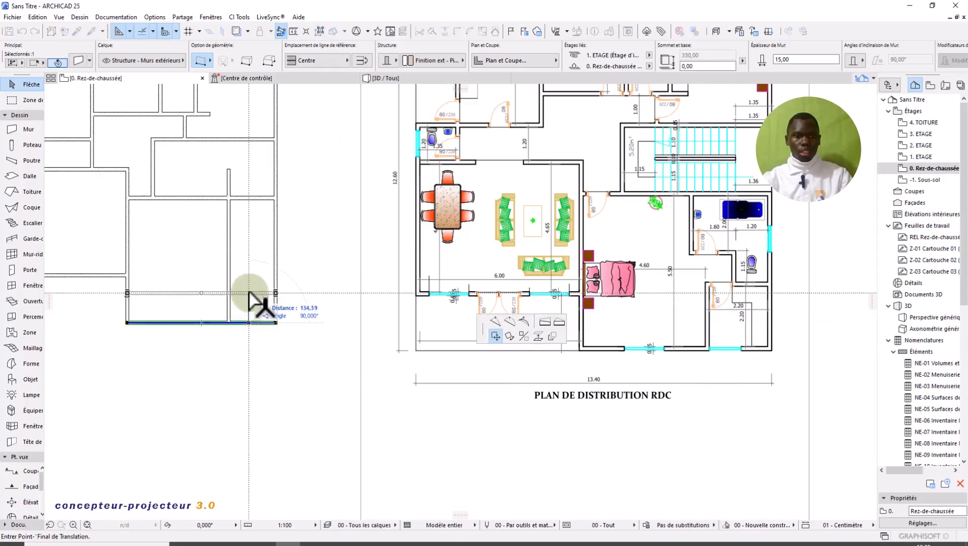
{"action": "key", "text": "ctrl"}
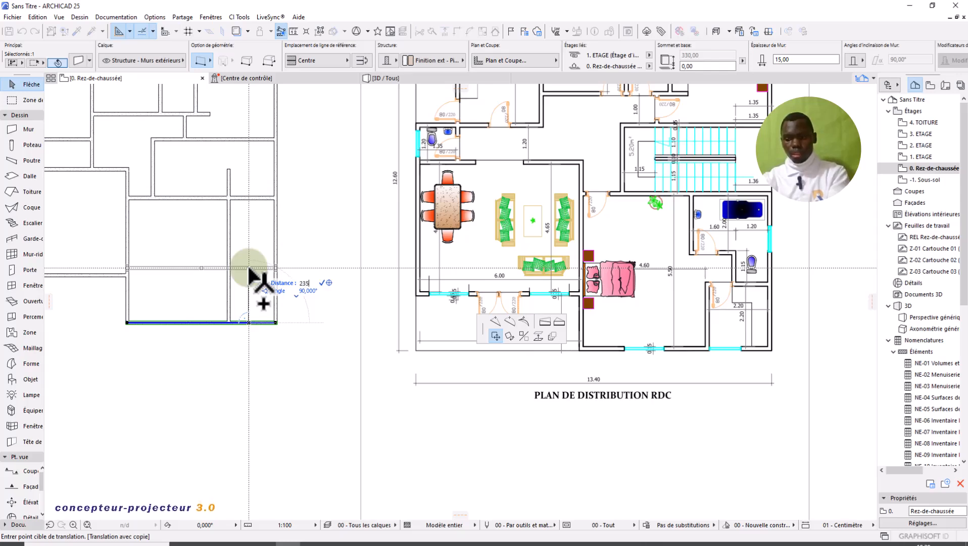
{"action": "key", "text": "Return"}
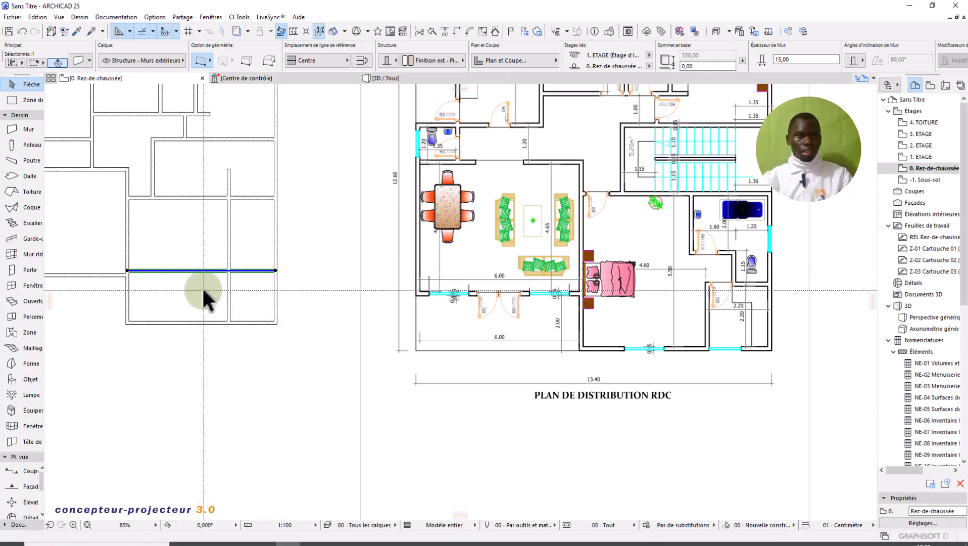
- Split the copied horizontal wall at the inner vertical wall and delete the part crossing the bedroom
{"action": "left_click", "coordinate": [432, 31]}
{"action": "left_click", "coordinate": [229, 264]}
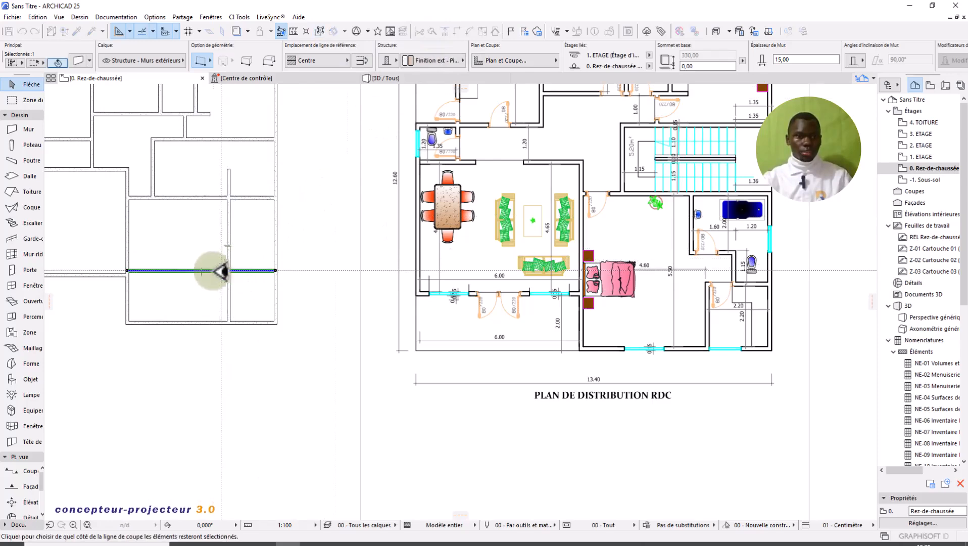
{"action": "left_click", "coordinate": [206, 259]}
{"action": "key", "text": "Delete"}
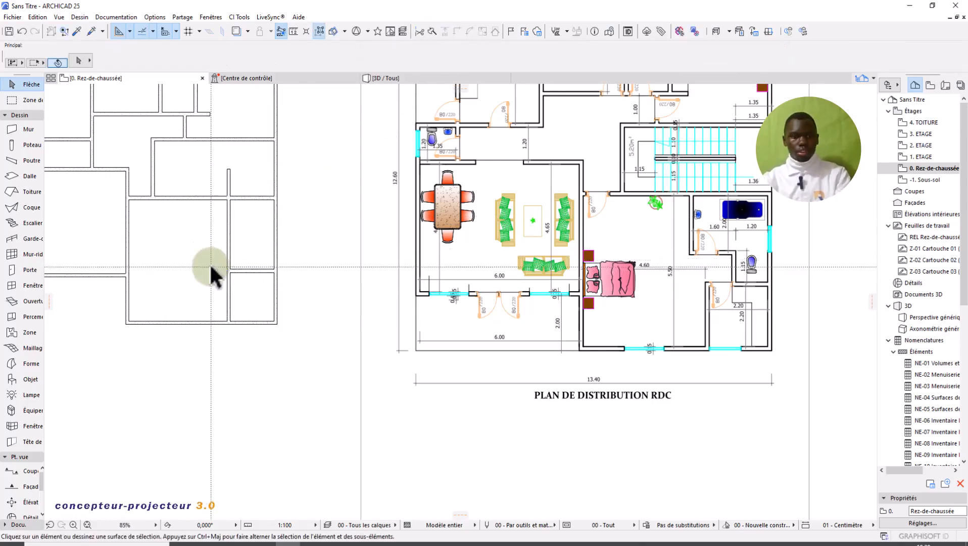
- Try to split the inner vertical wall along a freehand line drawn across its middle, and undo the split
{"action": "middle_click_drag", "start_coordinate": [235, 274], "coordinate": [253, 356]}
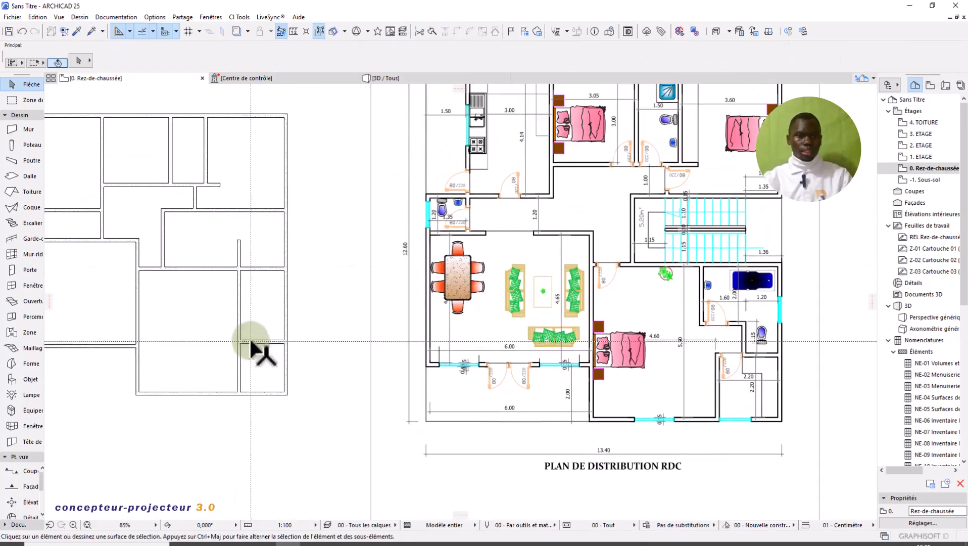
{"action": "scroll", "coordinate": [262, 351], "scroll_direction": "up", "scroll_amount": 4}
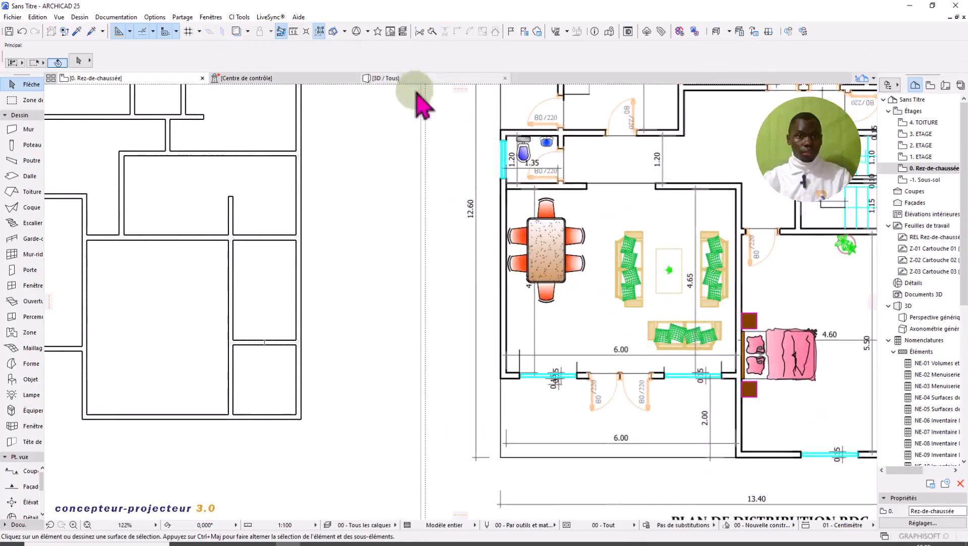
{"action": "left_click", "coordinate": [232, 306]}
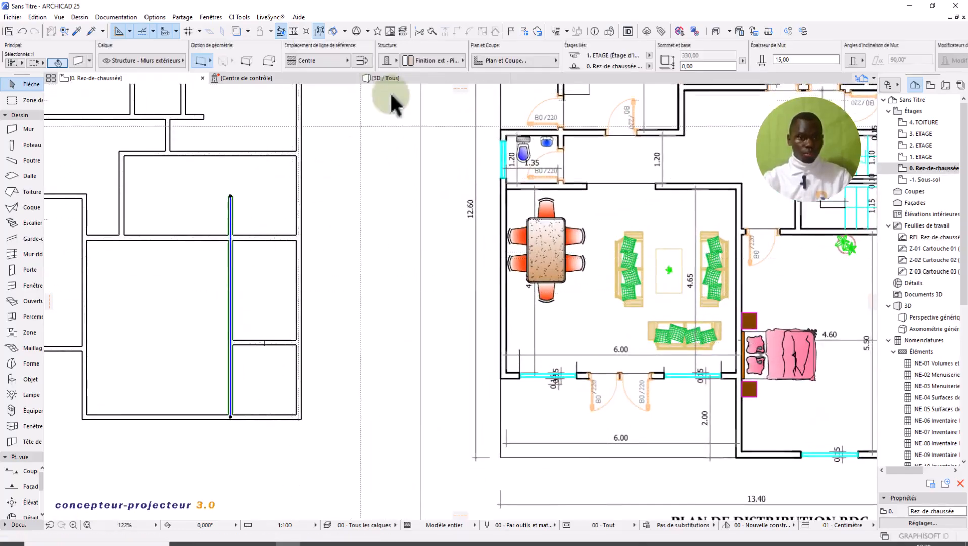
{"action": "left_click", "coordinate": [435, 33]}
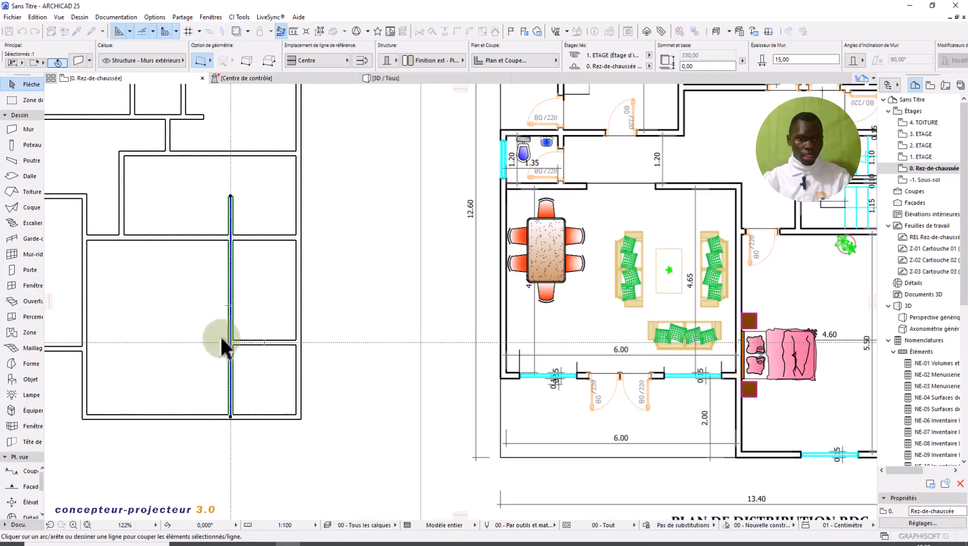
{"action": "scroll", "coordinate": [263, 338], "scroll_direction": "up", "scroll_amount": 2}
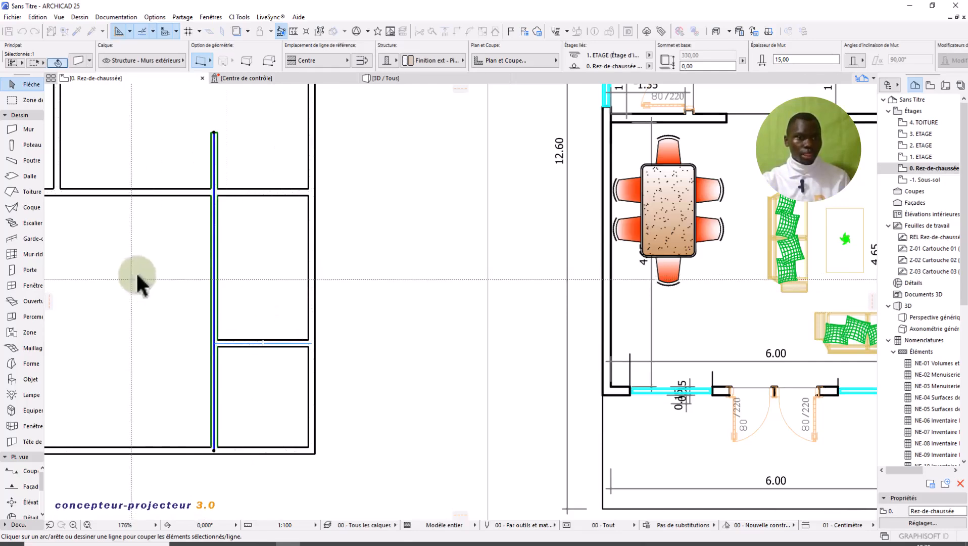
{"action": "left_click", "coordinate": [137, 275]}
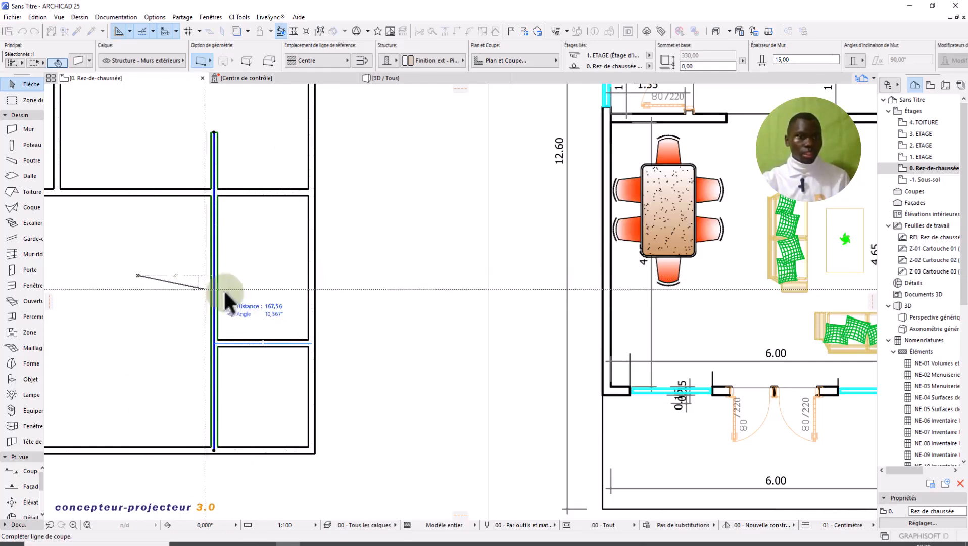
{"action": "left_click", "coordinate": [266, 274]}
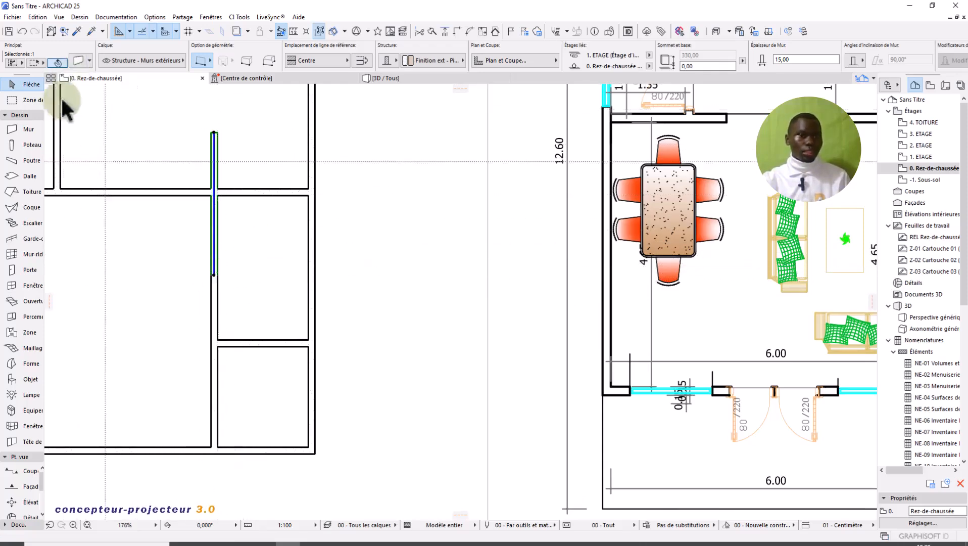
{"action": "left_click", "coordinate": [24, 32]}
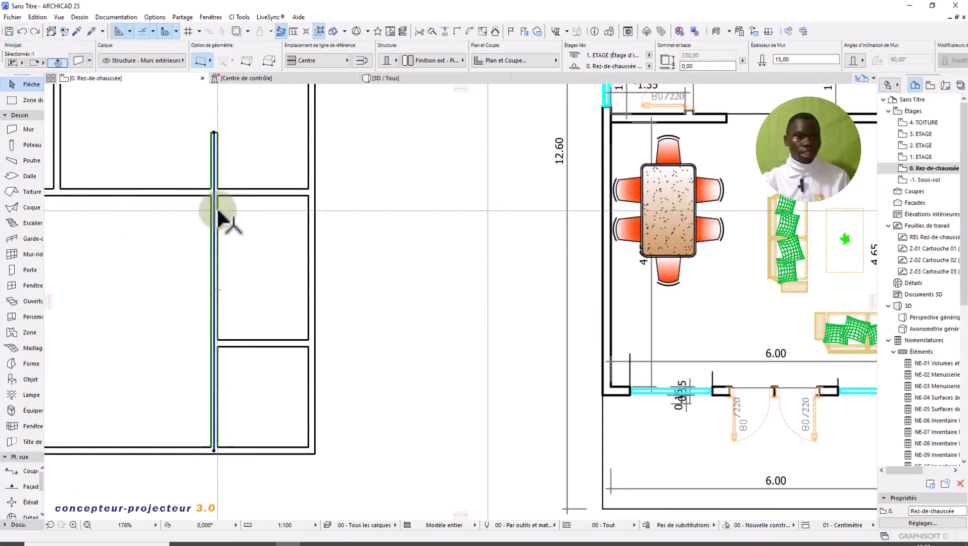
- Try to split the inner vertical wall at the lower bedroom's upper wall, and undo the split
{"action": "left_click", "coordinate": [436, 32]}
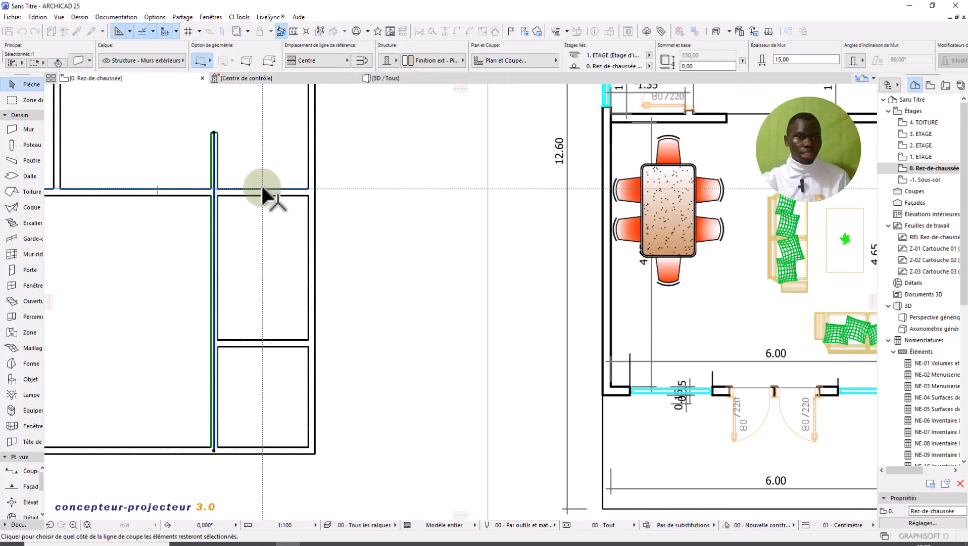
{"action": "left_click", "coordinate": [261, 187]}
{"action": "left_click", "coordinate": [254, 173]}
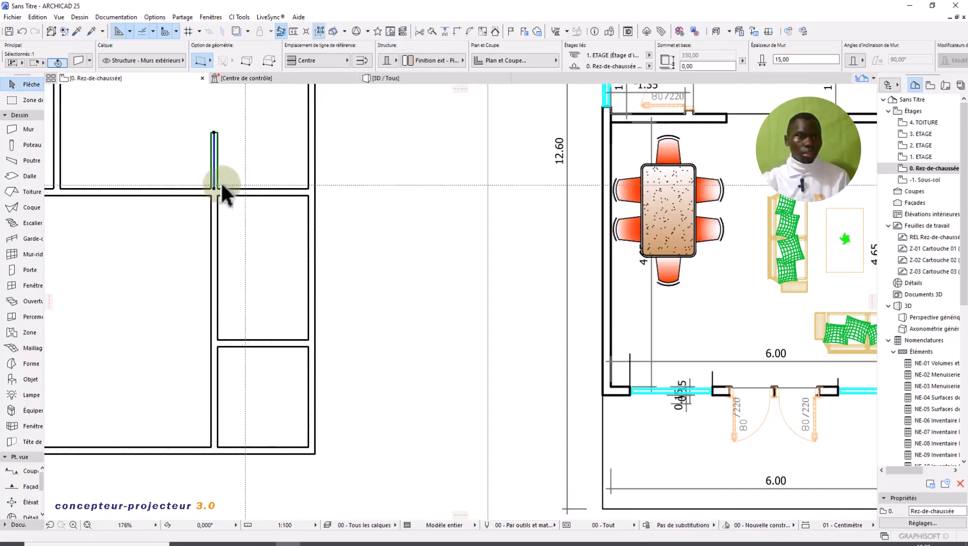
{"action": "left_click", "coordinate": [22, 32]}
- Split the inner vertical wall at the short horizontal wall of the corner room and delete the piece above it
{"action": "scroll", "coordinate": [273, 254], "scroll_direction": "down", "scroll_amount": 3}
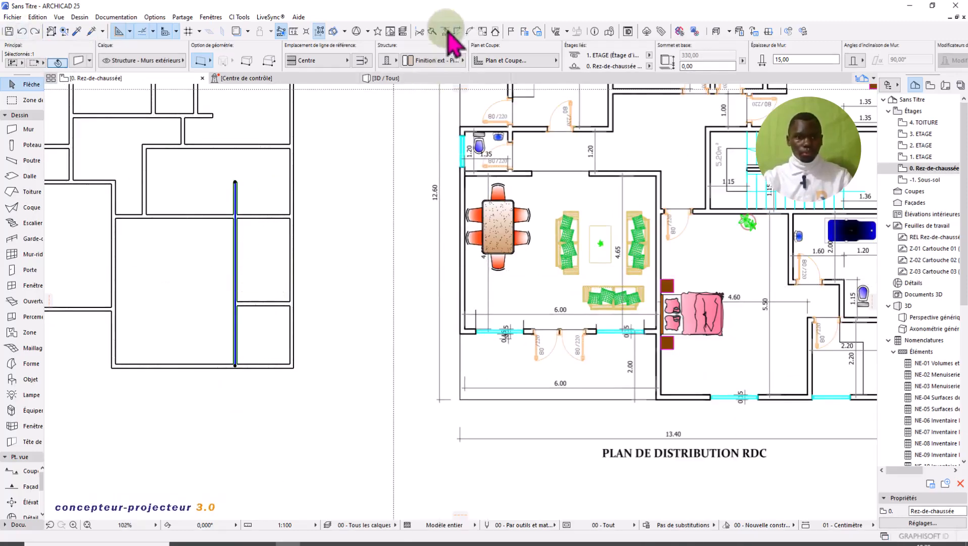
{"action": "scroll", "coordinate": [264, 294], "scroll_direction": "up", "scroll_amount": 1}
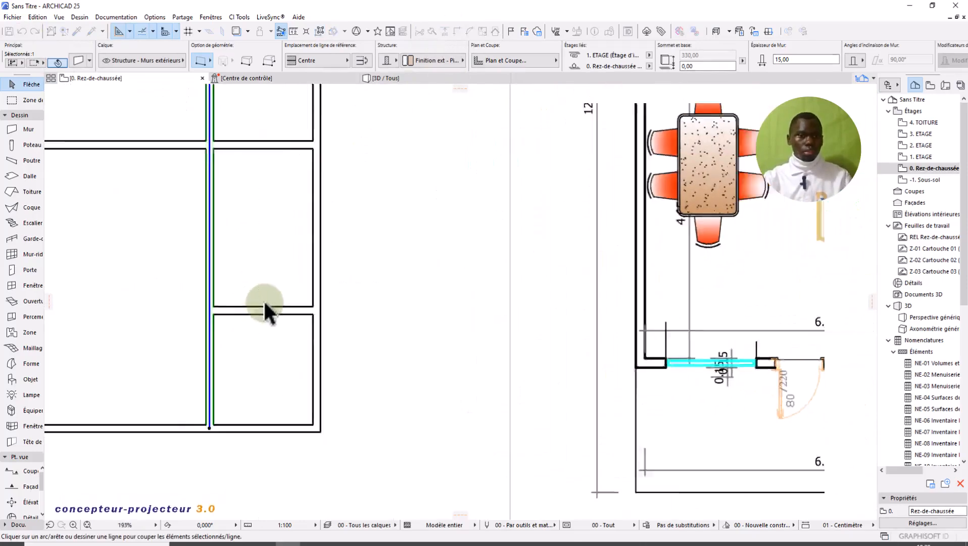
{"action": "scroll", "coordinate": [267, 306], "scroll_direction": "down", "scroll_amount": 2}
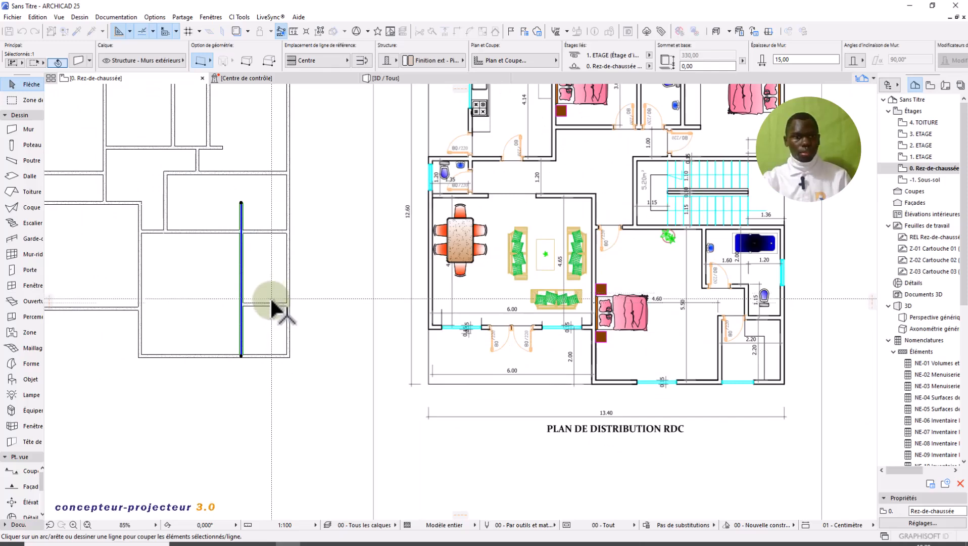
{"action": "left_click", "coordinate": [271, 303]}
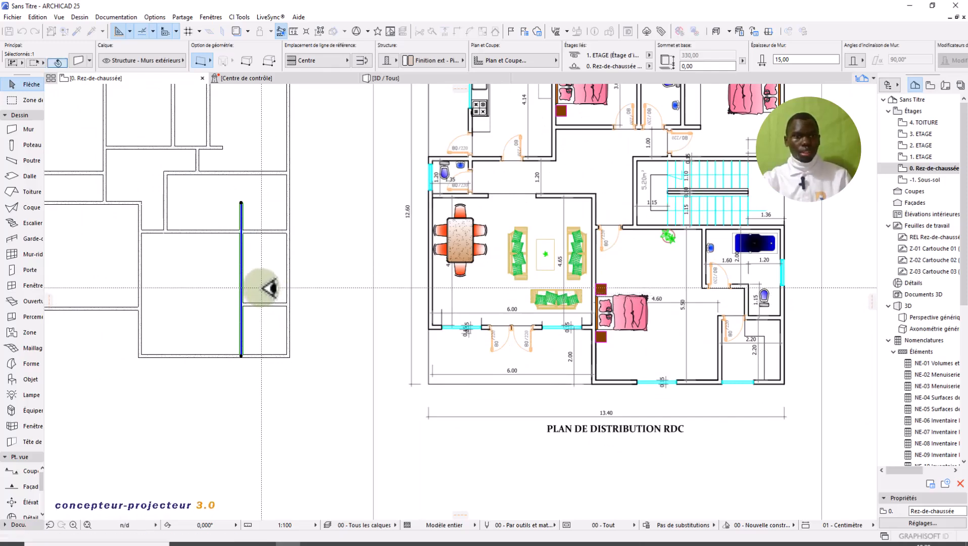
{"action": "left_click", "coordinate": [260, 288]}
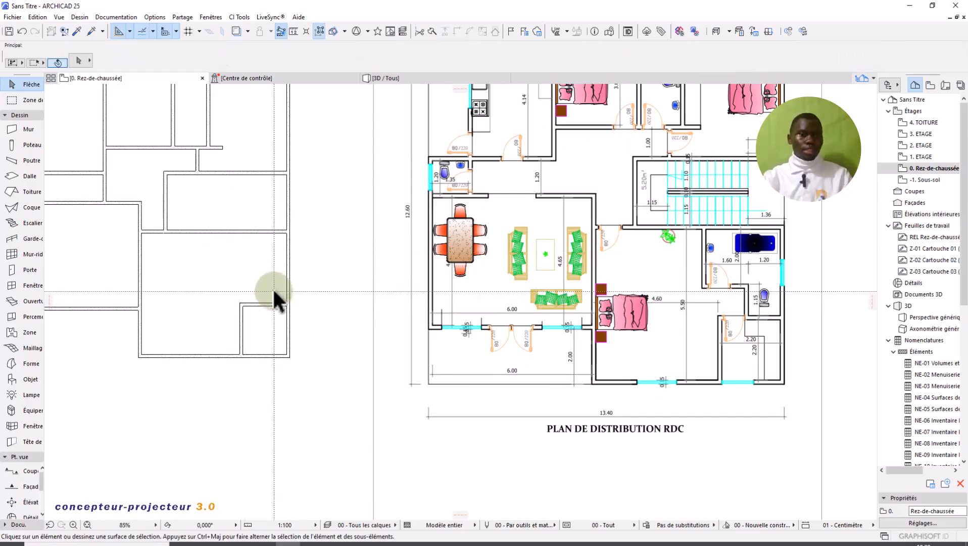
- Undo the deletion and trim the upper piece instead, first inside the bedroom, then the stub above its upper wall
{"action": "scroll", "coordinate": [224, 286], "scroll_direction": "down", "scroll_amount": 2}
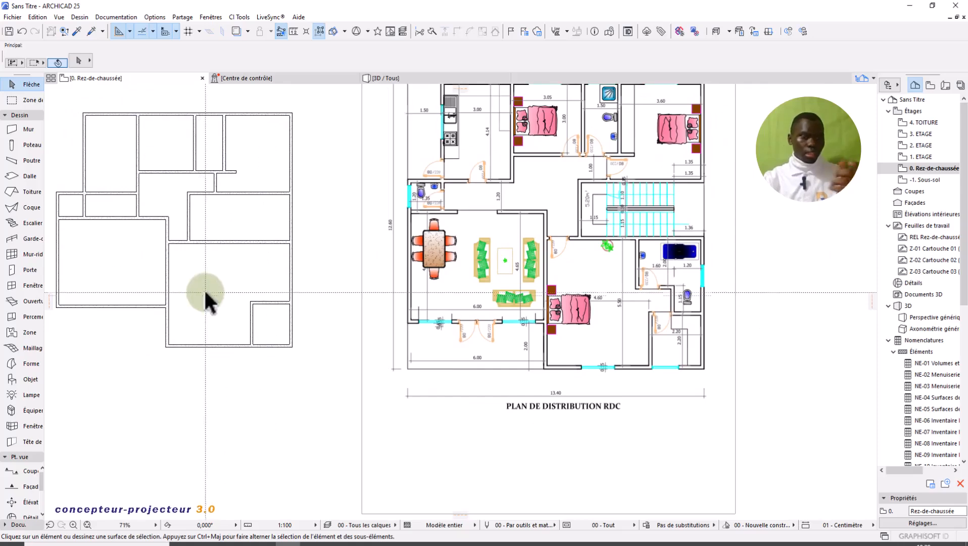
{"action": "scroll", "coordinate": [230, 308], "scroll_direction": "up", "scroll_amount": 2}
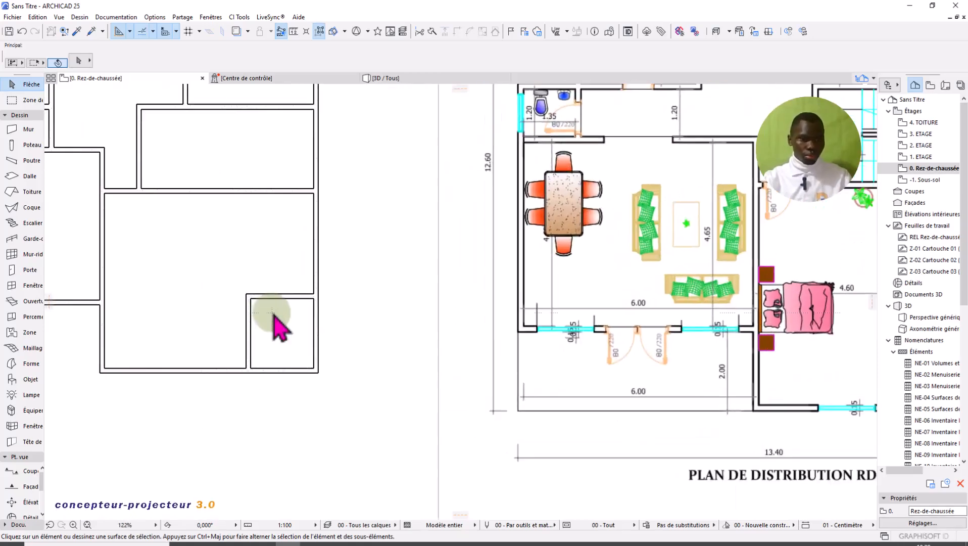
{"action": "scroll", "coordinate": [270, 309], "scroll_direction": "up", "scroll_amount": 1}
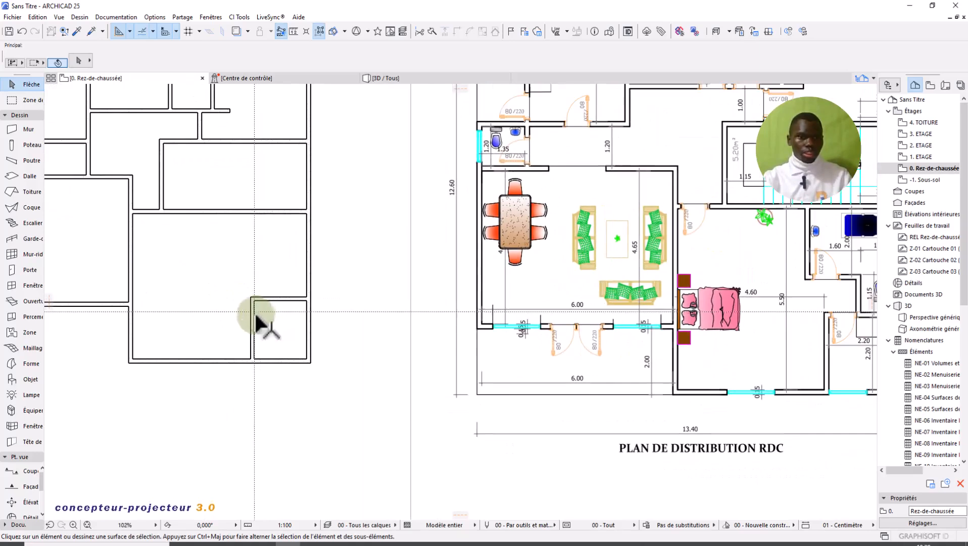
{"action": "left_click", "coordinate": [23, 31]}
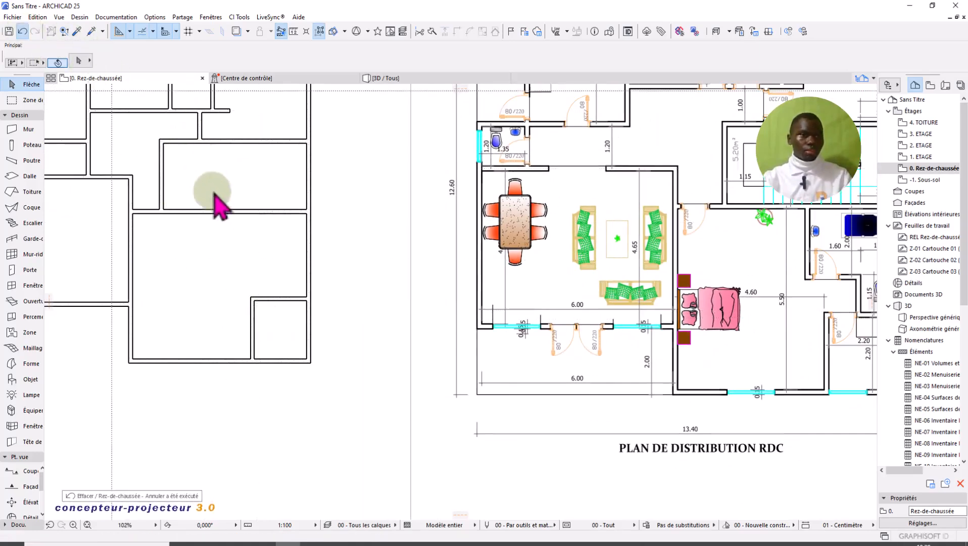
{"action": "scroll", "coordinate": [266, 238], "scroll_direction": "up", "scroll_amount": 1}
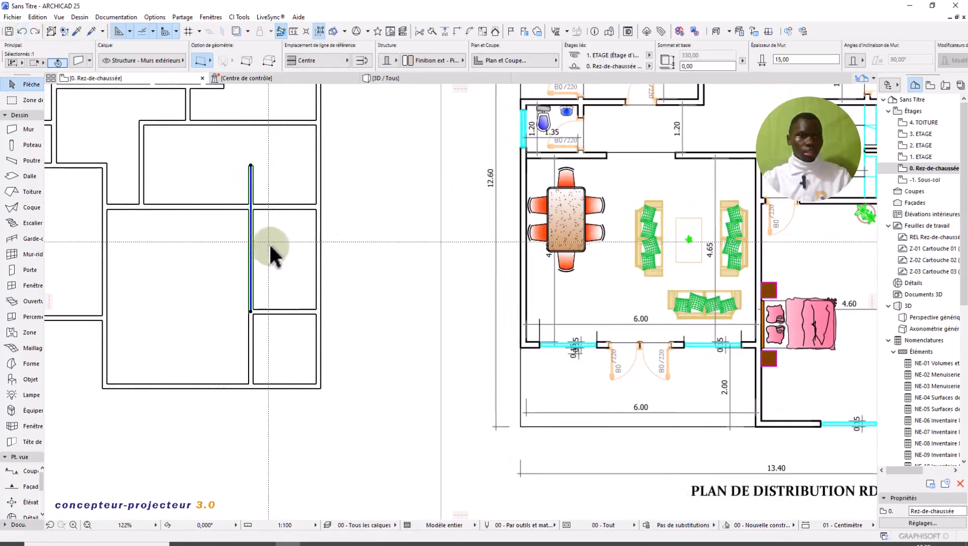
{"action": "key", "text": "Delete"}
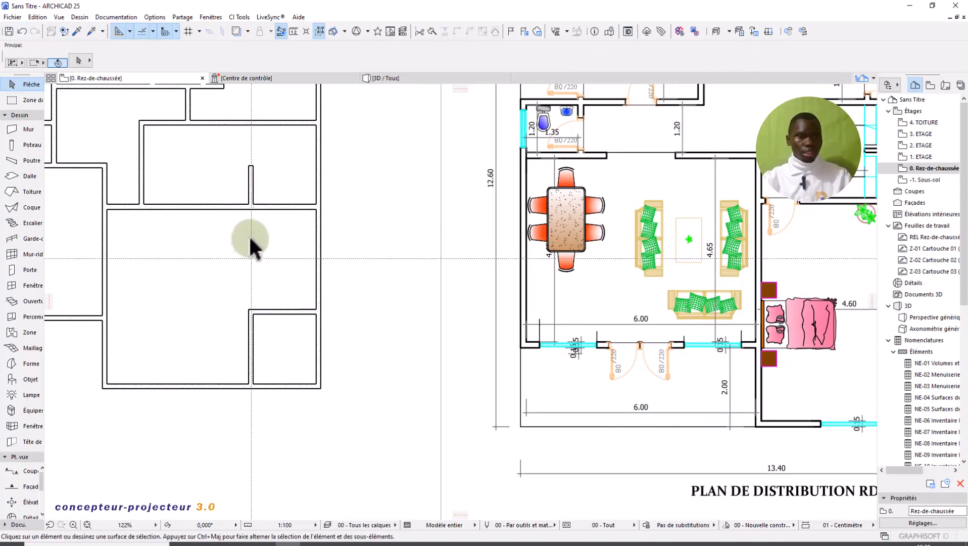
{"action": "left_click", "coordinate": [250, 171], "text": "ctrl"}
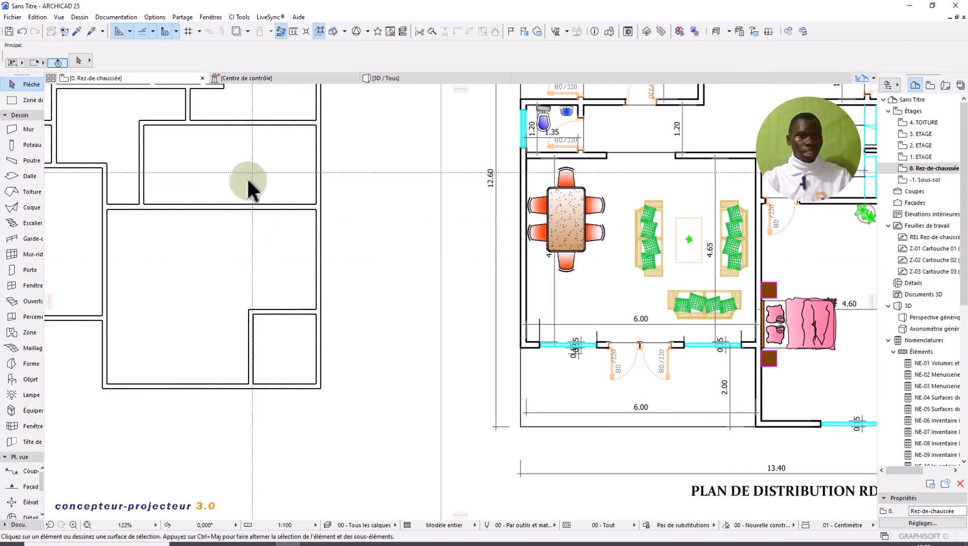
- Inspect the bedroom's upper wall where the trimmed vertical wall crossed it for leftover wall pieces
{"action": "scroll", "coordinate": [250, 201], "scroll_direction": "up", "scroll_amount": 5}
{"action": "left_click_drag", "start_coordinate": [230, 185], "coordinate": [259, 234]}
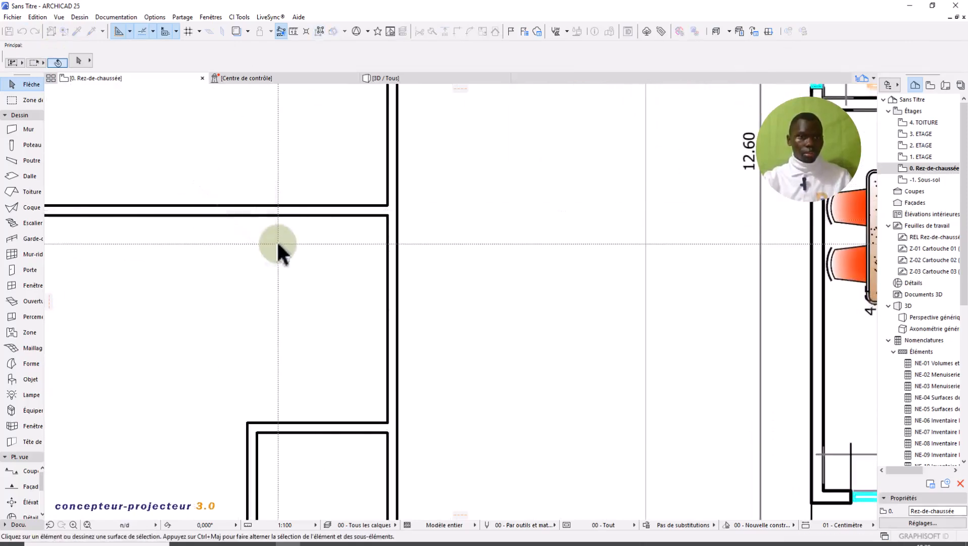
{"action": "left_click", "coordinate": [281, 244]}
{"action": "left_click", "coordinate": [193, 182]}
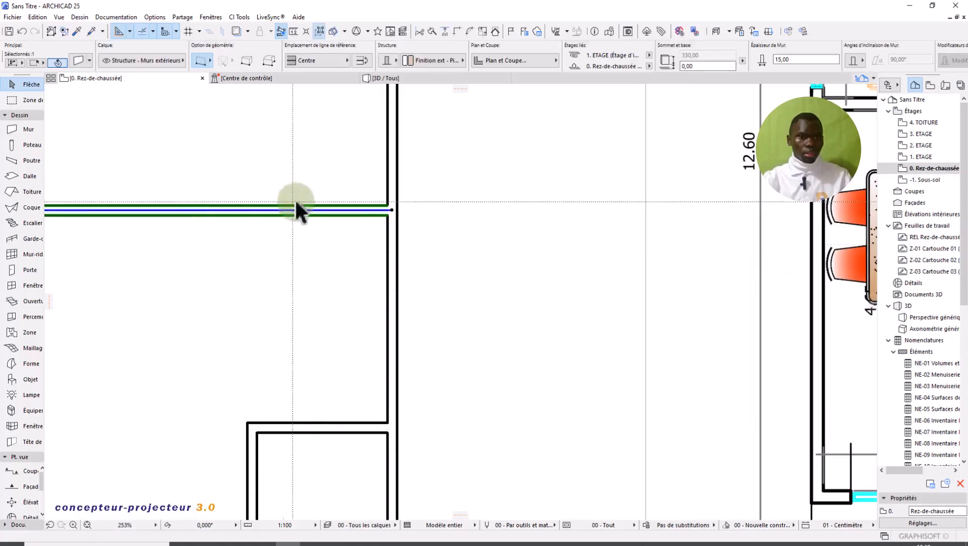
{"action": "scroll", "coordinate": [296, 210], "scroll_direction": "down", "scroll_amount": 2}
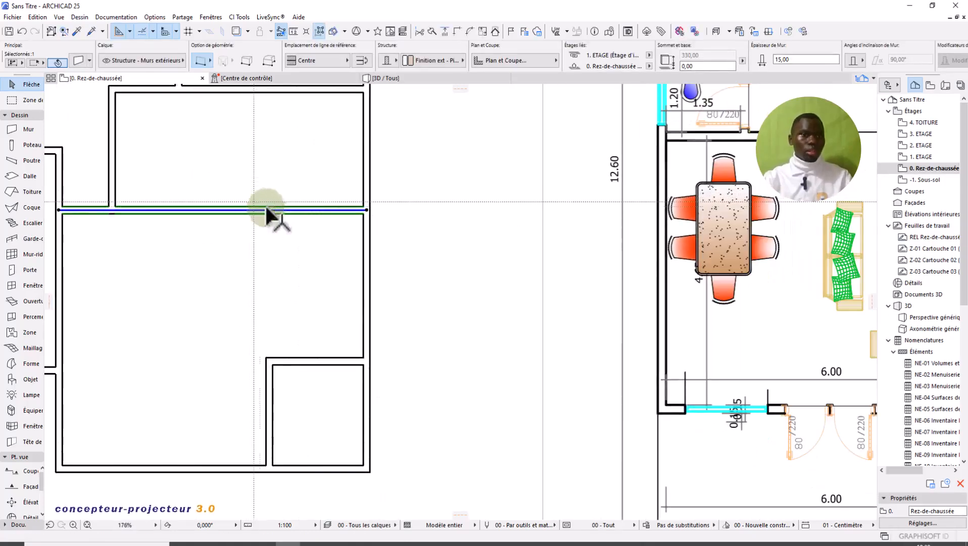
{"action": "scroll", "coordinate": [240, 203], "scroll_direction": "up", "scroll_amount": 4}
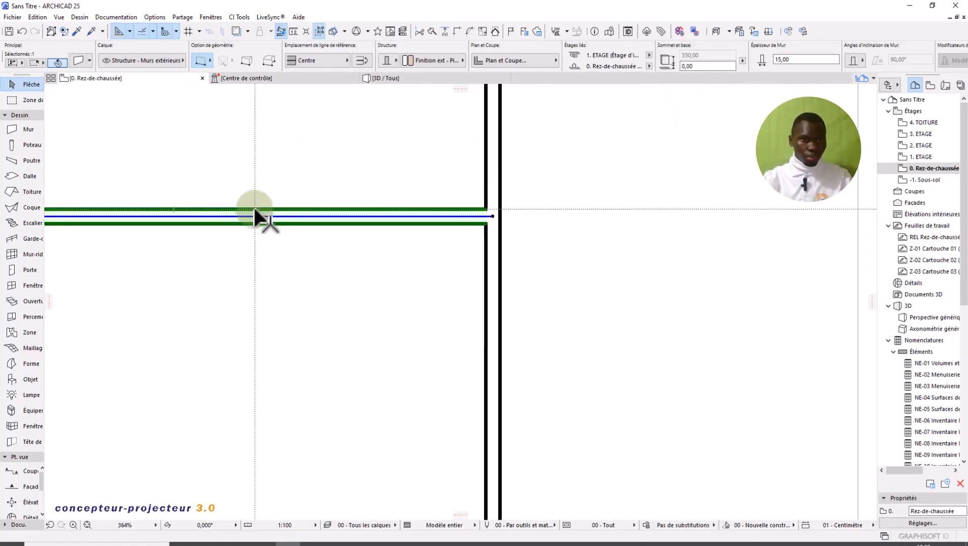
{"action": "scroll", "coordinate": [268, 214], "scroll_direction": "down", "scroll_amount": 2}
{"action": "scroll", "coordinate": [273, 223], "scroll_direction": "down", "scroll_amount": 1}
{"action": "key", "text": "Escape"}
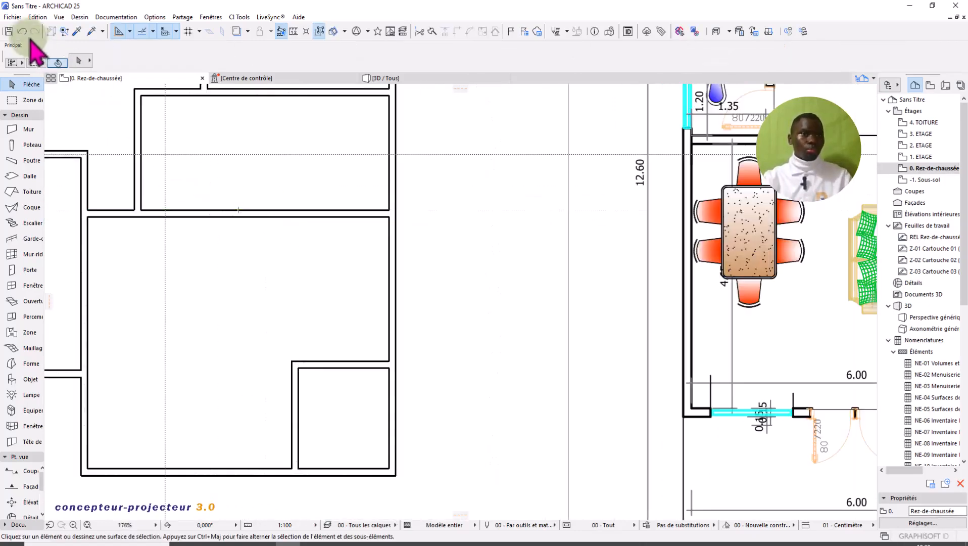
- Undo the trims and delete the whole upper piece of the split vertical wall
{"action": "left_click", "coordinate": [22, 32]}
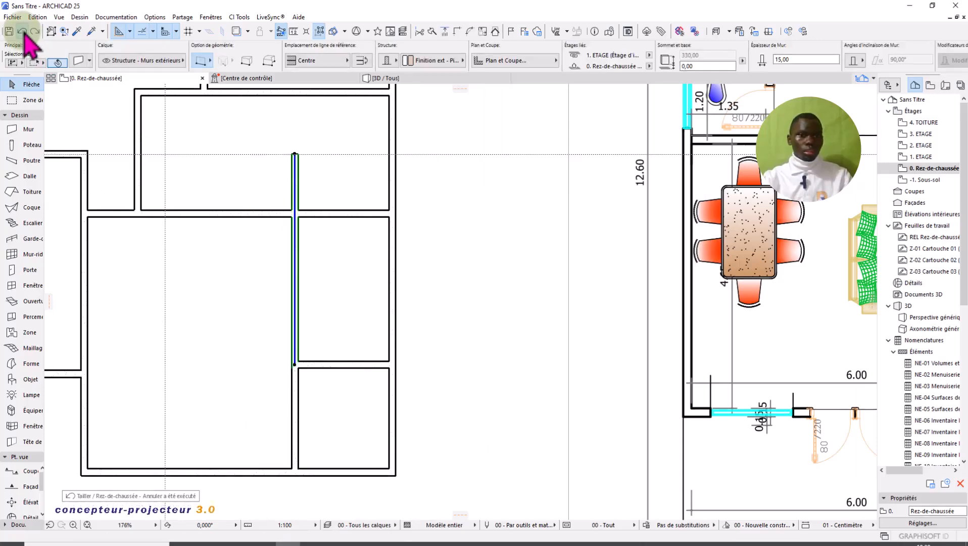
{"action": "key", "text": "Delete"}
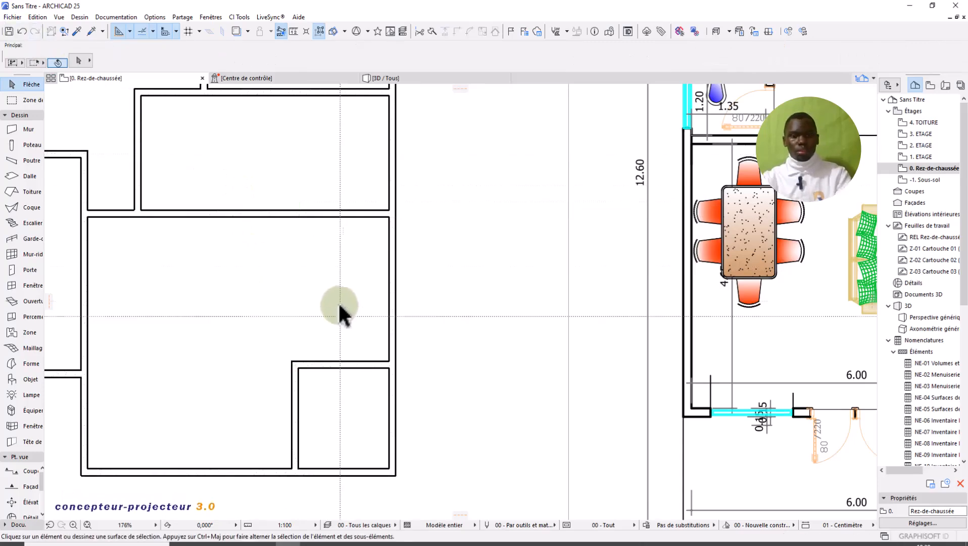
{"action": "scroll", "coordinate": [341, 309], "scroll_direction": "down", "scroll_amount": 3}
{"action": "middle_click_drag", "start_coordinate": [600, 352], "coordinate": [465, 349]}
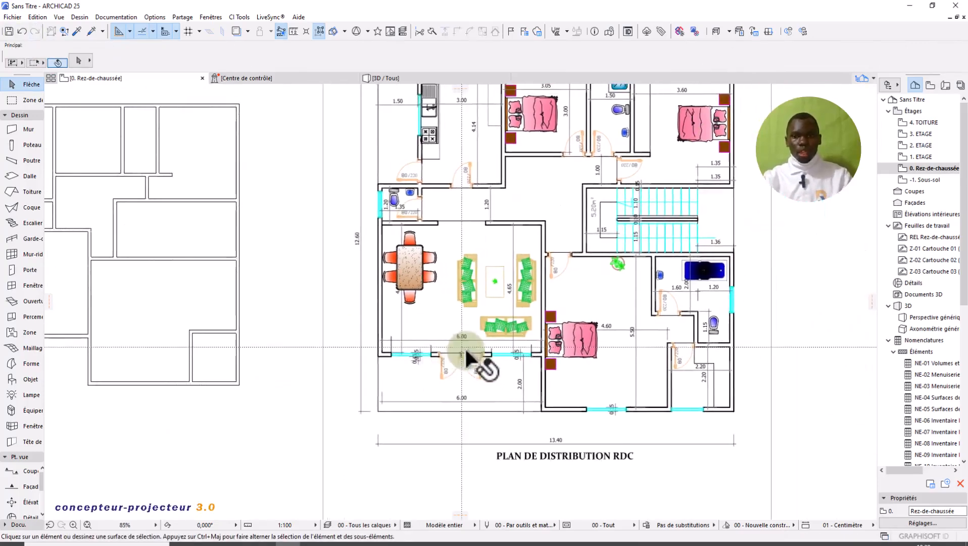
- Copy the right exterior wall inward to set off the bathroom's 1.20 m wide toilet part shown on the plan
{"action": "scroll", "coordinate": [466, 348], "scroll_direction": "down", "scroll_amount": 1}
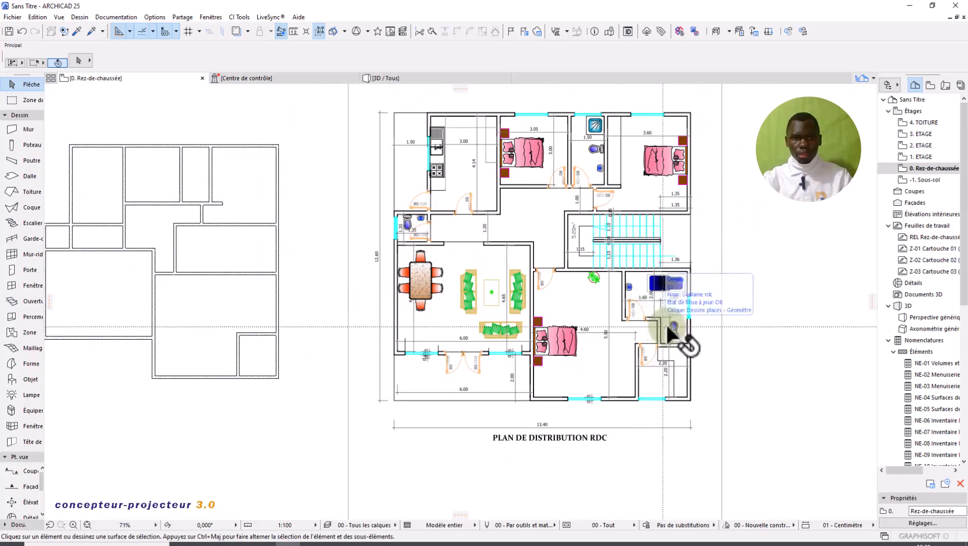
{"action": "scroll", "coordinate": [669, 329], "scroll_direction": "up", "scroll_amount": 2}
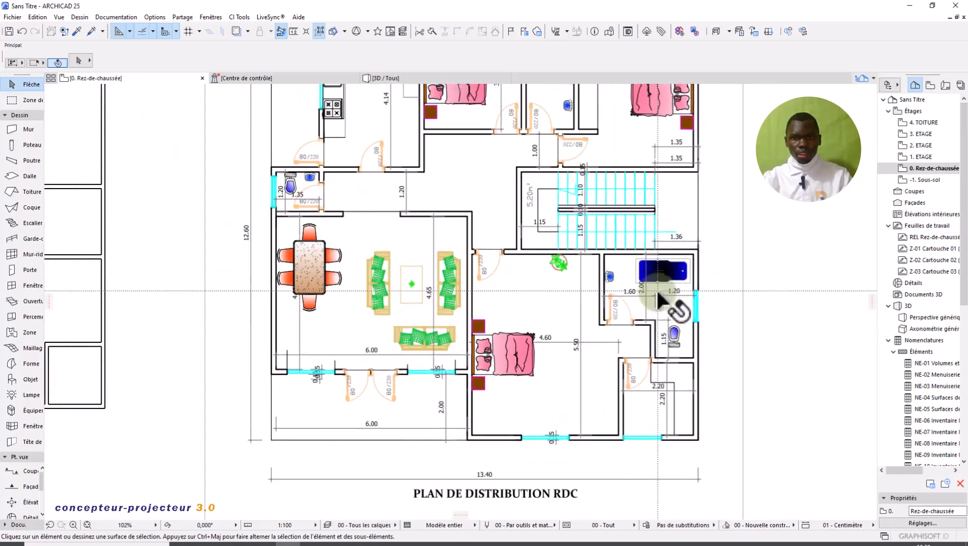
{"action": "scroll", "coordinate": [665, 293], "scroll_direction": "up", "scroll_amount": 1}
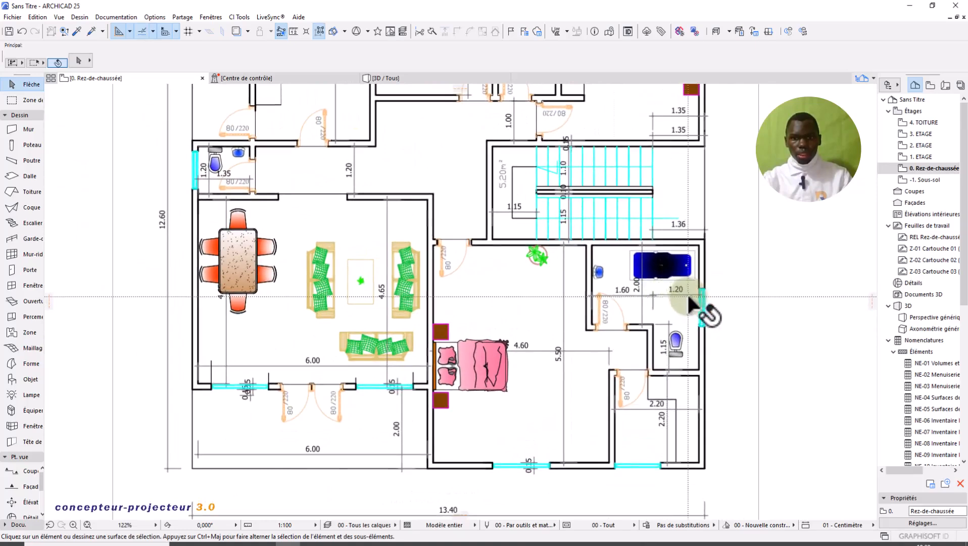
{"action": "scroll", "coordinate": [709, 293], "scroll_direction": "down", "scroll_amount": 3}
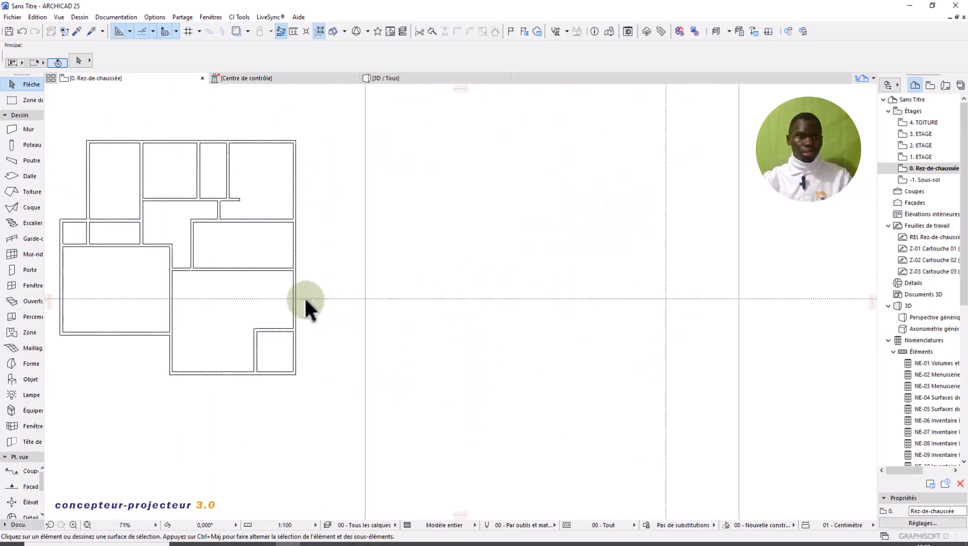
{"action": "left_click", "coordinate": [288, 301]}
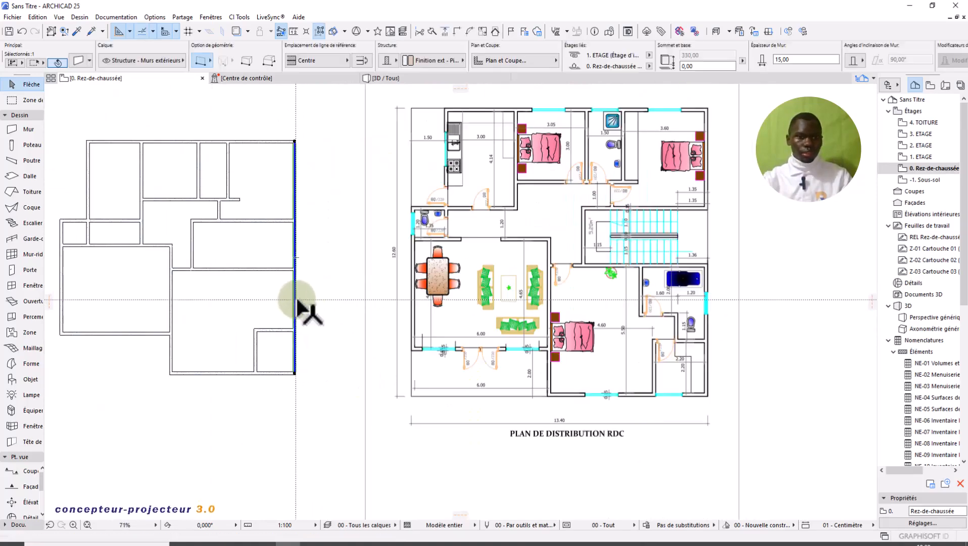
{"action": "left_click_drag", "start_coordinate": [288, 301], "coordinate": [279, 300]}
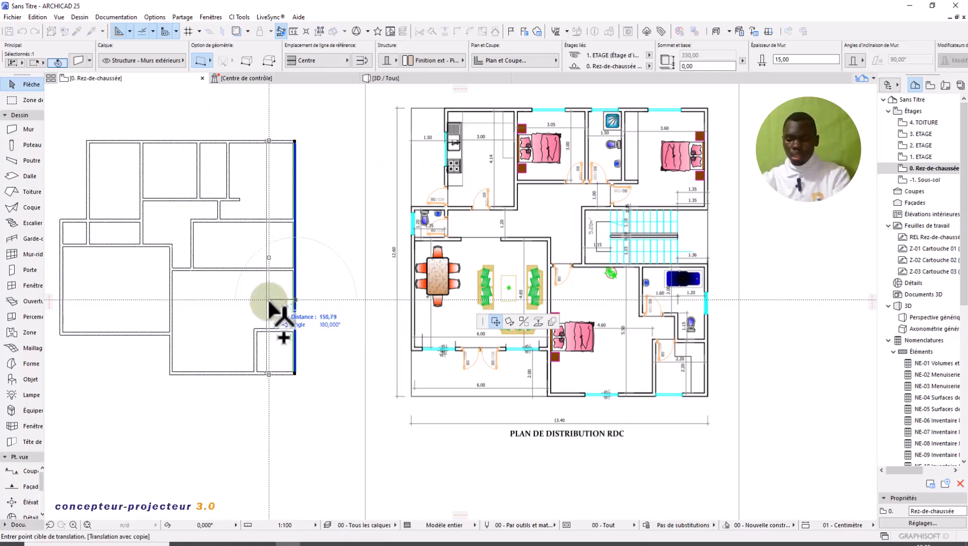
{"action": "left_click", "coordinate": [270, 301]}
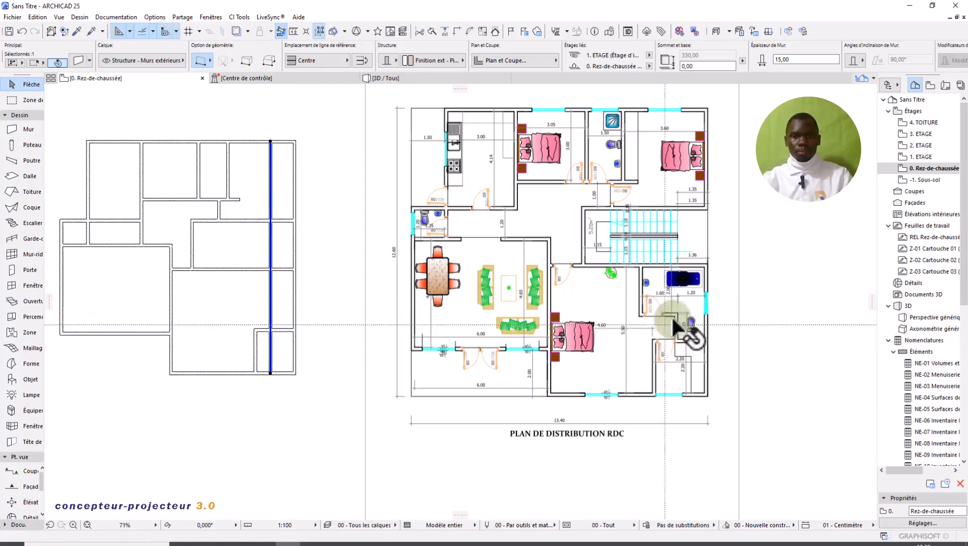
- Copy the new vertical wall further inward to enclose the bathroom's 1.60 m wide part shown on the plan
{"action": "scroll", "coordinate": [670, 293], "scroll_direction": "up", "scroll_amount": 3}
{"action": "scroll", "coordinate": [666, 285], "scroll_direction": "down", "scroll_amount": 2}
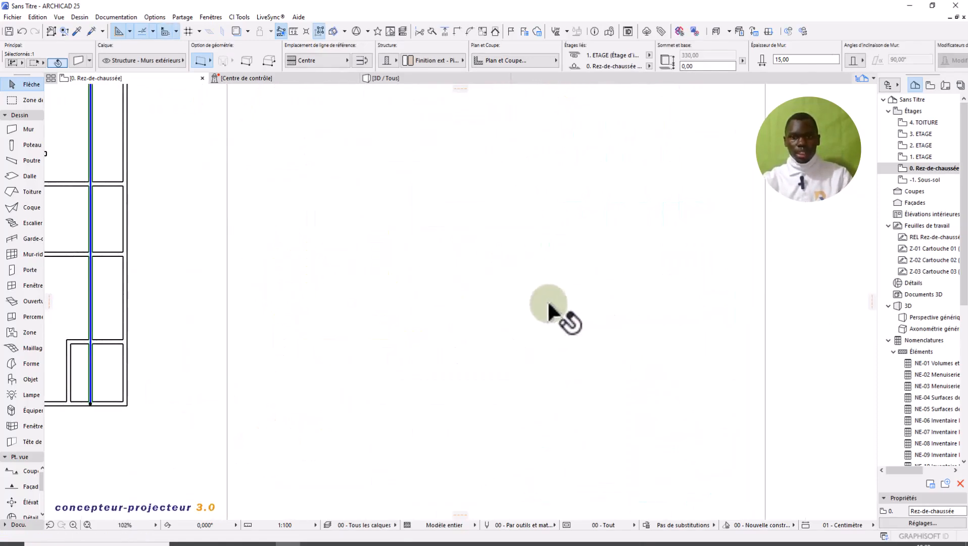
{"action": "middle_click_drag", "start_coordinate": [233, 283], "coordinate": [488, 298]}
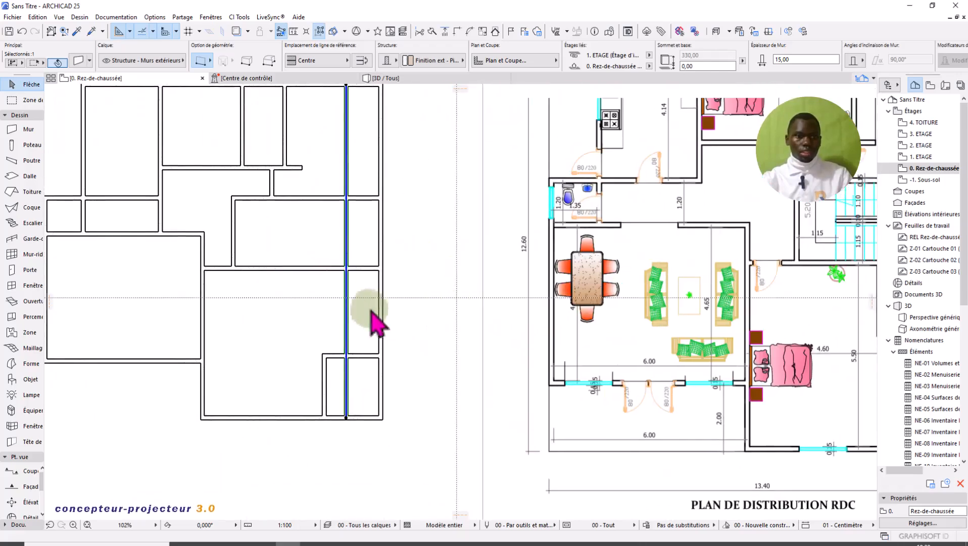
{"action": "mouse_move", "coordinate": [357, 307]}
{"action": "middle_mouse_down"}
{"action": "mouse_move", "coordinate": [146, 271]}
{"action": "mouse_move", "coordinate": [438, 292]}
{"action": "mouse_move", "coordinate": [448, 317]}
{"action": "mouse_move", "coordinate": [341, 302]}
{"action": "middle_mouse_up"}
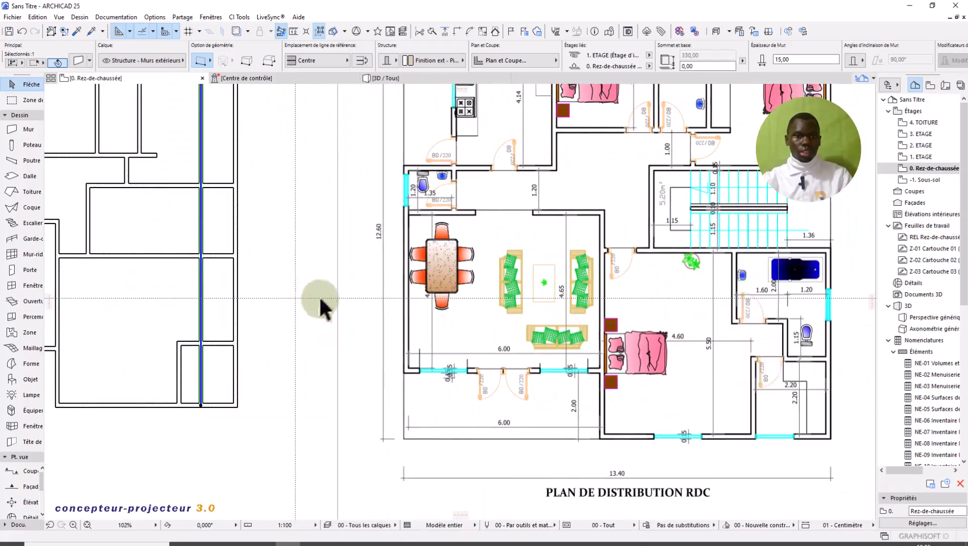
{"action": "middle_click_drag", "start_coordinate": [320, 306], "coordinate": [391, 313]}
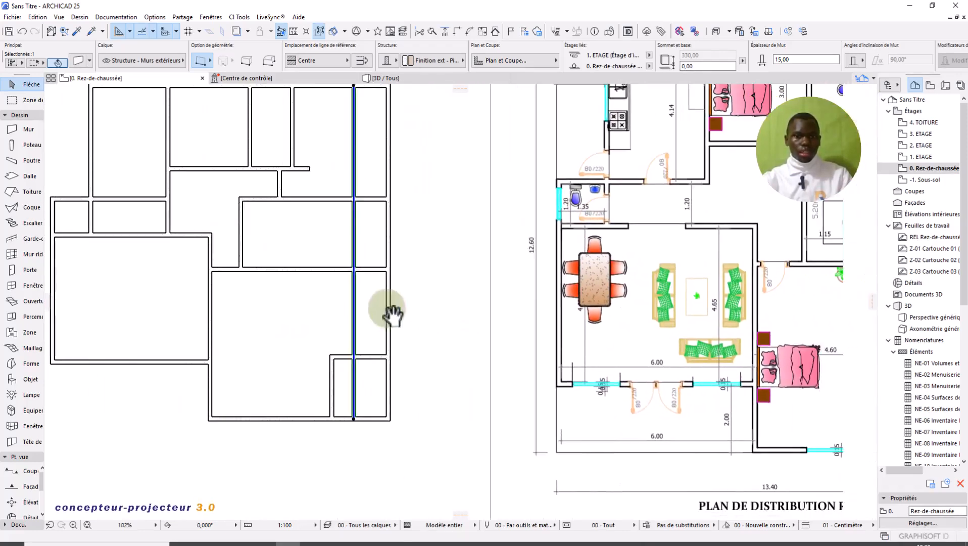
{"action": "left_click", "coordinate": [354, 313]}
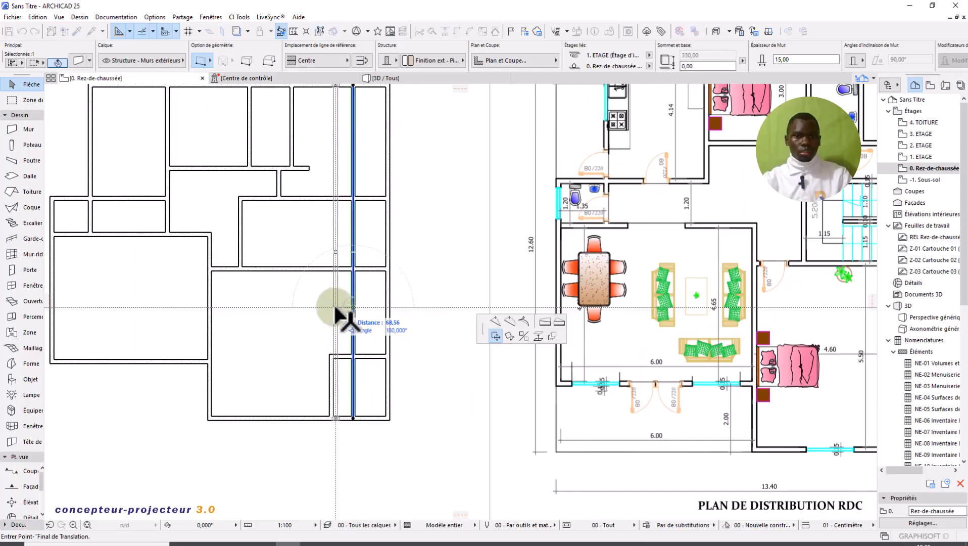
{"action": "scroll", "coordinate": [337, 307], "scroll_direction": "down", "scroll_amount": 4}
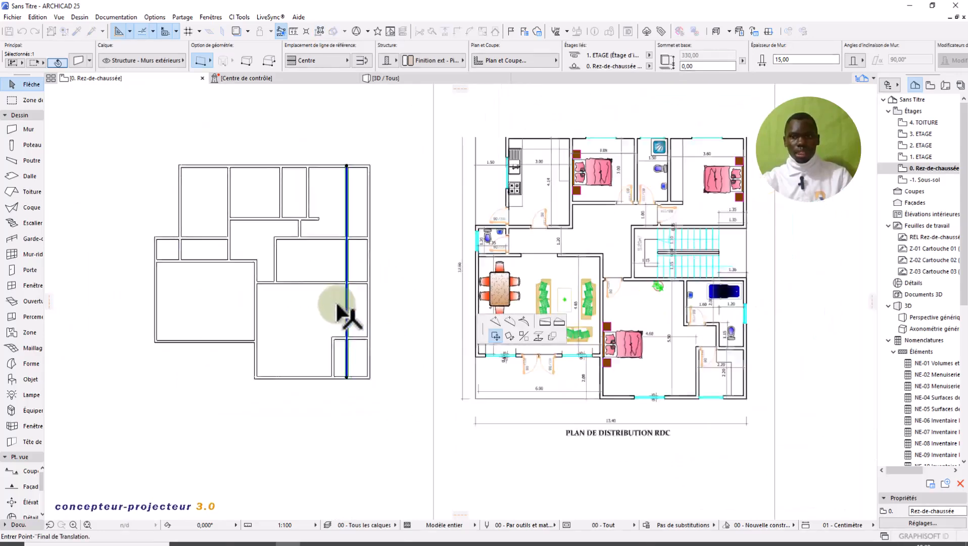
{"action": "scroll", "coordinate": [338, 302], "scroll_direction": "up", "scroll_amount": 4}
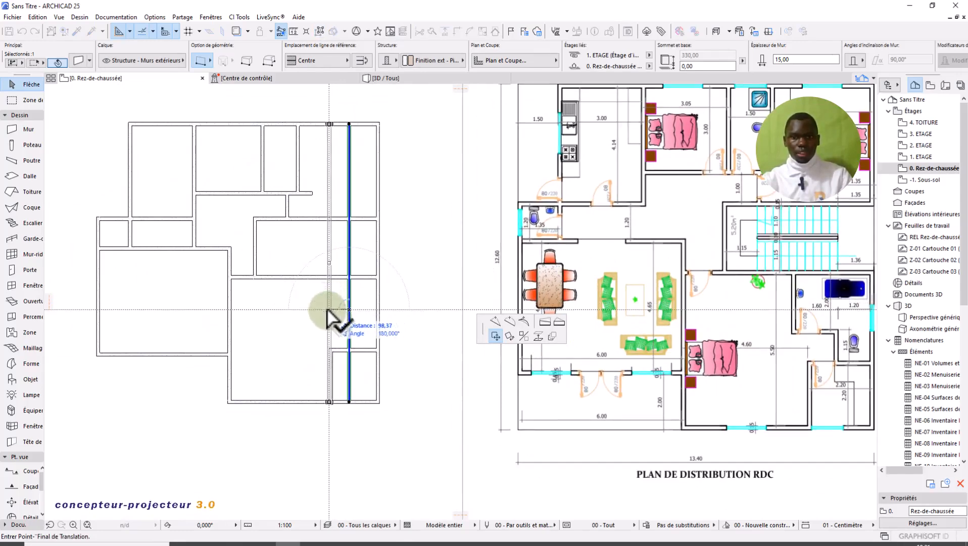
{"action": "scroll", "coordinate": [728, 340], "scroll_direction": "up", "scroll_amount": 3}
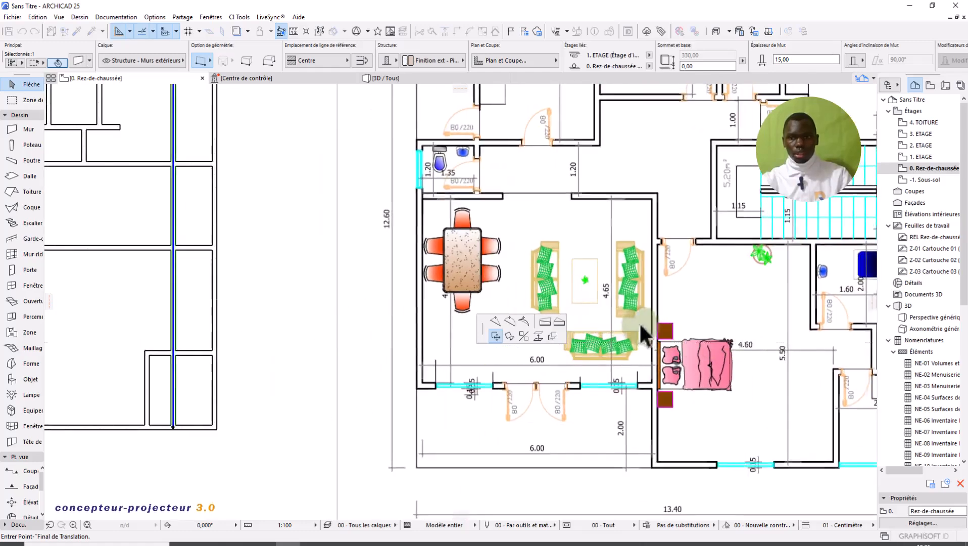
{"action": "scroll", "coordinate": [639, 324], "scroll_direction": "down", "scroll_amount": 3}
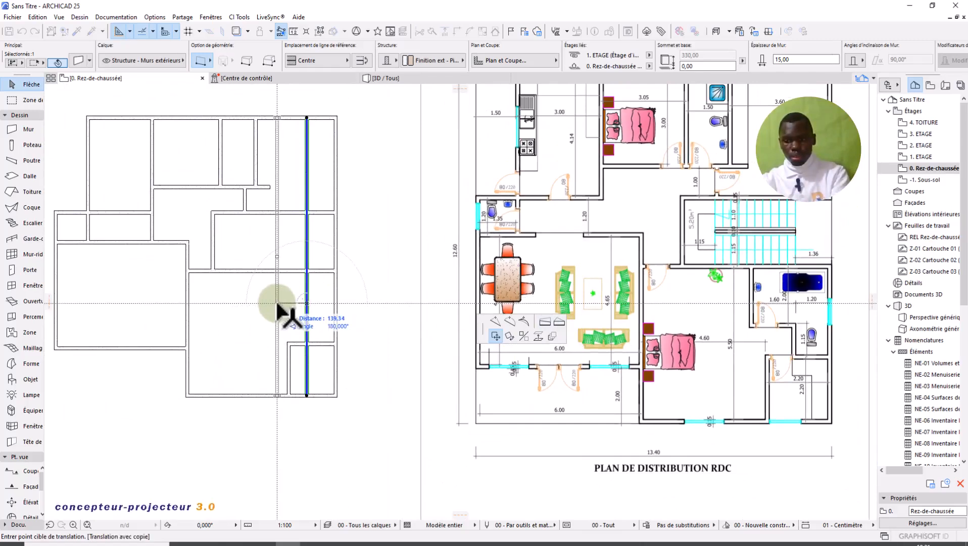
{"action": "left_click", "coordinate": [269, 303]}
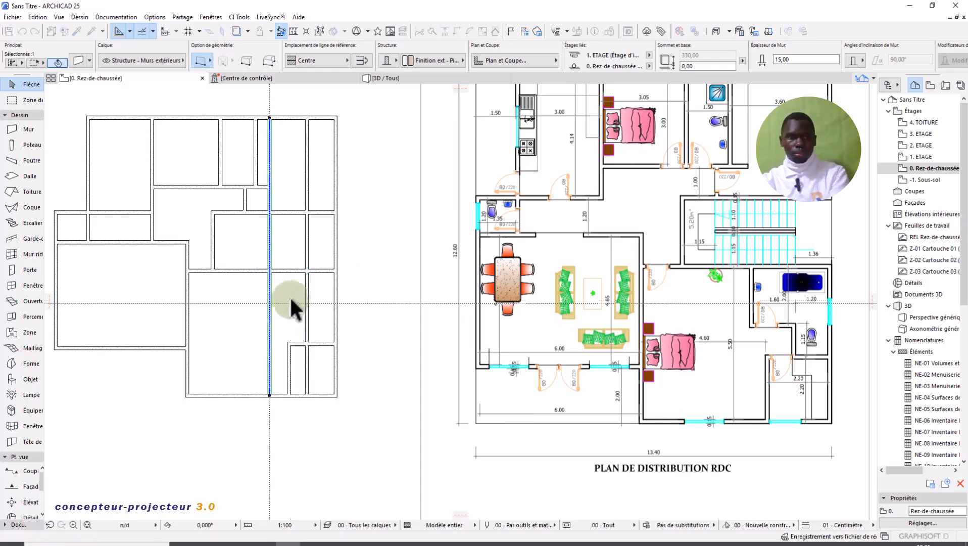
- Split the copied vertical wall at the bedroom's upper horizontal wall and delete the piece above it
{"action": "scroll", "coordinate": [381, 287], "scroll_direction": "down", "scroll_amount": 2}
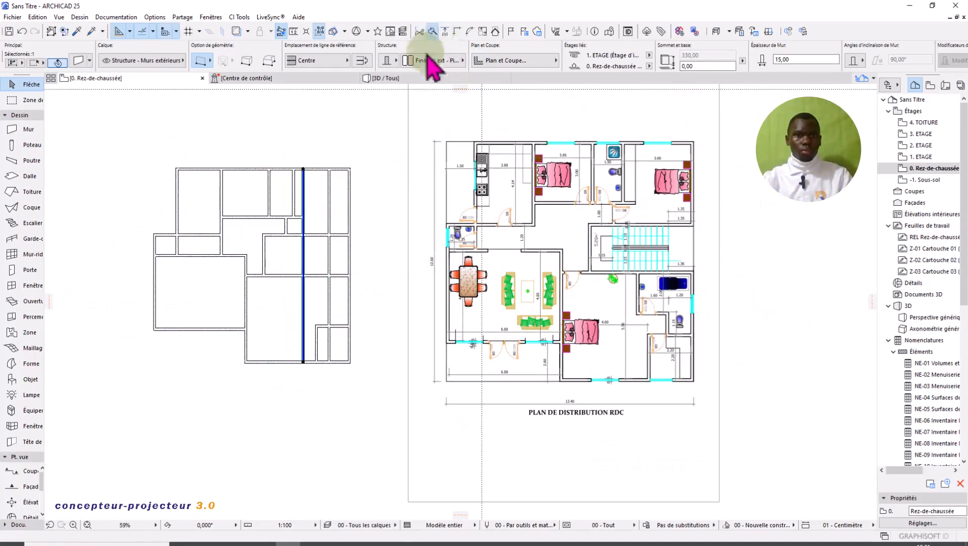
{"action": "scroll", "coordinate": [303, 275], "scroll_direction": "up", "scroll_amount": 5}
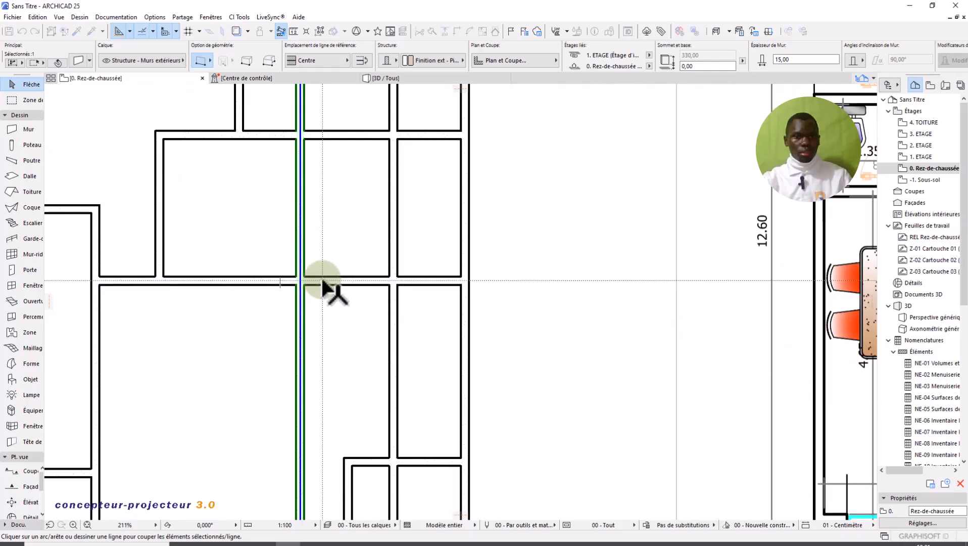
{"action": "left_click", "coordinate": [323, 281]}
{"action": "left_click", "coordinate": [316, 249]}
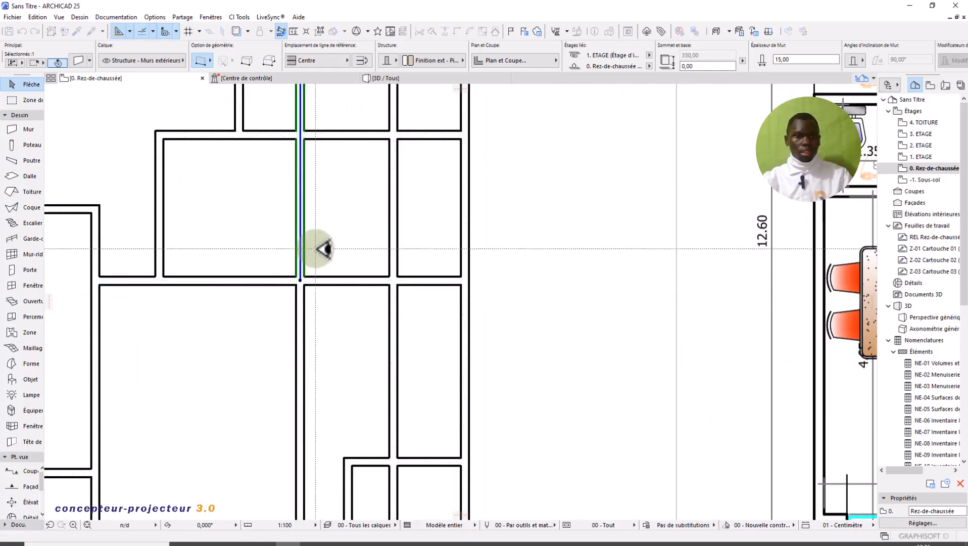
{"action": "key", "text": "Escape"}
{"action": "scroll", "coordinate": [378, 287], "scroll_direction": "down", "scroll_amount": 3}
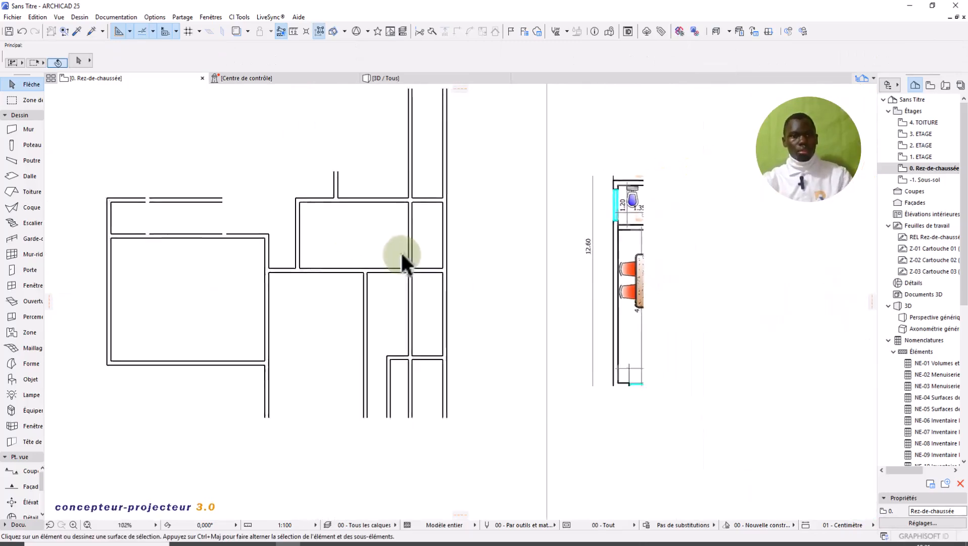
- Copy the bedroom's upper horizontal wall downward by 215 cm to form the bathroom's lower wall
{"action": "scroll", "coordinate": [401, 253], "scroll_direction": "down", "scroll_amount": 2}
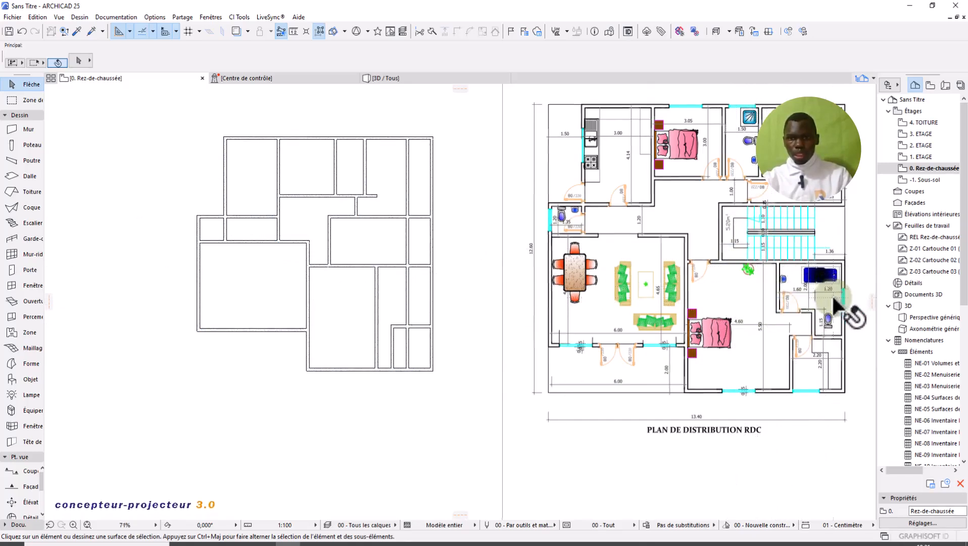
{"action": "scroll", "coordinate": [834, 300], "scroll_direction": "up", "scroll_amount": 3}
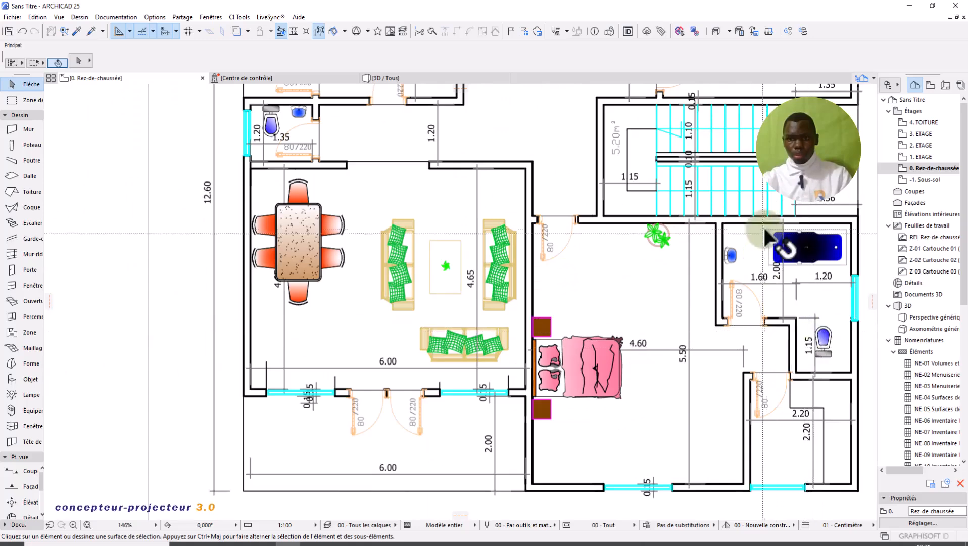
{"action": "scroll", "coordinate": [774, 303], "scroll_direction": "down", "scroll_amount": 2}
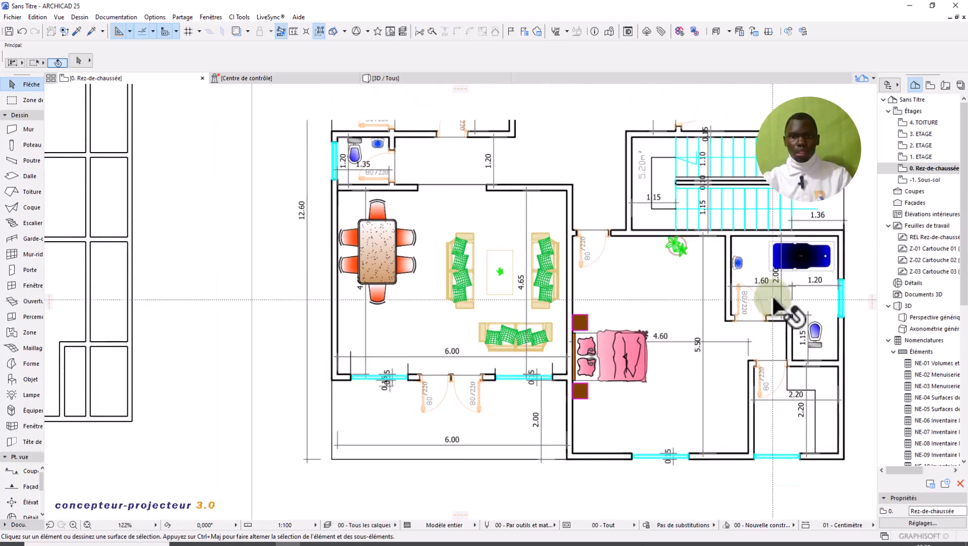
{"action": "scroll", "coordinate": [768, 313], "scroll_direction": "down", "scroll_amount": 1}
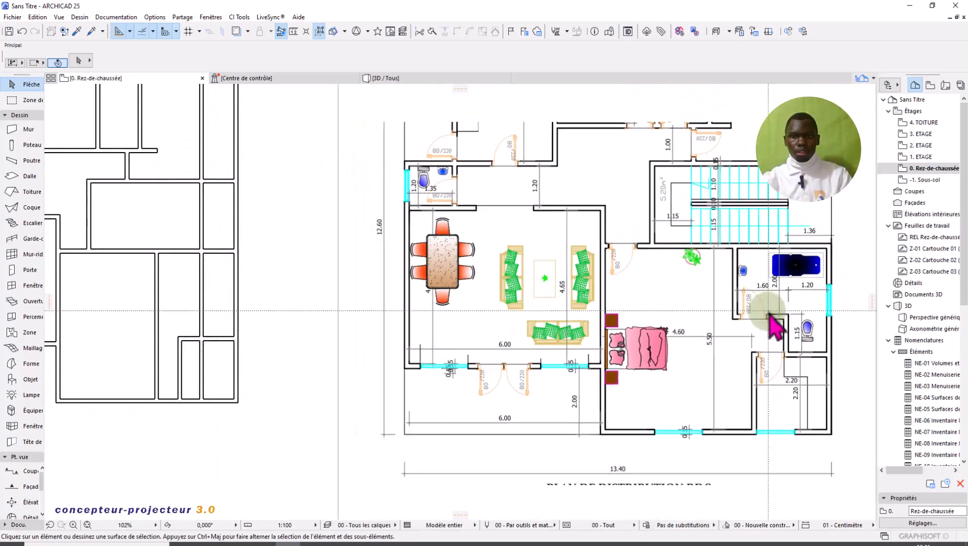
{"action": "scroll", "coordinate": [767, 324], "scroll_direction": "down", "scroll_amount": 5}
{"action": "scroll", "coordinate": [361, 277], "scroll_direction": "up", "scroll_amount": 4}
{"action": "scroll", "coordinate": [362, 277], "scroll_direction": "up", "scroll_amount": 1}
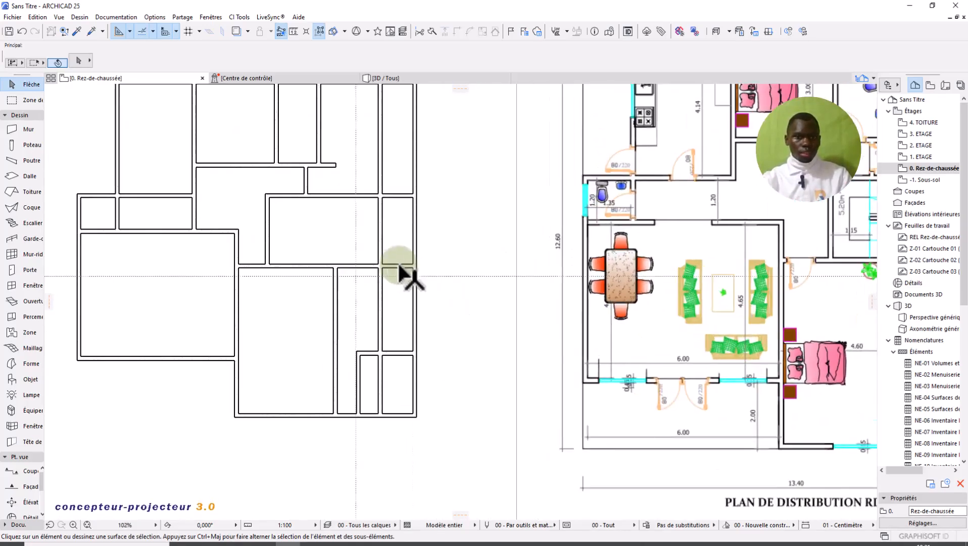
{"action": "left_click", "coordinate": [399, 266]}
{"action": "left_click", "coordinate": [399, 267]}
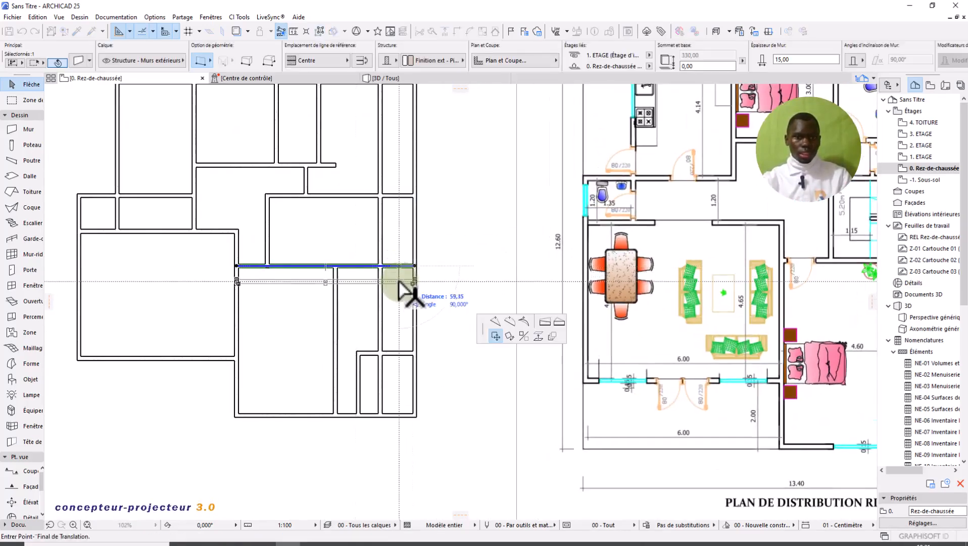
{"action": "key", "text": "ctrl"}
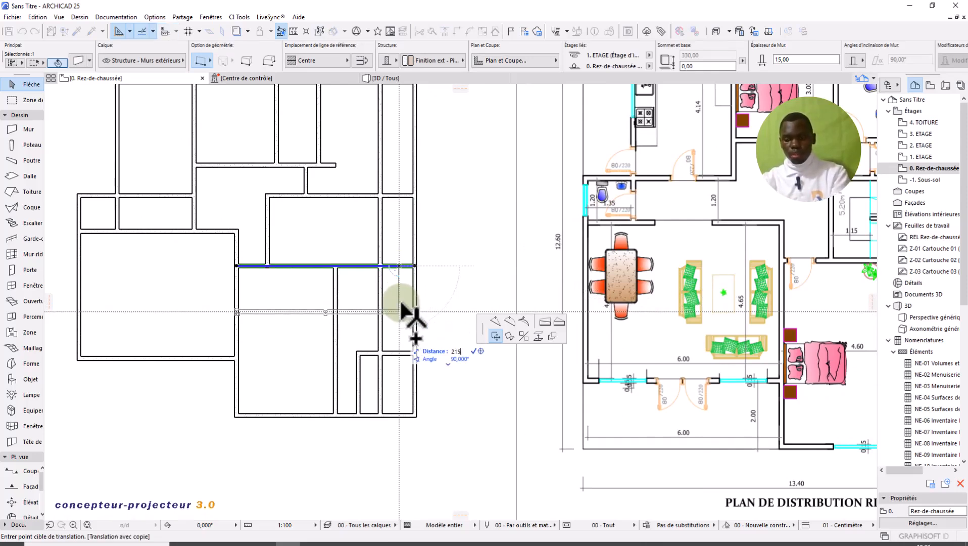
{"action": "left_click", "coordinate": [398, 322]}
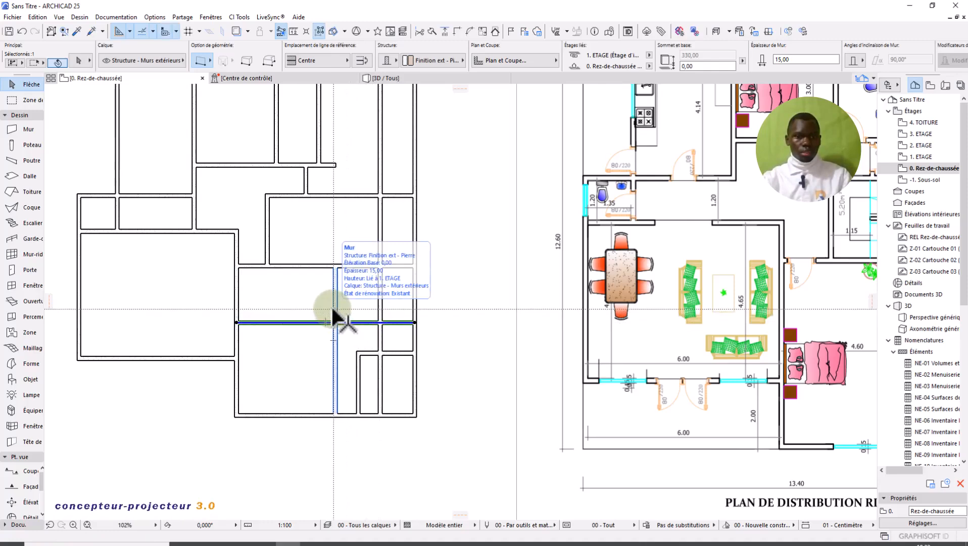
- Split the inner vertical wall nearest the right exterior wall at the bathroom's lower wall and delete the piece above it
{"action": "scroll", "coordinate": [336, 335], "scroll_direction": "down", "scroll_amount": 2}
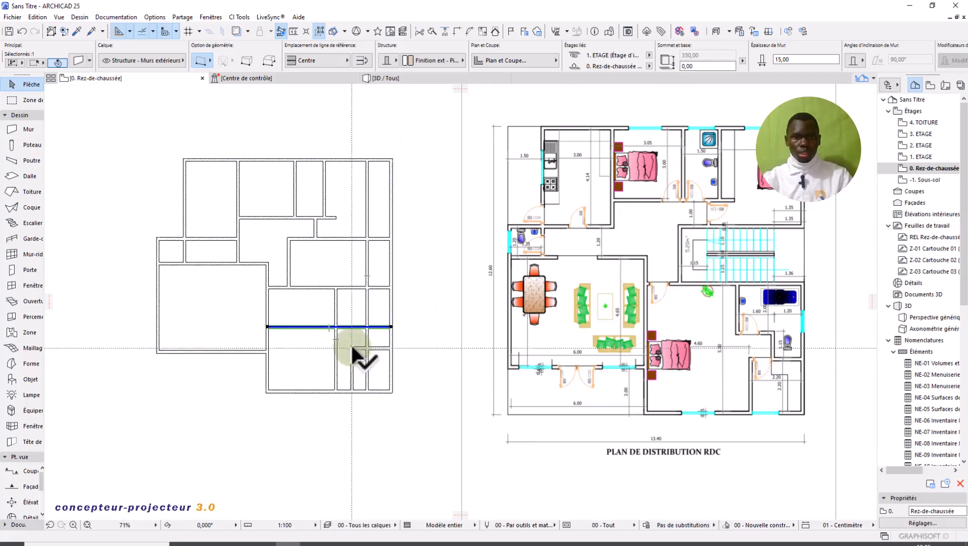
{"action": "left_click", "coordinate": [380, 341]}
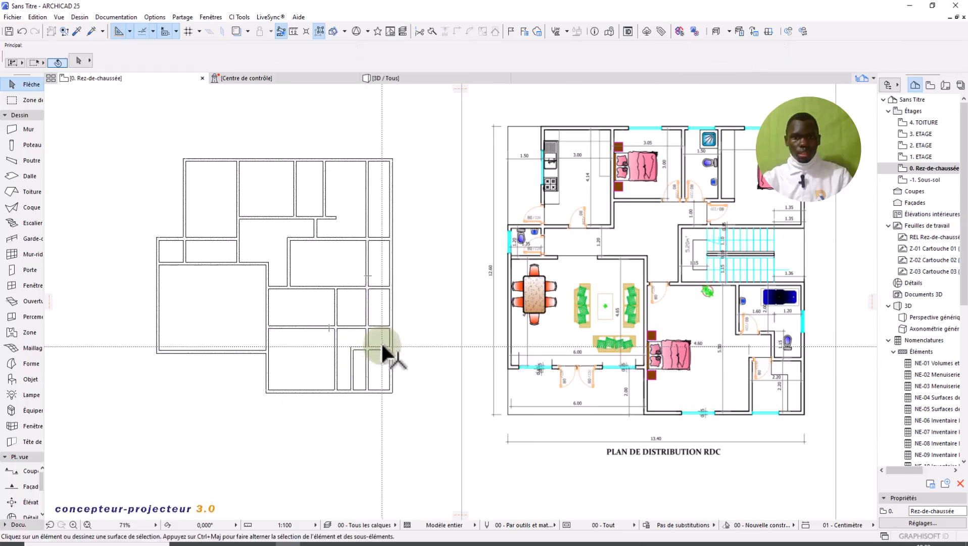
{"action": "left_click", "coordinate": [368, 304]}
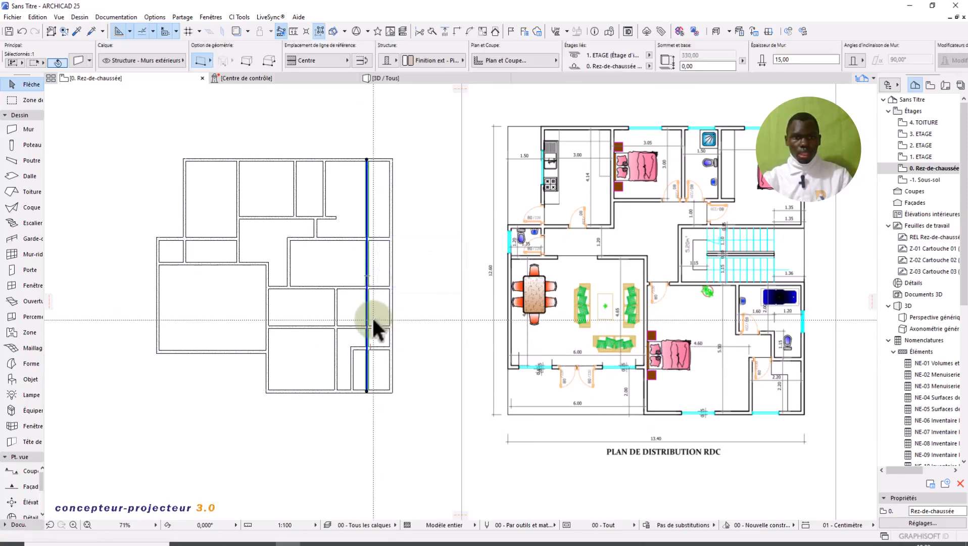
{"action": "left_click", "coordinate": [435, 33]}
{"action": "scroll", "coordinate": [383, 364], "scroll_direction": "up", "scroll_amount": 3}
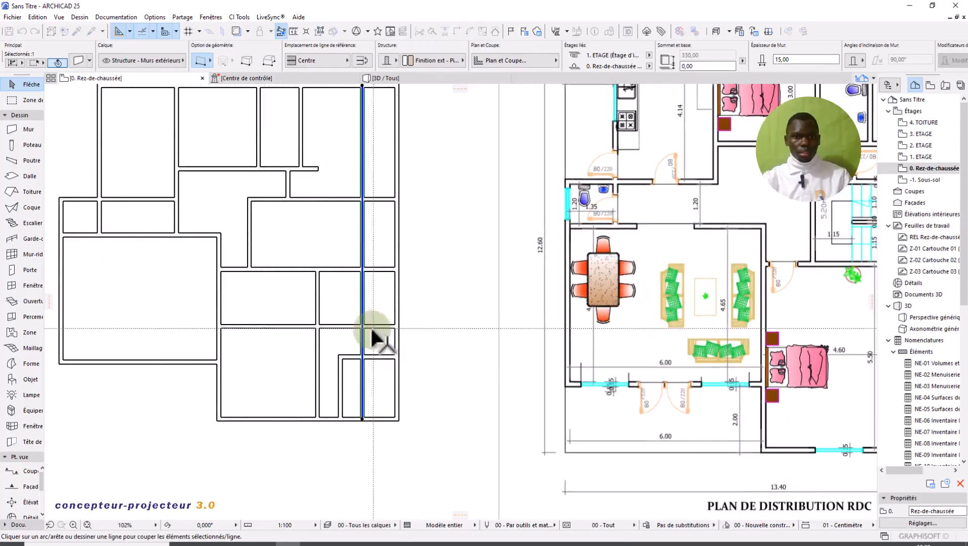
{"action": "scroll", "coordinate": [373, 329], "scroll_direction": "up", "scroll_amount": 3}
{"action": "scroll", "coordinate": [358, 304], "scroll_direction": "down", "scroll_amount": 3}
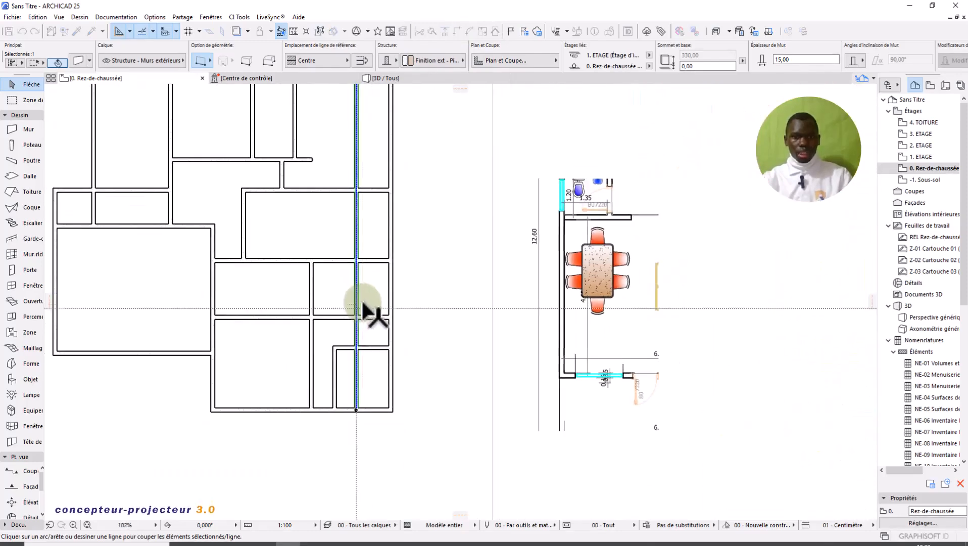
{"action": "scroll", "coordinate": [362, 303], "scroll_direction": "down", "scroll_amount": 4}
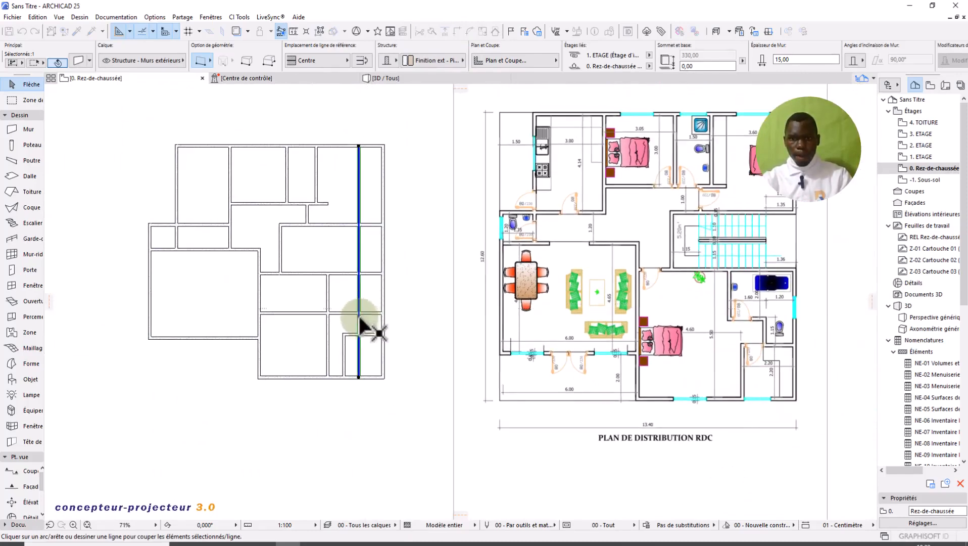
{"action": "scroll", "coordinate": [364, 305], "scroll_direction": "up", "scroll_amount": 15}
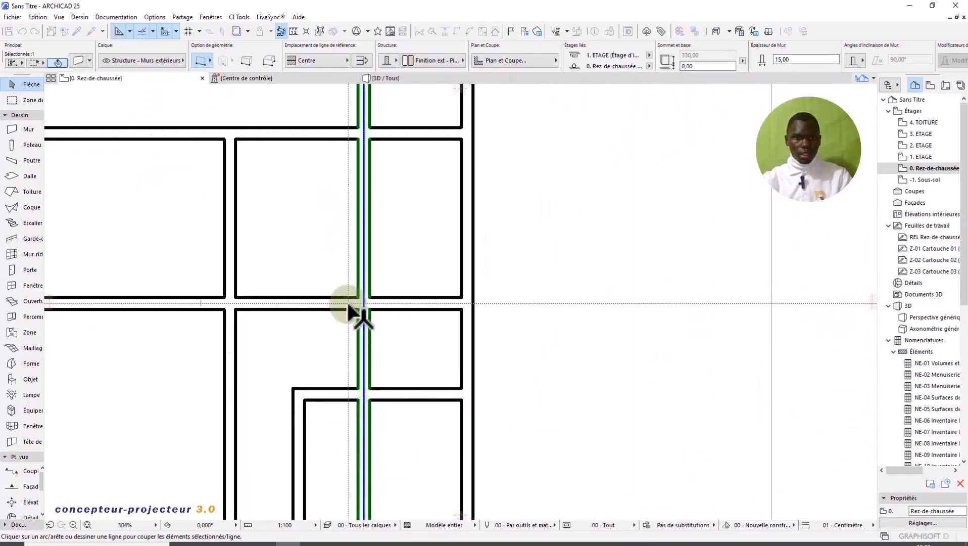
{"action": "left_click", "coordinate": [355, 304]}
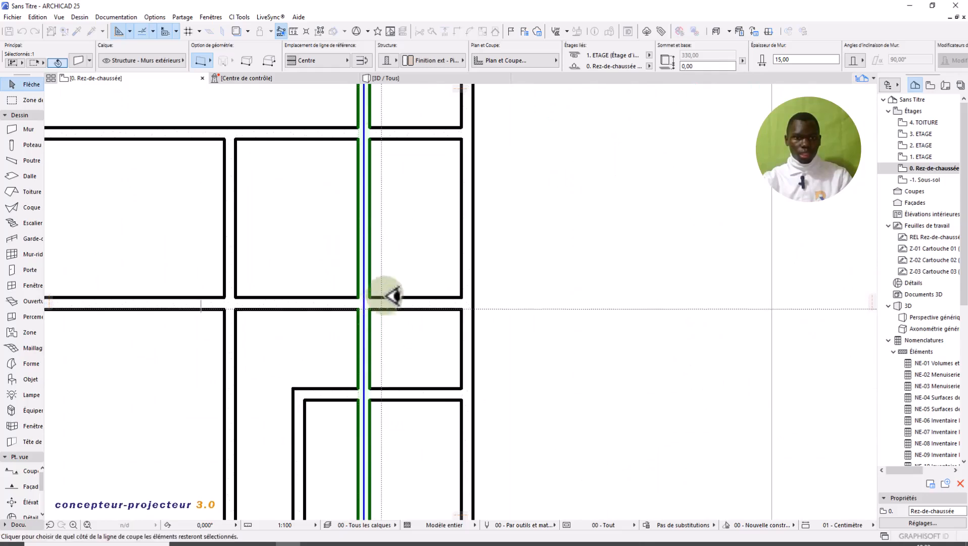
{"action": "left_click", "coordinate": [391, 263]}
{"action": "left_click", "coordinate": [392, 268]}
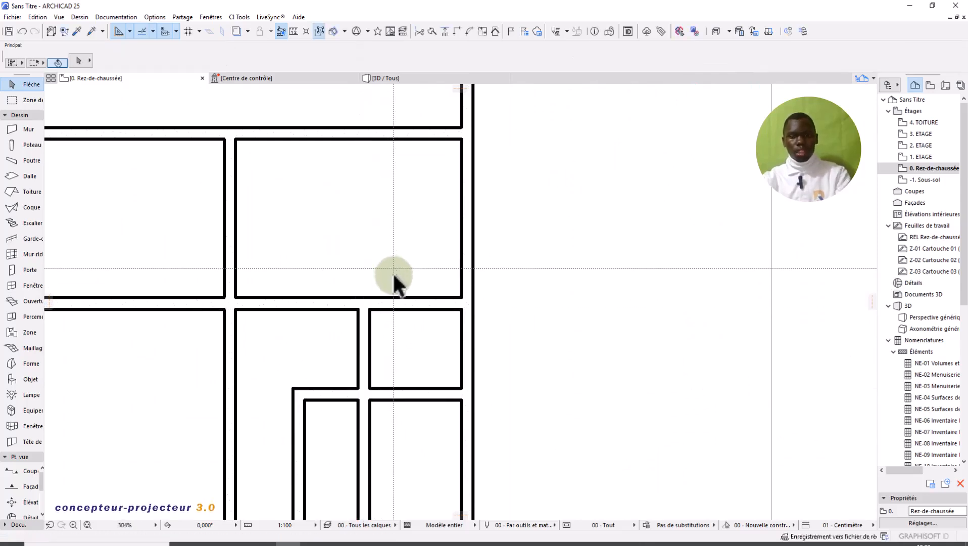
- Trim the excess wall segments below and beside the bathroom so its walls follow the stepped outline on the plan
{"action": "scroll", "coordinate": [387, 275], "scroll_direction": "down", "scroll_amount": 7}
{"action": "scroll", "coordinate": [384, 277], "scroll_direction": "down", "scroll_amount": 4}
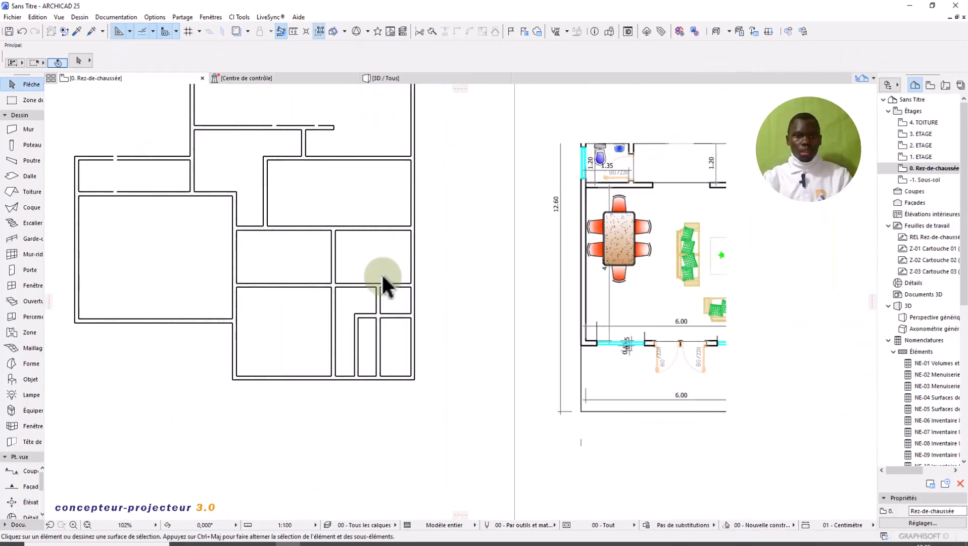
{"action": "scroll", "coordinate": [383, 277], "scroll_direction": "down", "scroll_amount": 2}
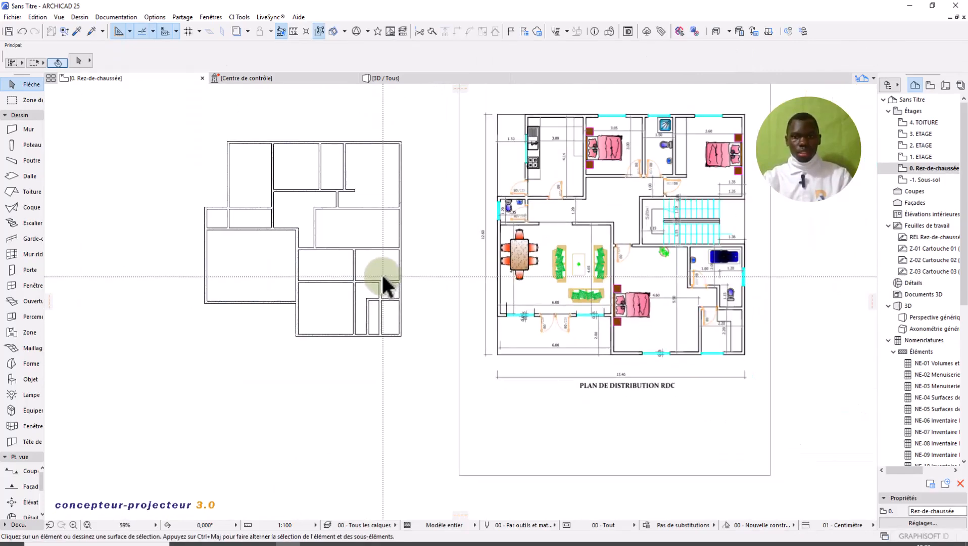
{"action": "left_click", "coordinate": [352, 318], "text": "ctrl"}
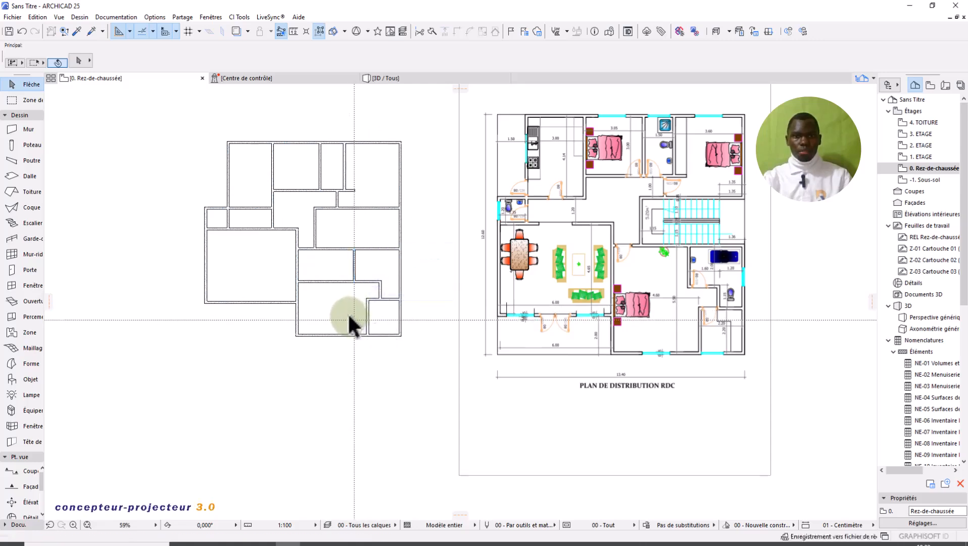
{"action": "left_click", "coordinate": [328, 282], "text": "ctrl"}
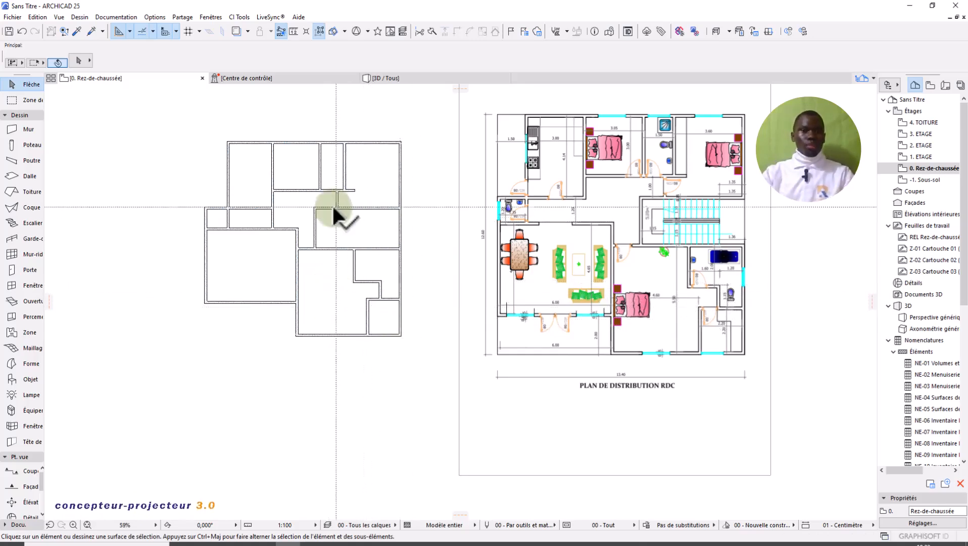
- Compare the modelled ground-floor wall layout with the reference plan
{"action": "scroll", "coordinate": [340, 215], "scroll_direction": "down", "scroll_amount": 3}
{"action": "scroll", "coordinate": [345, 240], "scroll_direction": "up", "scroll_amount": 3}
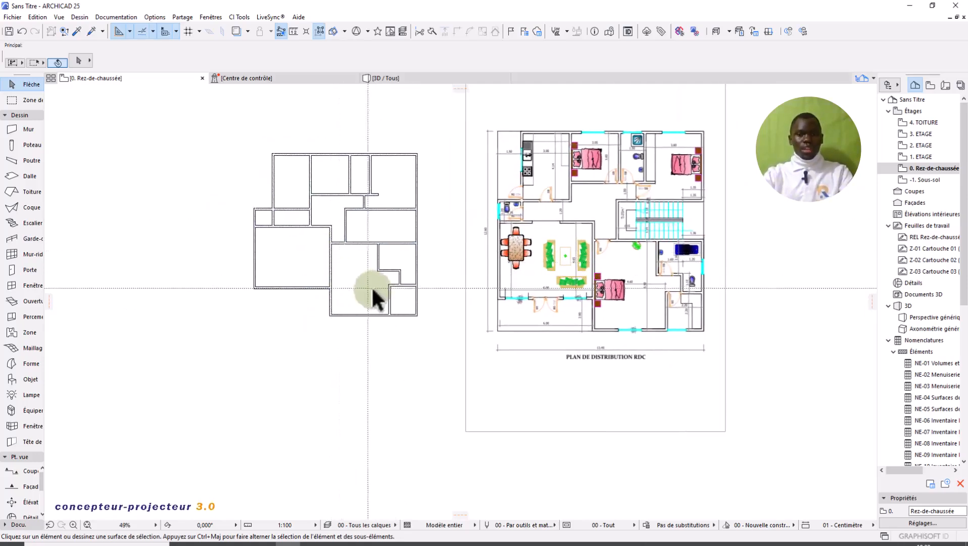
{"action": "middle_click_drag", "start_coordinate": [365, 314], "coordinate": [376, 321]}
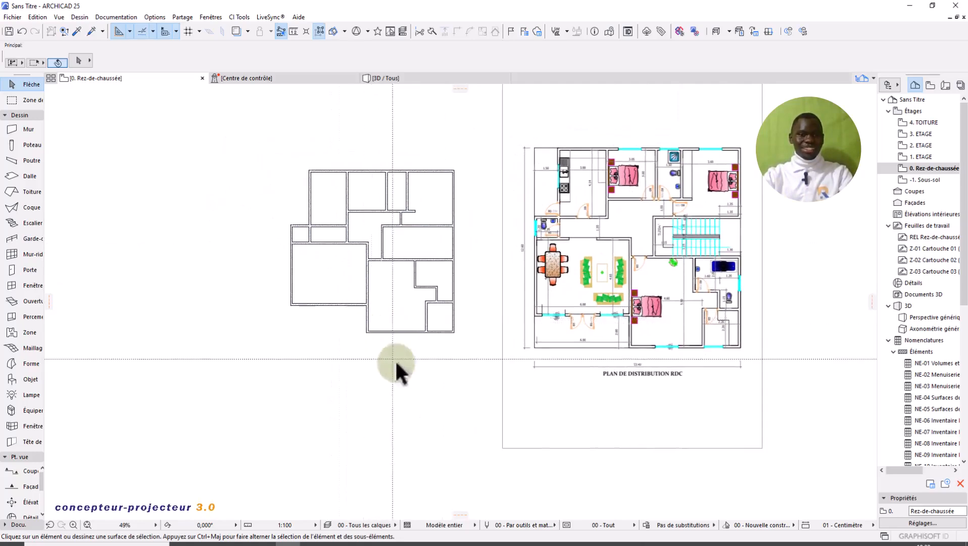
{"action": "scroll", "coordinate": [395, 360], "scroll_direction": "down", "scroll_amount": 2}
{"action": "scroll", "coordinate": [671, 349], "scroll_direction": "up", "scroll_amount": 1}
{"action": "scroll", "coordinate": [671, 349], "scroll_direction": "up", "scroll_amount": 4}
{"action": "scroll", "coordinate": [548, 343], "scroll_direction": "down", "scroll_amount": 2}
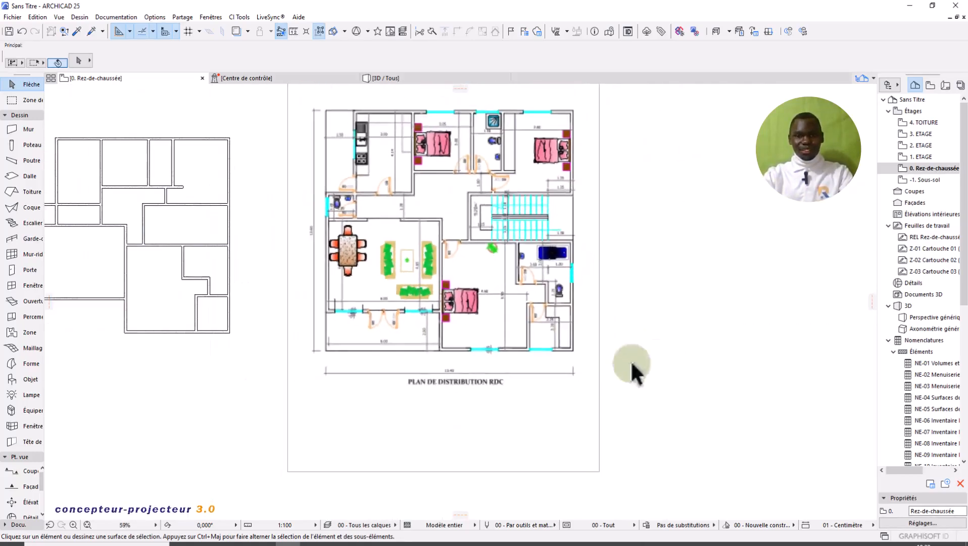
{"action": "scroll", "coordinate": [656, 345], "scroll_direction": "down", "scroll_amount": 3}
{"action": "scroll", "coordinate": [368, 319], "scroll_direction": "up", "scroll_amount": 2}
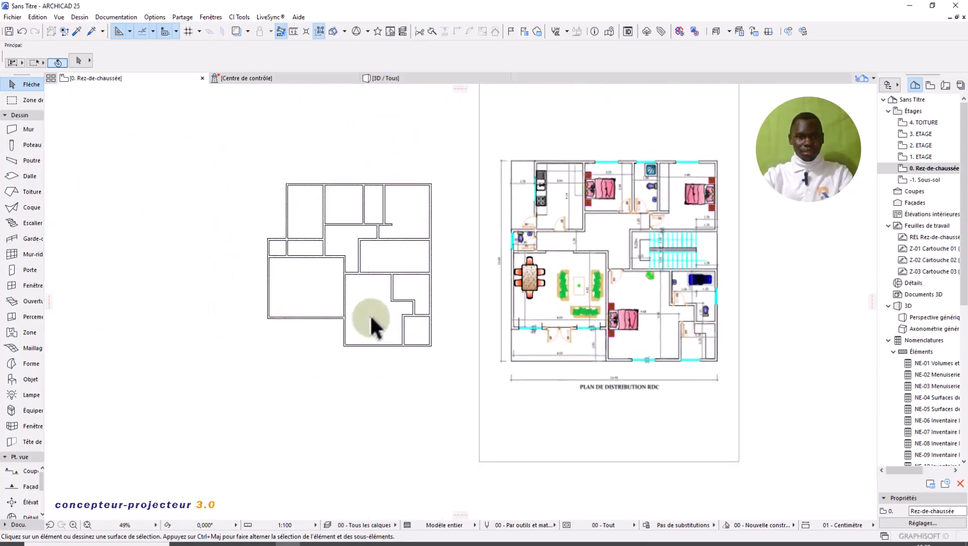
{"action": "middle_click_drag", "start_coordinate": [371, 317], "coordinate": [409, 336]}
{"action": "scroll", "coordinate": [407, 332], "scroll_direction": "up", "scroll_amount": 1}
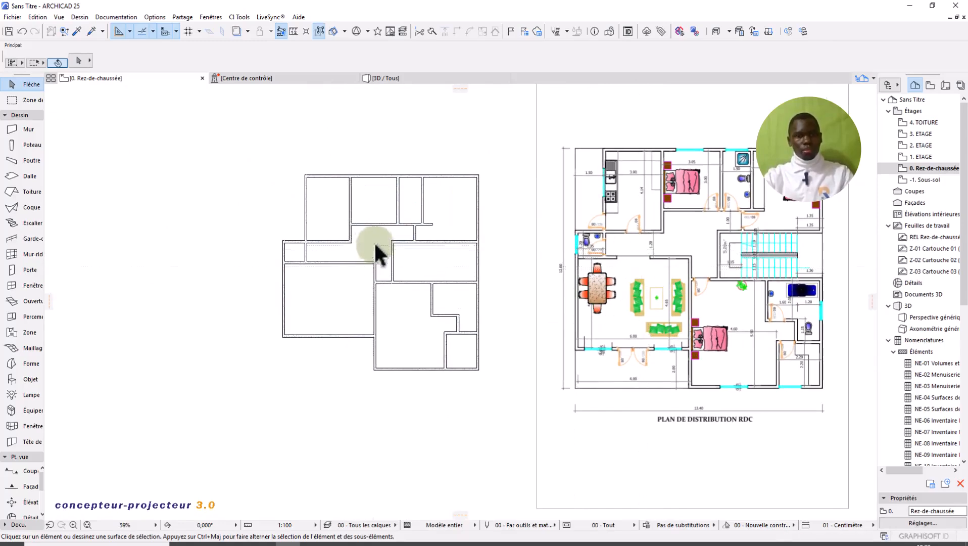
{"action": "scroll", "coordinate": [404, 258], "scroll_direction": "down", "scroll_amount": 1}
{"action": "scroll", "coordinate": [480, 267], "scroll_direction": "up", "scroll_amount": 4}
{"action": "scroll", "coordinate": [587, 286], "scroll_direction": "up", "scroll_amount": 4}
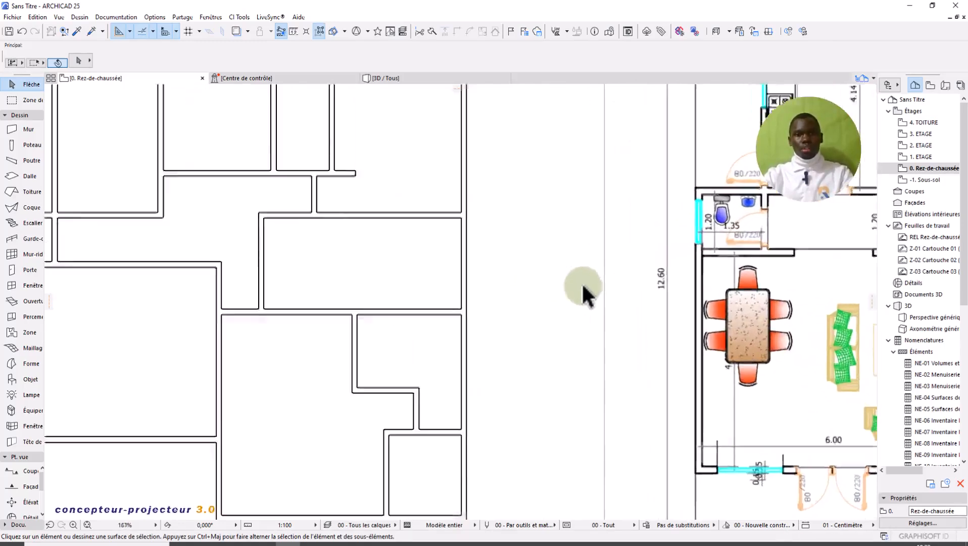
- Try to move the reference drawing so the plan's left exterior wall meets the right exterior wall of the model
{"action": "scroll", "coordinate": [601, 303], "scroll_direction": "up", "scroll_amount": 10}
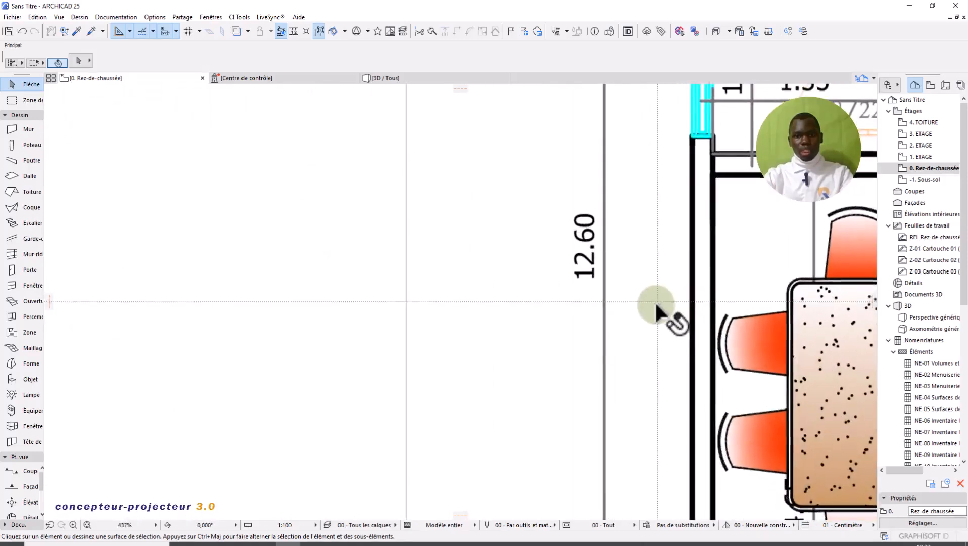
{"action": "scroll", "coordinate": [656, 309], "scroll_direction": "down", "scroll_amount": 4}
{"action": "left_click", "coordinate": [677, 315]}
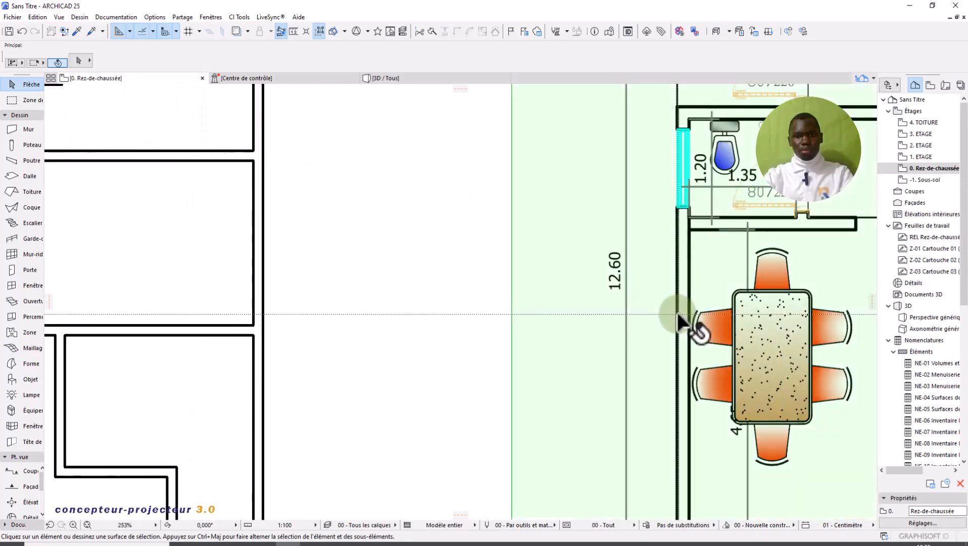
{"action": "left_click", "coordinate": [512, 315]}
{"action": "scroll", "coordinate": [572, 318], "scroll_direction": "down", "scroll_amount": 5}
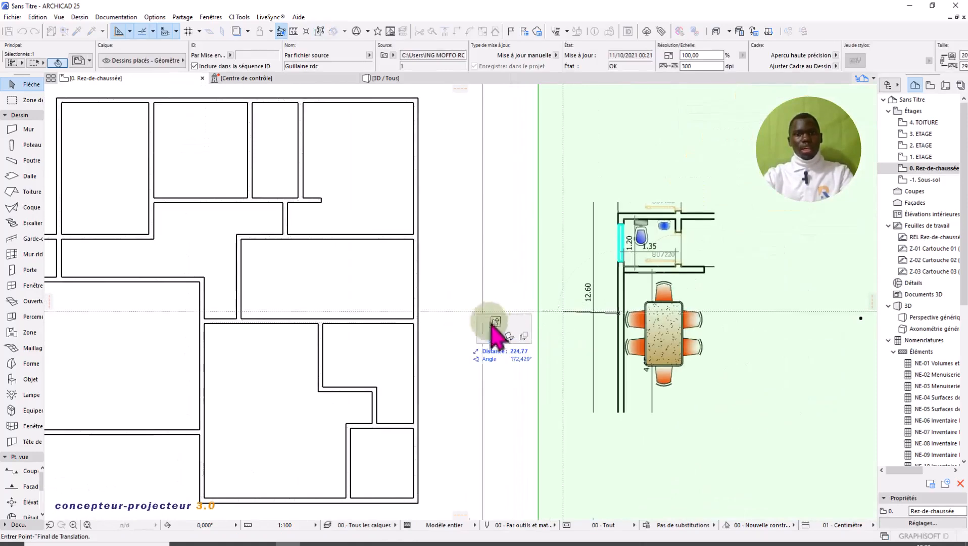
{"action": "left_click", "coordinate": [414, 314]}
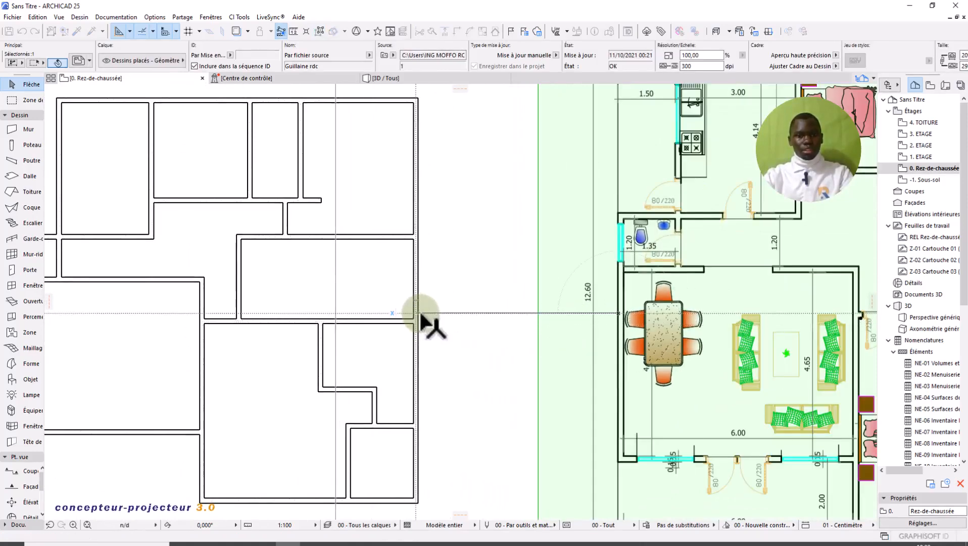
{"action": "scroll", "coordinate": [418, 319], "scroll_direction": "up", "scroll_amount": 3}
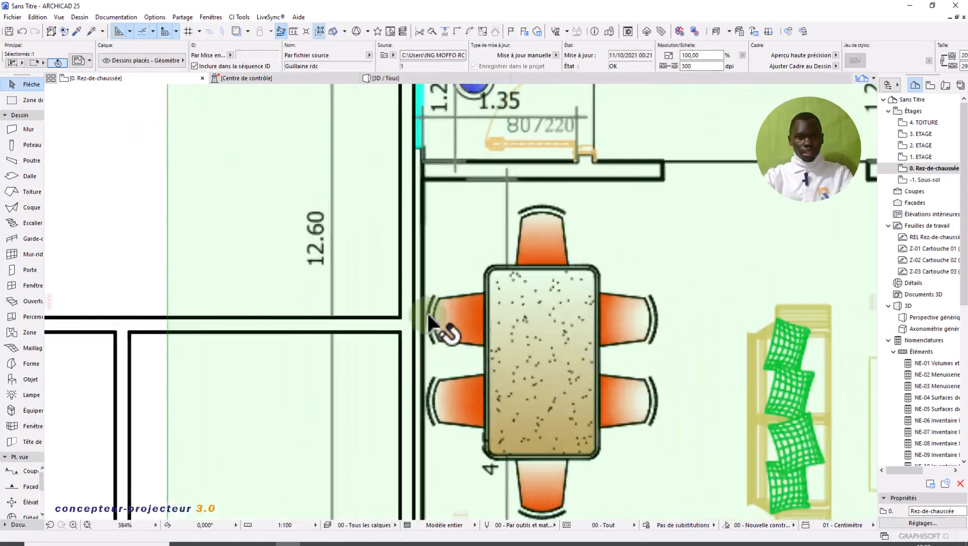
{"action": "scroll", "coordinate": [427, 312], "scroll_direction": "down", "scroll_amount": 7}
- Move the reference drawing back away from the modelled walls and deselect it
{"action": "left_click", "coordinate": [366, 263]}
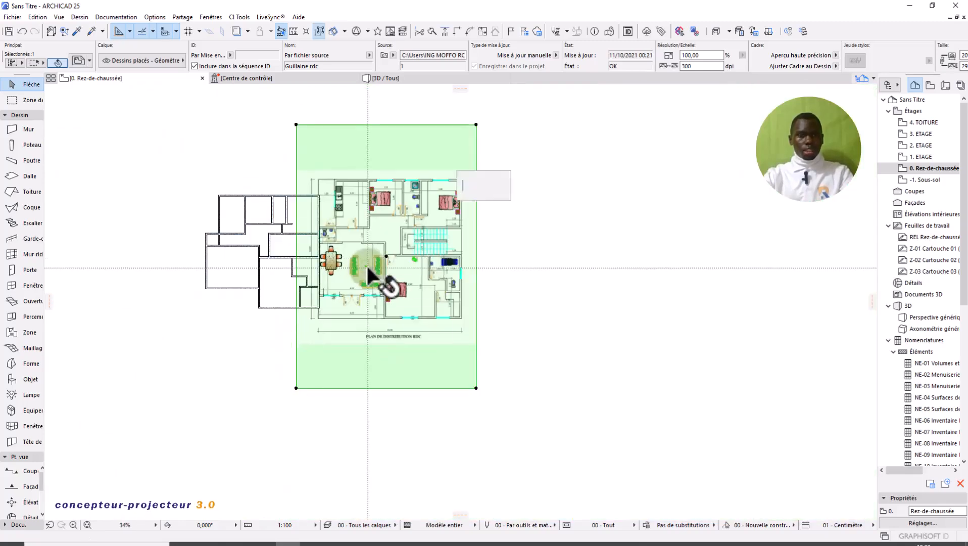
{"action": "left_click", "coordinate": [479, 258]}
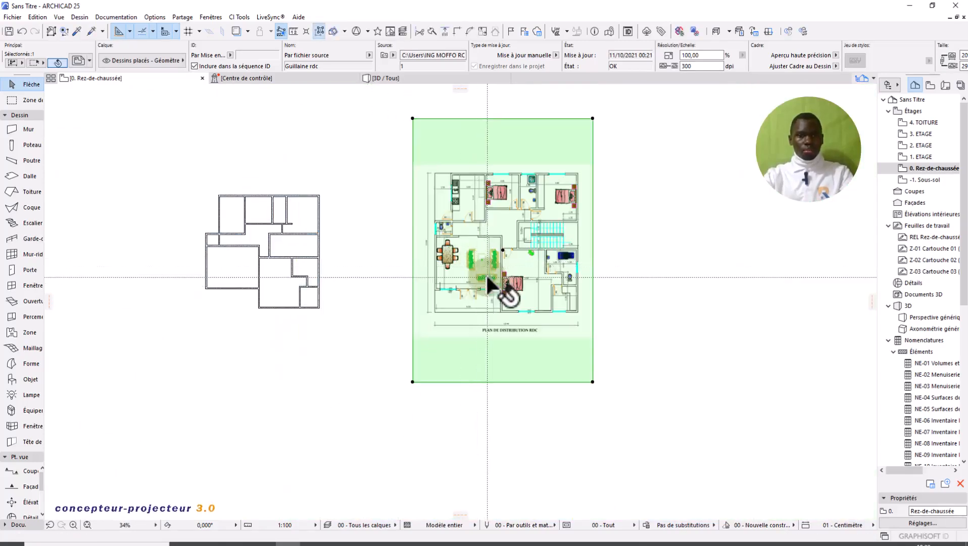
{"action": "right_click", "coordinate": [526, 303]}
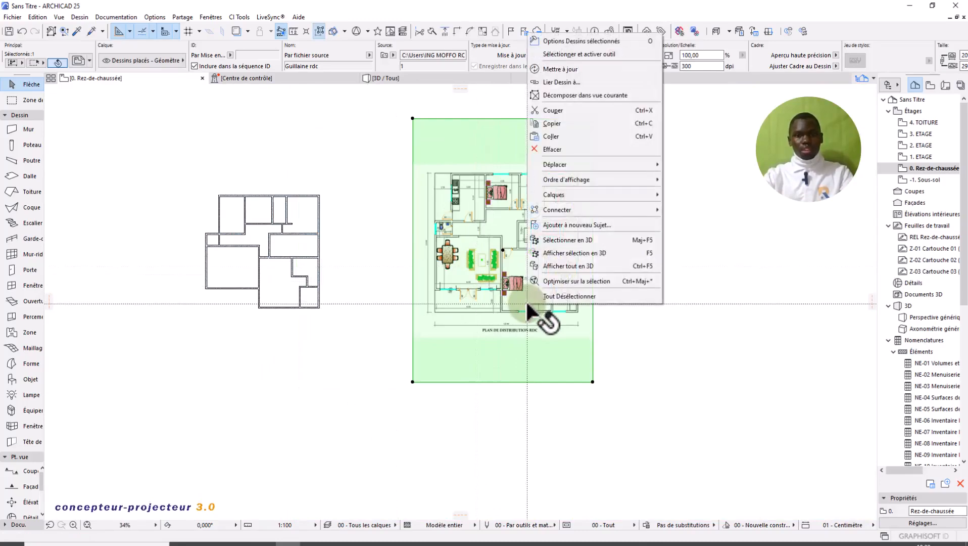
{"action": "left_click", "coordinate": [760, 347]}
{"action": "left_click", "coordinate": [602, 300]}
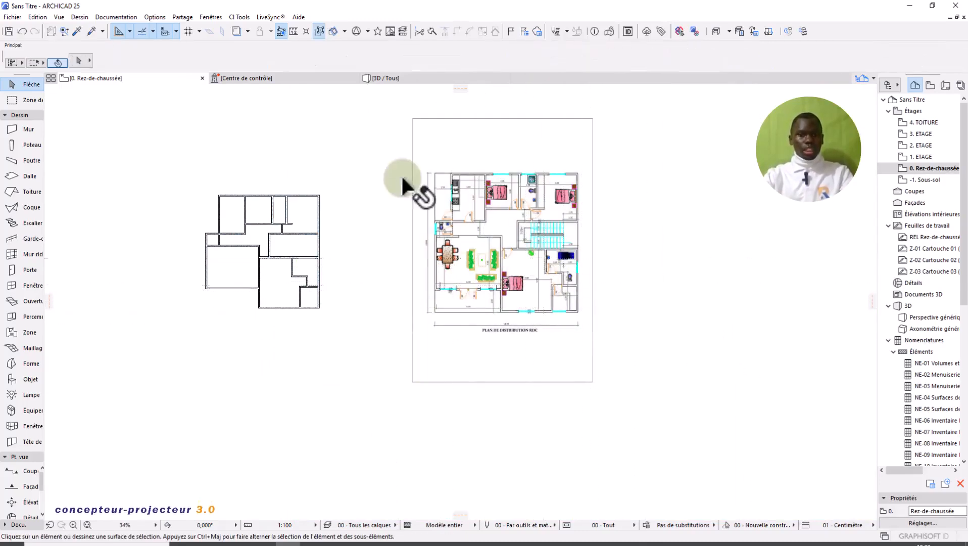
{"action": "scroll", "coordinate": [401, 177], "scroll_direction": "up", "scroll_amount": 3}
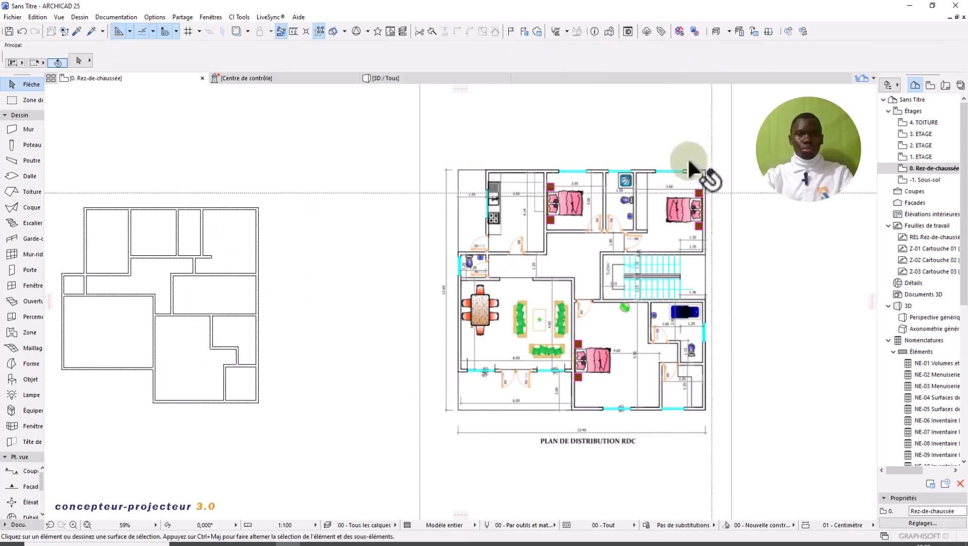
{"action": "scroll", "coordinate": [641, 297], "scroll_direction": "down", "scroll_amount": 1}
{"action": "scroll", "coordinate": [641, 298], "scroll_direction": "down", "scroll_amount": 3}
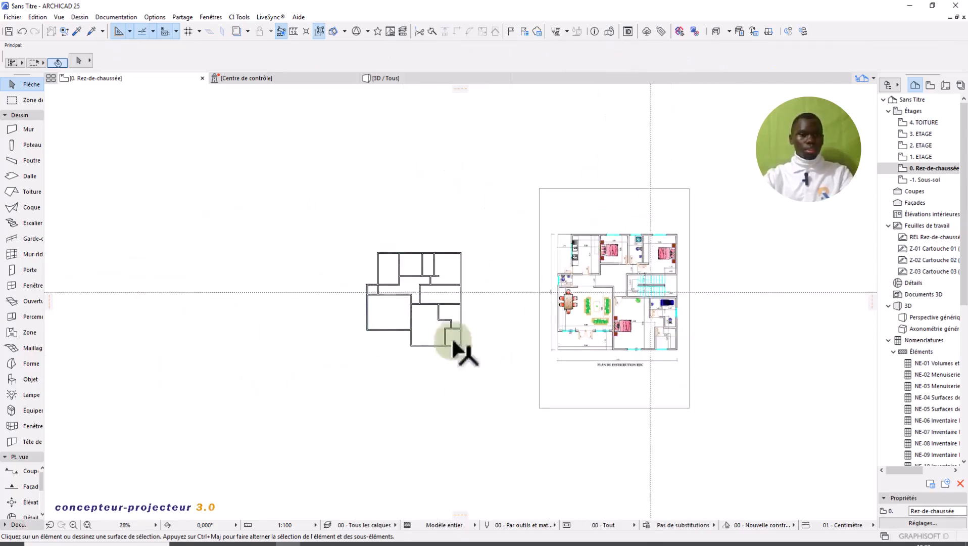
{"action": "scroll", "coordinate": [427, 312], "scroll_direction": "up", "scroll_amount": 5}
{"action": "middle_click_drag", "start_coordinate": [414, 344], "coordinate": [325, 325]}
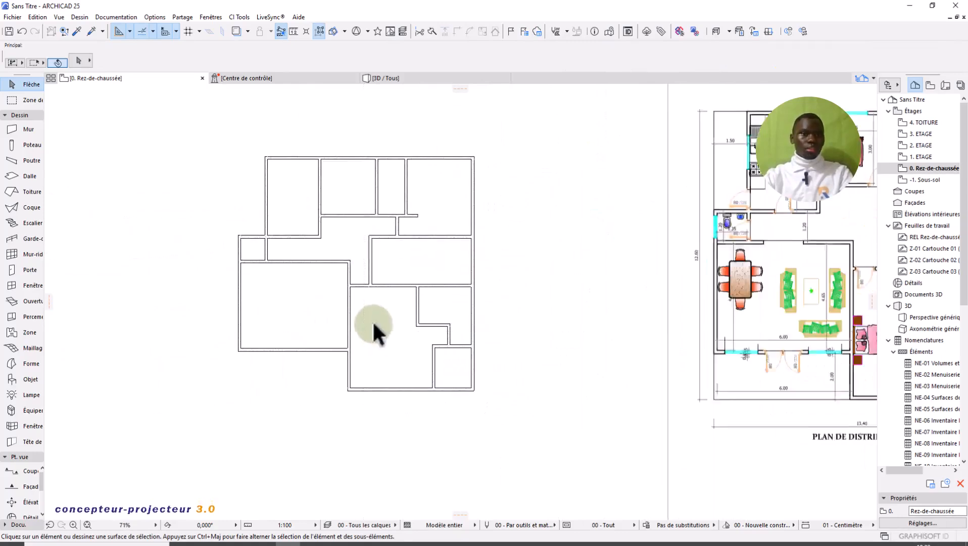
{"action": "scroll", "coordinate": [372, 321], "scroll_direction": "down", "scroll_amount": 3}
- Display the 1. ETAGE floor plan and return to the 0. Rez-de-chaussée plan
{"action": "right_click", "coordinate": [119, 82]}
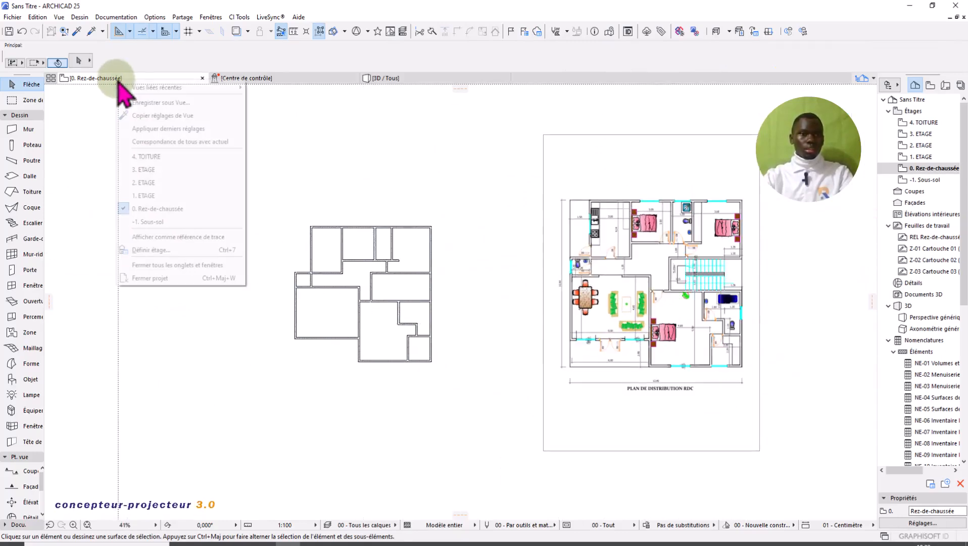
{"action": "left_click", "coordinate": [164, 199]}
{"action": "right_click", "coordinate": [93, 80]}
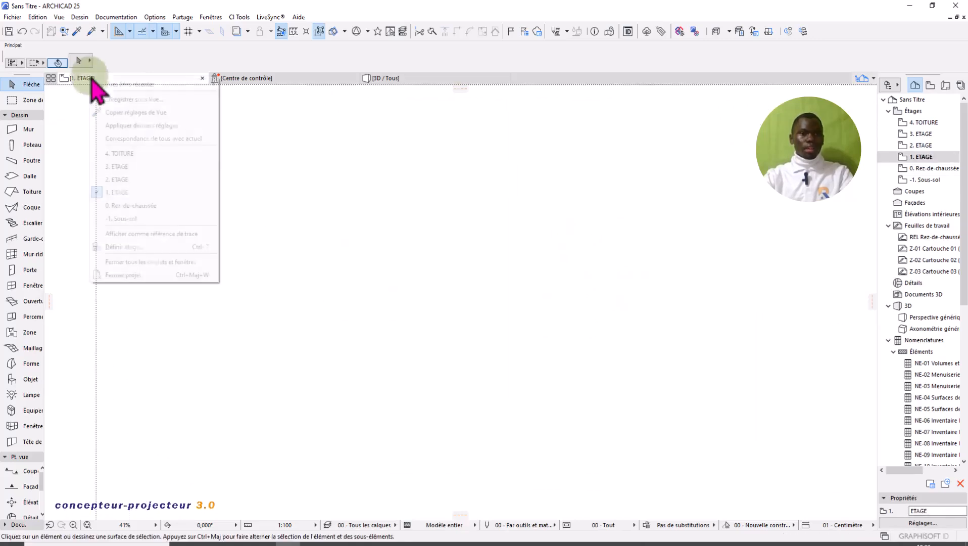
{"action": "left_click", "coordinate": [149, 206]}
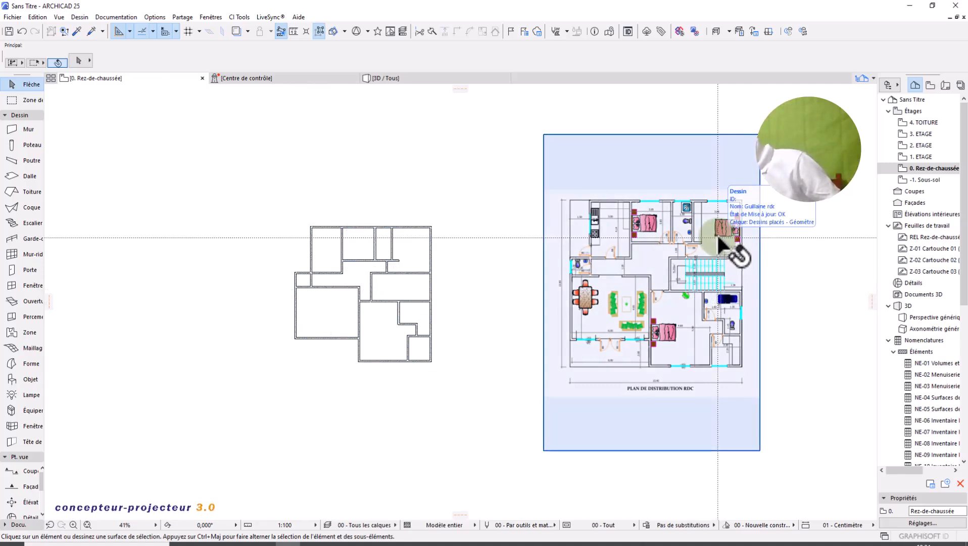
- Display the ground-floor walls in the 3D view, fit them in the window and view them from the front at an angle
{"action": "left_click", "coordinate": [397, 78]}
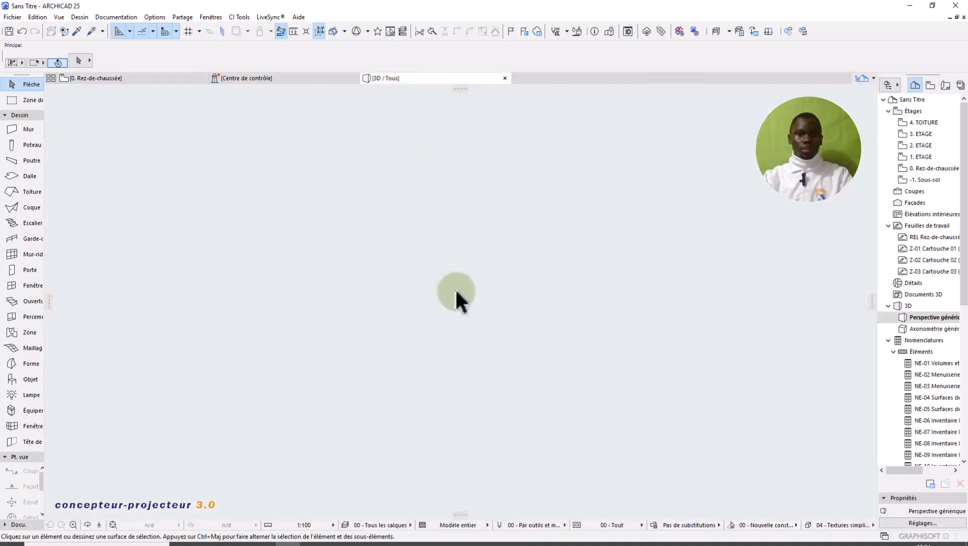
{"action": "right_click", "coordinate": [456, 292]}
{"action": "left_click", "coordinate": [503, 445]}
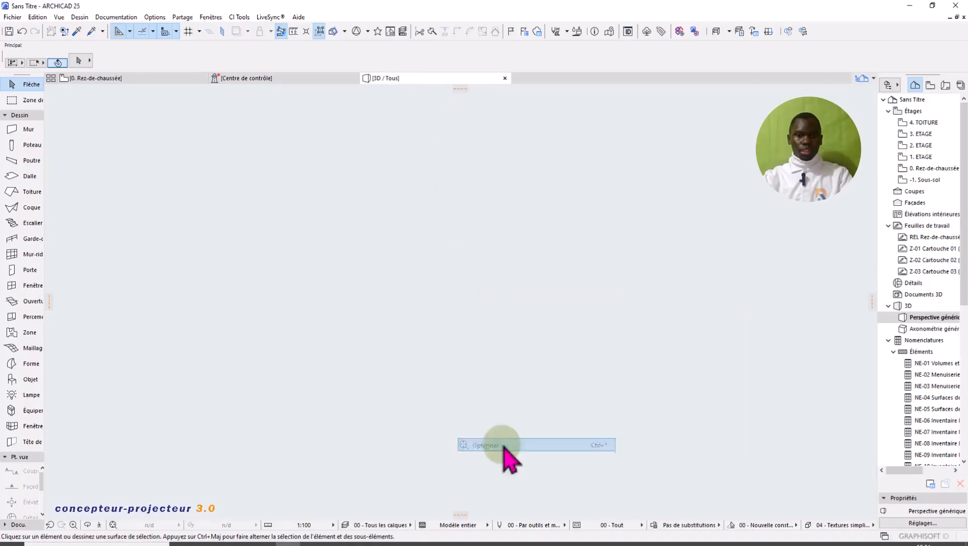
{"action": "scroll", "coordinate": [362, 281], "scroll_direction": "up", "scroll_amount": 5}
{"action": "middle_click_drag", "start_coordinate": [350, 291], "coordinate": [660, 336], "text": "shift"}
{"action": "middle_click_drag", "start_coordinate": [423, 371], "coordinate": [208, 231], "text": "shift"}
- Select all the ground-floor walls and disable the log-wall option (Utiliser mur en rondins) in their model details
{"action": "left_click_drag", "start_coordinate": [183, 187], "coordinate": [623, 421]}
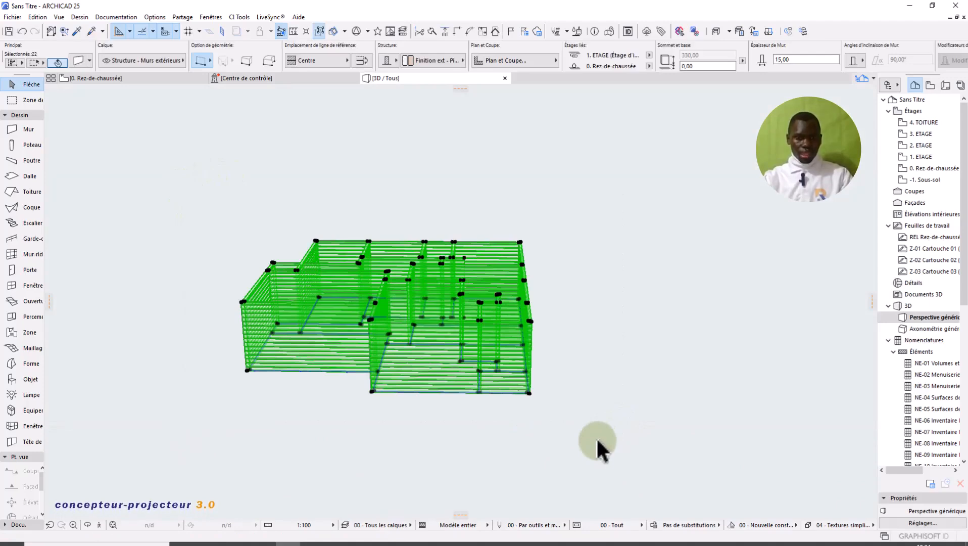
{"action": "key", "text": "ctrl+t"}
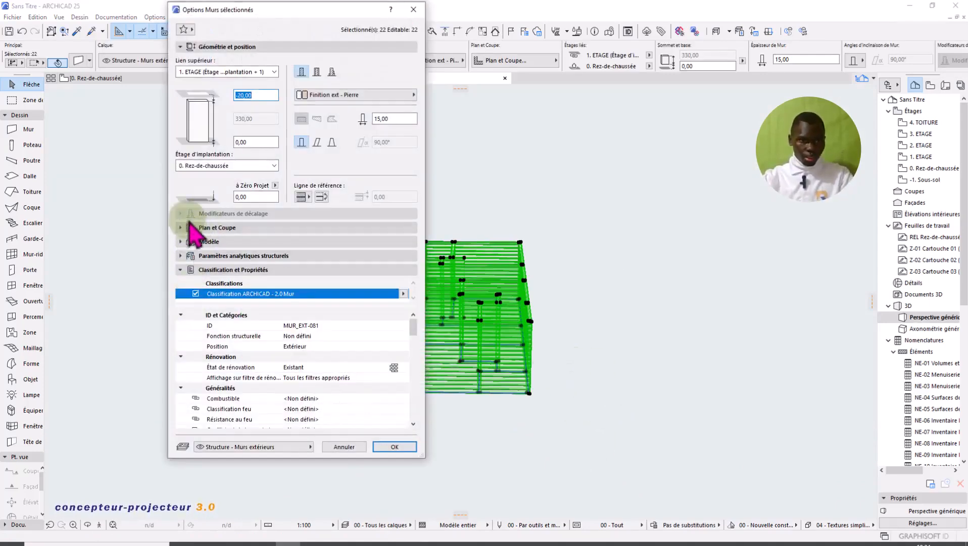
{"action": "left_click", "coordinate": [180, 228]}
{"action": "left_click", "coordinate": [181, 228]}
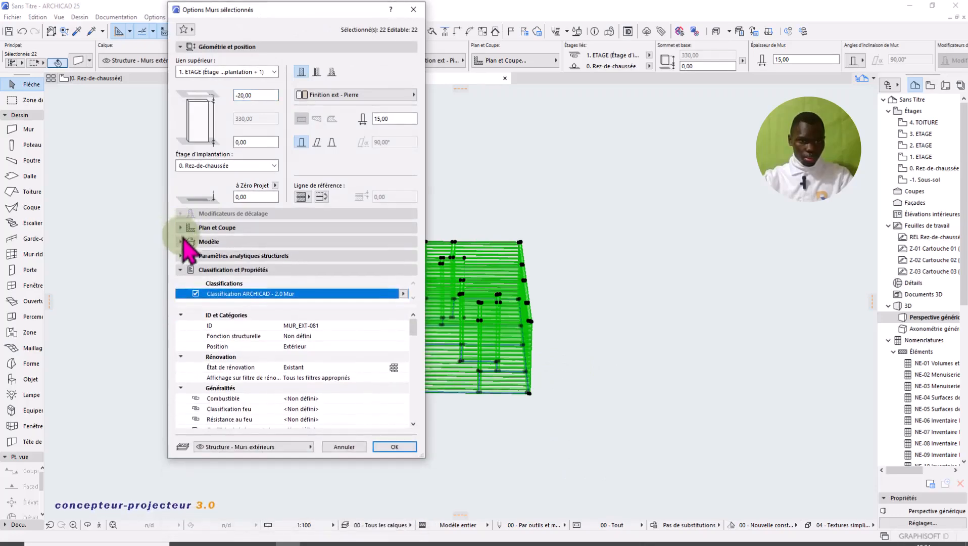
{"action": "left_click", "coordinate": [181, 241]}
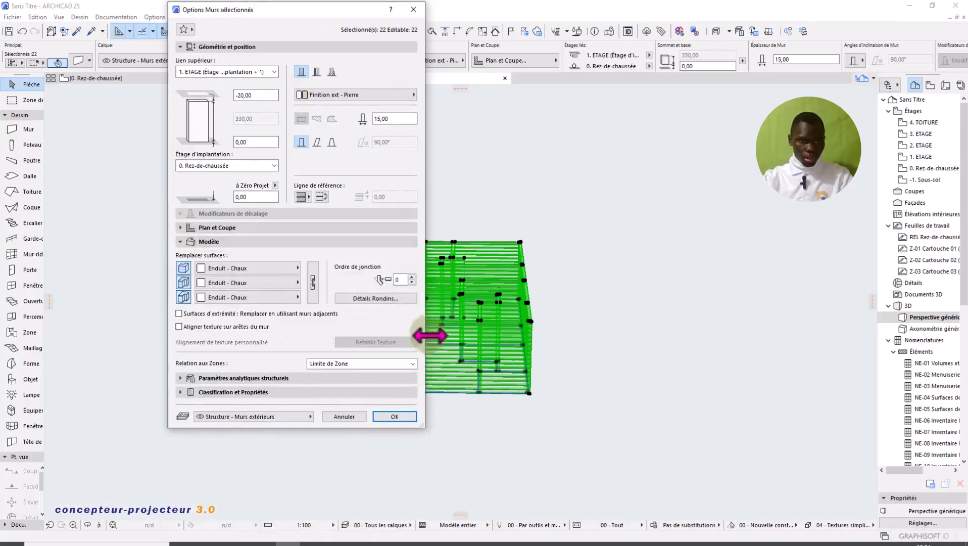
{"action": "left_click", "coordinate": [376, 299]}
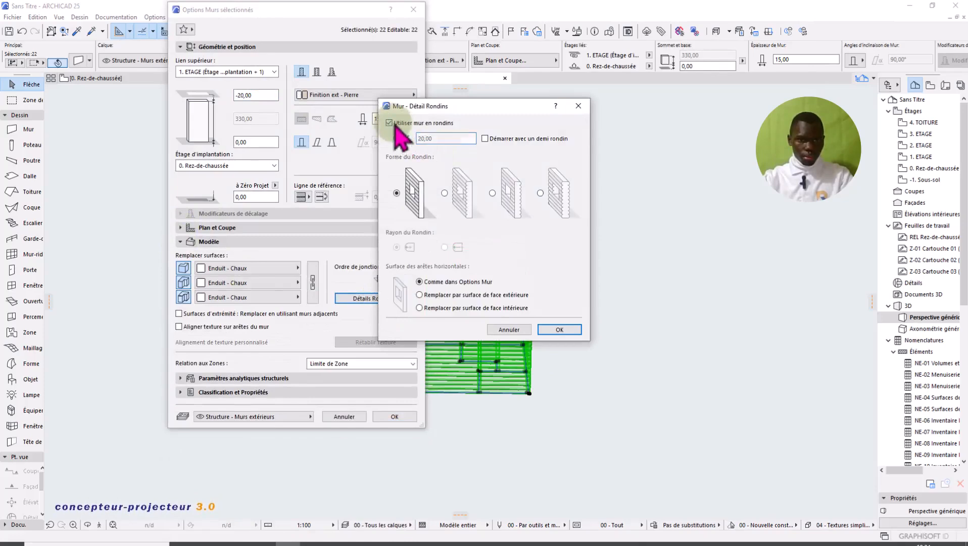
{"action": "left_click", "coordinate": [557, 330]}
{"action": "left_click", "coordinate": [407, 417]}
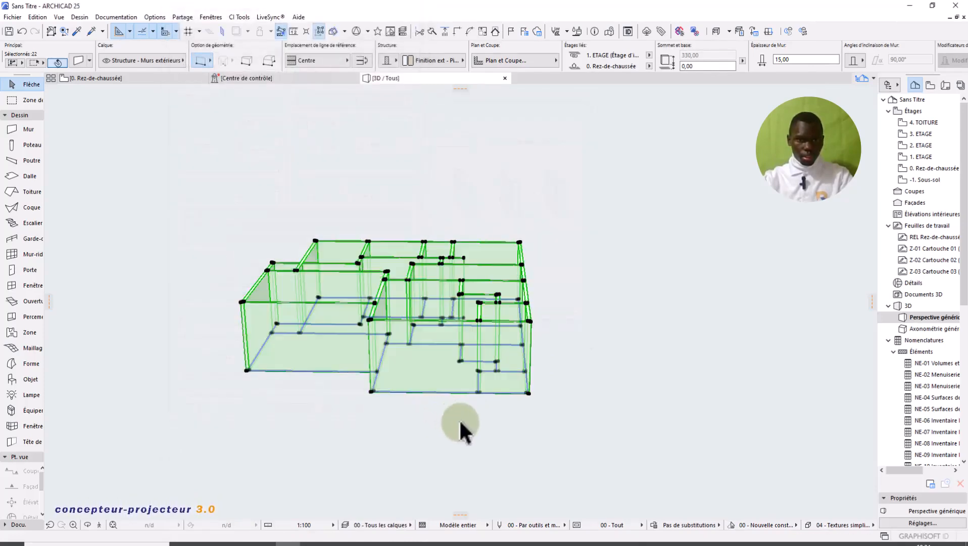
{"action": "left_click", "coordinate": [463, 420]}
- Inspect the smooth ground-floor walls from several sides in 3D
{"action": "scroll", "coordinate": [450, 370], "scroll_direction": "up", "scroll_amount": 5}
{"action": "scroll", "coordinate": [310, 325], "scroll_direction": "up", "scroll_amount": 2}
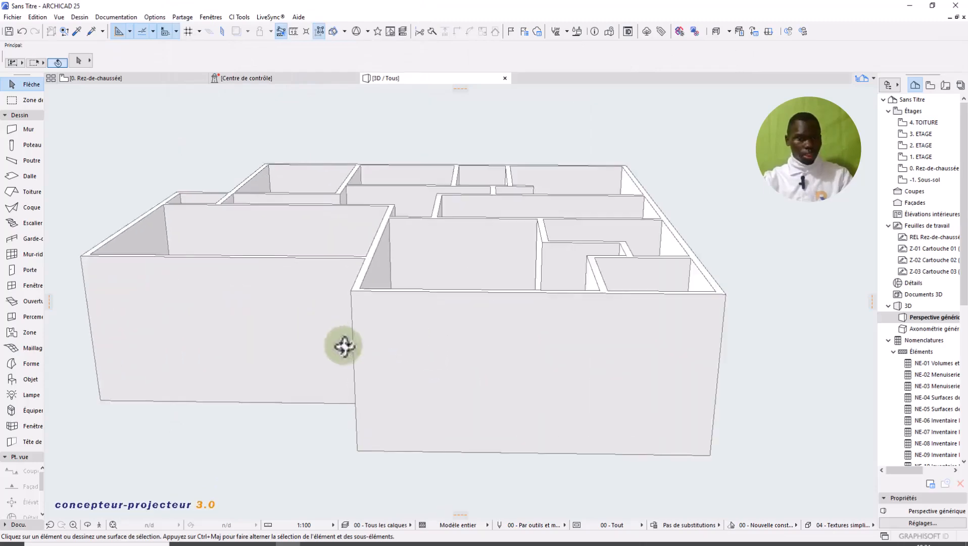
{"action": "middle_click_drag", "start_coordinate": [345, 345], "coordinate": [182, 320], "text": "shift"}
{"action": "scroll", "coordinate": [219, 222], "scroll_direction": "down", "scroll_amount": 4}
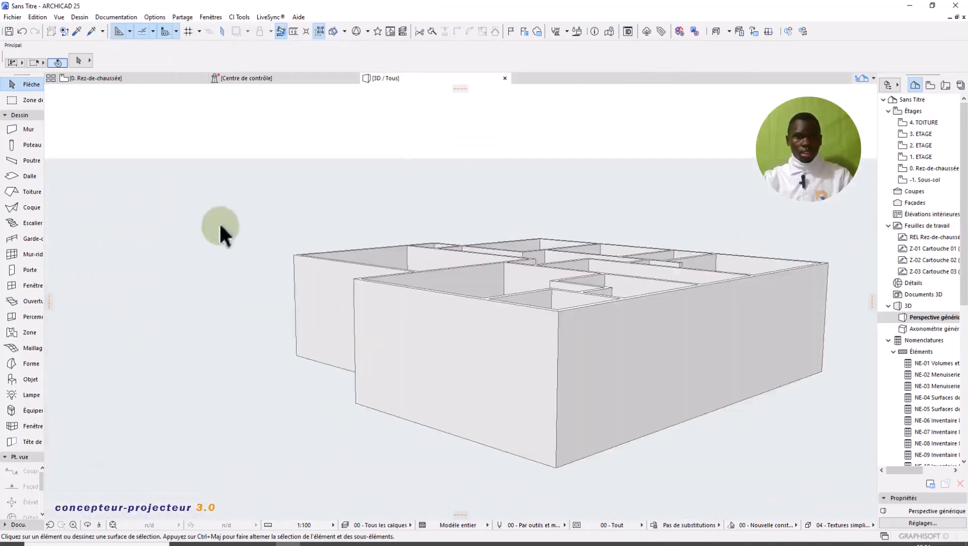
{"action": "middle_click_drag", "start_coordinate": [556, 335], "coordinate": [450, 314], "text": "shift"}
- Return to the 0. Rez-de-chaussée floor plan and display the 1. ETAGE plan above it
{"action": "left_click", "coordinate": [134, 78]}
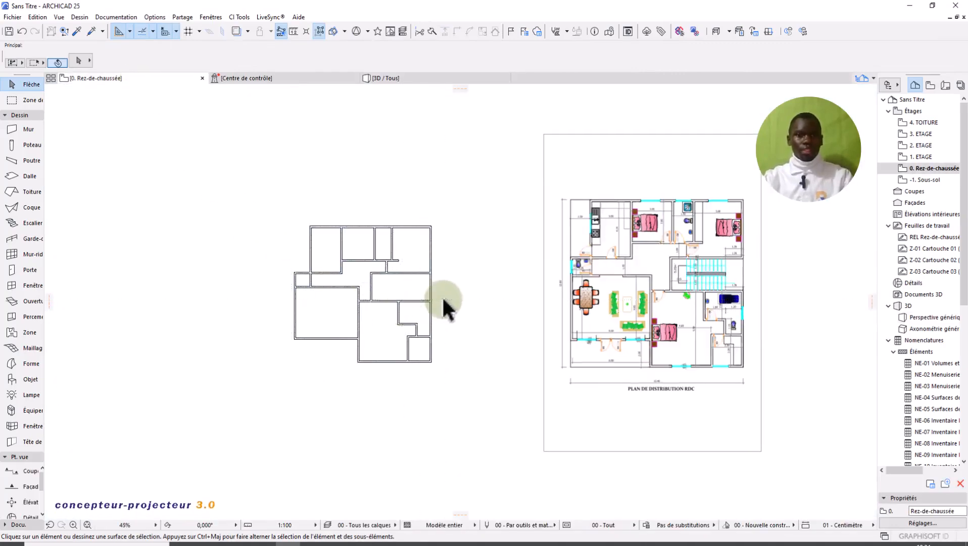
{"action": "scroll", "coordinate": [441, 296], "scroll_direction": "up", "scroll_amount": 2}
{"action": "scroll", "coordinate": [399, 280], "scroll_direction": "down", "scroll_amount": 2}
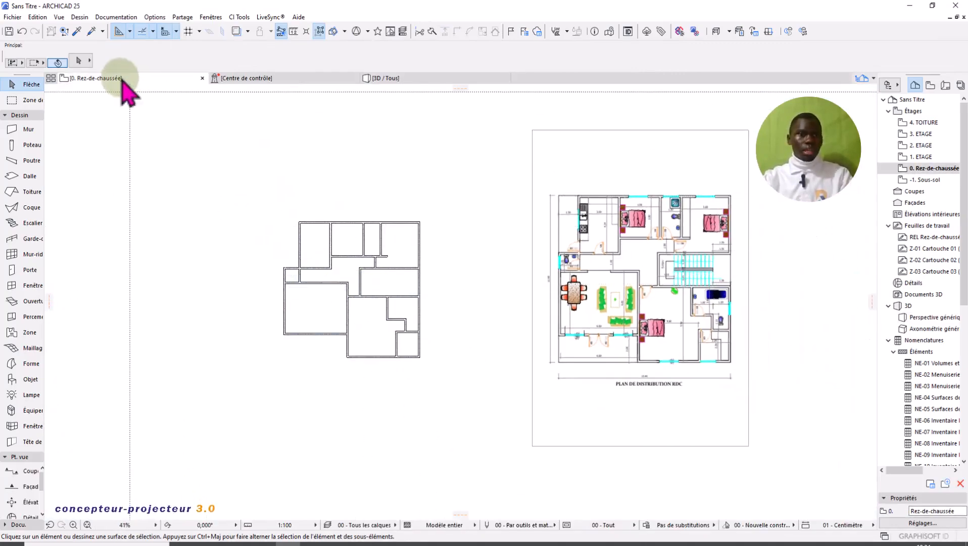
{"action": "right_click", "coordinate": [122, 79]}
{"action": "left_click", "coordinate": [181, 197]}
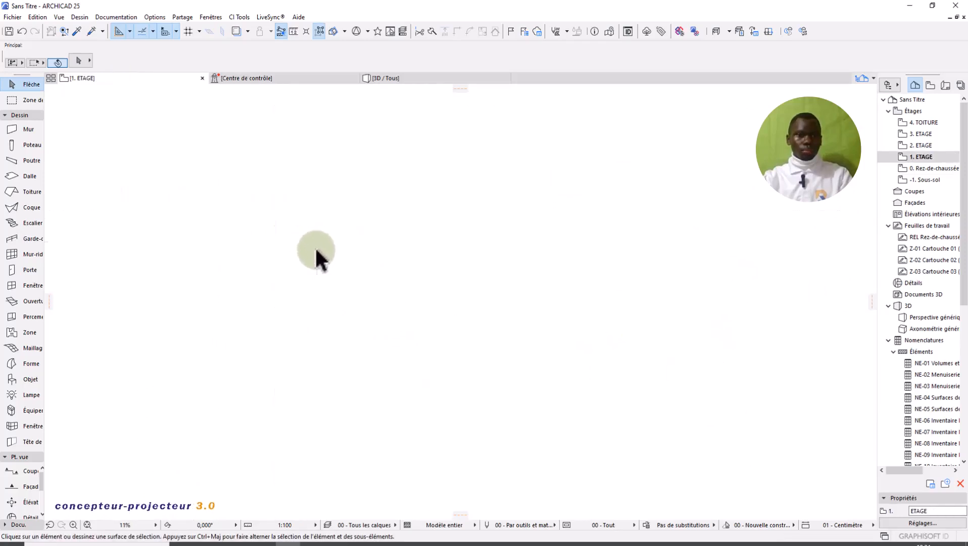
{"action": "right_click", "coordinate": [317, 251]}
{"action": "left_click", "coordinate": [457, 260]}
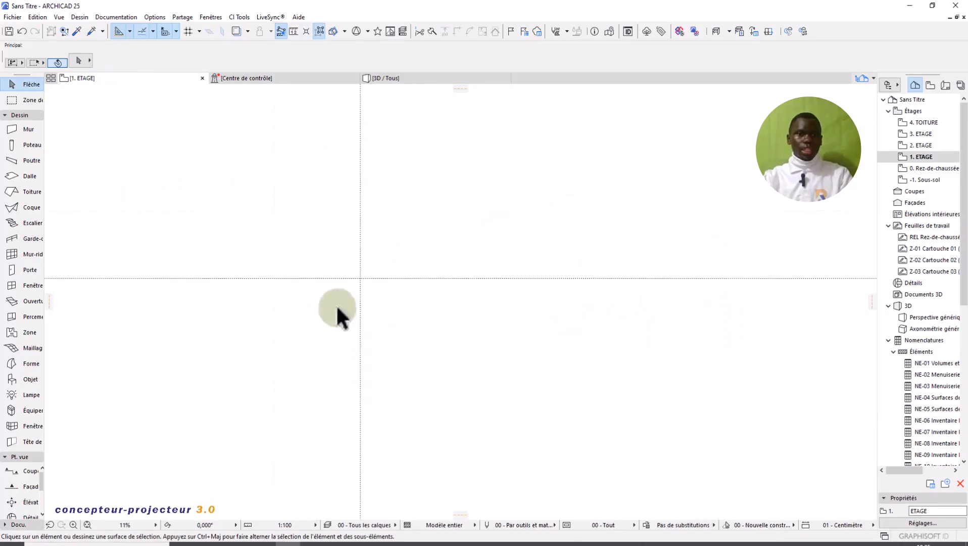
{"action": "middle_click_drag", "start_coordinate": [337, 307], "coordinate": [562, 393]}
{"action": "scroll", "coordinate": [339, 339], "scroll_direction": "down", "scroll_amount": 5}
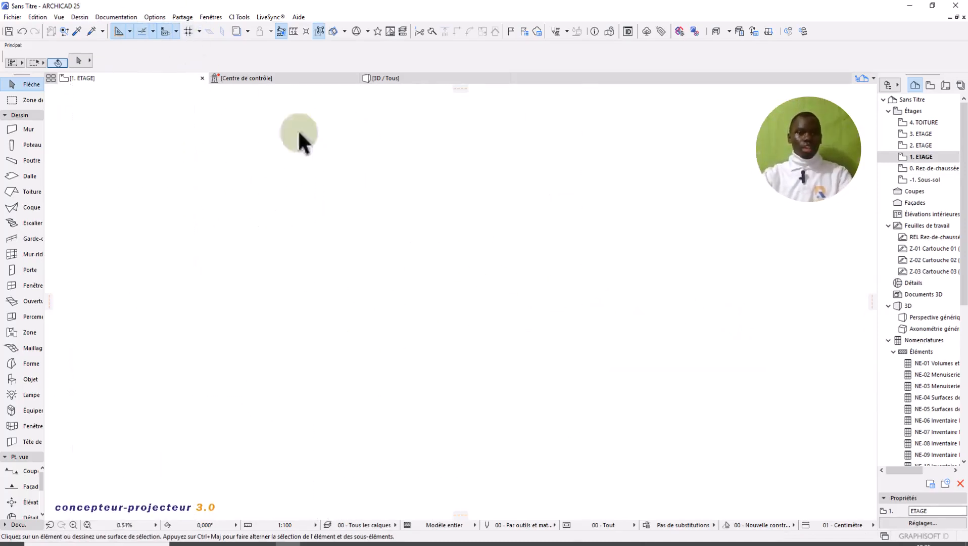
{"action": "middle_click_drag", "start_coordinate": [571, 245], "coordinate": [451, 295]}
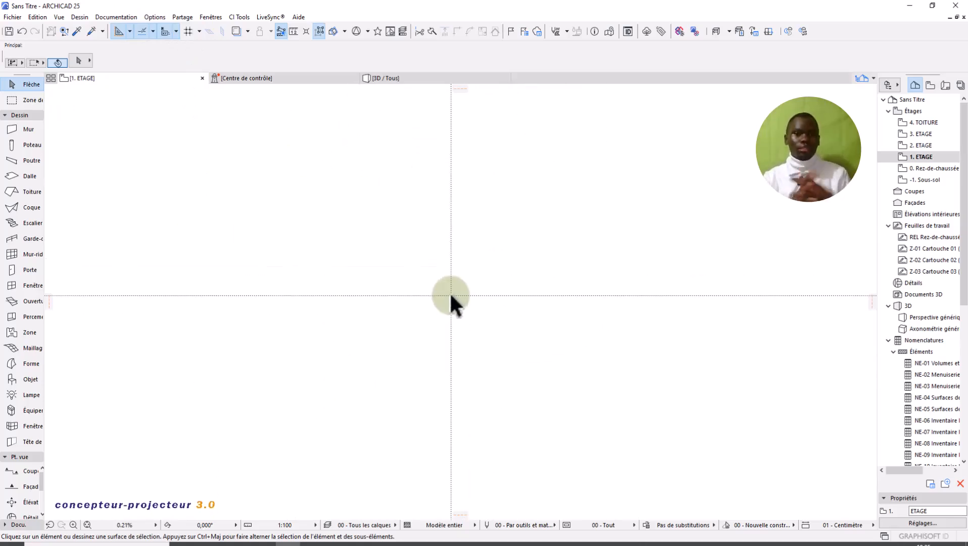
{"action": "middle_click_drag", "start_coordinate": [451, 295], "coordinate": [402, 508]}
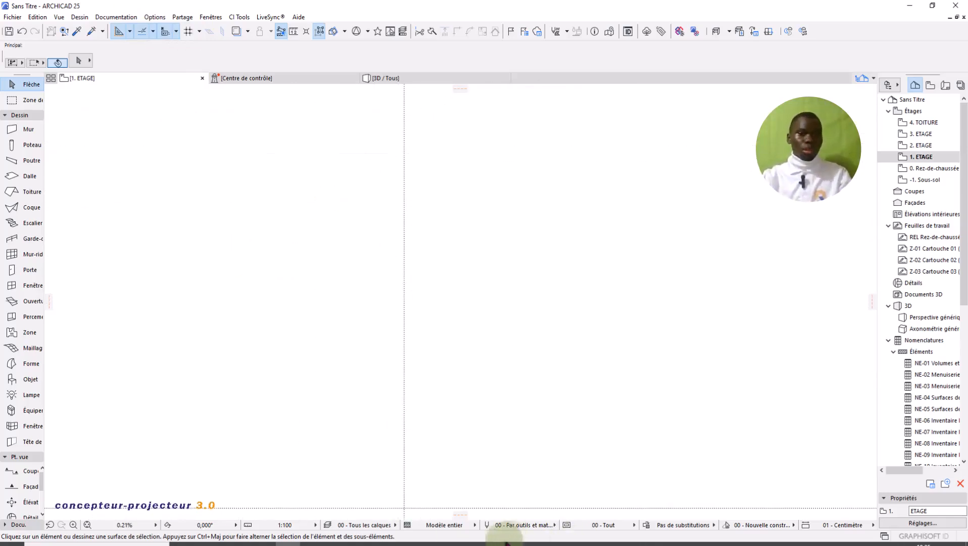
- Switch to the photo viewer, examine the house renderings gggg.jpg and H4YH.jpg, and return to ARCHICAD
{"action": "mouse_move", "coordinate": [506, 542]}
{"action": "left_click", "coordinate": [525, 500]}
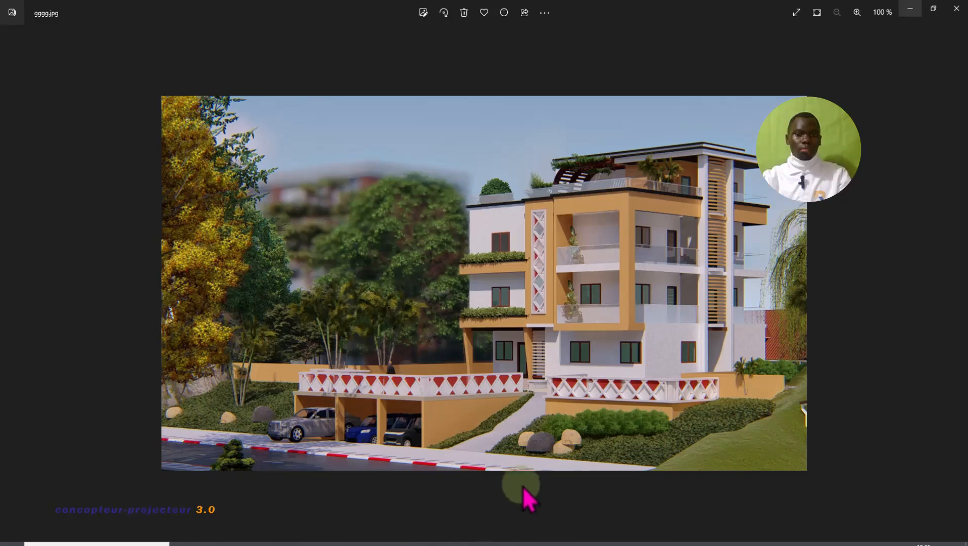
{"action": "left_click", "coordinate": [959, 285]}
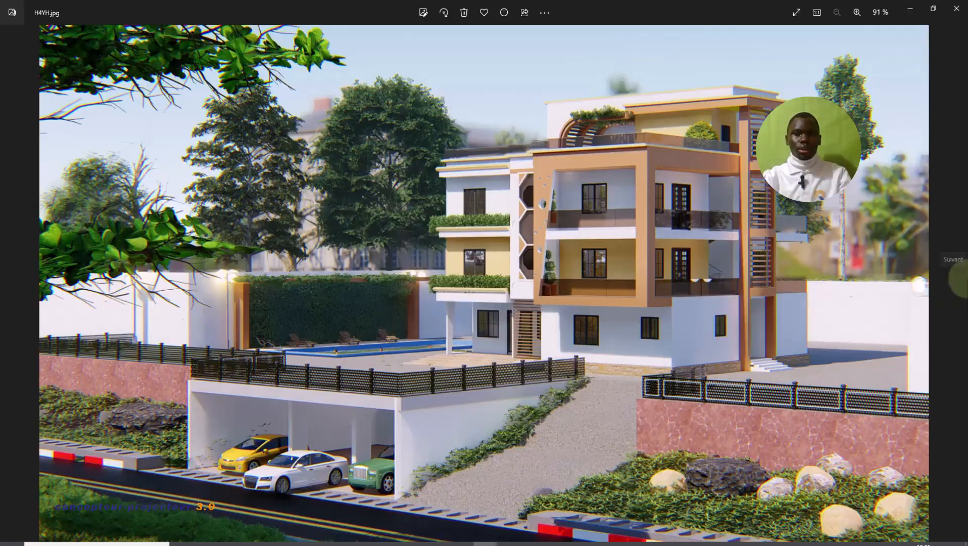
{"action": "left_click", "coordinate": [18, 287]}
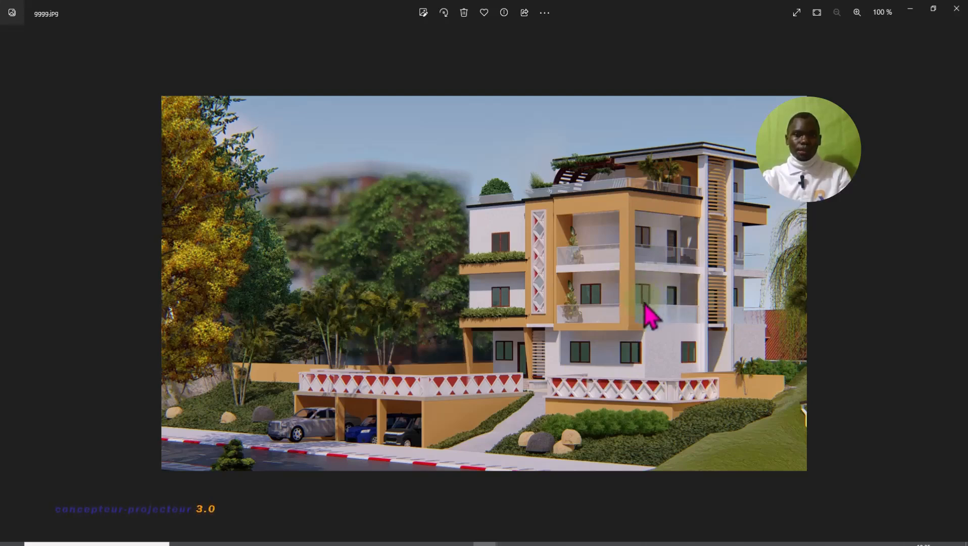
{"action": "left_click", "coordinate": [961, 302]}
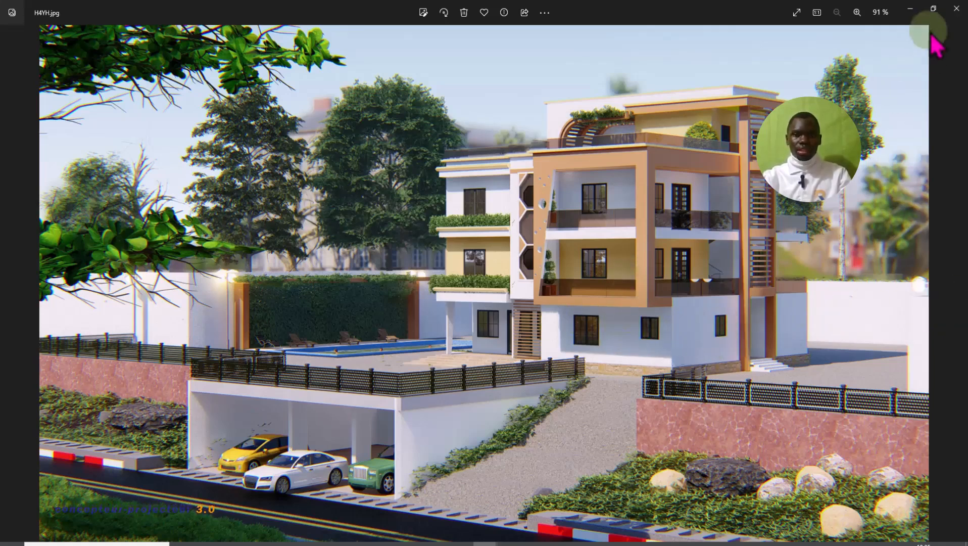
{"action": "left_click", "coordinate": [907, 10]}
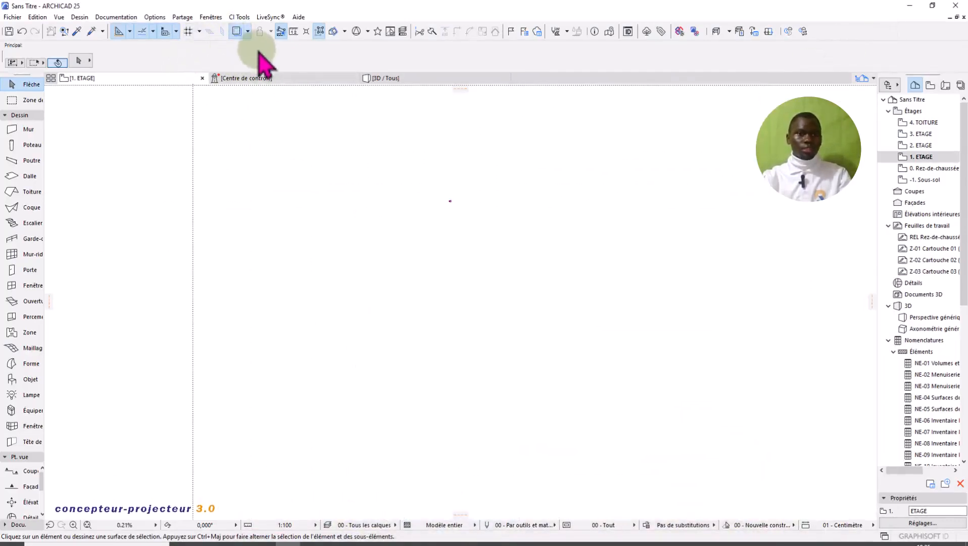
- Show the ground floor as a trace reference on the 1. ETAGE plan and bring its walls and drawing into view
{"action": "scroll", "coordinate": [513, 316], "scroll_direction": "down", "scroll_amount": 3}
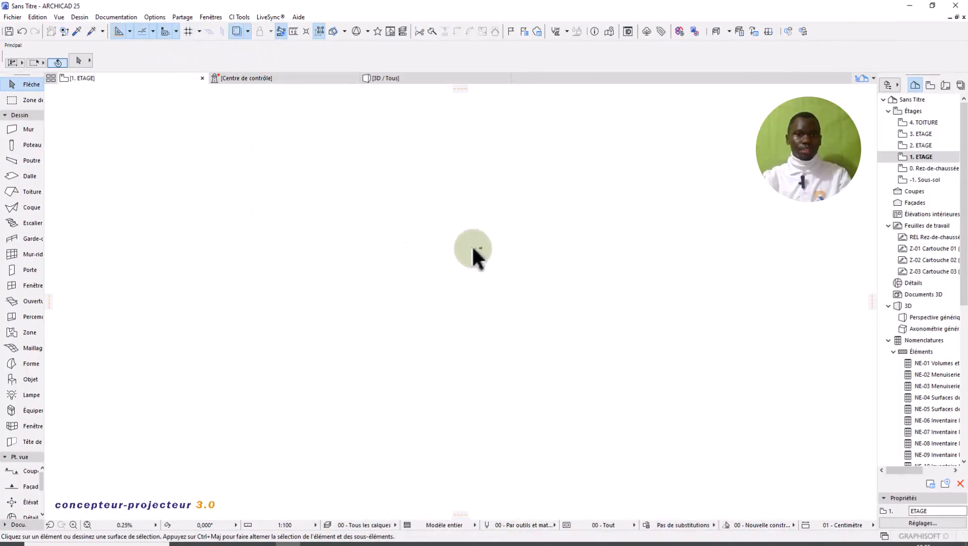
{"action": "scroll", "coordinate": [458, 263], "scroll_direction": "up", "scroll_amount": 5}
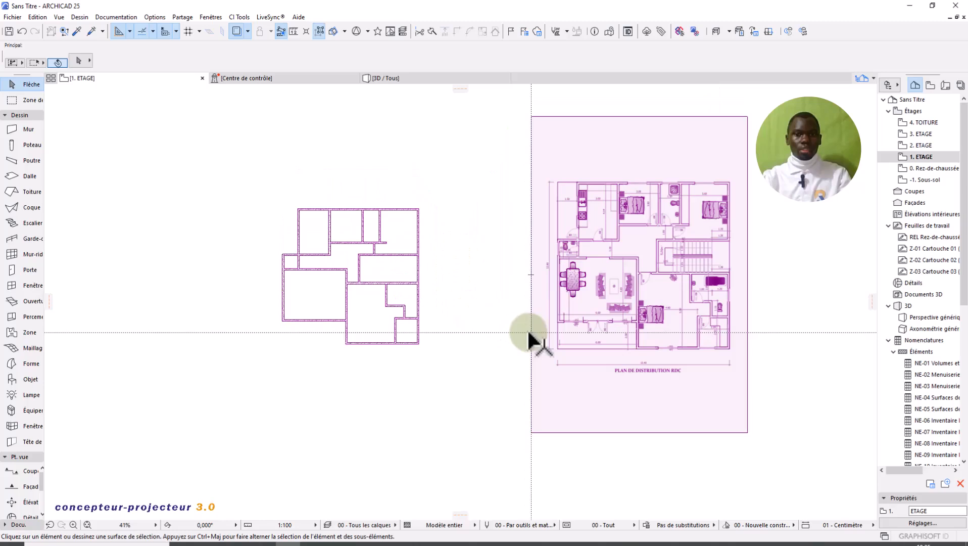
{"action": "middle_click_drag", "start_coordinate": [458, 338], "coordinate": [466, 350]}
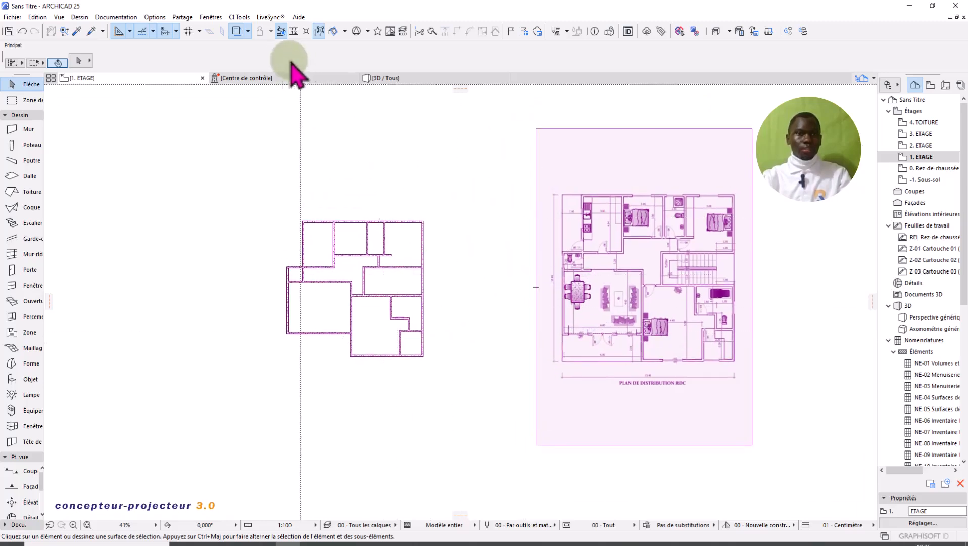
- Toggle the trace reference off and back on to compare the 1. ETAGE plan with and without it
{"action": "left_click", "coordinate": [246, 31]}
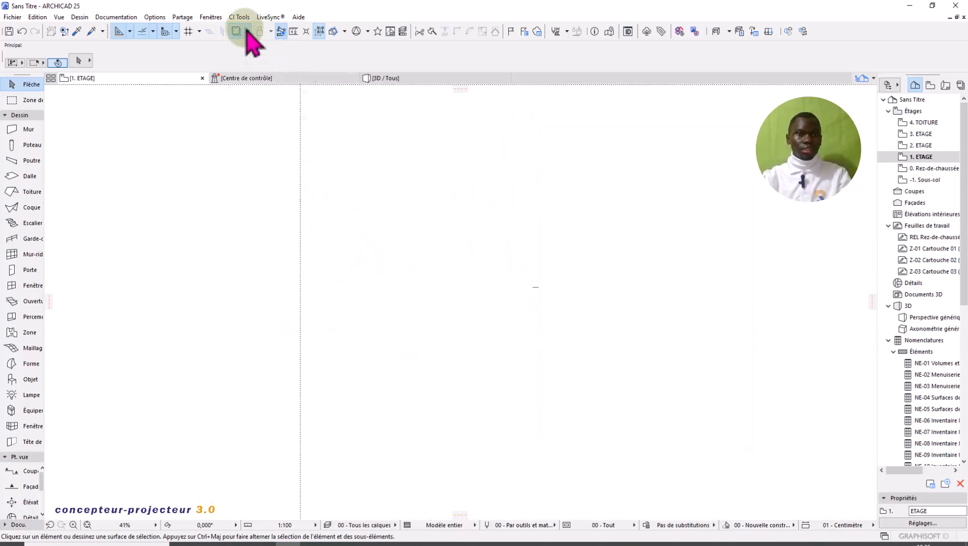
{"action": "left_click", "coordinate": [247, 31]}
{"action": "left_click", "coordinate": [240, 31]}
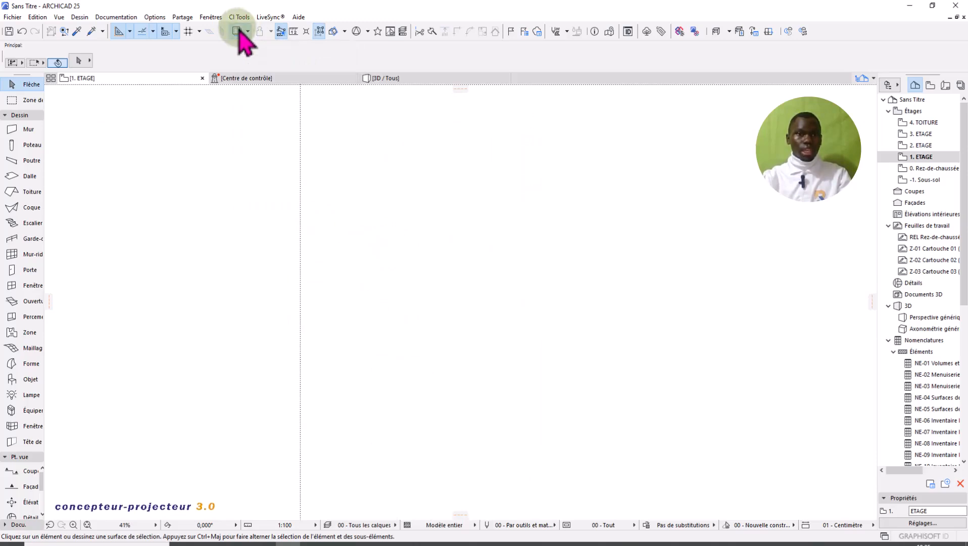
{"action": "left_click", "coordinate": [240, 31]}
- Review the choices for which storey or view serves as the trace reference, leaving the options without changing them
{"action": "left_click", "coordinate": [248, 32]}
{"action": "mouse_move", "coordinate": [277, 49]}
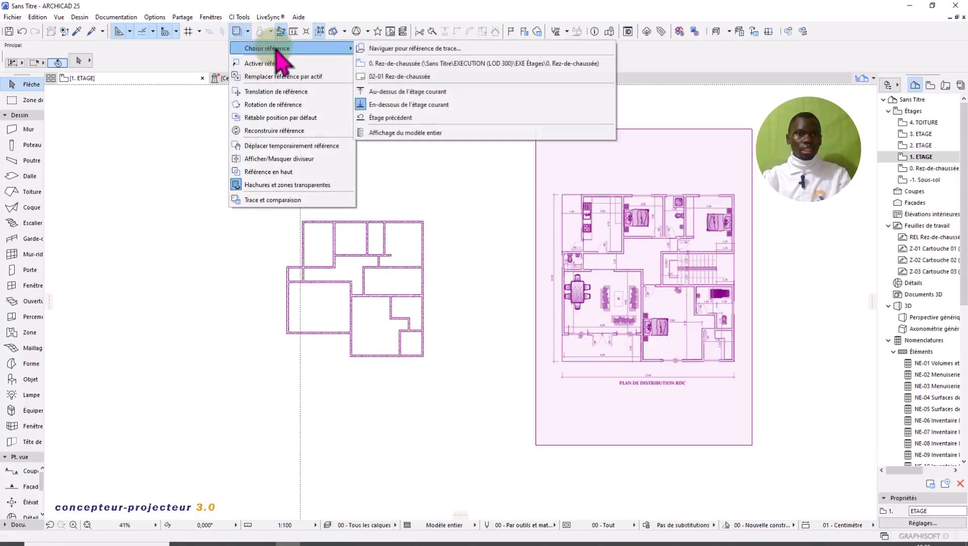
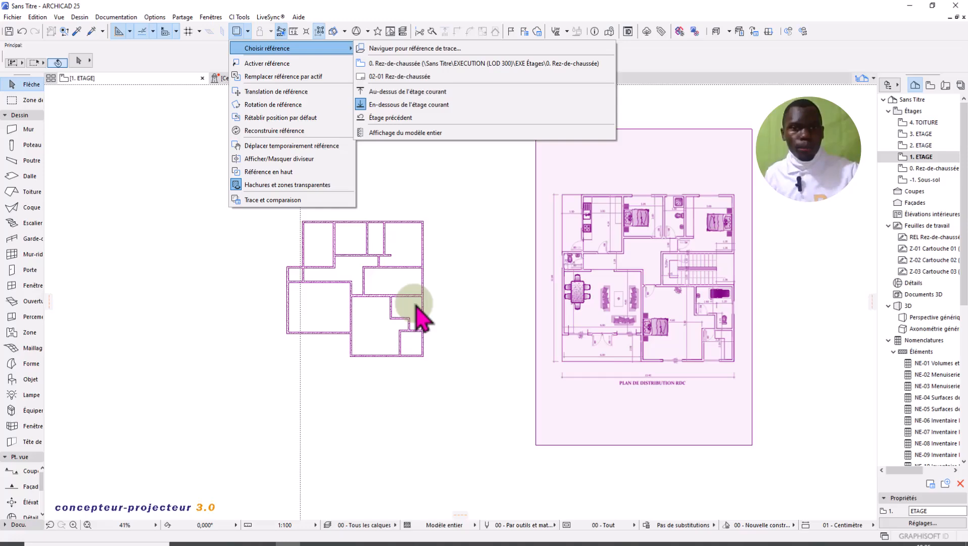
{"action": "key", "text": "Escape"}
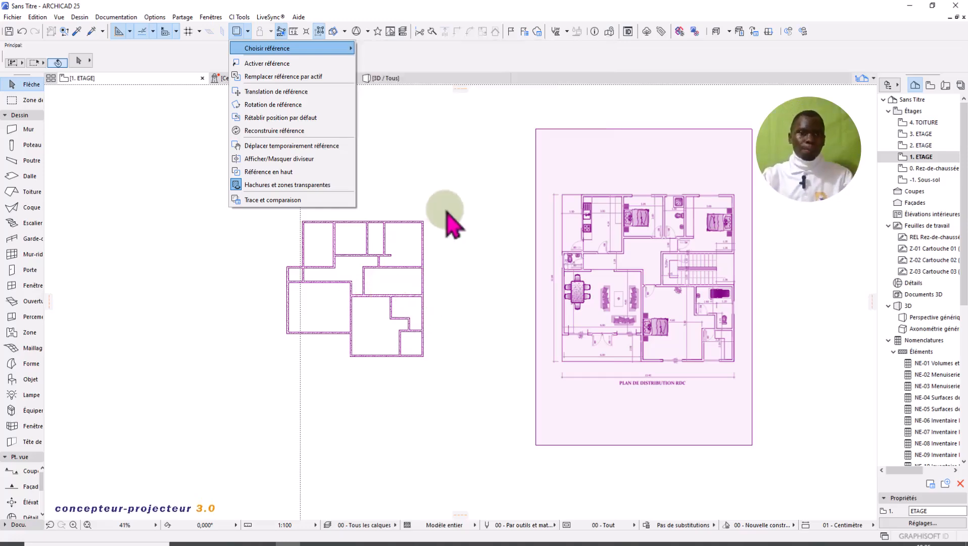
{"action": "key", "text": "Escape"}
- Examine the traced ground-floor walls and check the reference plan PDF Guillaine rdc.pdf in the browser before returning to ARCHICAD
{"action": "scroll", "coordinate": [403, 318], "scroll_direction": "up", "scroll_amount": 1}
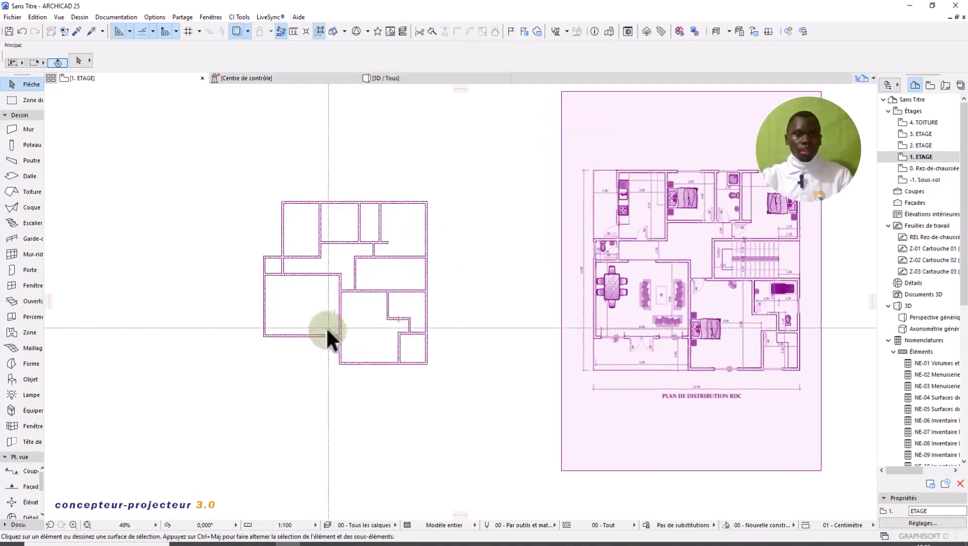
{"action": "middle_click_drag", "start_coordinate": [370, 335], "coordinate": [430, 322]}
{"action": "scroll", "coordinate": [430, 323], "scroll_direction": "up", "scroll_amount": 1}
{"action": "scroll", "coordinate": [400, 301], "scroll_direction": "down", "scroll_amount": 1}
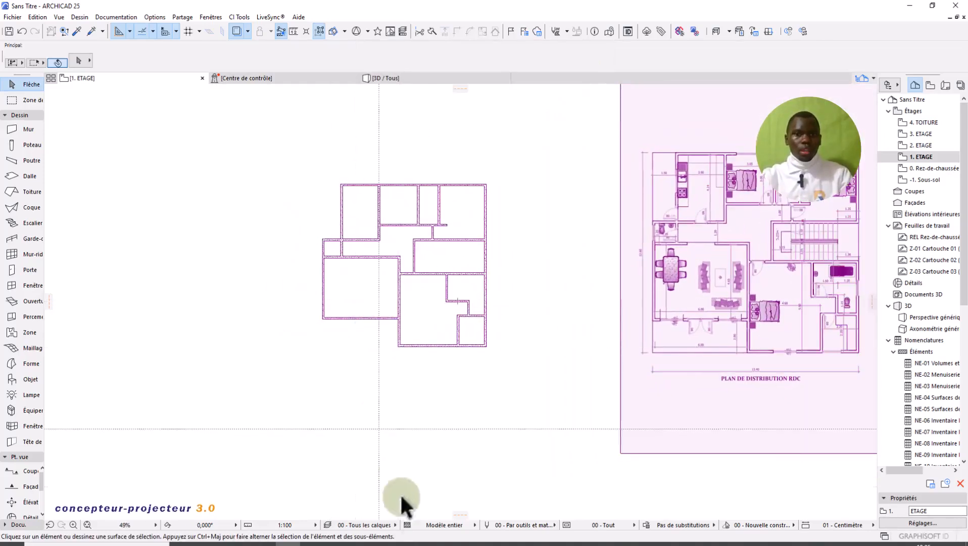
{"action": "mouse_move", "coordinate": [461, 543]}
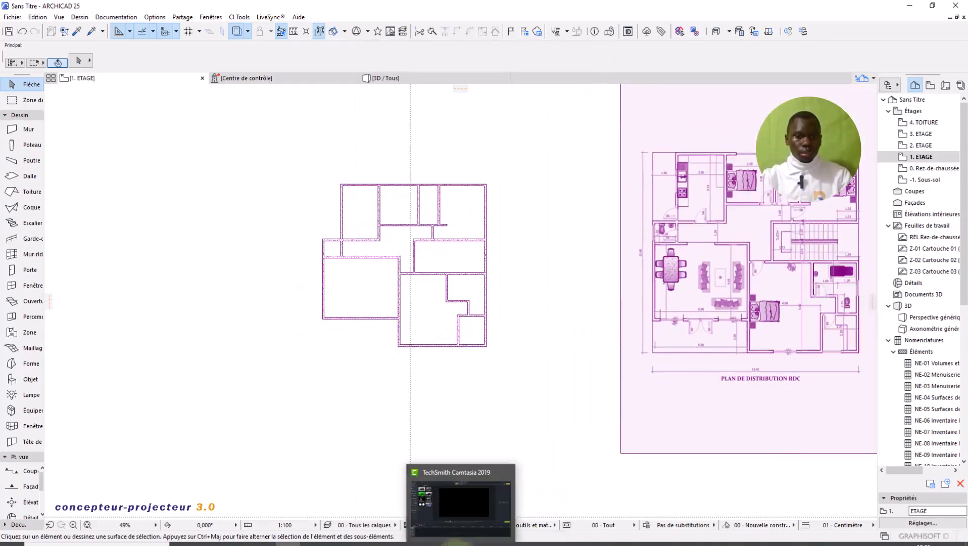
{"action": "left_click", "coordinate": [438, 543]}
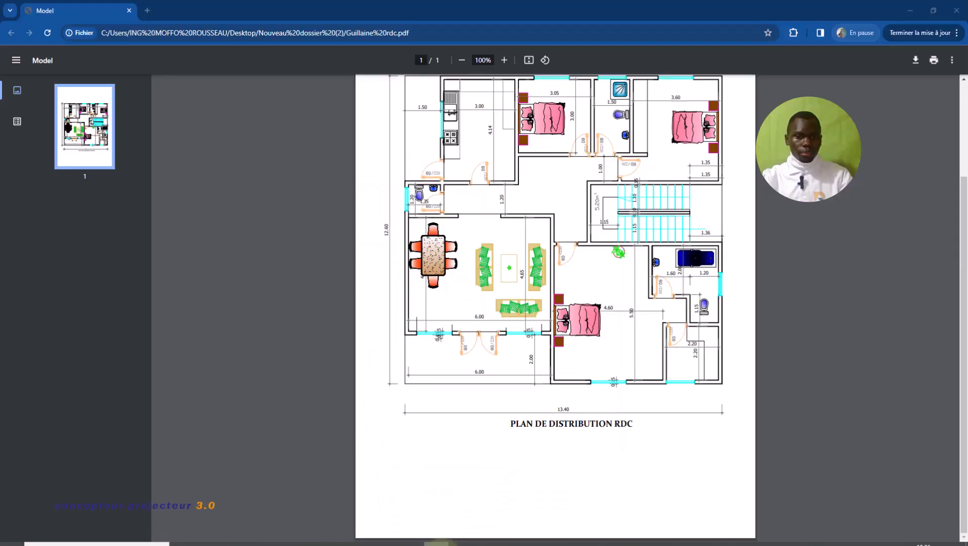
{"action": "left_click", "coordinate": [439, 542]}
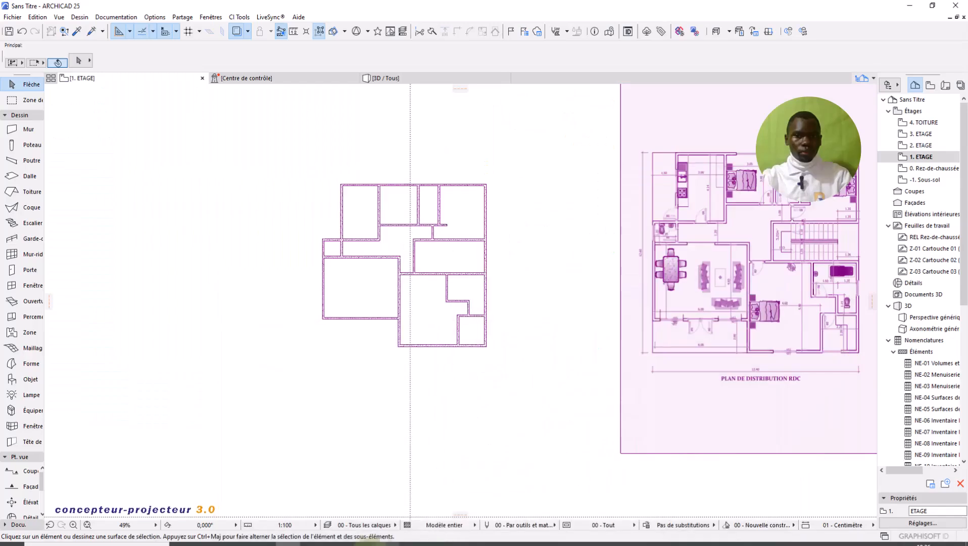
- Place the reference plan Guillaineetage.pdf on the 1. ETAGE plan beside the traced ground-floor walls
{"action": "left_click", "coordinate": [244, 543]}
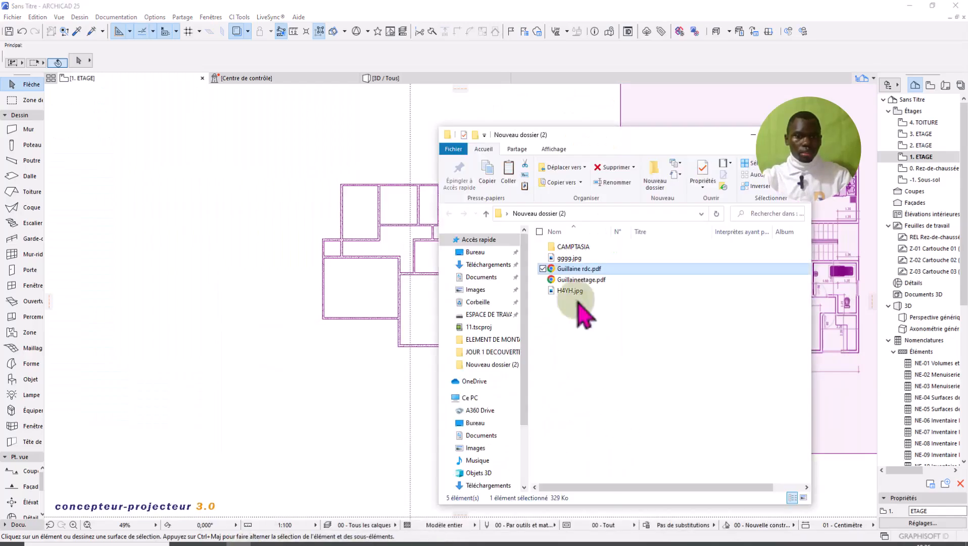
{"action": "left_click_drag", "start_coordinate": [601, 290], "coordinate": [177, 303]}
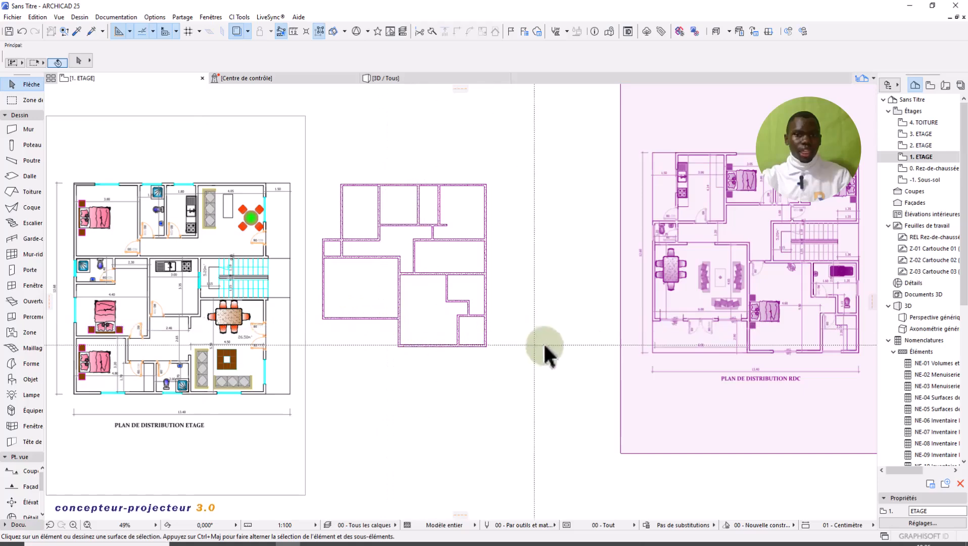
{"action": "middle_click_drag", "start_coordinate": [421, 370], "coordinate": [458, 360]}
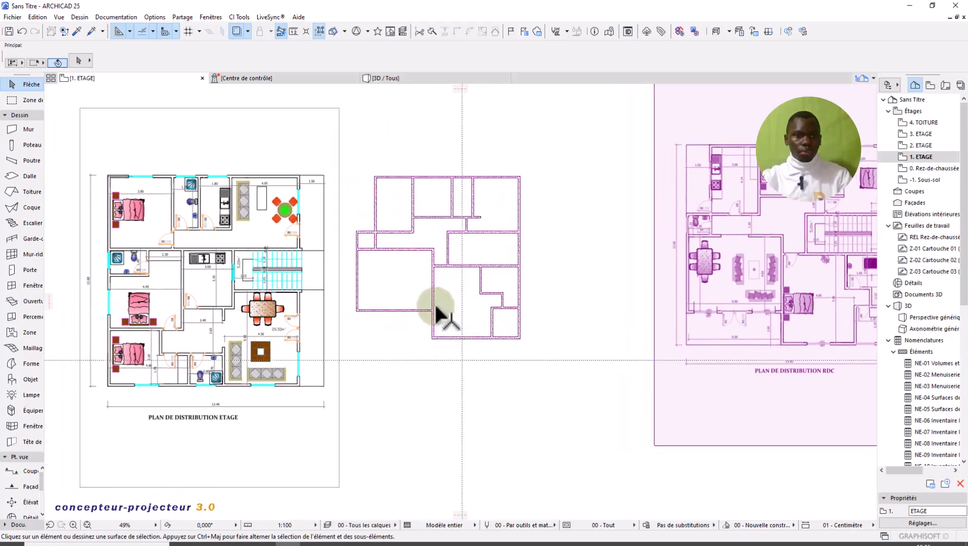
{"action": "scroll", "coordinate": [434, 305], "scroll_direction": "up", "scroll_amount": 1}
{"action": "middle_click_drag", "start_coordinate": [392, 322], "coordinate": [432, 339]}
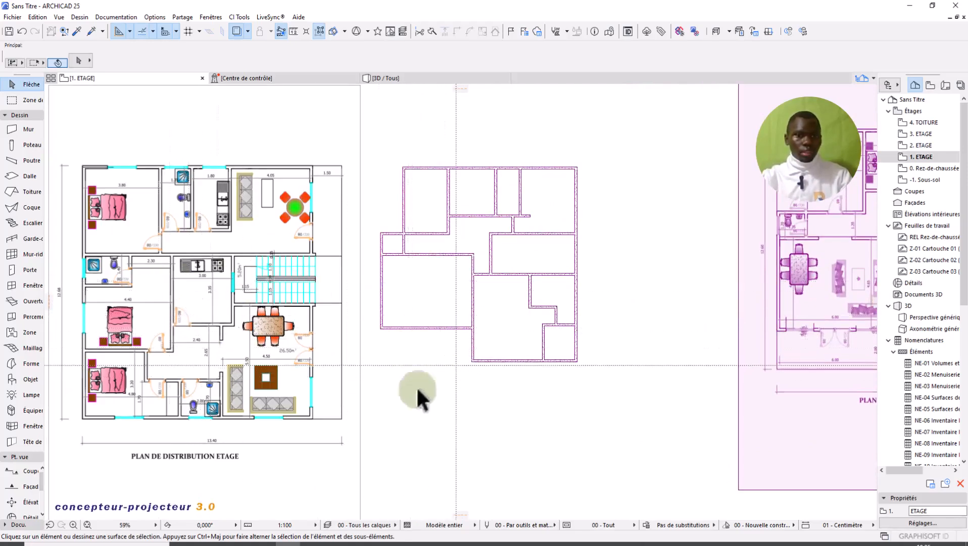
- Compare the overall width dimensions beneath the floor plans in PLAN DE DISTRIBUTION ETAGE and PLAN DE DISTRIBUTION RDC
{"action": "middle_click_drag", "start_coordinate": [349, 442], "coordinate": [429, 347]}
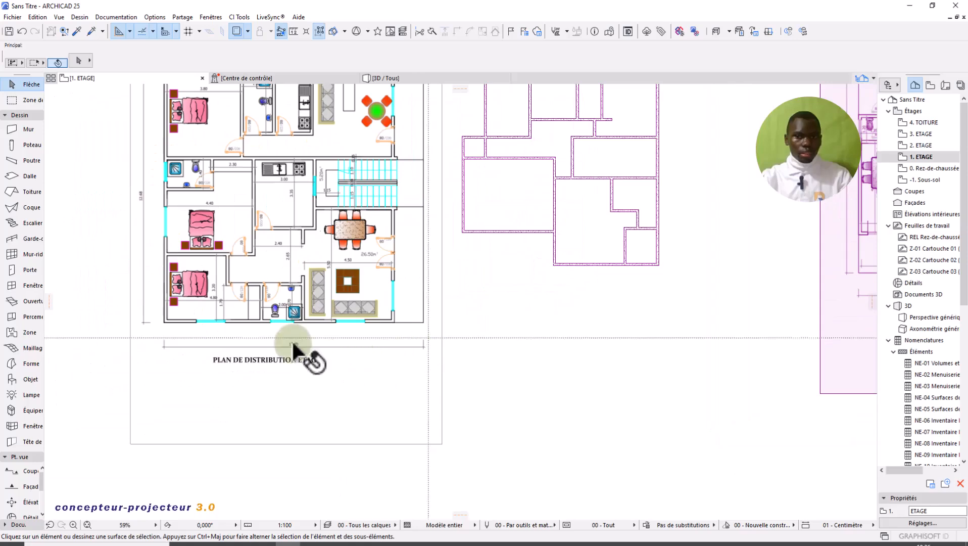
{"action": "scroll", "coordinate": [293, 344], "scroll_direction": "up", "scroll_amount": 7}
{"action": "scroll", "coordinate": [268, 317], "scroll_direction": "down", "scroll_amount": 4}
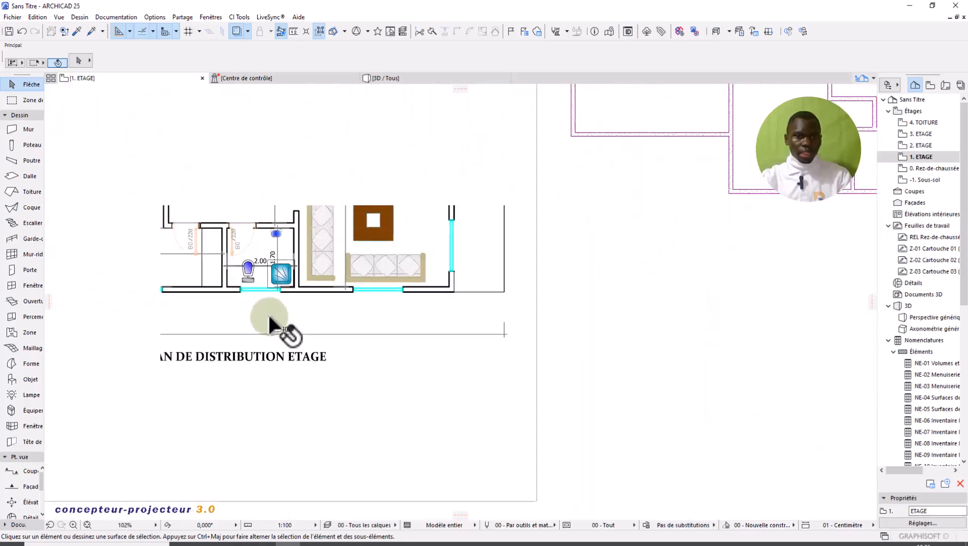
{"action": "scroll", "coordinate": [275, 306], "scroll_direction": "down", "scroll_amount": 3}
{"action": "middle_click_drag", "start_coordinate": [412, 338], "coordinate": [21, 341]}
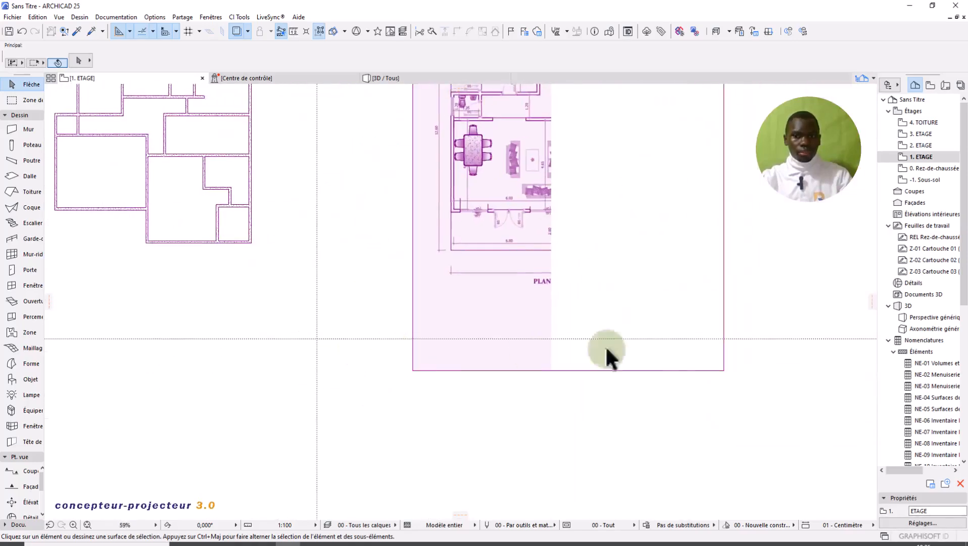
{"action": "scroll", "coordinate": [652, 326], "scroll_direction": "up", "scroll_amount": 2}
{"action": "scroll", "coordinate": [546, 248], "scroll_direction": "up", "scroll_amount": 4}
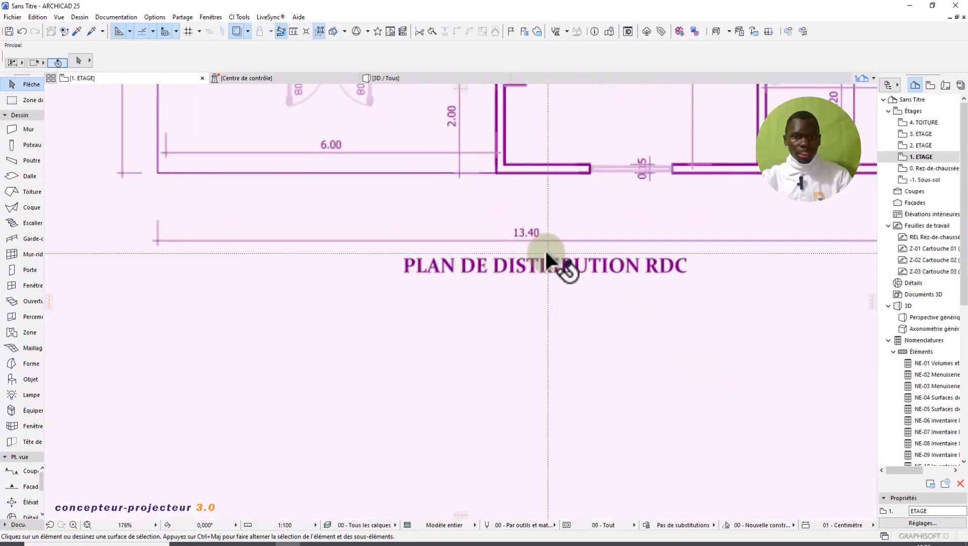
{"action": "scroll", "coordinate": [546, 253], "scroll_direction": "down", "scroll_amount": 5}
{"action": "scroll", "coordinate": [589, 286], "scroll_direction": "down", "scroll_amount": 2}
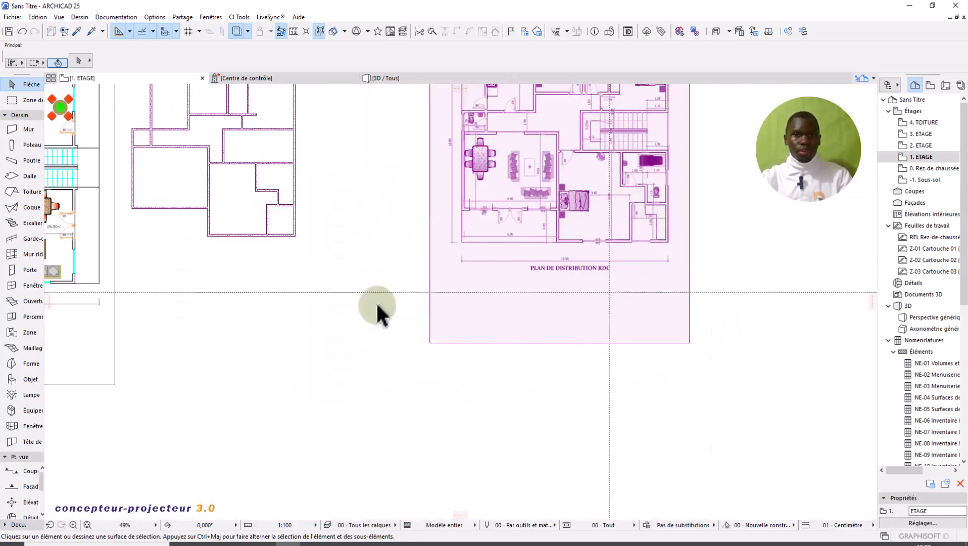
{"action": "middle_click_drag", "start_coordinate": [447, 336], "coordinate": [562, 357]}
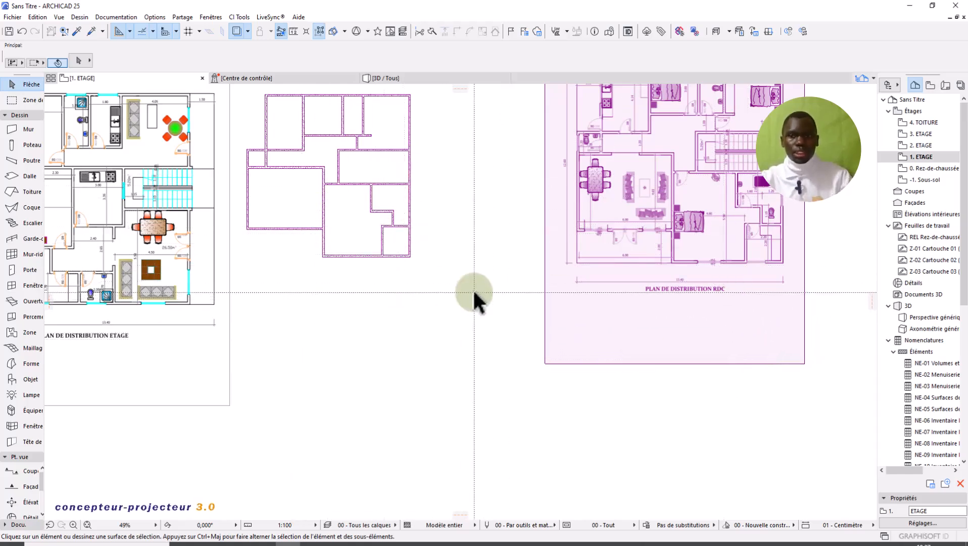
{"action": "middle_click_drag", "start_coordinate": [474, 293], "coordinate": [453, 374]}
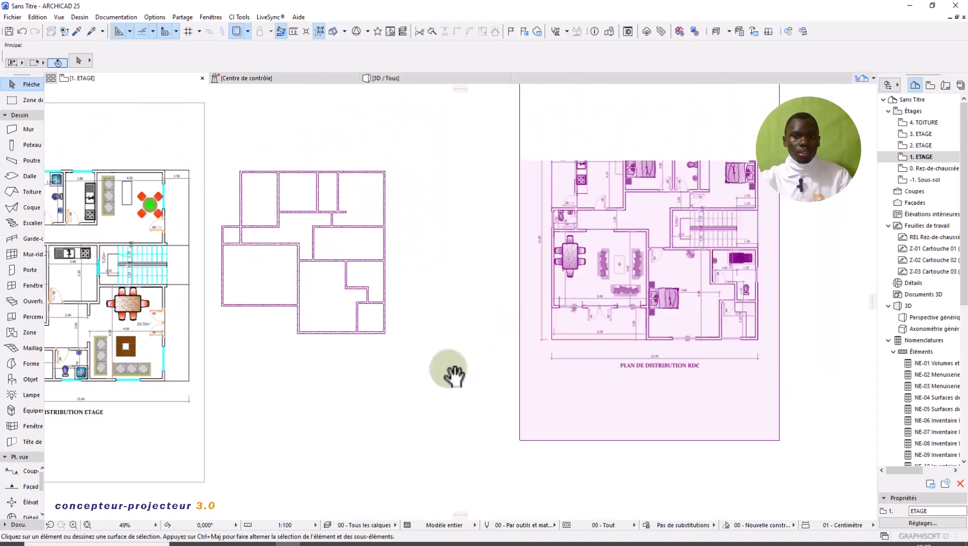
- Compare the overall vertical dimensions of the RDC and ETAGE plans, and the upper-floor outline with the traced ground-floor walls
{"action": "scroll", "coordinate": [540, 247], "scroll_direction": "up", "scroll_amount": 5}
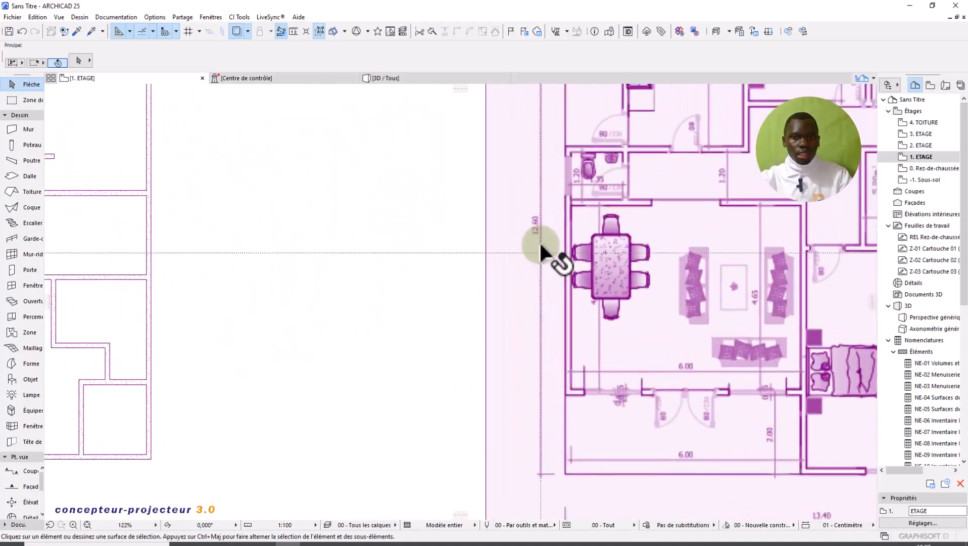
{"action": "scroll", "coordinate": [556, 248], "scroll_direction": "down", "scroll_amount": 5}
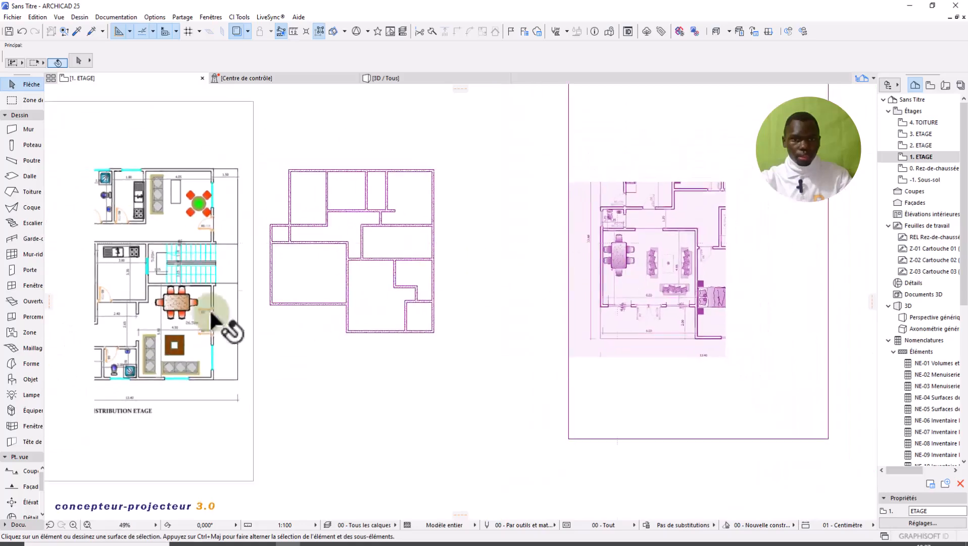
{"action": "middle_click_drag", "start_coordinate": [379, 315], "coordinate": [576, 314]}
{"action": "scroll", "coordinate": [222, 289], "scroll_direction": "up", "scroll_amount": 5}
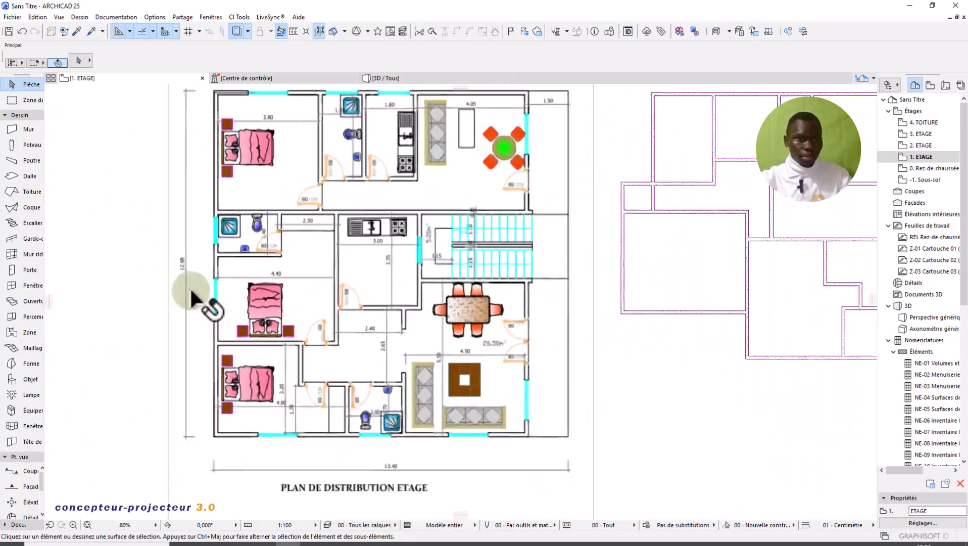
{"action": "scroll", "coordinate": [176, 260], "scroll_direction": "down", "scroll_amount": 5}
{"action": "scroll", "coordinate": [172, 252], "scroll_direction": "up", "scroll_amount": 5}
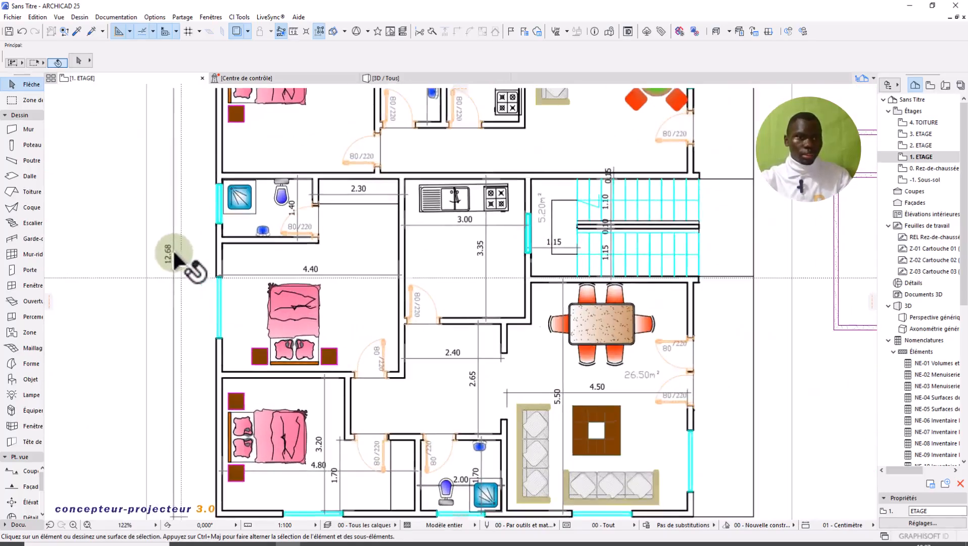
{"action": "scroll", "coordinate": [162, 253], "scroll_direction": "down", "scroll_amount": 6}
{"action": "scroll", "coordinate": [312, 278], "scroll_direction": "down", "scroll_amount": 3}
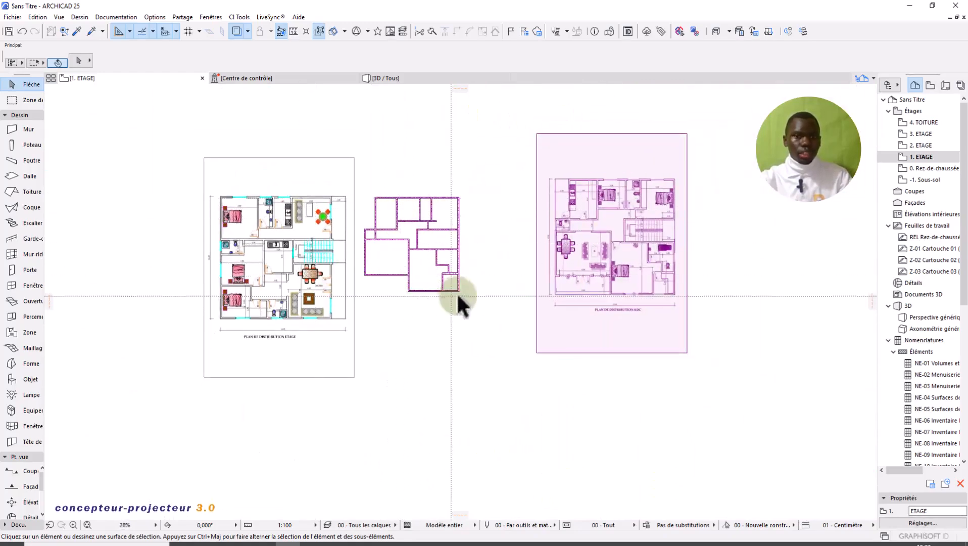
{"action": "scroll", "coordinate": [445, 300], "scroll_direction": "up", "scroll_amount": 2}
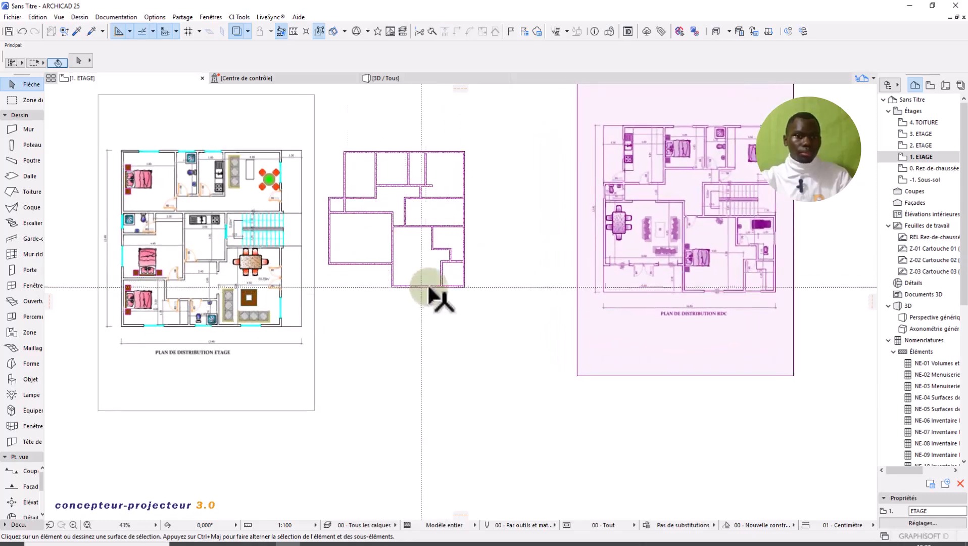
{"action": "scroll", "coordinate": [433, 293], "scroll_direction": "up", "scroll_amount": 1}
{"action": "scroll", "coordinate": [472, 253], "scroll_direction": "down", "scroll_amount": 1}
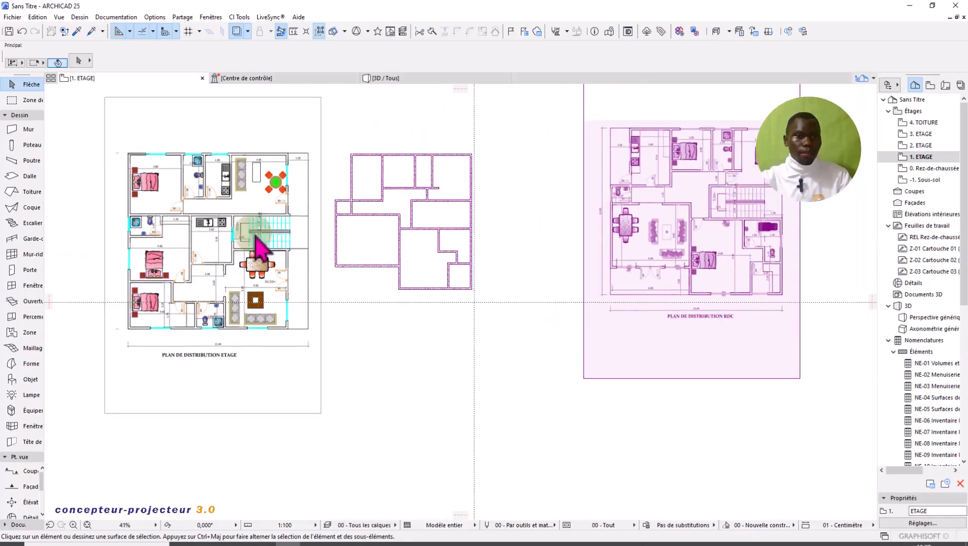
{"action": "left_click", "coordinate": [134, 158]}
{"action": "left_click", "coordinate": [340, 200]}
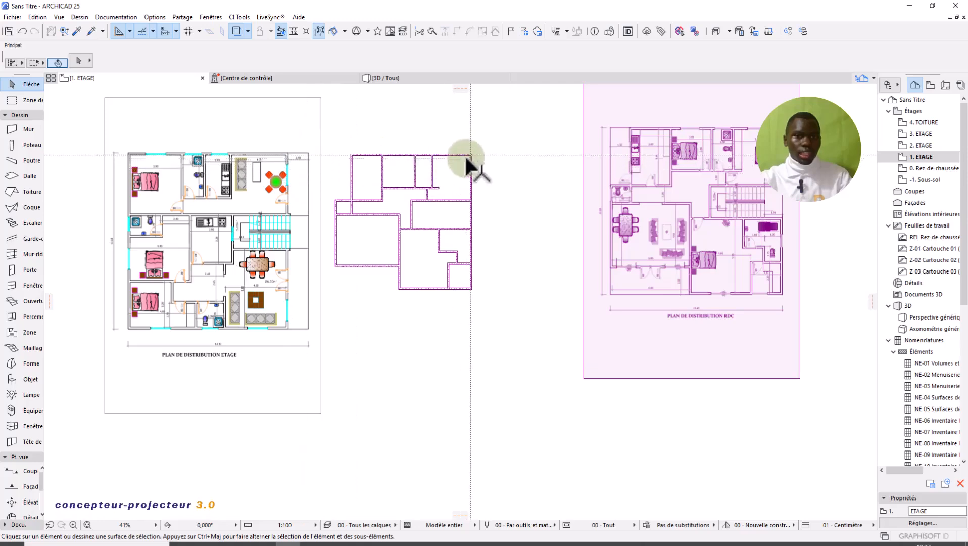
- Switch to the ground floor (0. Rez-de-chaussée) and copy all the walls of its plan
{"action": "scroll", "coordinate": [471, 167], "scroll_direction": "up", "scroll_amount": 3}
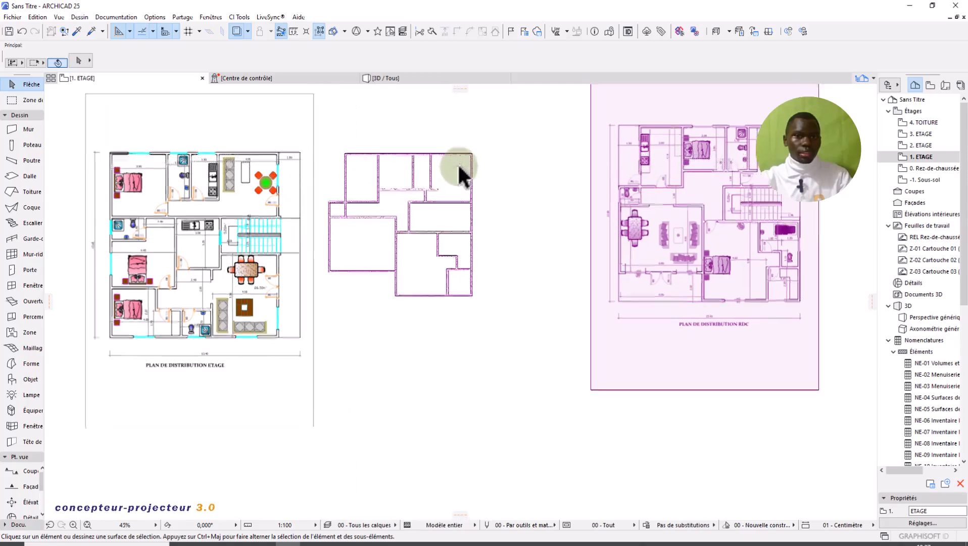
{"action": "scroll", "coordinate": [471, 178], "scroll_direction": "down", "scroll_amount": 3}
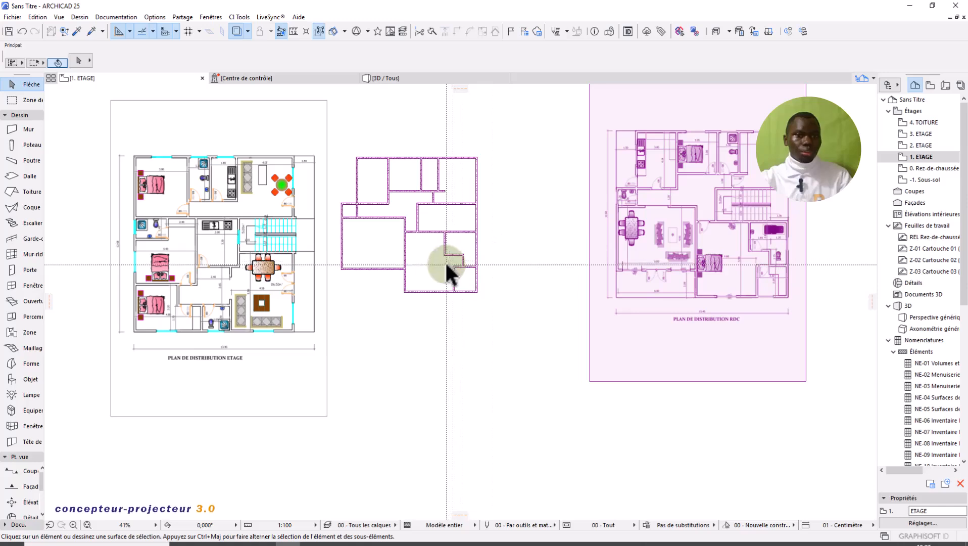
{"action": "scroll", "coordinate": [230, 242], "scroll_direction": "up", "scroll_amount": 3}
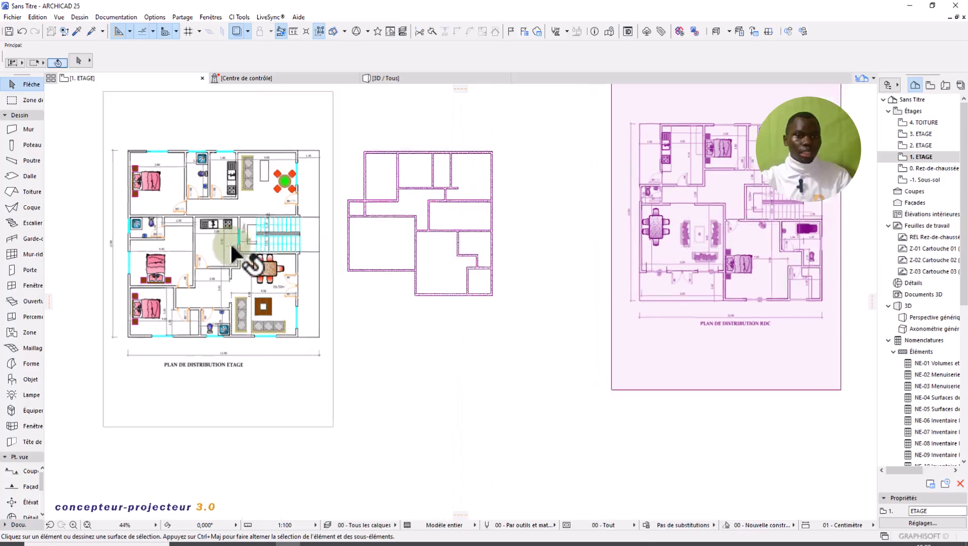
{"action": "scroll", "coordinate": [415, 248], "scroll_direction": "down", "scroll_amount": 2}
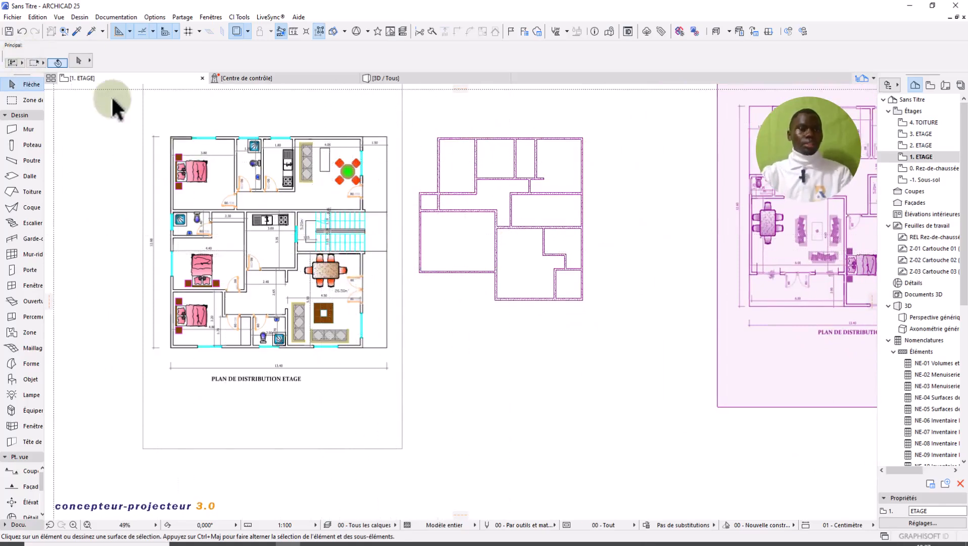
{"action": "right_click", "coordinate": [91, 78]}
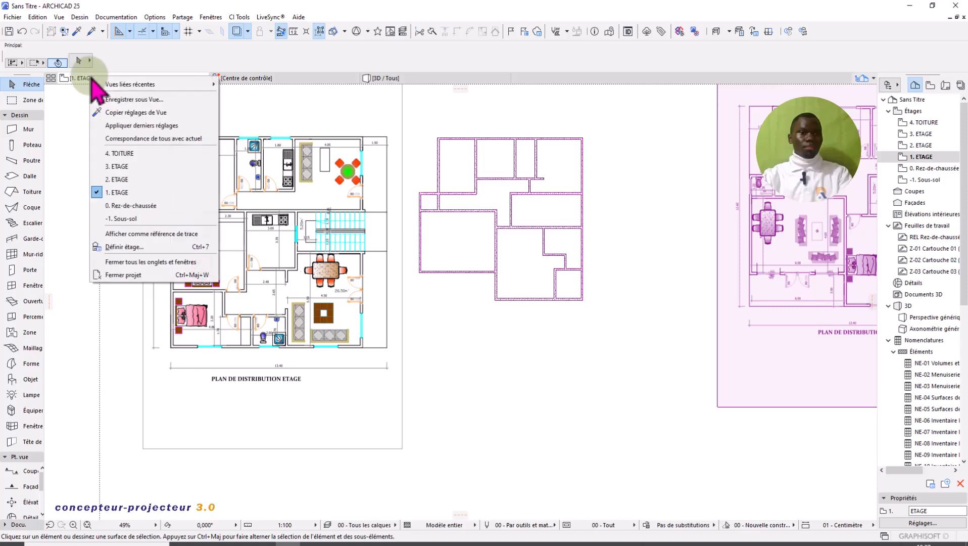
{"action": "left_click", "coordinate": [148, 206]}
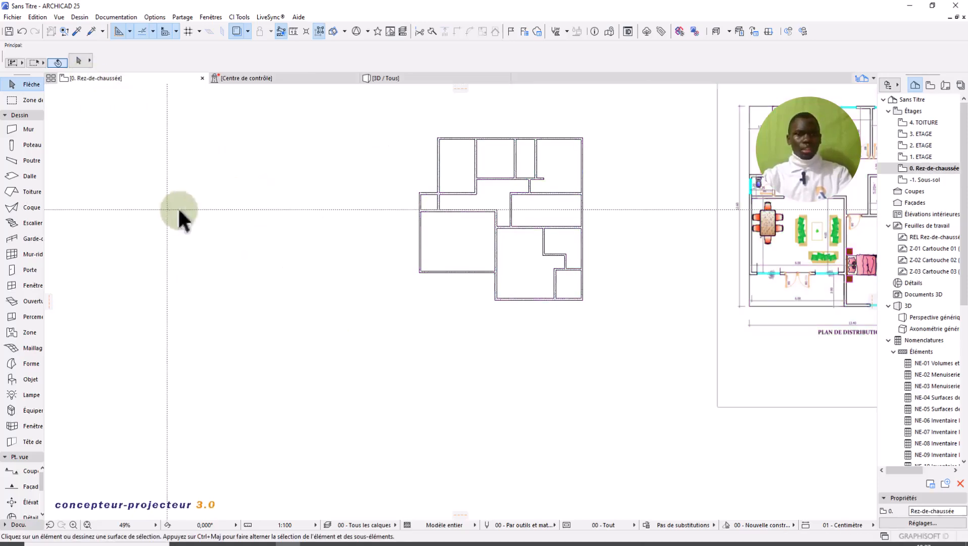
{"action": "left_click_drag", "start_coordinate": [599, 325], "coordinate": [402, 131]}
{"action": "right_click", "coordinate": [465, 193]}
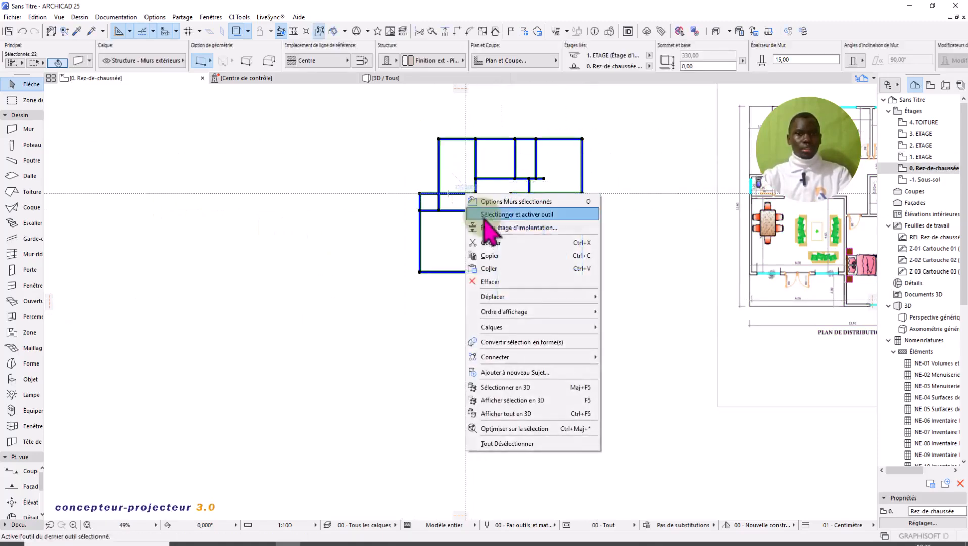
{"action": "left_click", "coordinate": [512, 256]}
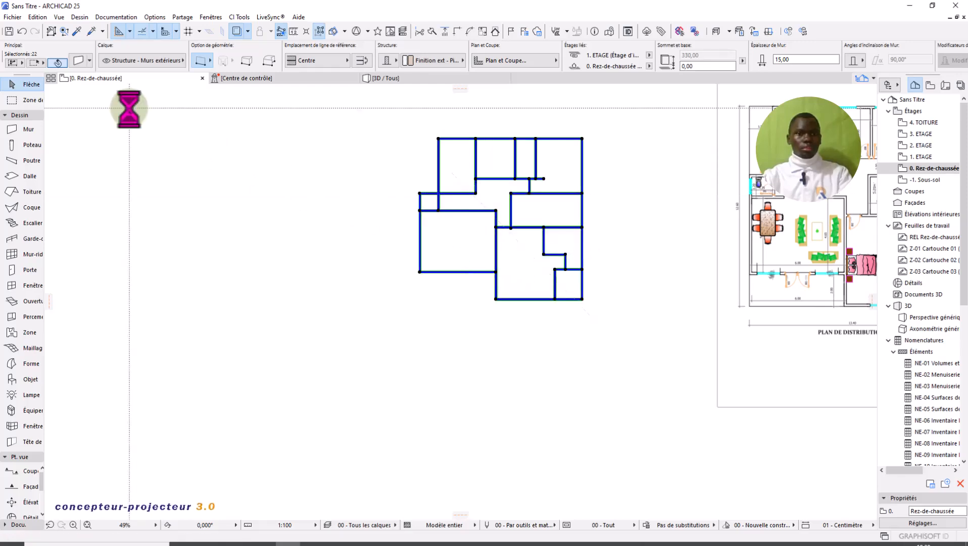
- Paste the copied walls onto the 1. ETAGE floor at their original position
{"action": "right_click", "coordinate": [121, 79]}
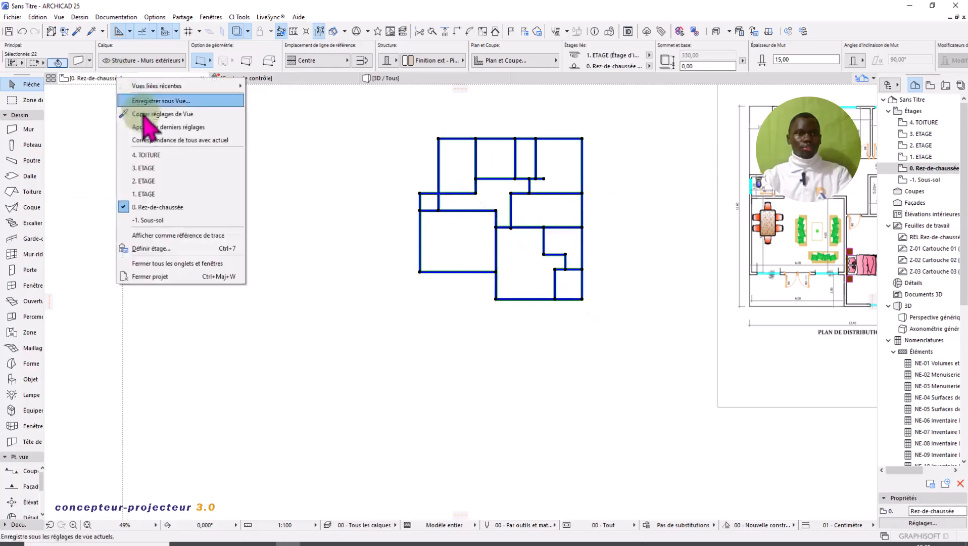
{"action": "left_click", "coordinate": [180, 195]}
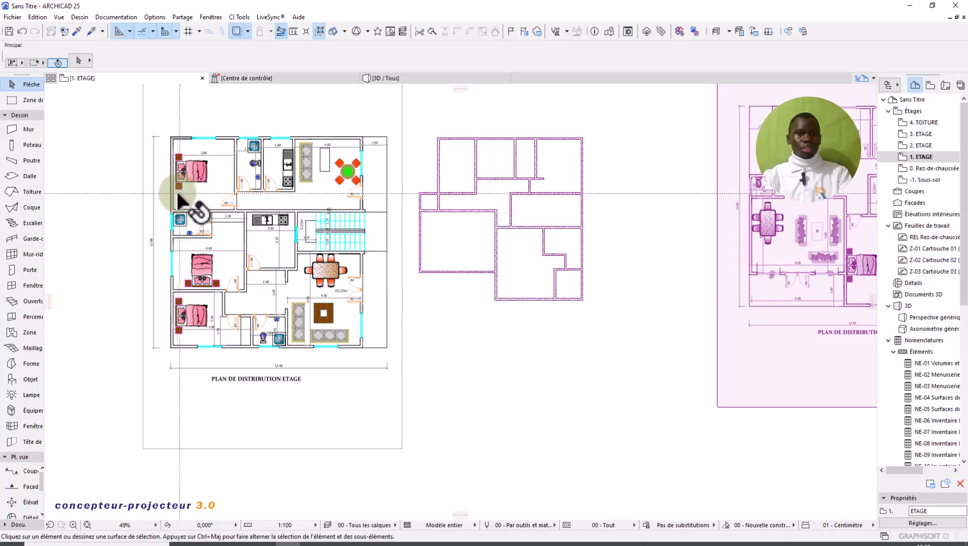
{"action": "right_click", "coordinate": [449, 311]}
{"action": "left_click", "coordinate": [476, 323]}
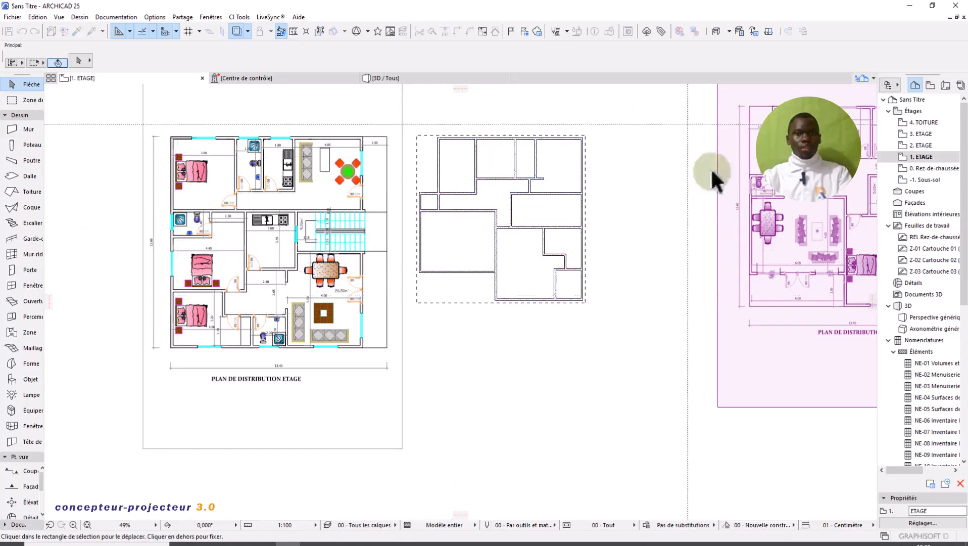
{"action": "left_click", "coordinate": [547, 220]}
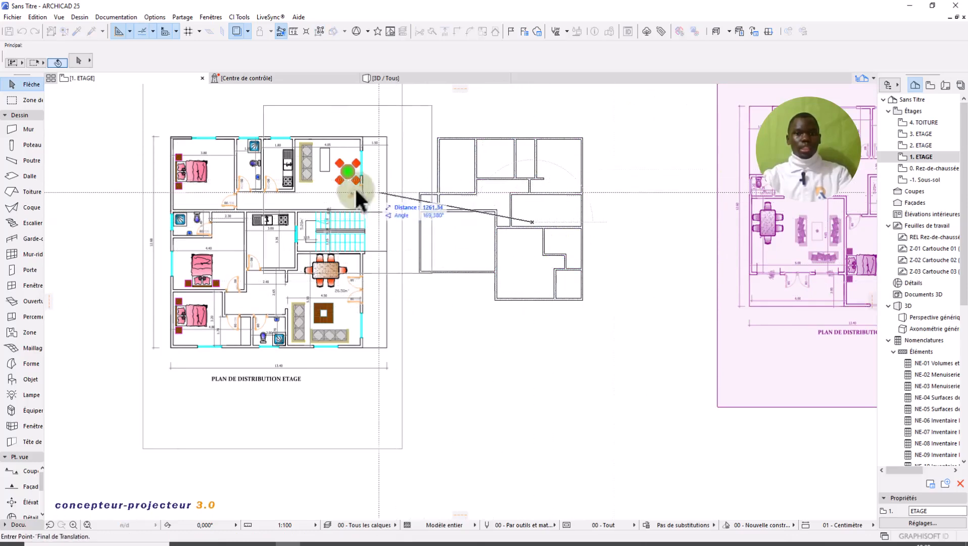
{"action": "scroll", "coordinate": [330, 194], "scroll_direction": "down", "scroll_amount": 2}
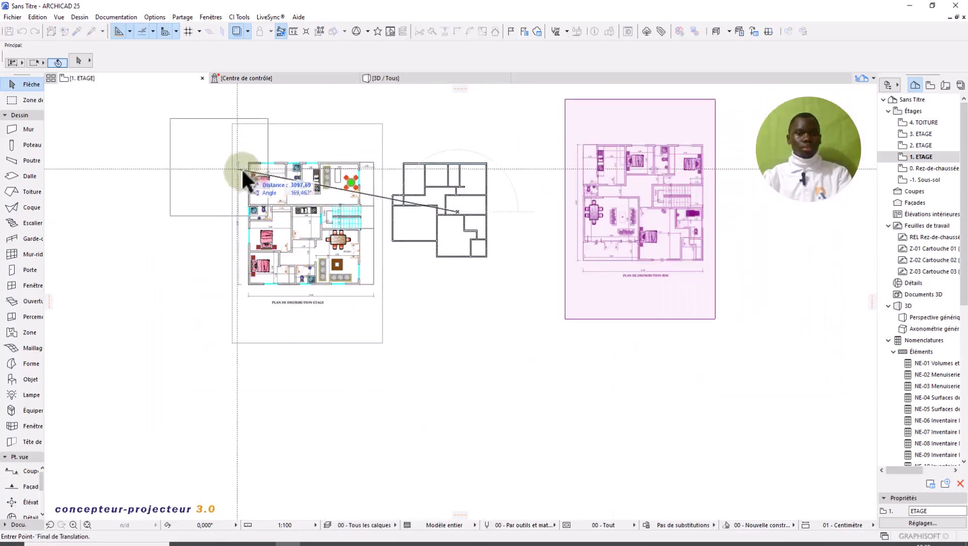
{"action": "left_click", "coordinate": [479, 250]}
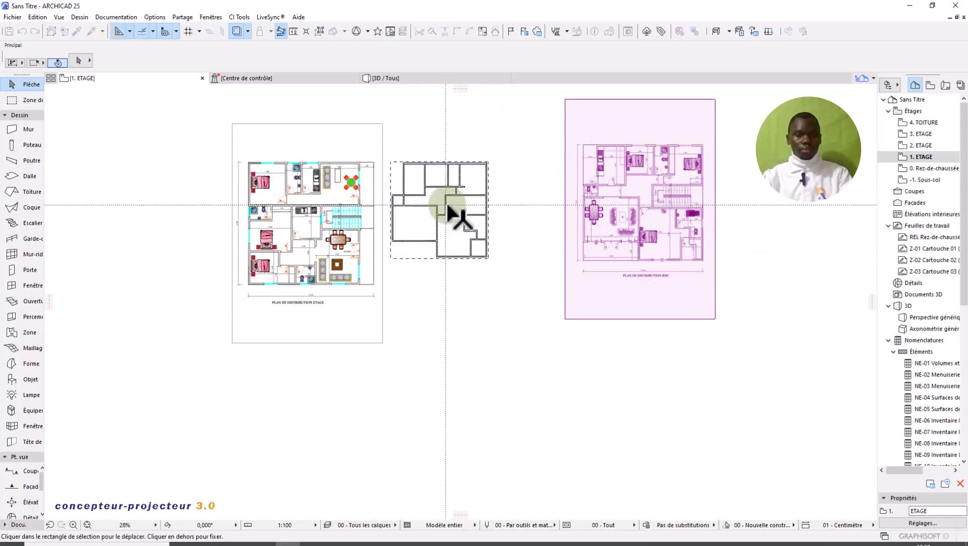
{"action": "scroll", "coordinate": [448, 205], "scroll_direction": "up", "scroll_amount": 3}
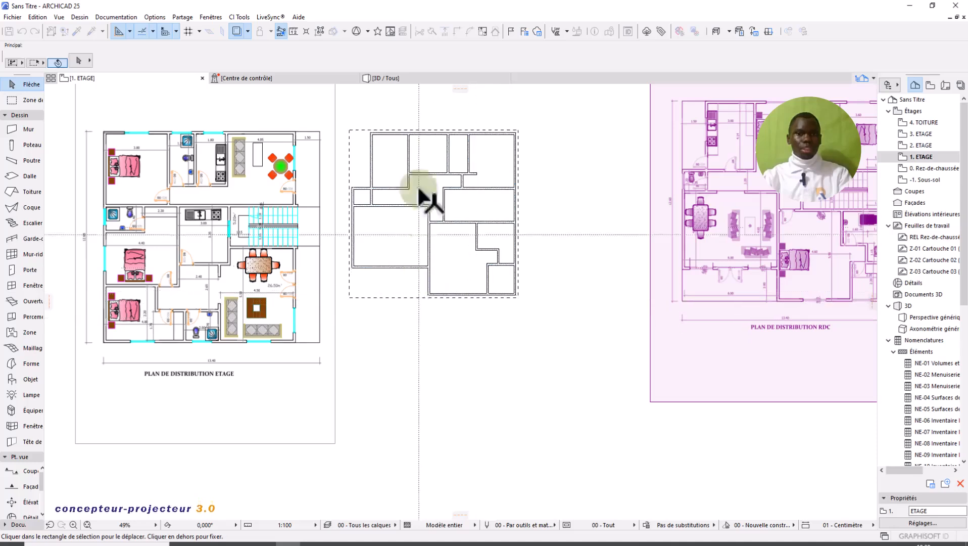
{"action": "left_click", "coordinate": [553, 347]}
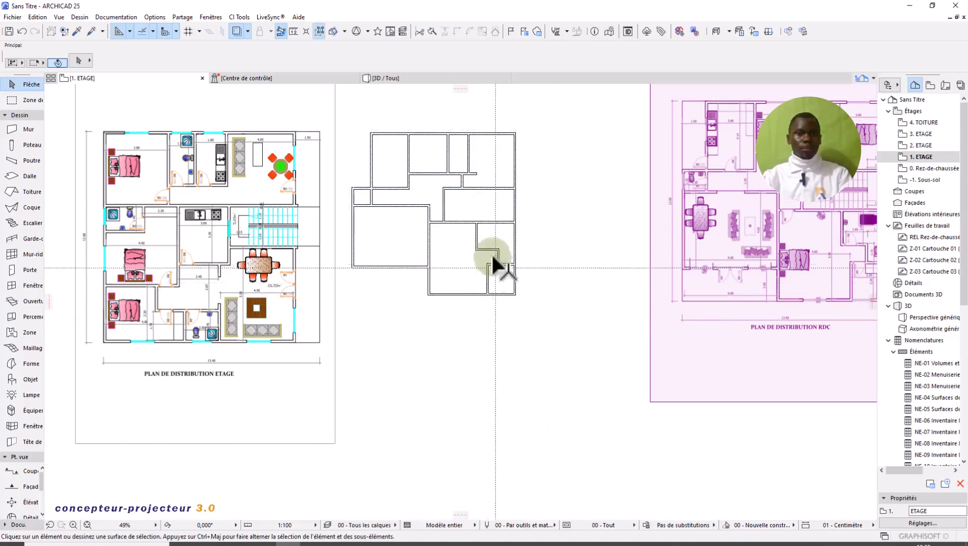
- Examine the pasted walls against the upper-floor distribution plan beside them
{"action": "scroll", "coordinate": [493, 252], "scroll_direction": "up", "scroll_amount": 3}
{"action": "scroll", "coordinate": [493, 248], "scroll_direction": "down", "scroll_amount": 1}
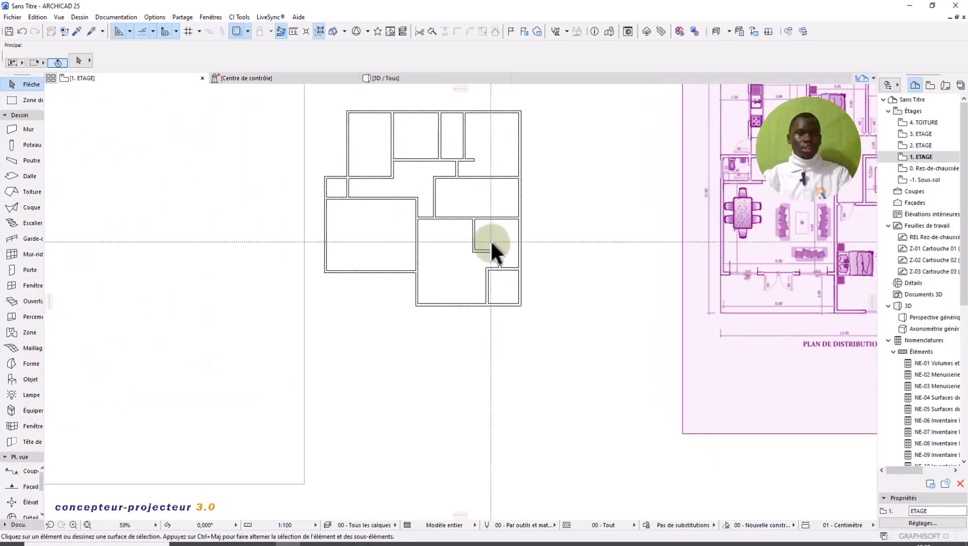
{"action": "scroll", "coordinate": [479, 243], "scroll_direction": "down", "scroll_amount": 1}
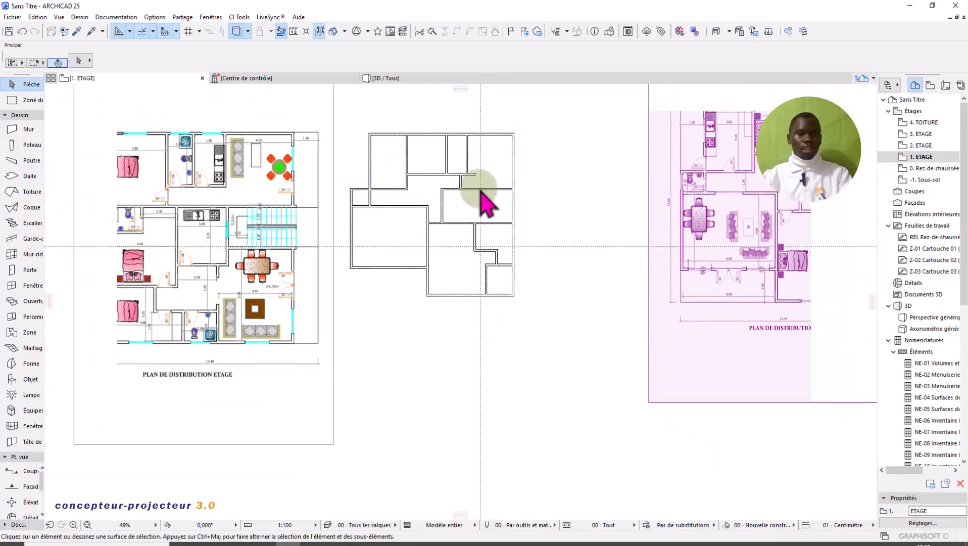
{"action": "middle_click_drag", "start_coordinate": [481, 193], "coordinate": [498, 218]}
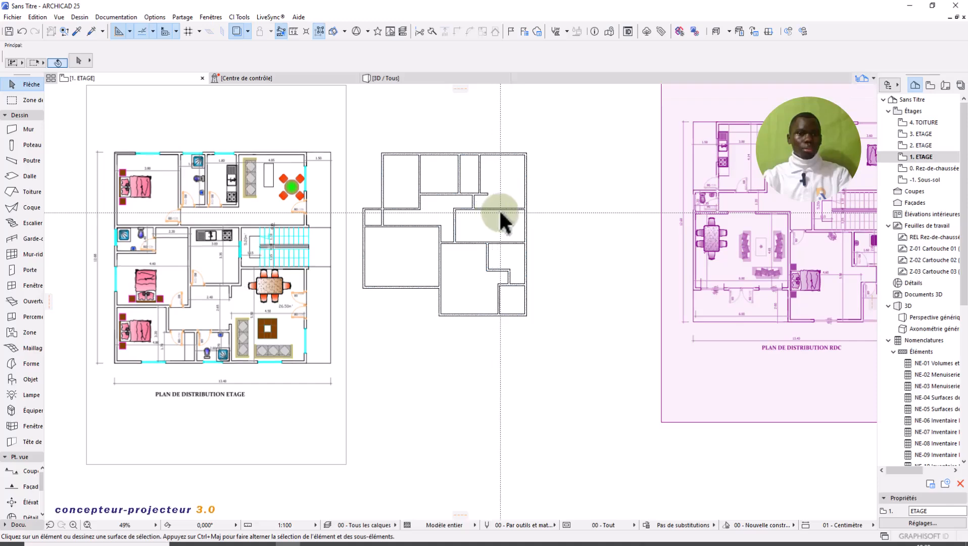
{"action": "scroll", "coordinate": [476, 206], "scroll_direction": "up", "scroll_amount": 1}
{"action": "scroll", "coordinate": [473, 202], "scroll_direction": "down", "scroll_amount": 1}
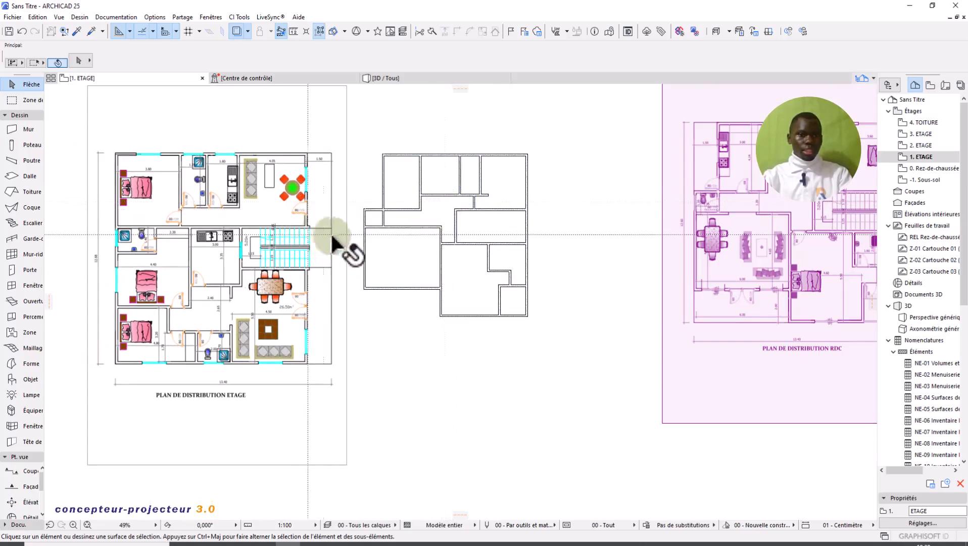
{"action": "middle_click_drag", "start_coordinate": [217, 258], "coordinate": [257, 260]}
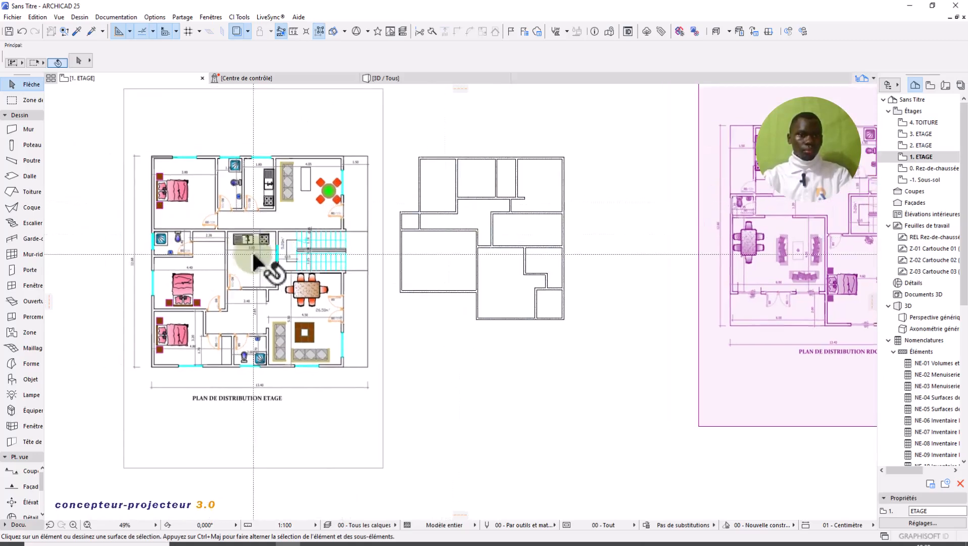
{"action": "scroll", "coordinate": [400, 232], "scroll_direction": "up", "scroll_amount": 2}
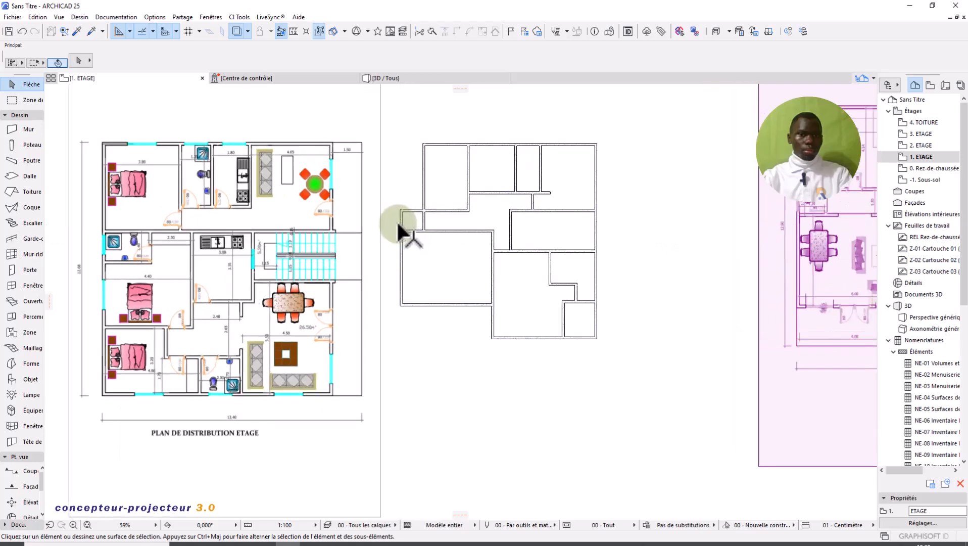
{"action": "scroll", "coordinate": [425, 209], "scroll_direction": "up", "scroll_amount": 2}
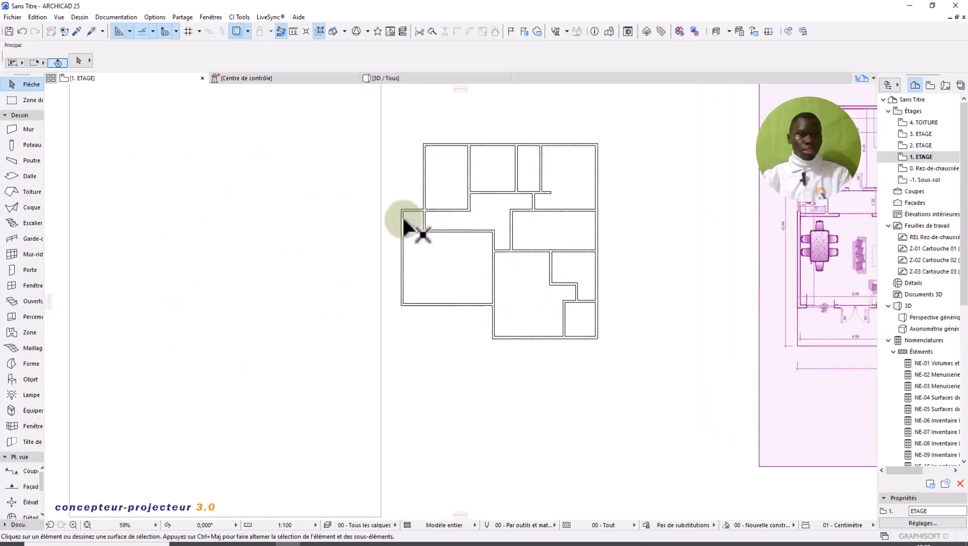
- Intersect the leftmost exterior wall with the upper exterior wall so that both meet at a corner
{"action": "left_click", "coordinate": [417, 221]}
{"action": "scroll", "coordinate": [416, 214], "scroll_direction": "down", "scroll_amount": 5}
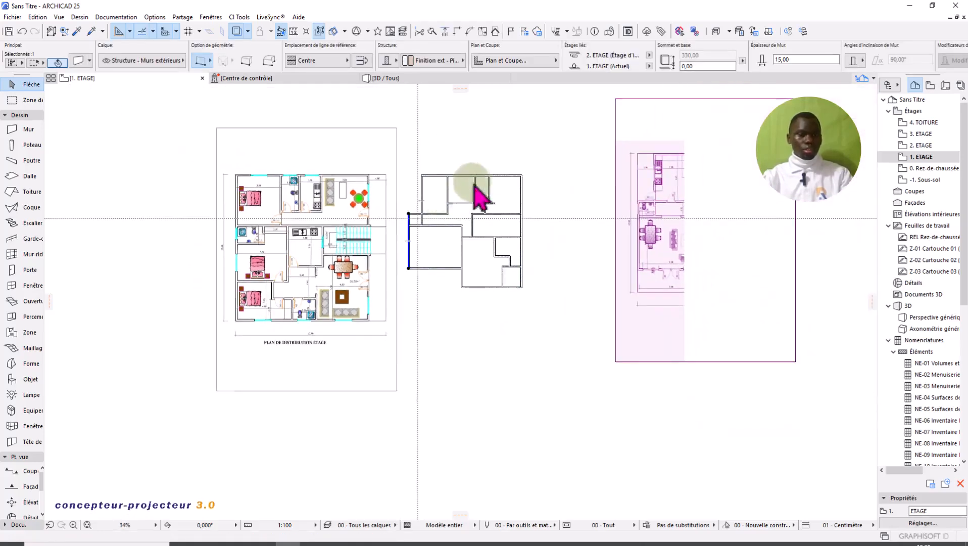
{"action": "left_click", "coordinate": [448, 178], "text": "shift"}
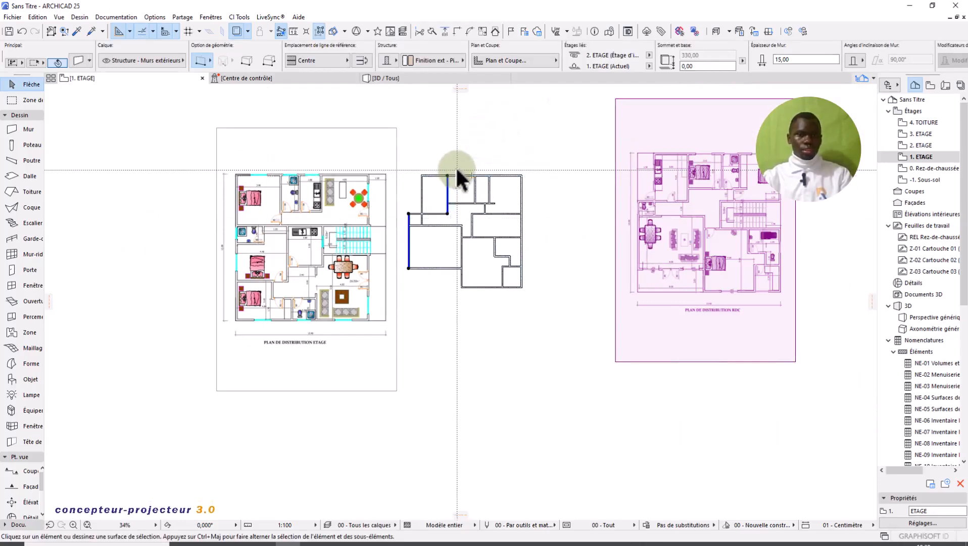
{"action": "left_click", "coordinate": [455, 166]}
{"action": "left_click", "coordinate": [456, 175]}
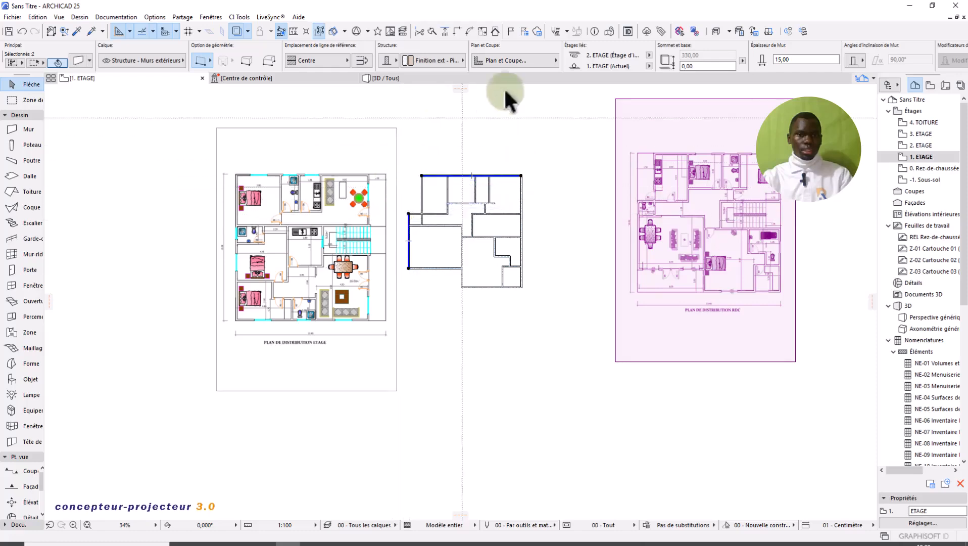
{"action": "left_click", "coordinate": [461, 32]}
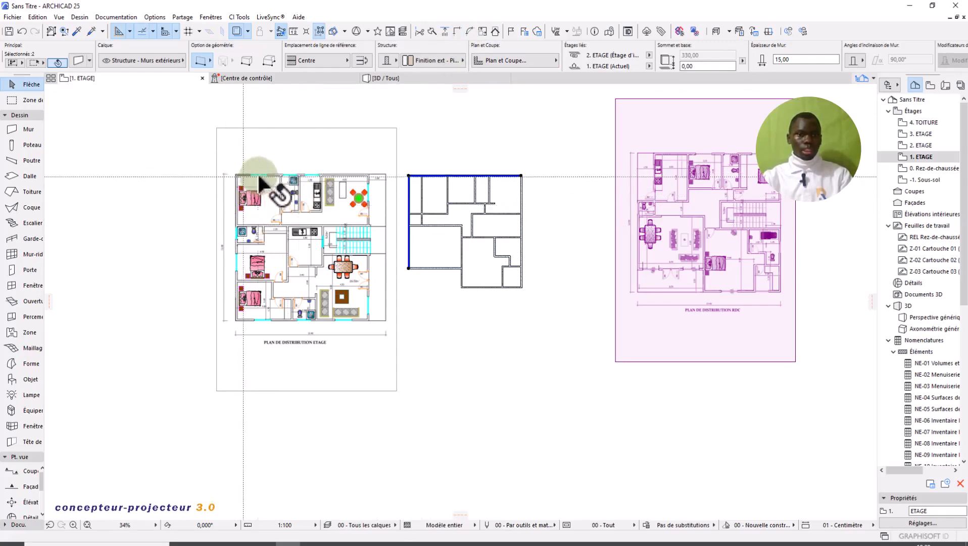
- Delete the vertical interior wall closest to the leftmost exterior wall on the 1. ETAGE floor
{"action": "scroll", "coordinate": [276, 177], "scroll_direction": "up", "scroll_amount": 5}
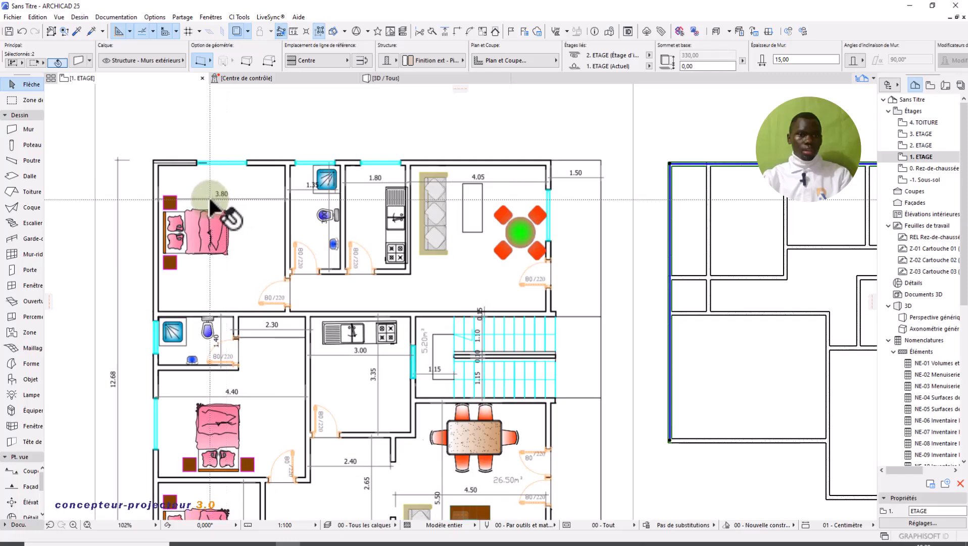
{"action": "scroll", "coordinate": [210, 194], "scroll_direction": "down", "scroll_amount": 2}
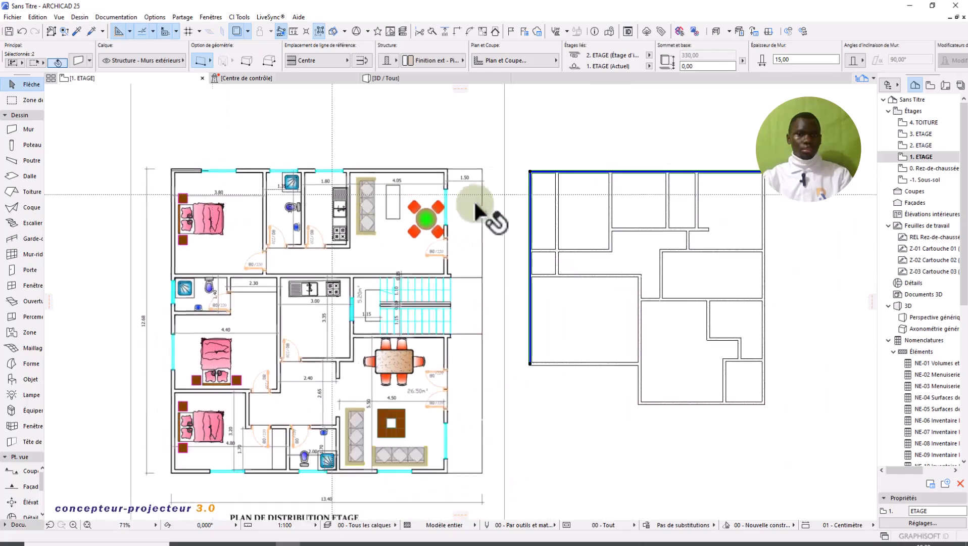
{"action": "left_click", "coordinate": [529, 216]}
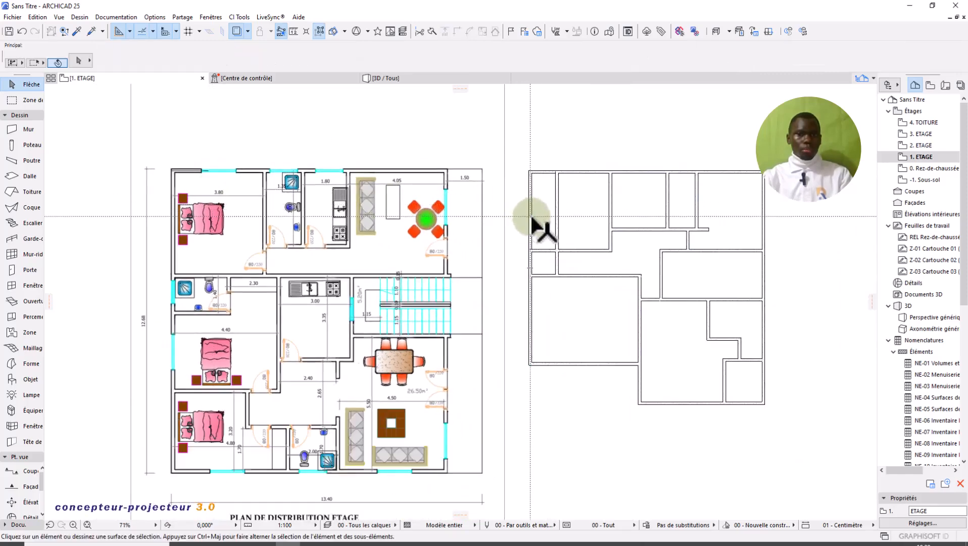
{"action": "left_click", "coordinate": [557, 215]}
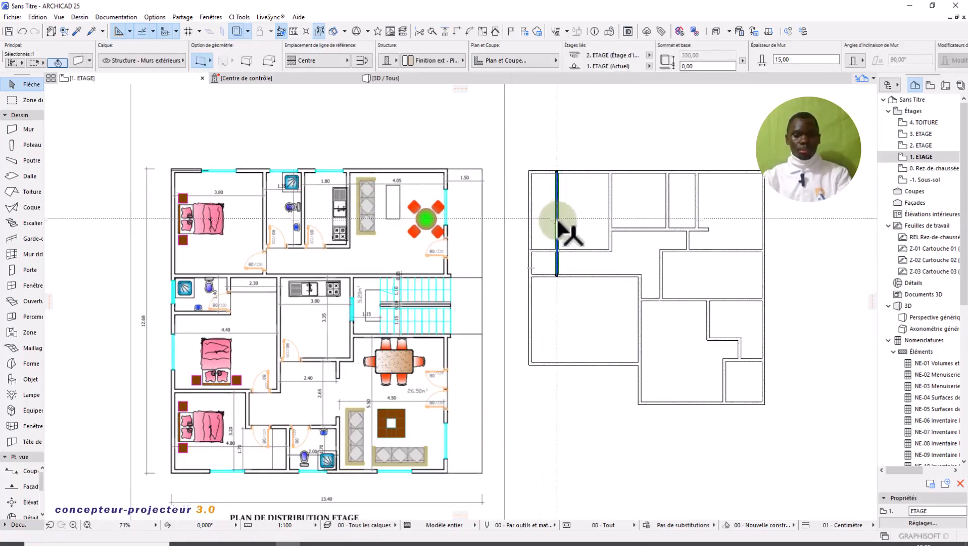
{"action": "left_click", "coordinate": [569, 227]}
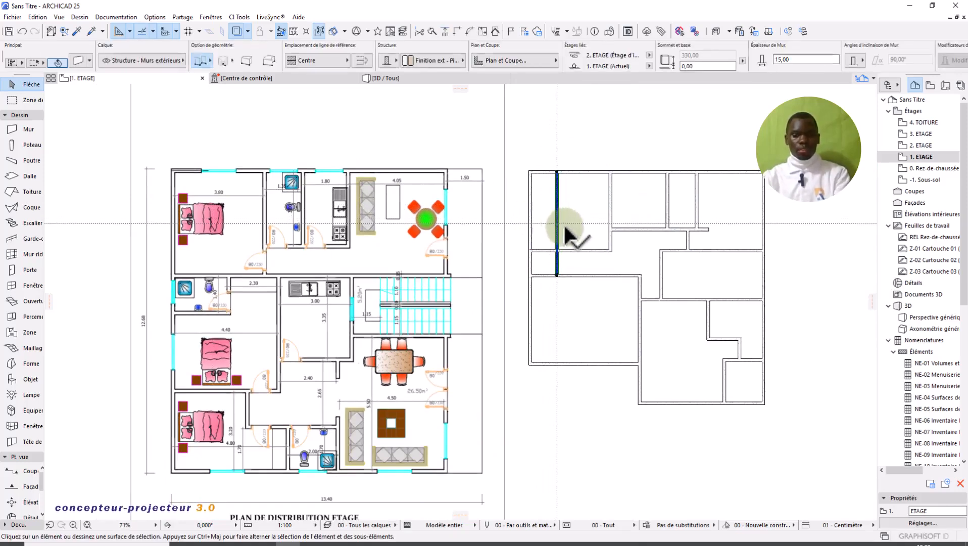
- Copy the leftmost exterior wall horizontally to the right to form the far wall of the 3.80-wide bedroom shown in the plan
{"action": "left_click", "coordinate": [527, 218]}
{"action": "left_click", "coordinate": [528, 218]}
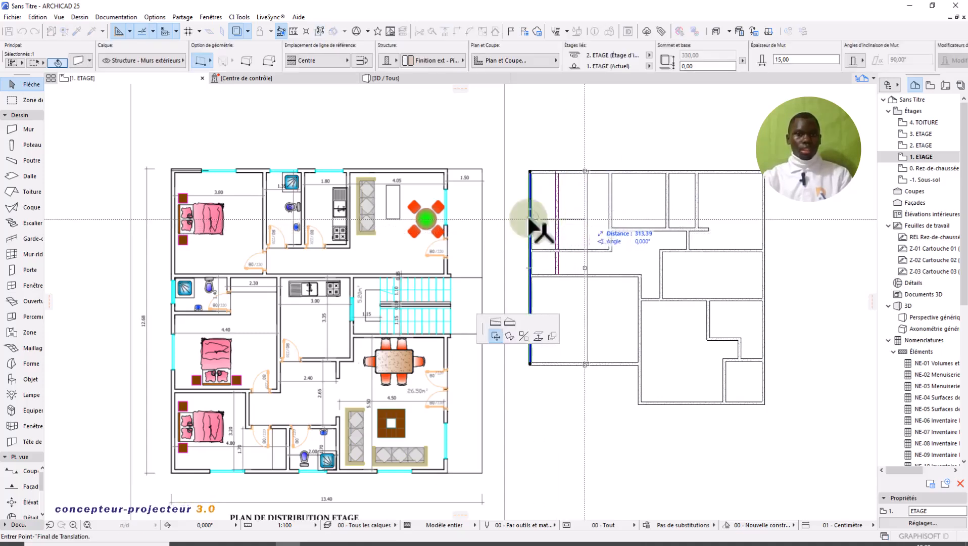
{"action": "scroll", "coordinate": [219, 190], "scroll_direction": "up", "scroll_amount": 3}
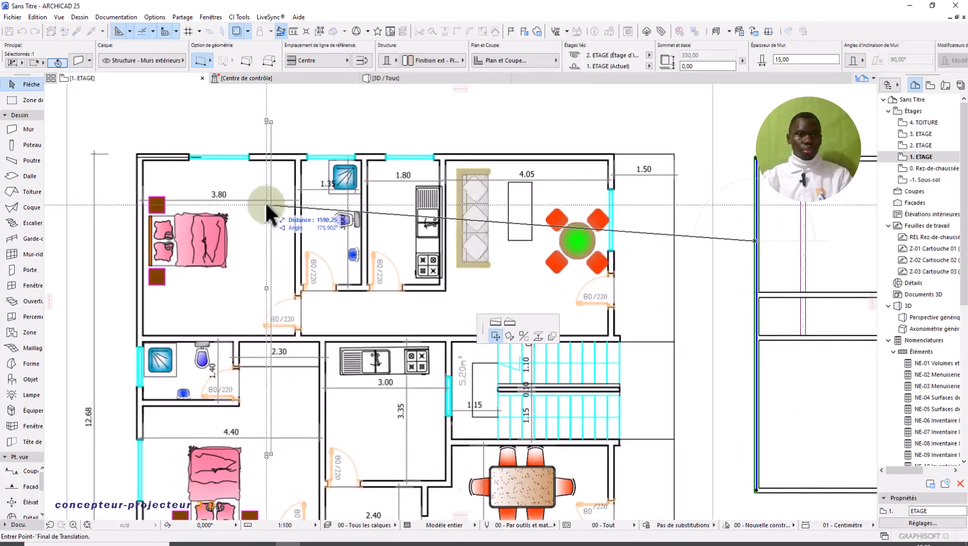
{"action": "scroll", "coordinate": [255, 199], "scroll_direction": "down", "scroll_amount": 3}
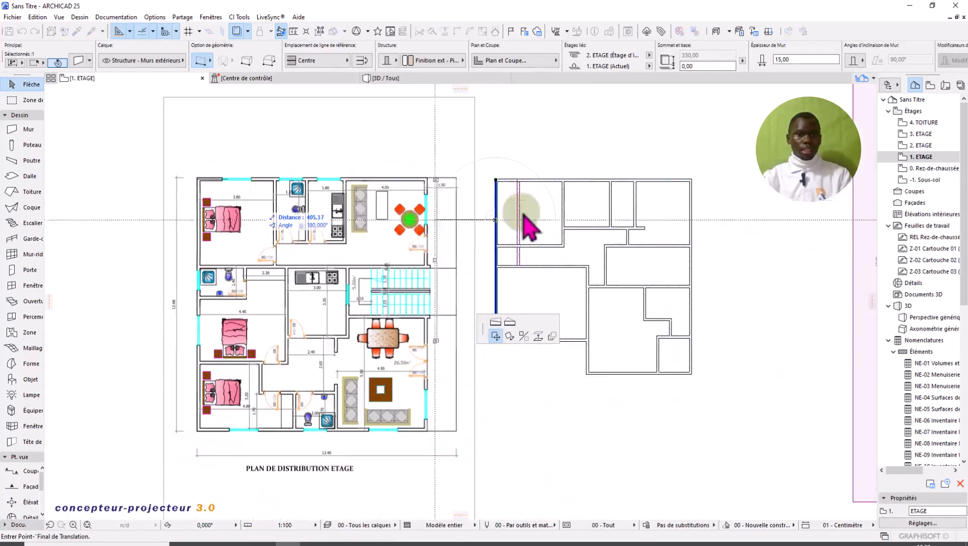
{"action": "scroll", "coordinate": [552, 225], "scroll_direction": "up", "scroll_amount": 2}
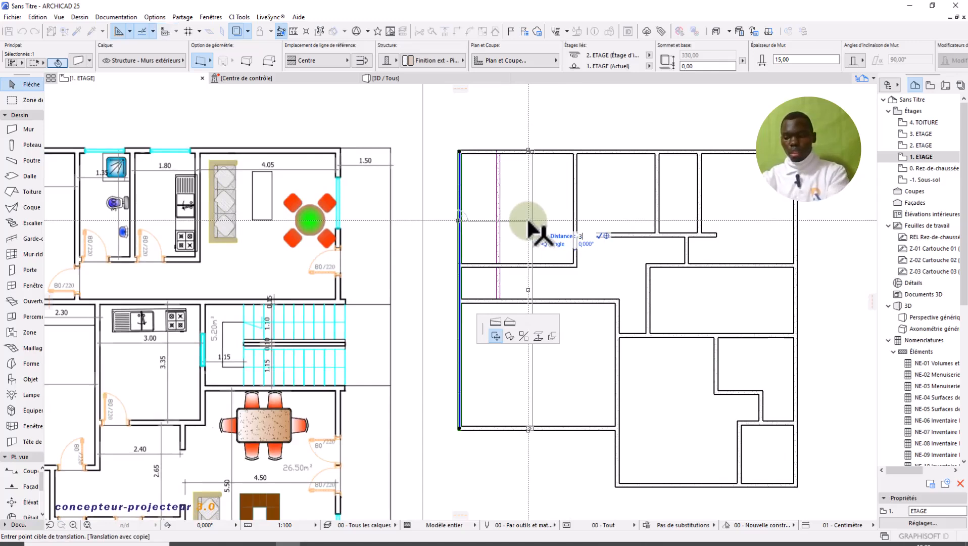
{"action": "key", "text": "Return"}
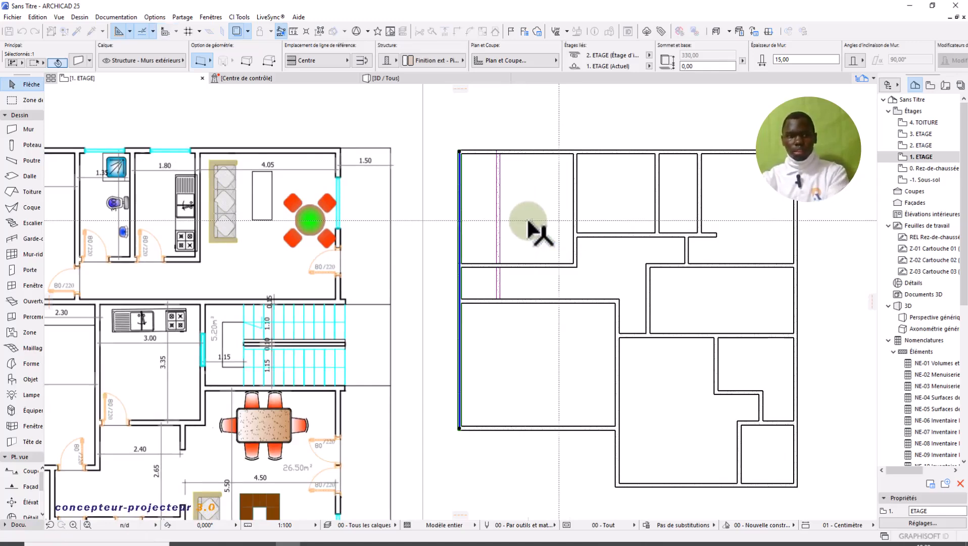
{"action": "scroll", "coordinate": [577, 210], "scroll_direction": "down", "scroll_amount": 3}
{"action": "scroll", "coordinate": [574, 217], "scroll_direction": "down", "scroll_amount": 1}
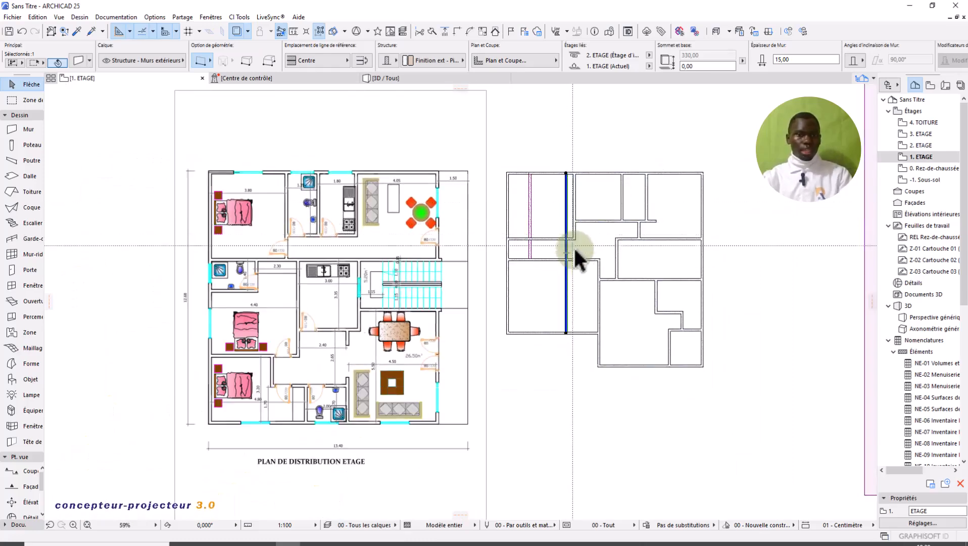
- Try to adjust the copied wall to the horizontal interior wall below the bedroom, and undo the adjustment
{"action": "left_click", "coordinate": [577, 253]}
{"action": "left_click", "coordinate": [566, 191]}
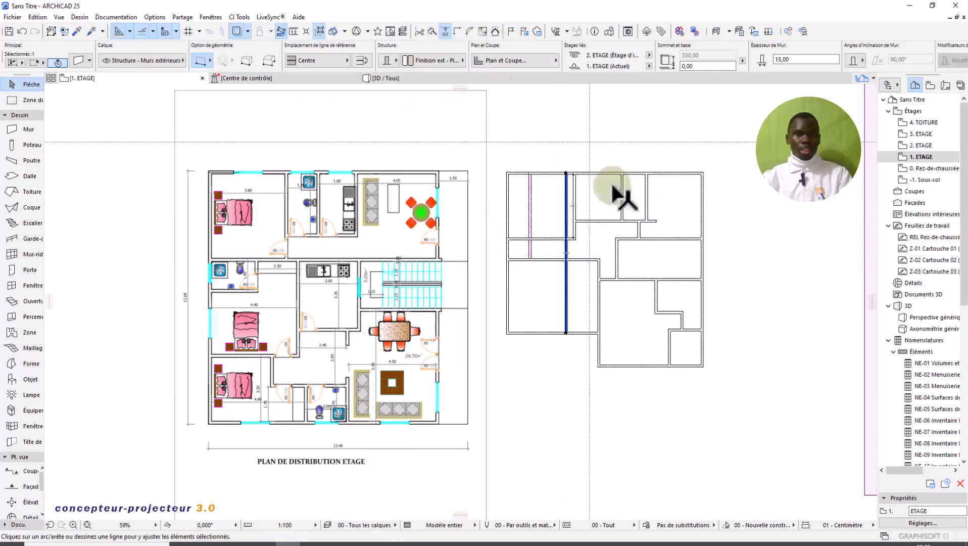
{"action": "scroll", "coordinate": [549, 258], "scroll_direction": "up", "scroll_amount": 5}
{"action": "scroll", "coordinate": [587, 232], "scroll_direction": "up", "scroll_amount": 5}
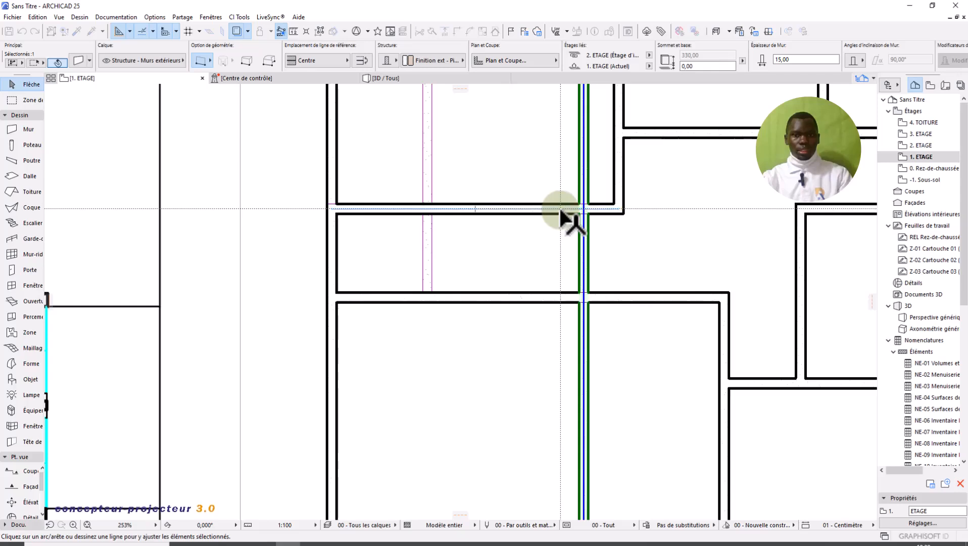
{"action": "left_click", "coordinate": [561, 208]}
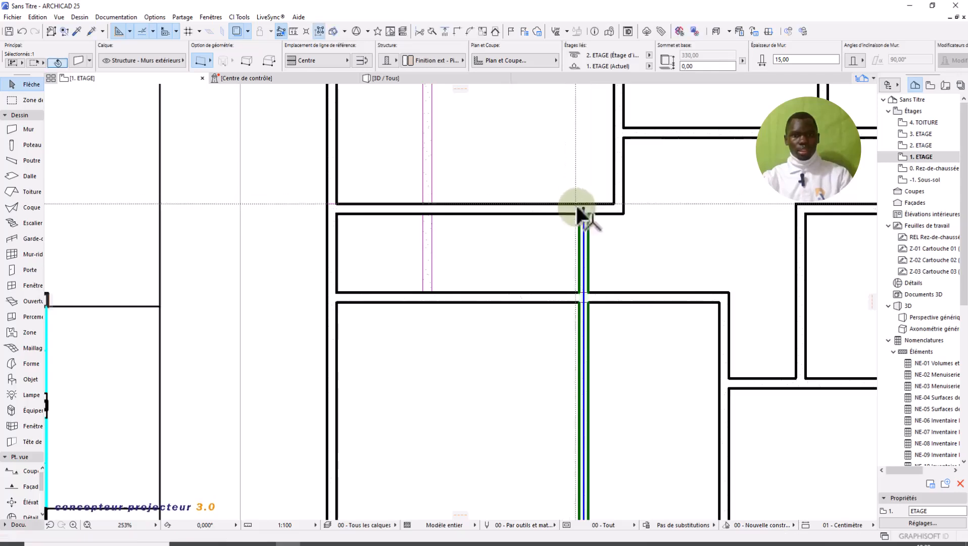
{"action": "key", "text": "Escape"}
{"action": "scroll", "coordinate": [582, 263], "scroll_direction": "down", "scroll_amount": 6}
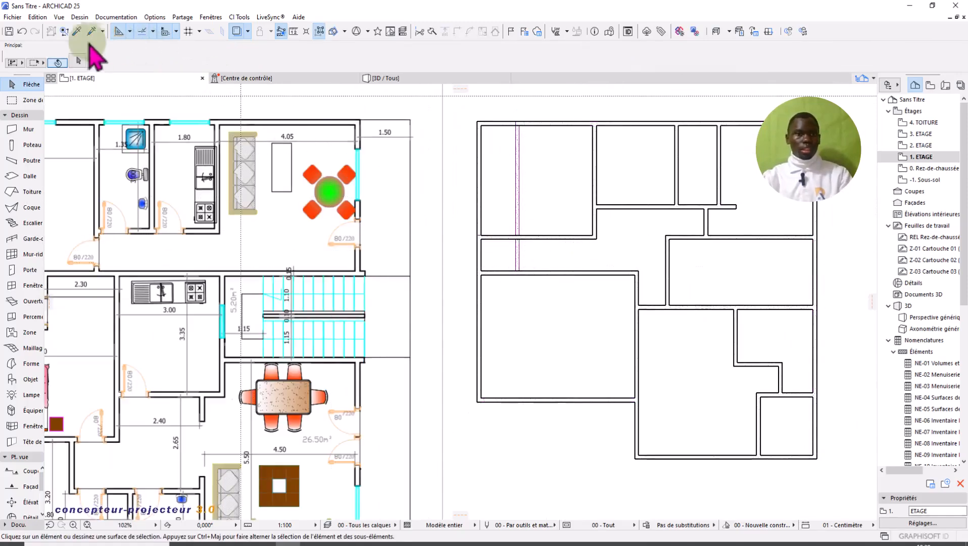
{"action": "left_click", "coordinate": [23, 31]}
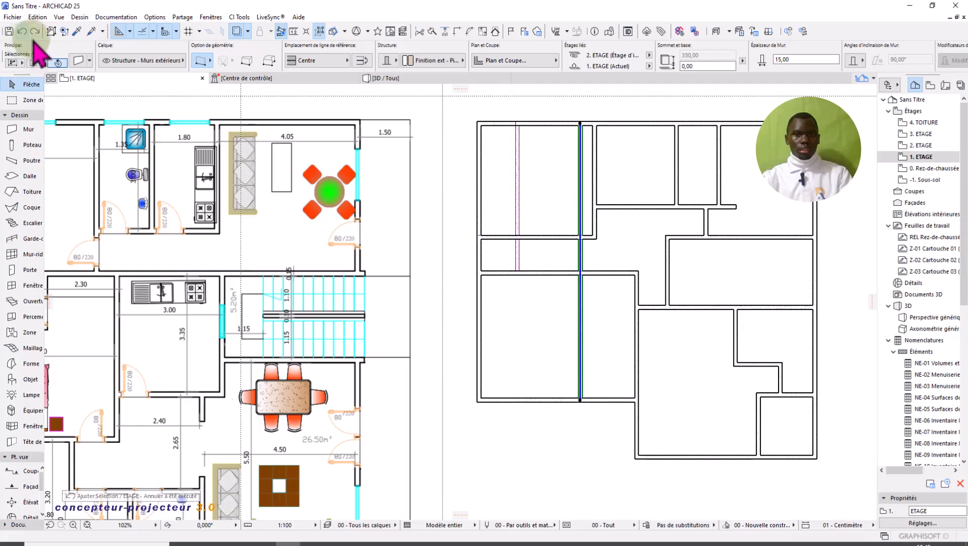
{"action": "left_click", "coordinate": [37, 33]}
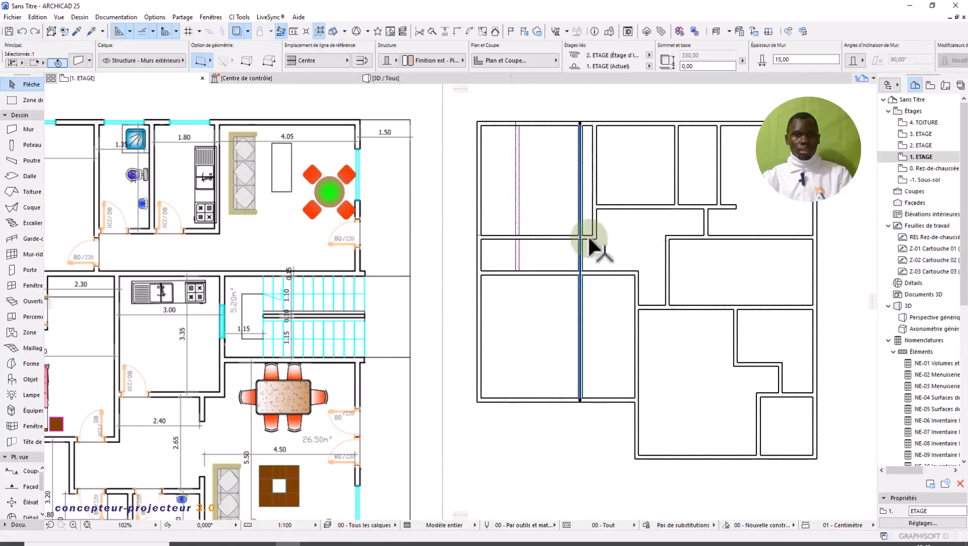
- Split the copied wall at the horizontal interior wall below the bedroom and delete the portion beneath the cut
{"action": "scroll", "coordinate": [581, 246], "scroll_direction": "up", "scroll_amount": 6}
{"action": "scroll", "coordinate": [582, 246], "scroll_direction": "up", "scroll_amount": 1}
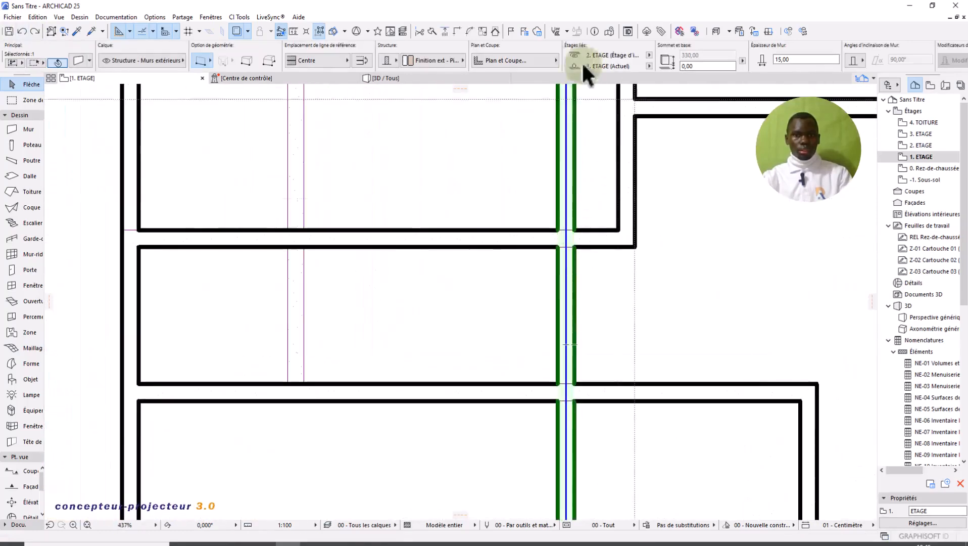
{"action": "left_click", "coordinate": [431, 32]}
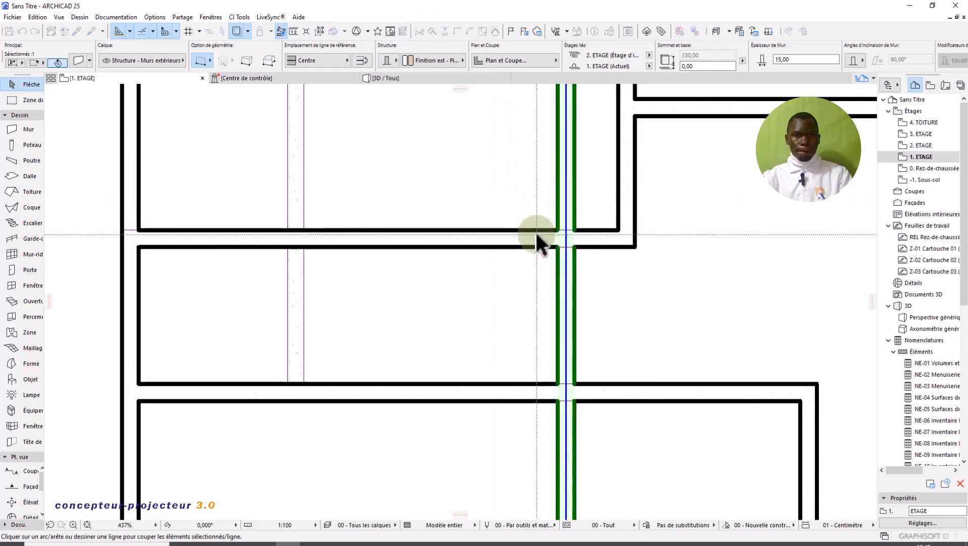
{"action": "left_click", "coordinate": [535, 239]}
{"action": "left_click", "coordinate": [597, 196]}
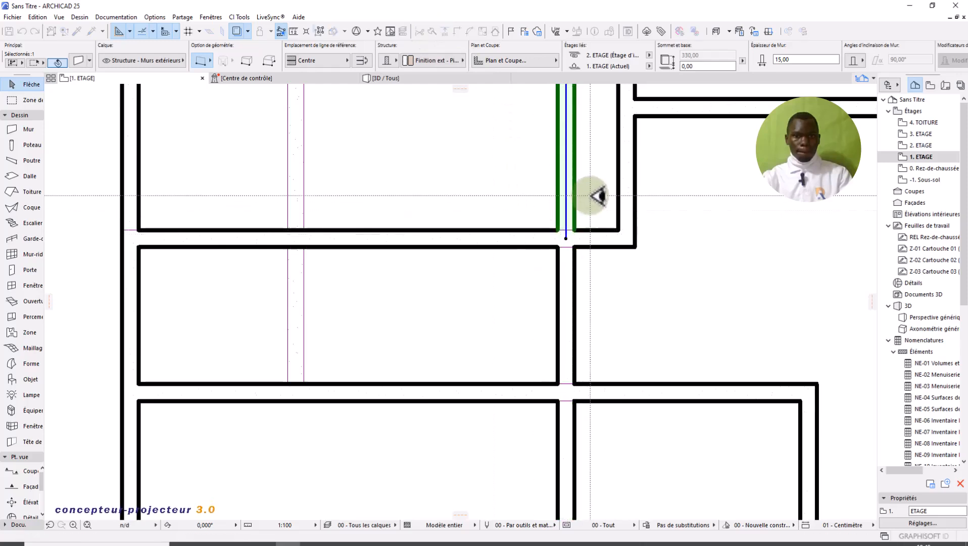
{"action": "left_click", "coordinate": [574, 299]}
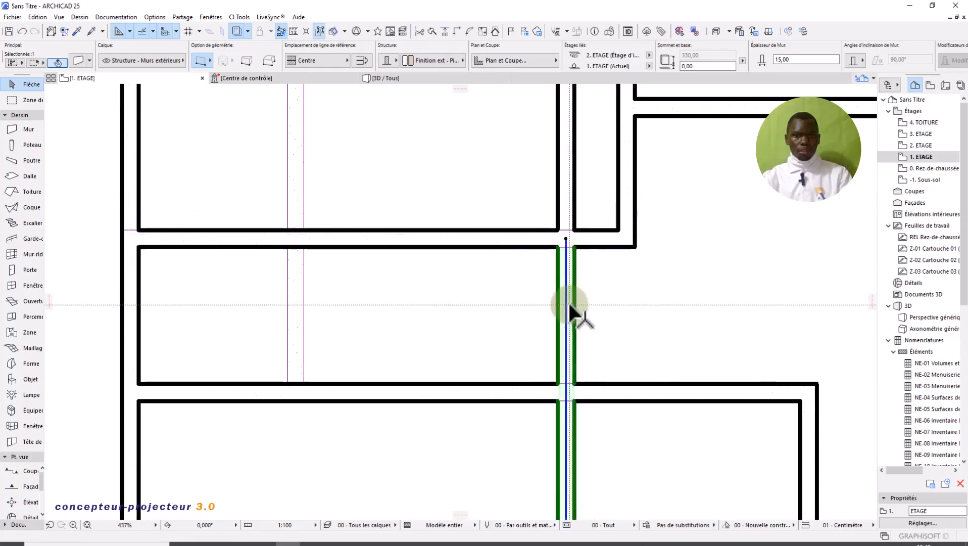
{"action": "key", "text": "Escape"}
{"action": "scroll", "coordinate": [556, 304], "scroll_direction": "down", "scroll_amount": 6}
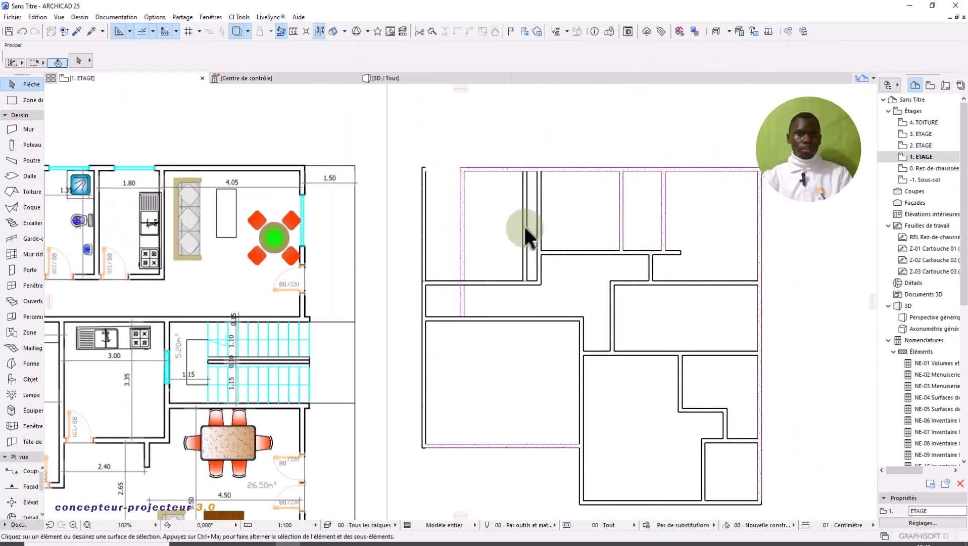
- Copy the bedroom's right-hand wall horizontally to the right to form the far wall of the 1.35-wide bathroom shown in the plan
{"action": "scroll", "coordinate": [526, 247], "scroll_direction": "down", "scroll_amount": 2}
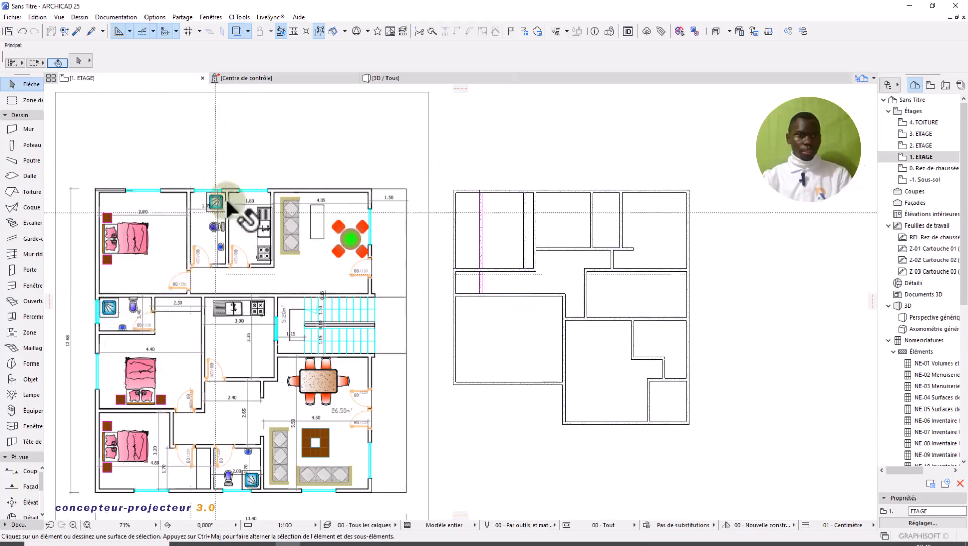
{"action": "scroll", "coordinate": [211, 223], "scroll_direction": "up", "scroll_amount": 3}
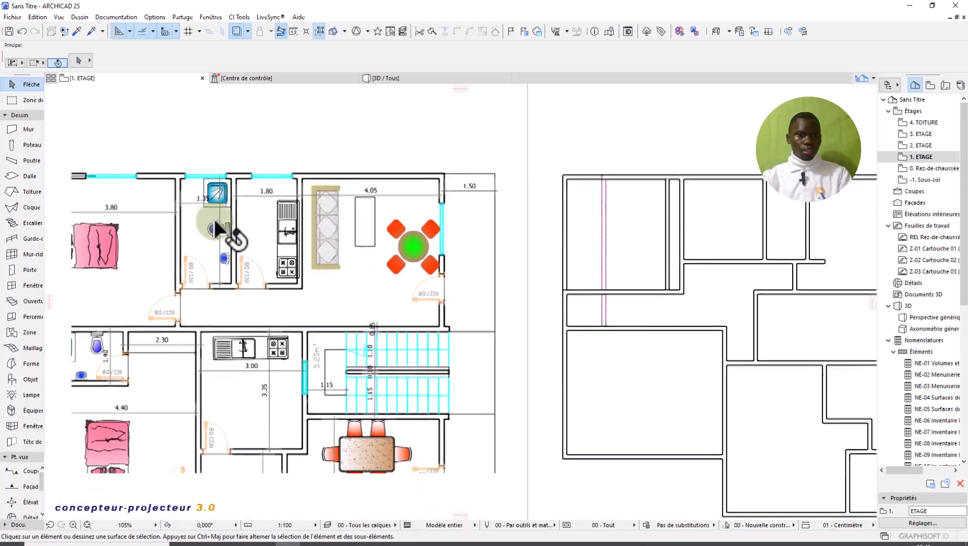
{"action": "scroll", "coordinate": [215, 225], "scroll_direction": "down", "scroll_amount": 1}
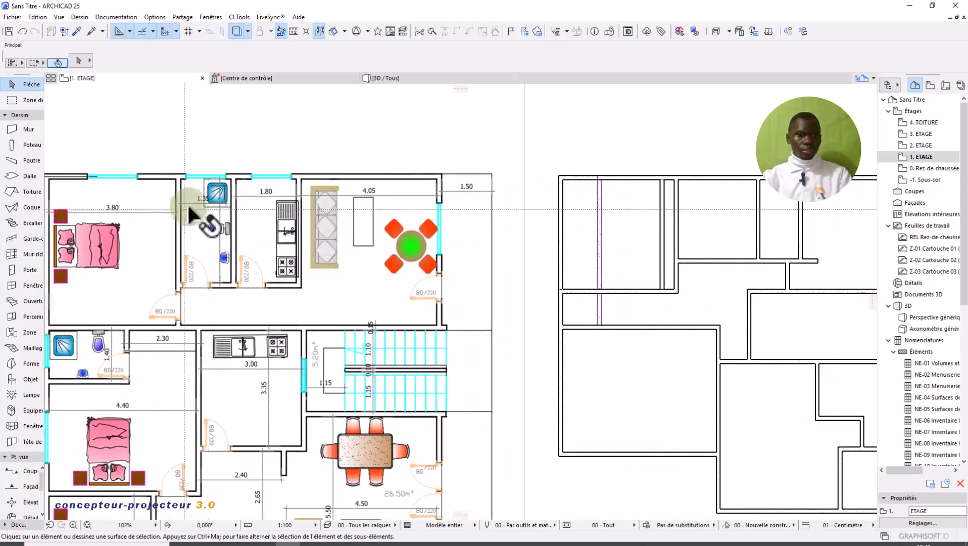
{"action": "scroll", "coordinate": [187, 202], "scroll_direction": "up", "scroll_amount": 3}
{"action": "scroll", "coordinate": [199, 199], "scroll_direction": "down", "scroll_amount": 3}
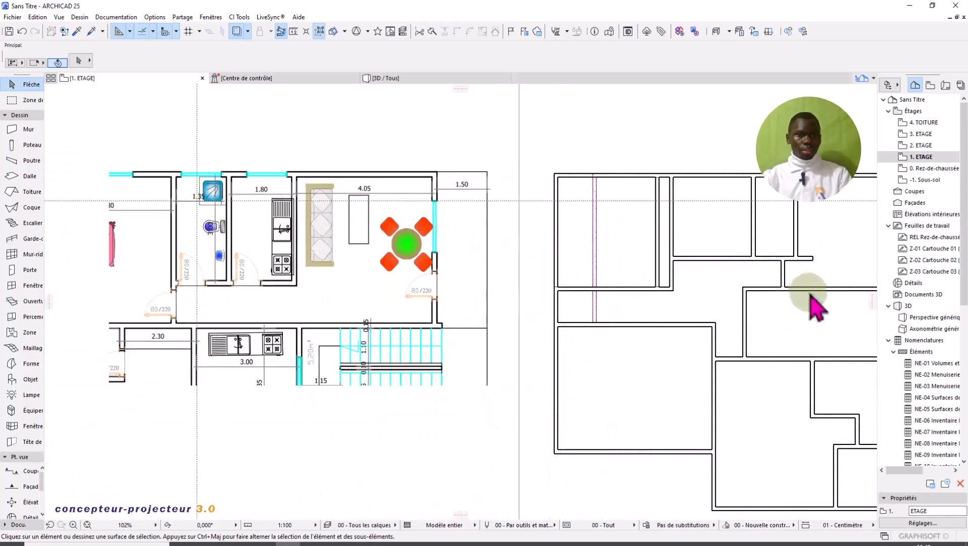
{"action": "scroll", "coordinate": [667, 234], "scroll_direction": "up", "scroll_amount": 3}
{"action": "left_click", "coordinate": [650, 228]}
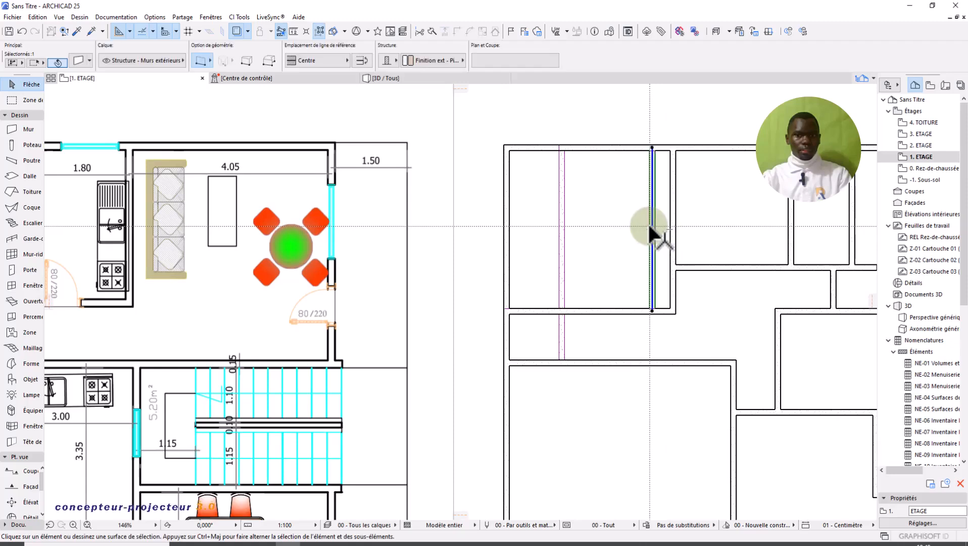
{"action": "left_click", "coordinate": [648, 226]}
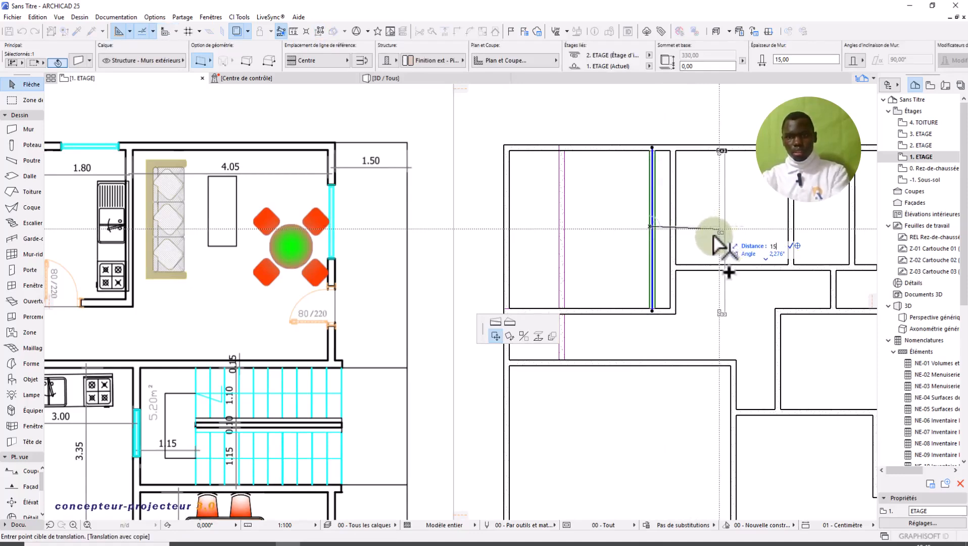
{"action": "key", "text": "Escape"}
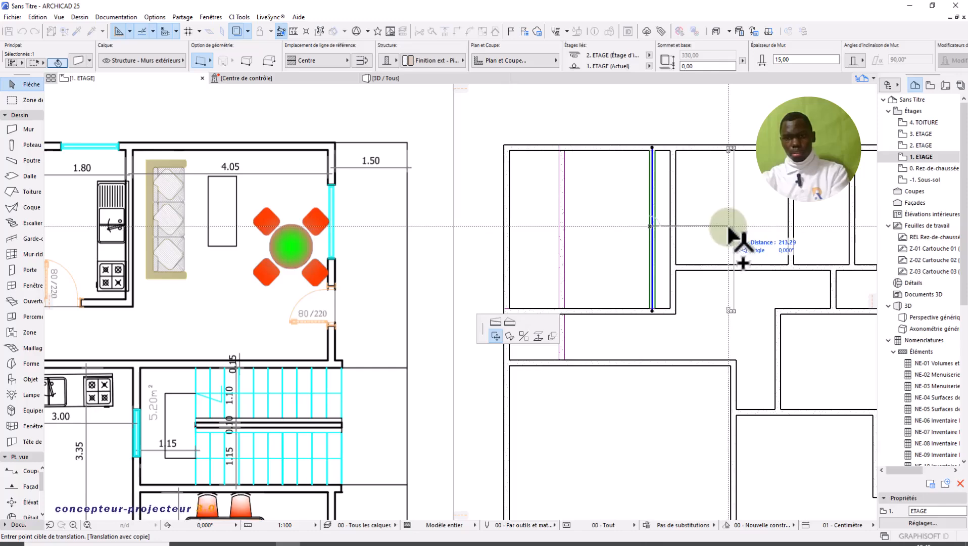
{"action": "left_click", "coordinate": [706, 229]}
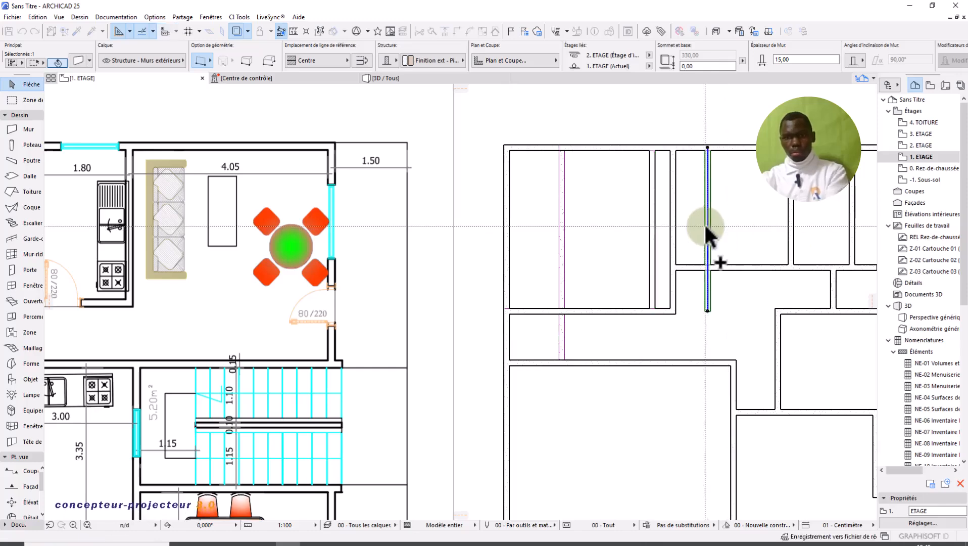
- Delete the old vertical wall standing between the bedroom's right-hand wall and the new bathroom wall
{"action": "scroll", "coordinate": [707, 234], "scroll_direction": "down", "scroll_amount": 2}
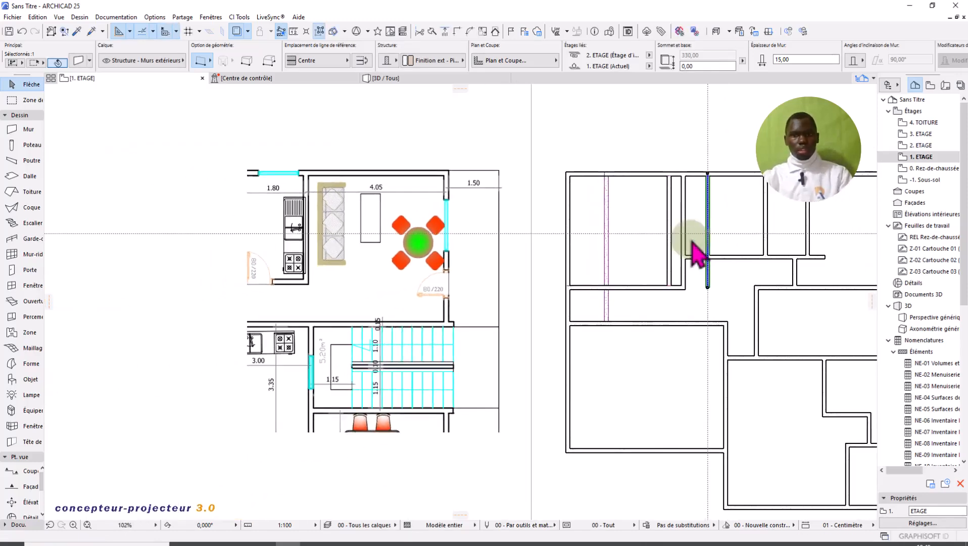
{"action": "scroll", "coordinate": [698, 231], "scroll_direction": "down", "scroll_amount": 2}
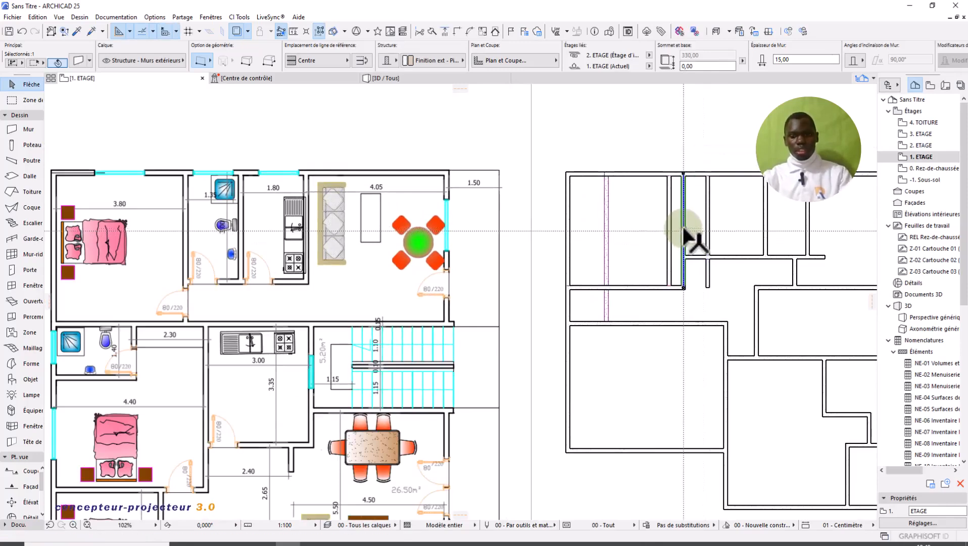
{"action": "key", "text": "Delete"}
{"action": "scroll", "coordinate": [717, 267], "scroll_direction": "down", "scroll_amount": 1}
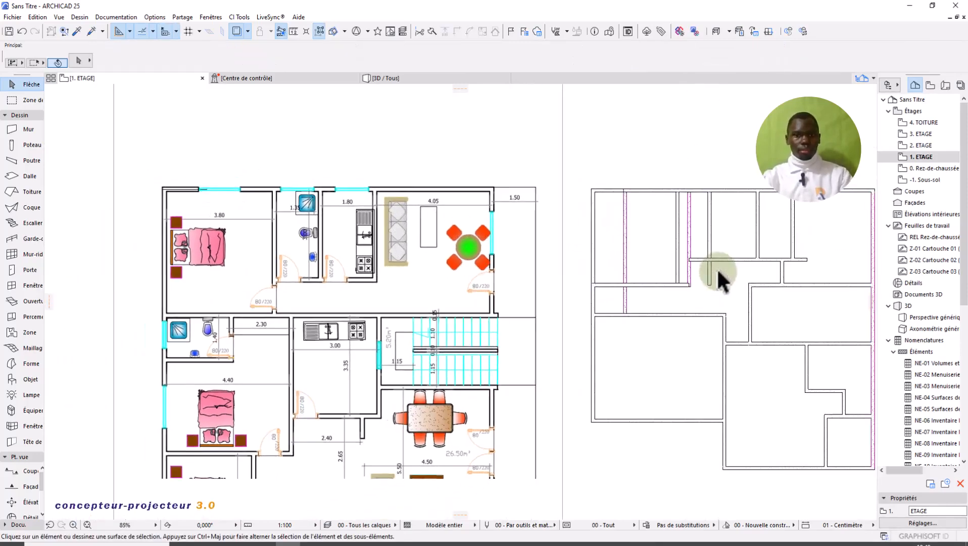
- Extend the horizontal wall beneath the bathroom to meet the bedroom's right-hand wall
{"action": "scroll", "coordinate": [329, 271], "scroll_direction": "up", "scroll_amount": 1}
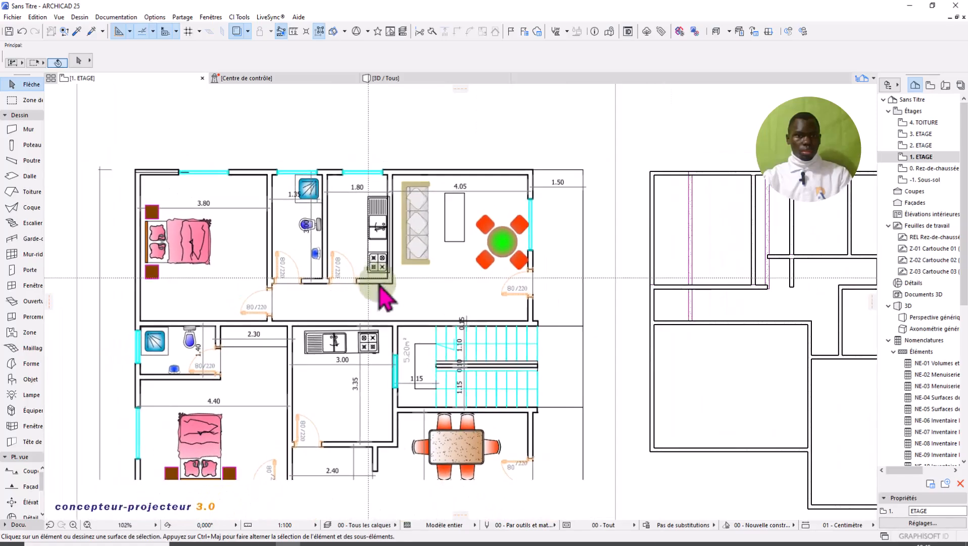
{"action": "scroll", "coordinate": [368, 277], "scroll_direction": "down", "scroll_amount": 1}
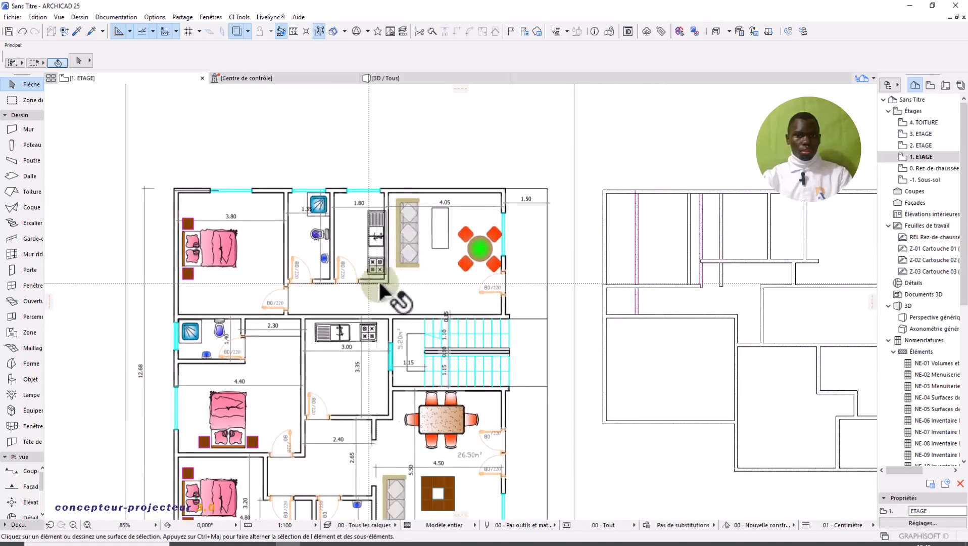
{"action": "scroll", "coordinate": [729, 268], "scroll_direction": "up", "scroll_amount": 3}
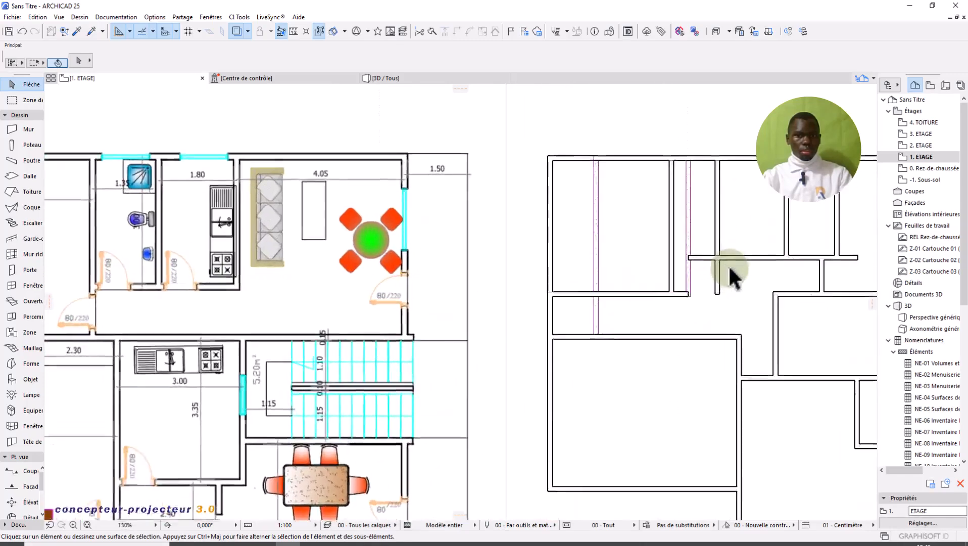
{"action": "scroll", "coordinate": [710, 266], "scroll_direction": "down", "scroll_amount": 3}
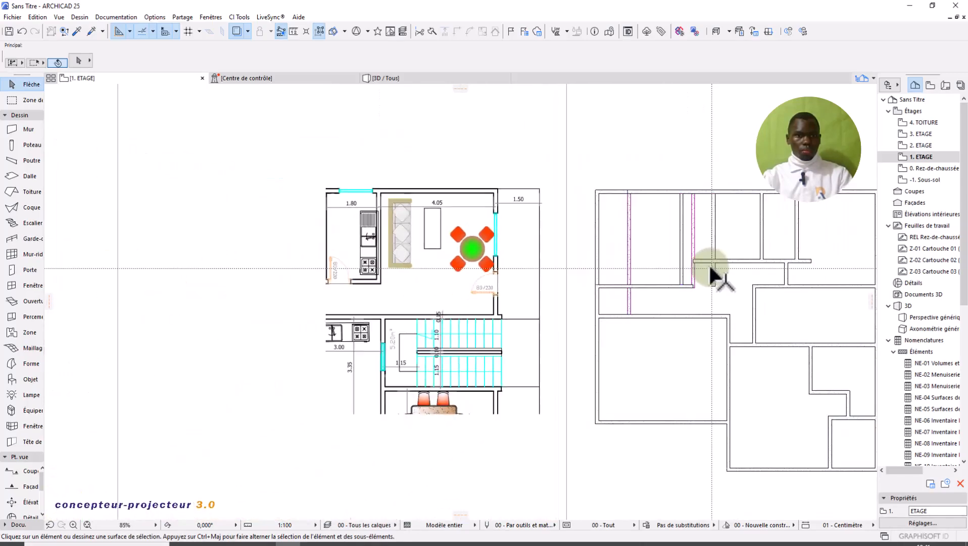
{"action": "left_click", "coordinate": [698, 261]}
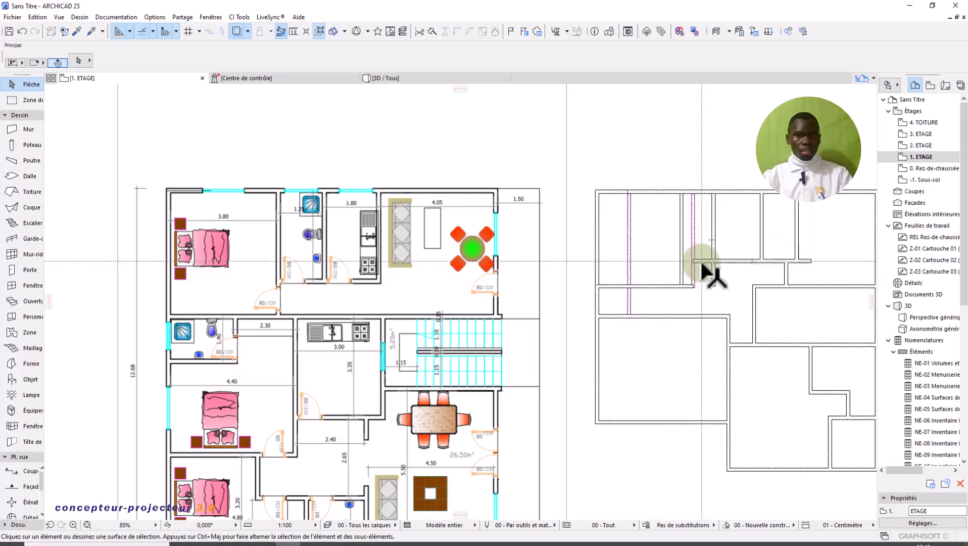
{"action": "left_click", "coordinate": [693, 261]}
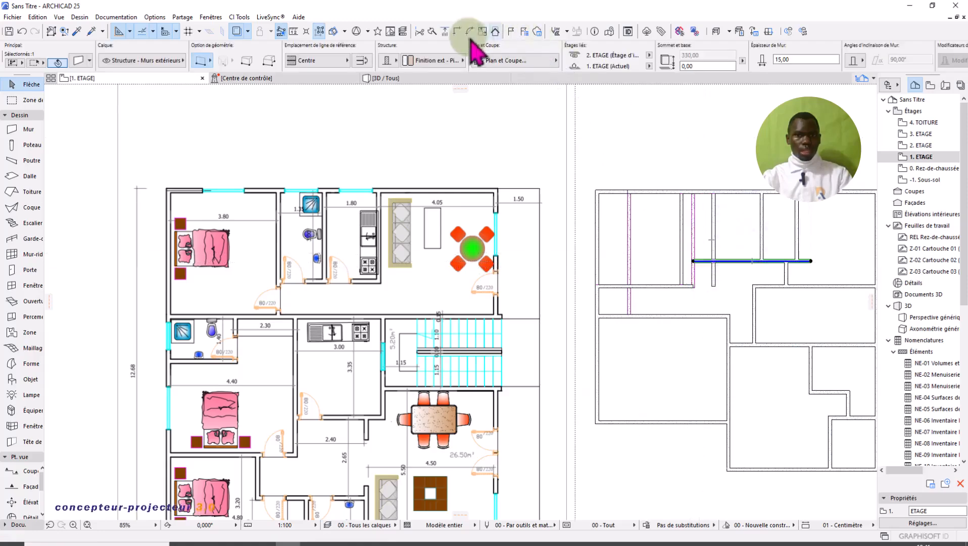
{"action": "scroll", "coordinate": [677, 259], "scroll_direction": "up", "scroll_amount": 5}
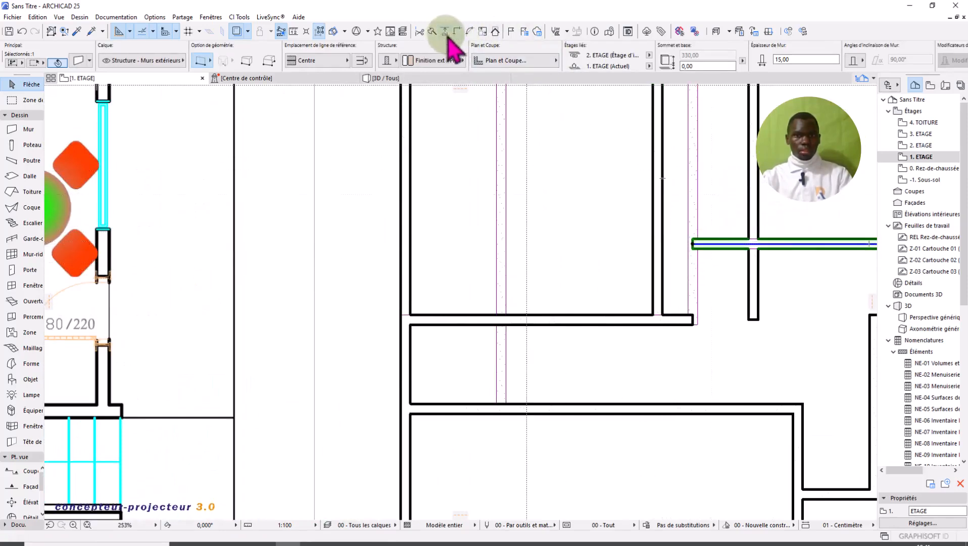
{"action": "left_click", "coordinate": [663, 253]}
{"action": "left_click", "coordinate": [715, 243]}
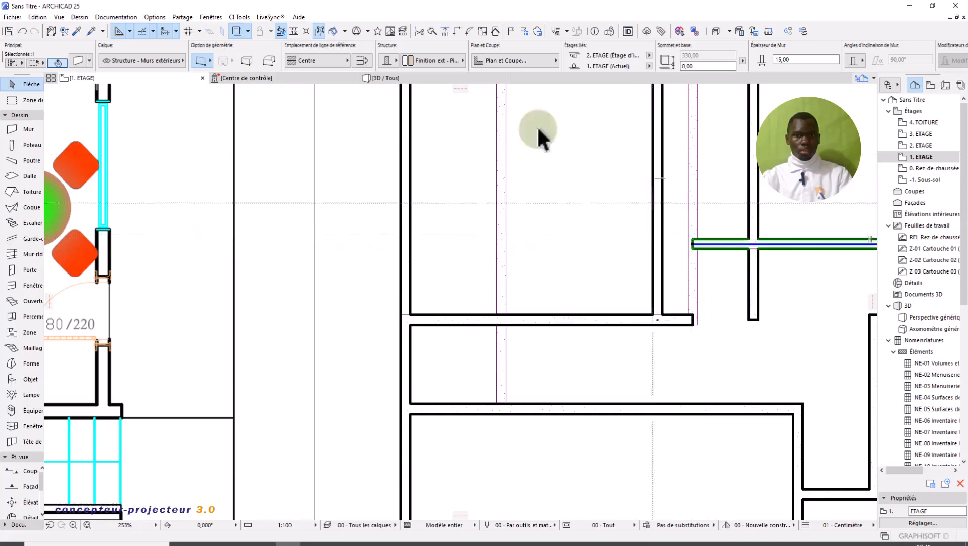
{"action": "left_click", "coordinate": [318, 36]}
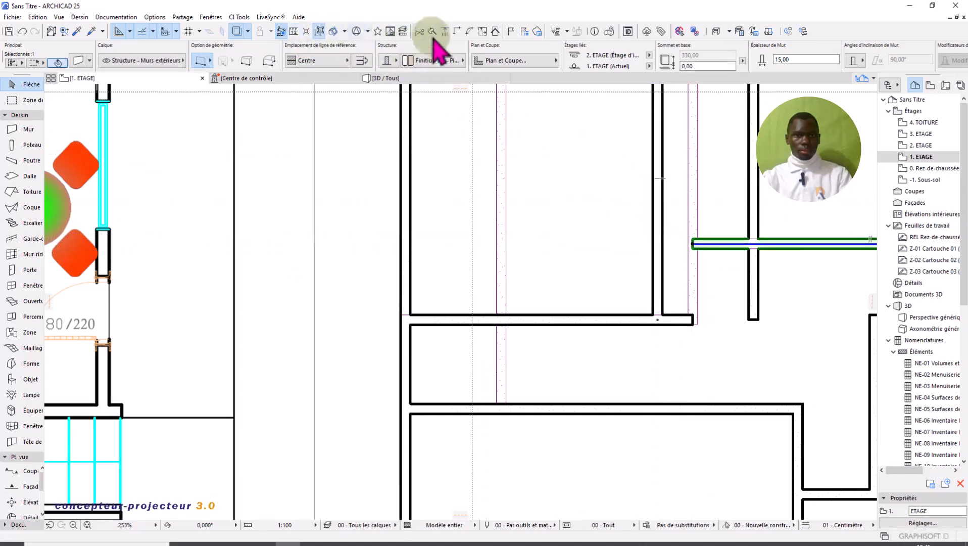
{"action": "left_click", "coordinate": [449, 34]}
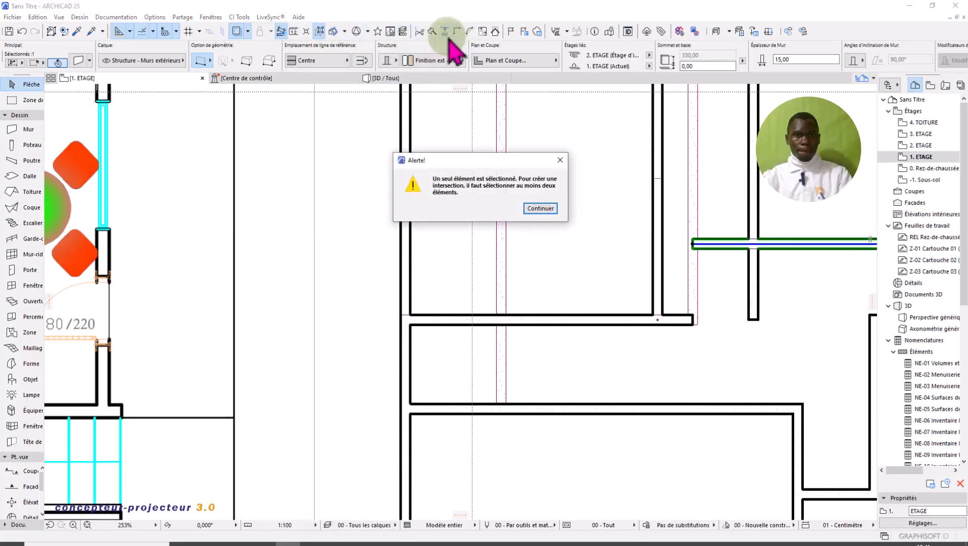
{"action": "left_click", "coordinate": [561, 160]}
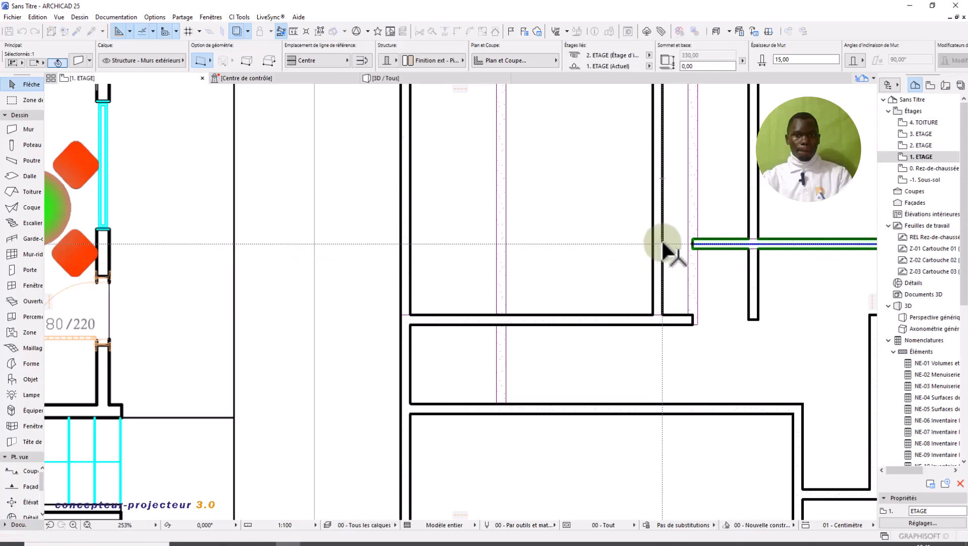
{"action": "left_click", "coordinate": [609, 234]}
{"action": "scroll", "coordinate": [611, 243], "scroll_direction": "down", "scroll_amount": 3}
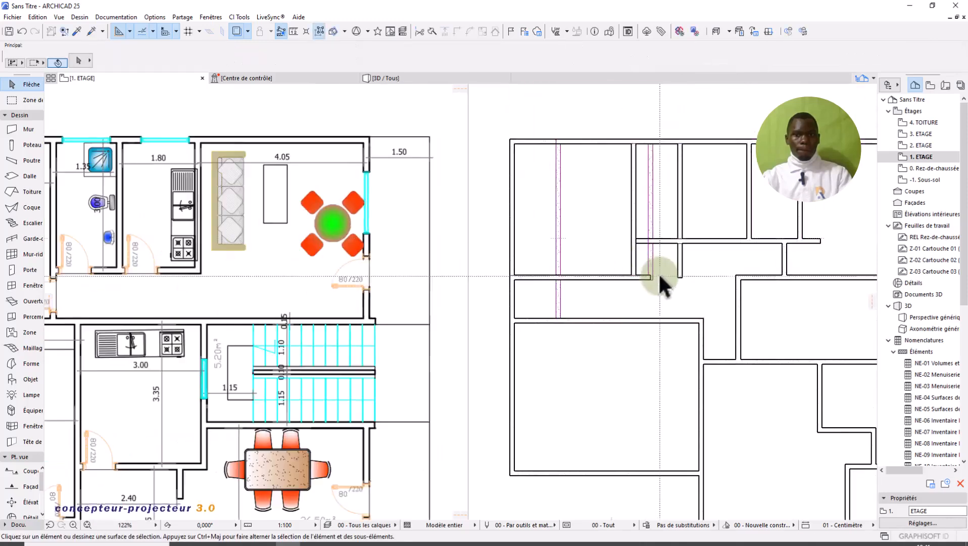
- Trim away the stub of the bathroom's right-hand wall that projects below the horizontal wall
{"action": "middle_click_drag", "start_coordinate": [648, 293], "coordinate": [635, 300]}
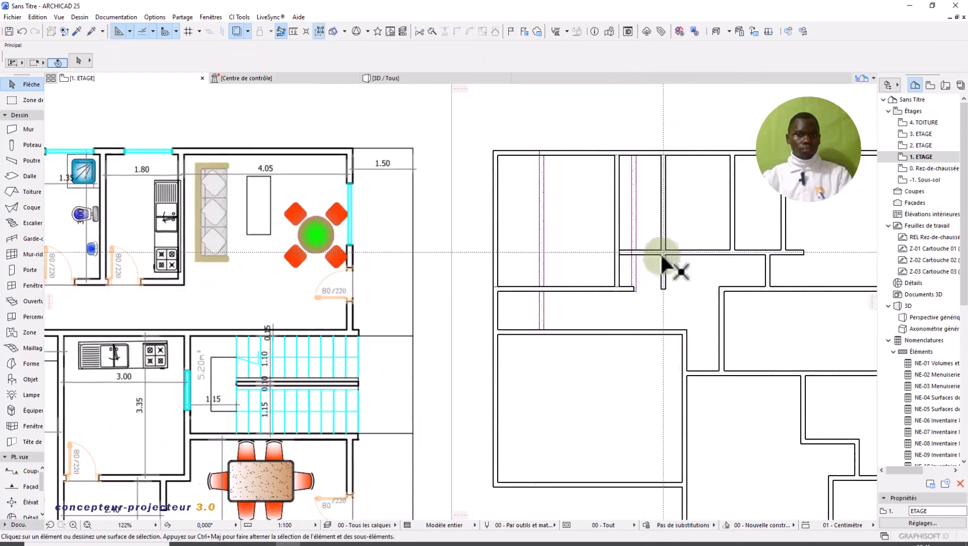
{"action": "left_click", "coordinate": [665, 275], "text": "ctrl"}
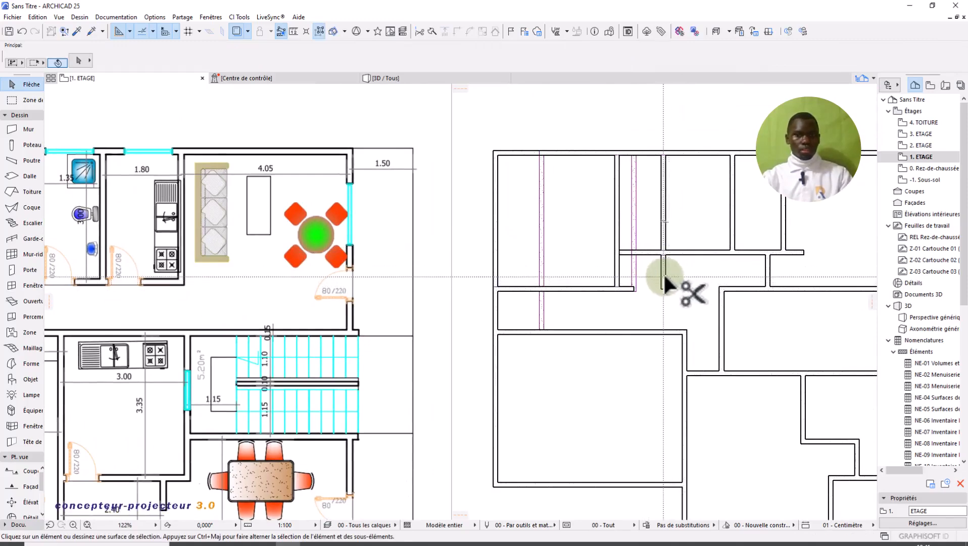
{"action": "scroll", "coordinate": [681, 276], "scroll_direction": "down", "scroll_amount": 2}
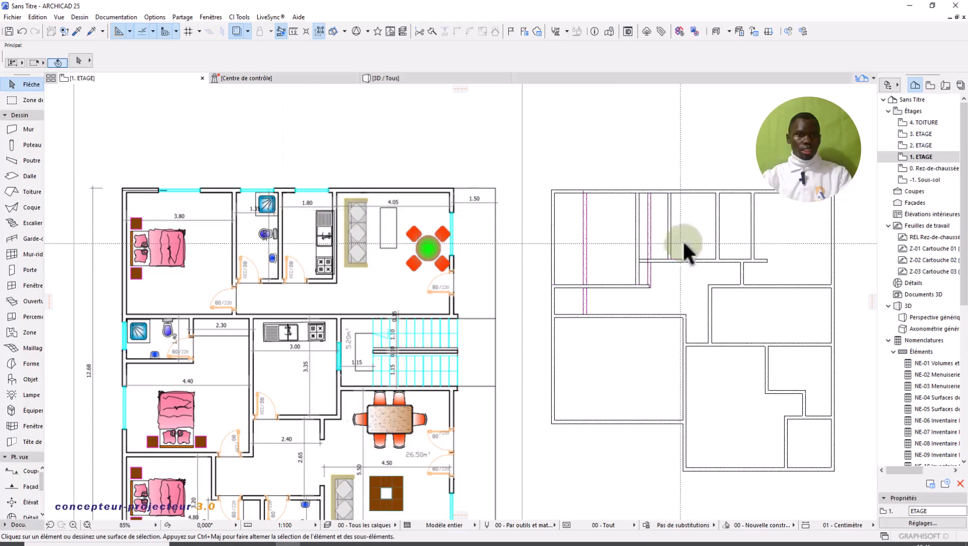
- Delete the old vertical wall immediately to the right of the bathroom's right-hand wall
{"action": "scroll", "coordinate": [698, 239], "scroll_direction": "up", "scroll_amount": 2}
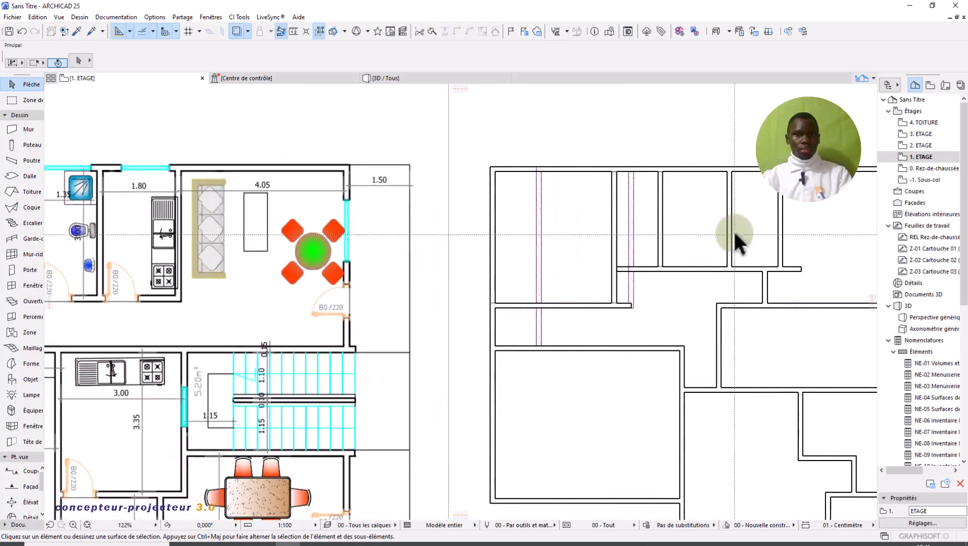
{"action": "left_click", "coordinate": [733, 228]}
{"action": "left_click", "coordinate": [663, 238]}
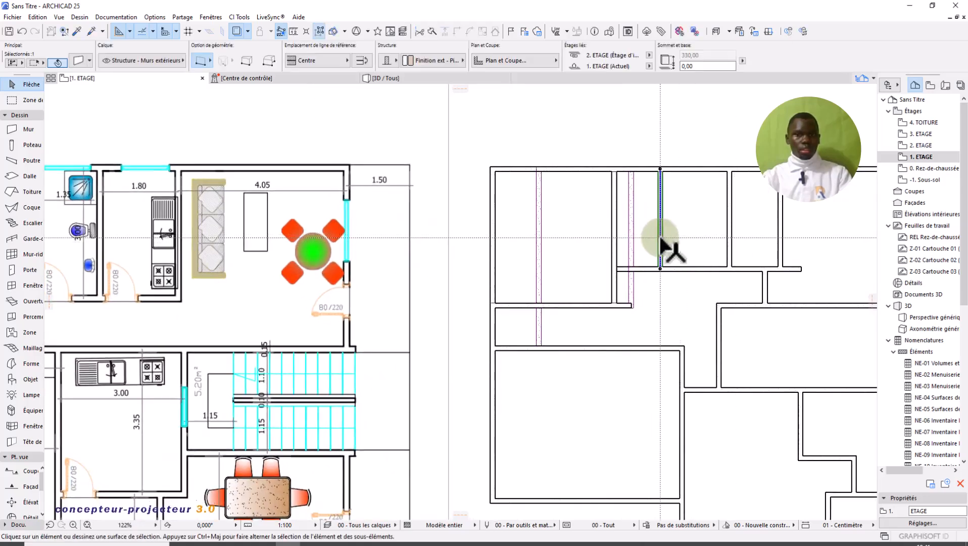
{"action": "left_click", "coordinate": [683, 238]}
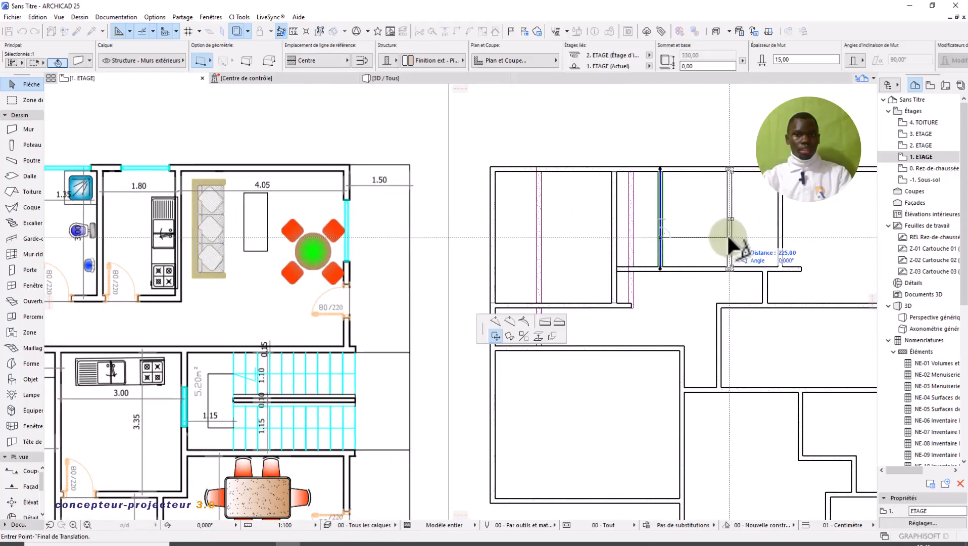
{"action": "left_click", "coordinate": [727, 234]}
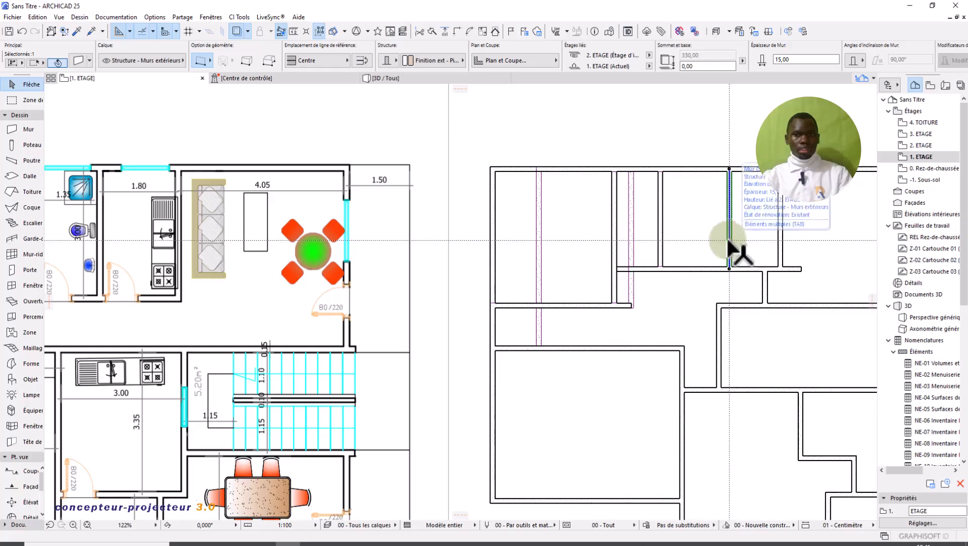
{"action": "left_click", "coordinate": [684, 241]}
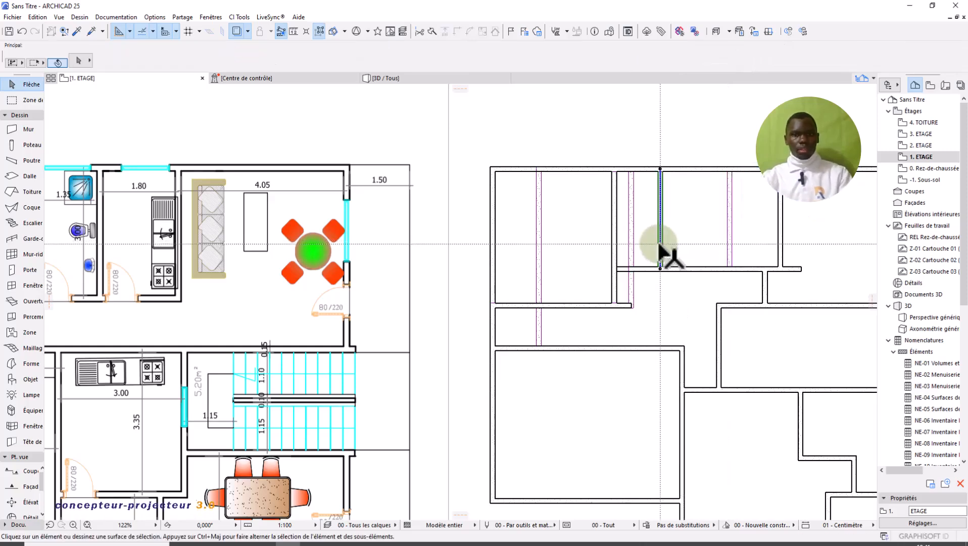
- Copy the bathroom's right-hand wall horizontally to the right to form the far wall of the 1.80-wide kitchen
{"action": "left_click", "coordinate": [661, 252]}
{"action": "left_click", "coordinate": [661, 250]}
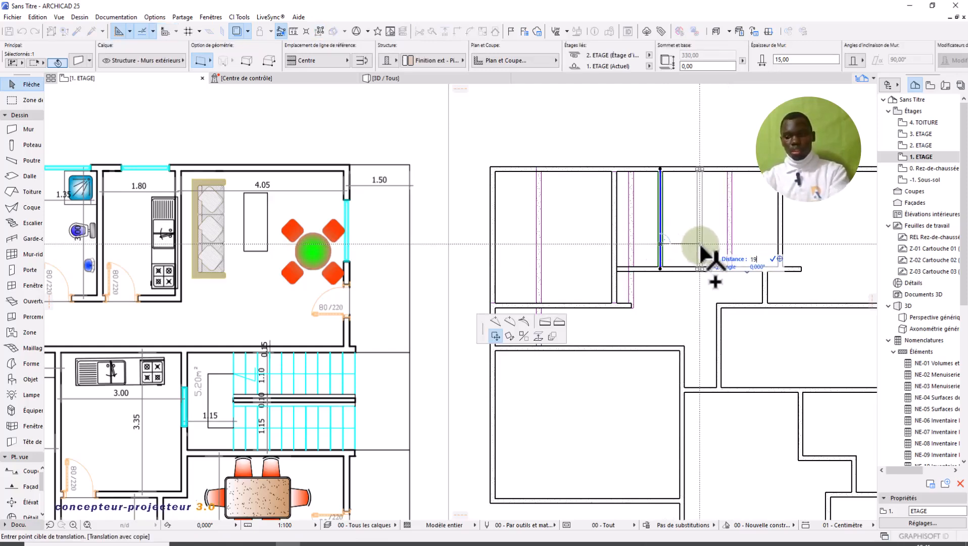
{"action": "left_click", "coordinate": [722, 246]}
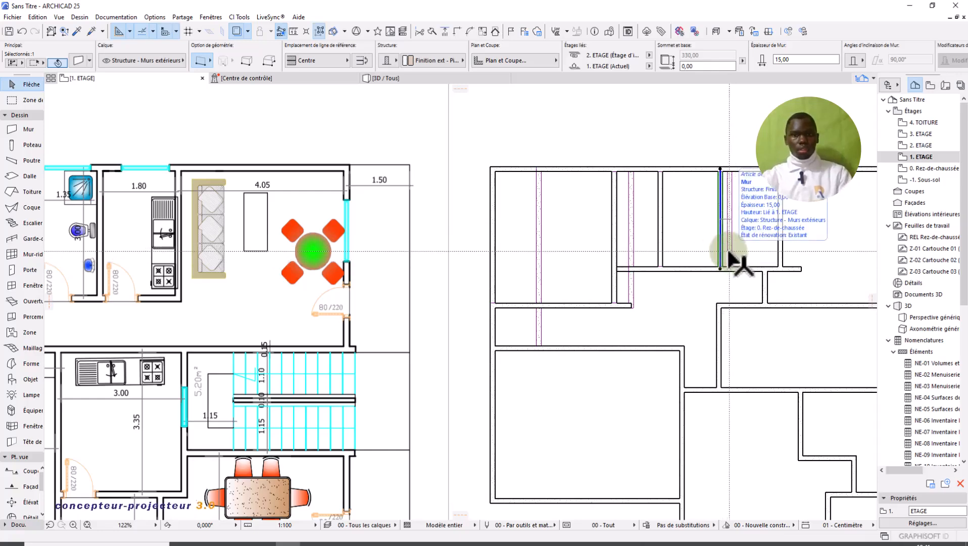
- Copy the kitchen's right-hand wall 420 horizontally to the right to form the far wall of the 4.05-wide living room
{"action": "scroll", "coordinate": [662, 254], "scroll_direction": "down", "scroll_amount": 4}
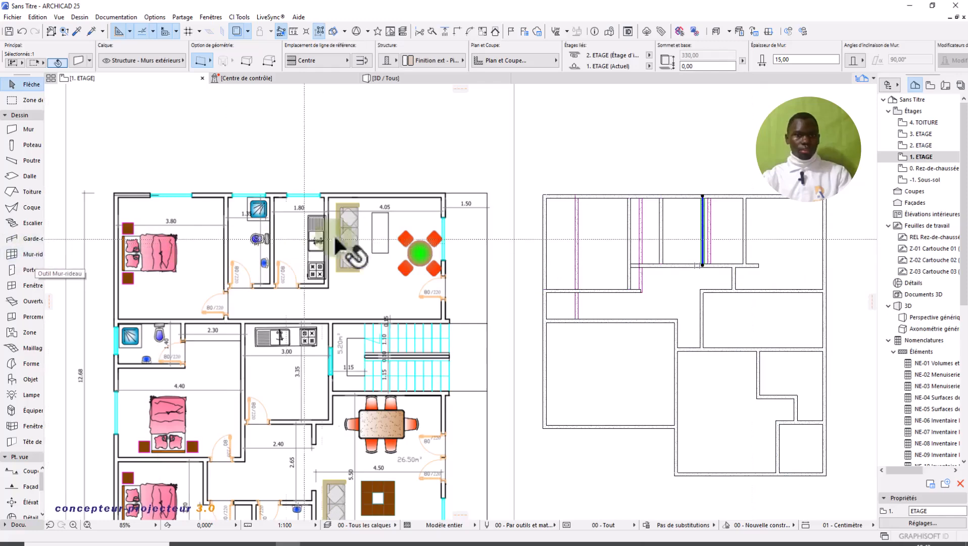
{"action": "scroll", "coordinate": [385, 211], "scroll_direction": "up", "scroll_amount": 1}
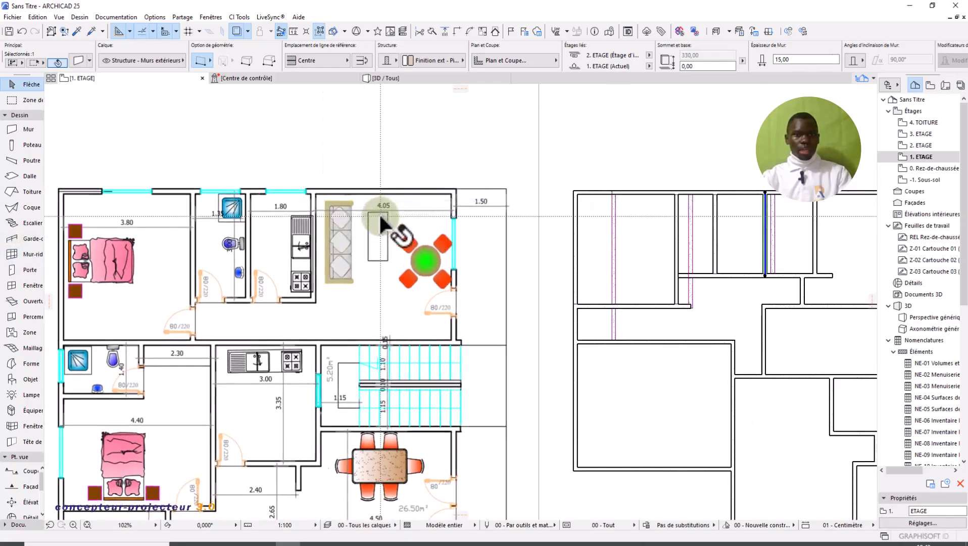
{"action": "scroll", "coordinate": [379, 211], "scroll_direction": "down", "scroll_amount": 1}
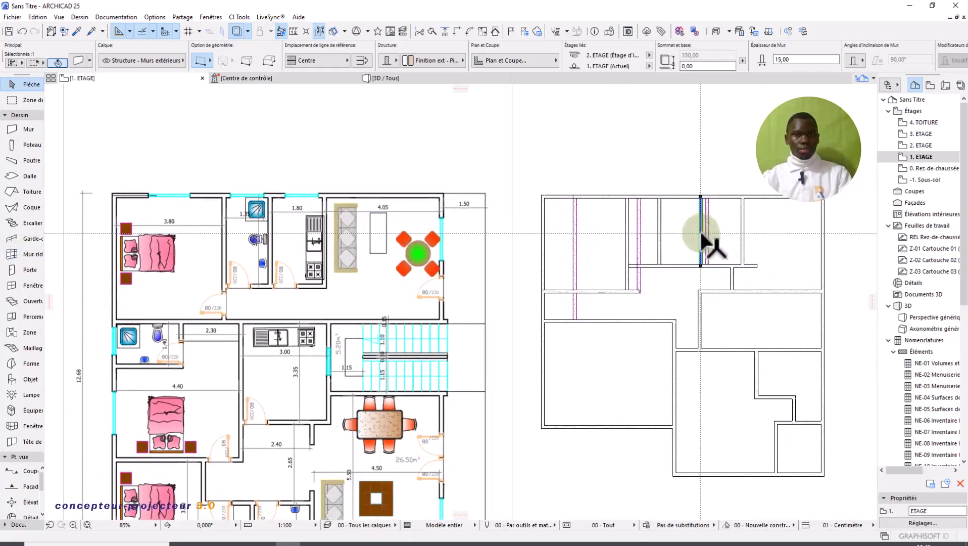
{"action": "left_click", "coordinate": [702, 233]}
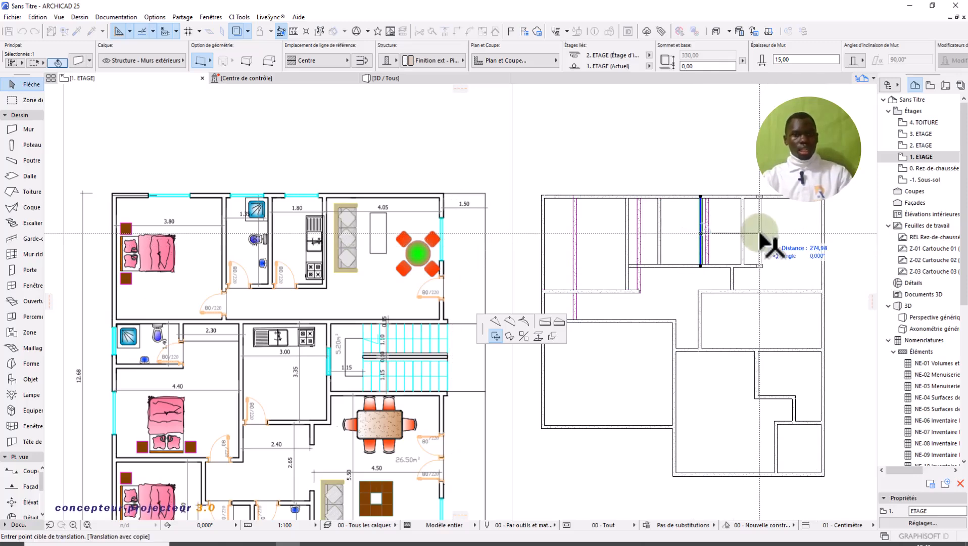
{"action": "type", "text": "42"}
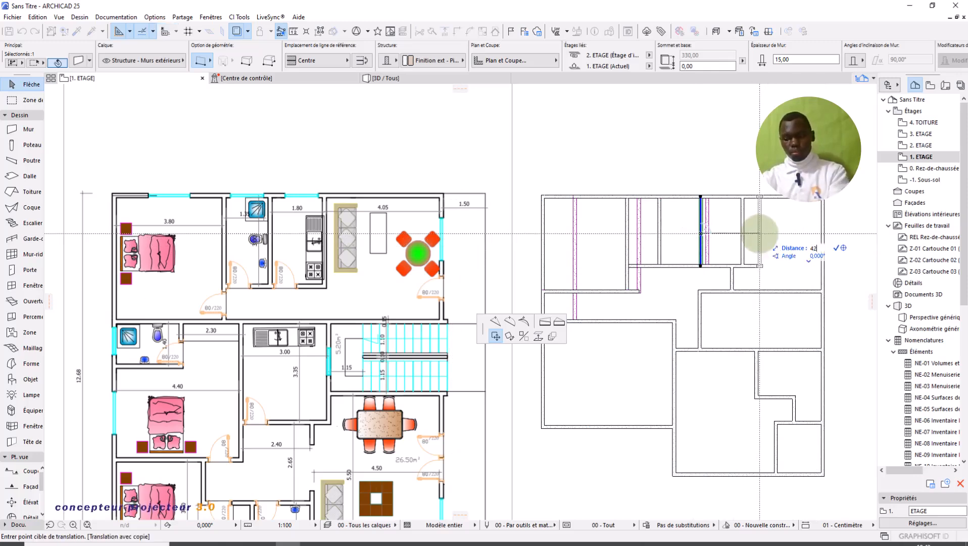
{"action": "type", "text": "0"}
{"action": "key", "text": "Return"}
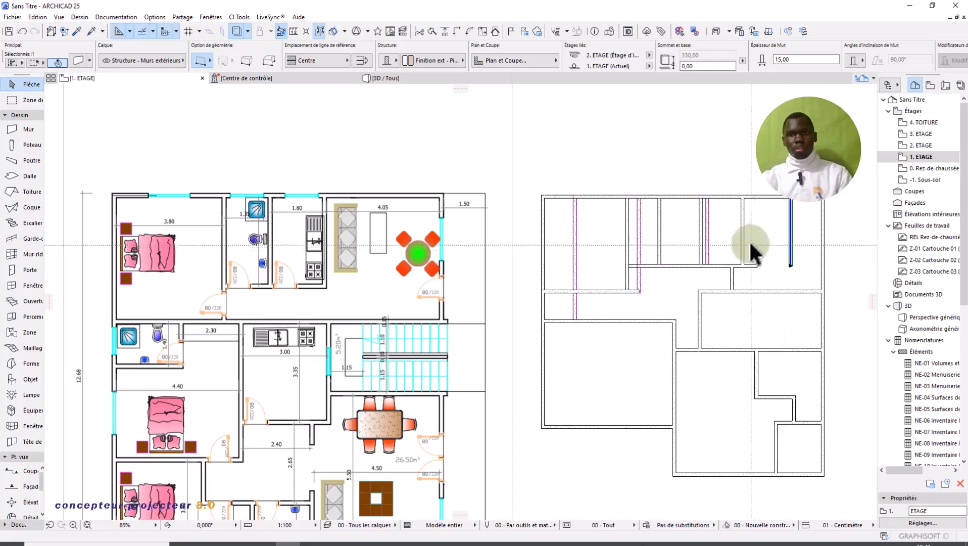
- Delete the old vertical wall inside the living room and the short vertical wall beneath the horizontal wall
{"action": "left_click", "coordinate": [743, 238]}
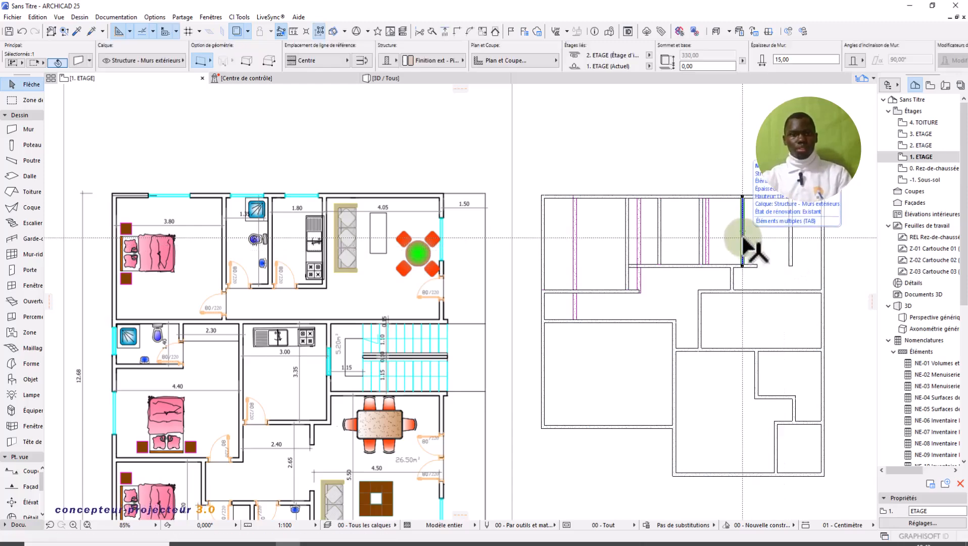
{"action": "left_click", "coordinate": [762, 242]}
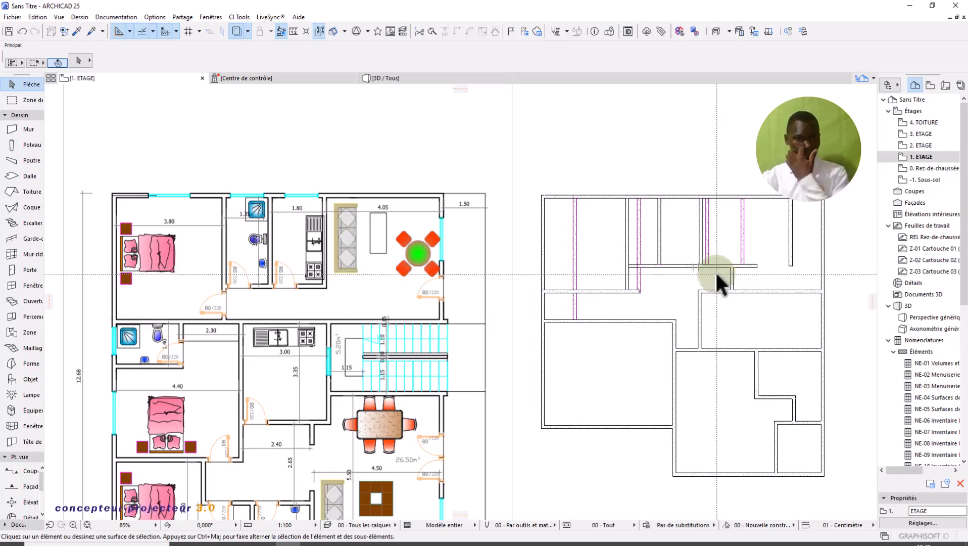
{"action": "scroll", "coordinate": [715, 271], "scroll_direction": "up", "scroll_amount": 3}
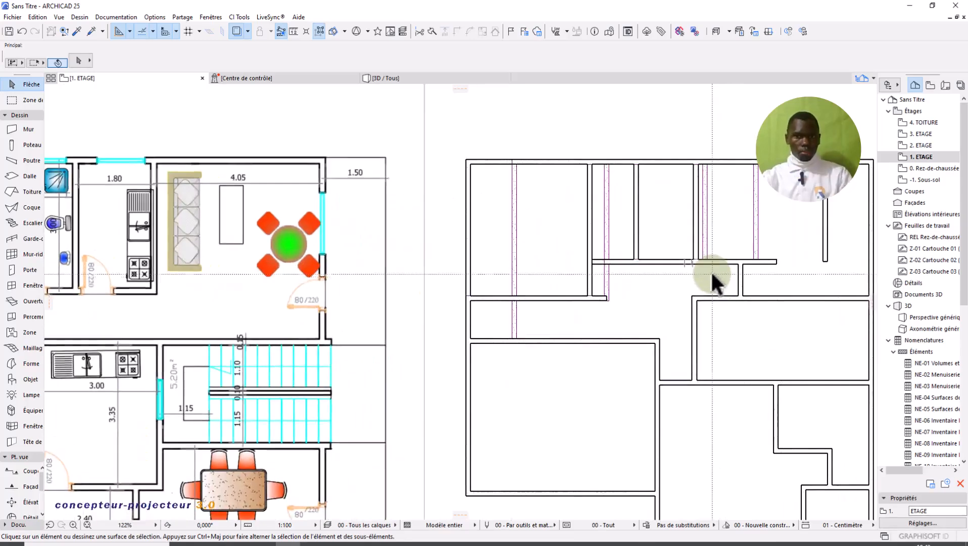
{"action": "scroll", "coordinate": [712, 272], "scroll_direction": "down", "scroll_amount": 1}
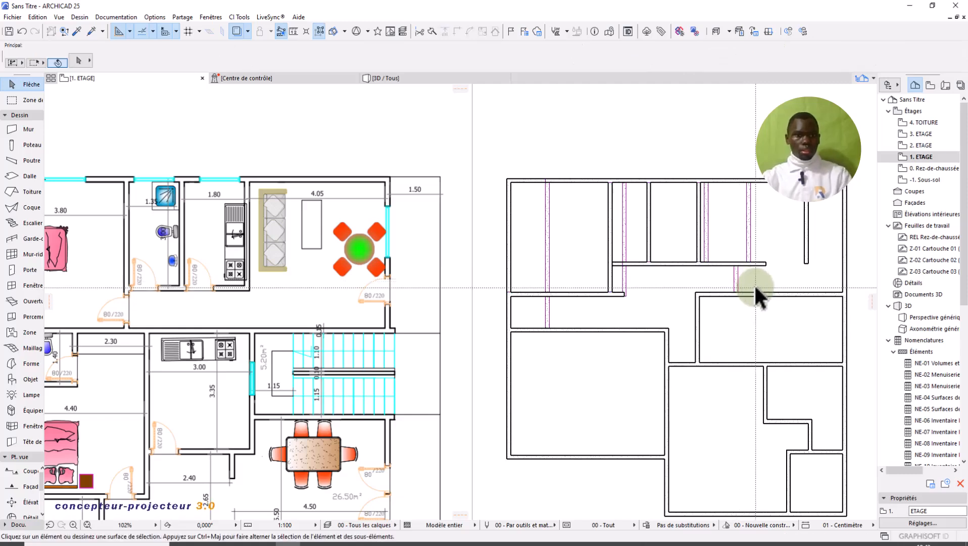
- Trim the horizontal wall beyond the kitchen's right-hand wall and delete its leftover end piece
{"action": "left_click", "coordinate": [717, 264], "text": "ctrl"}
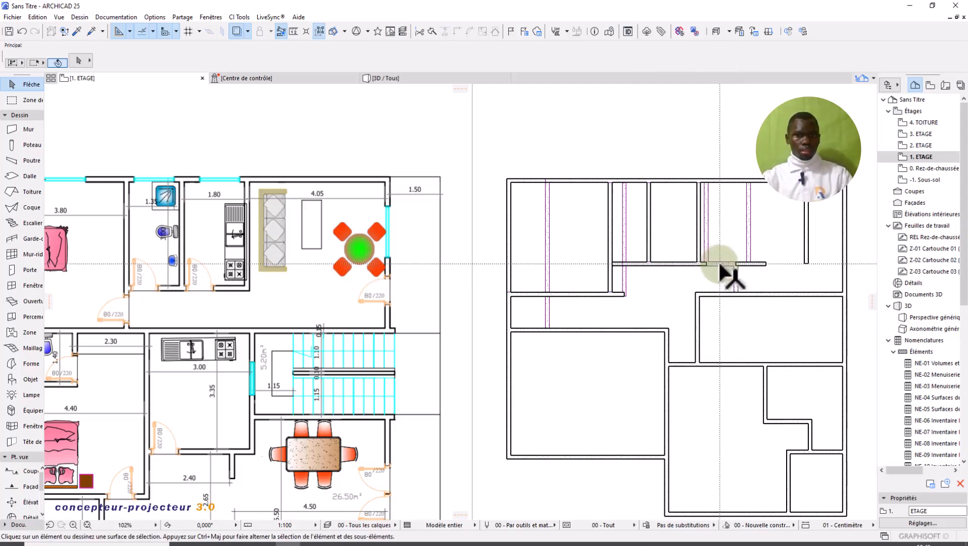
{"action": "left_click", "coordinate": [758, 264], "text": "ctrl"}
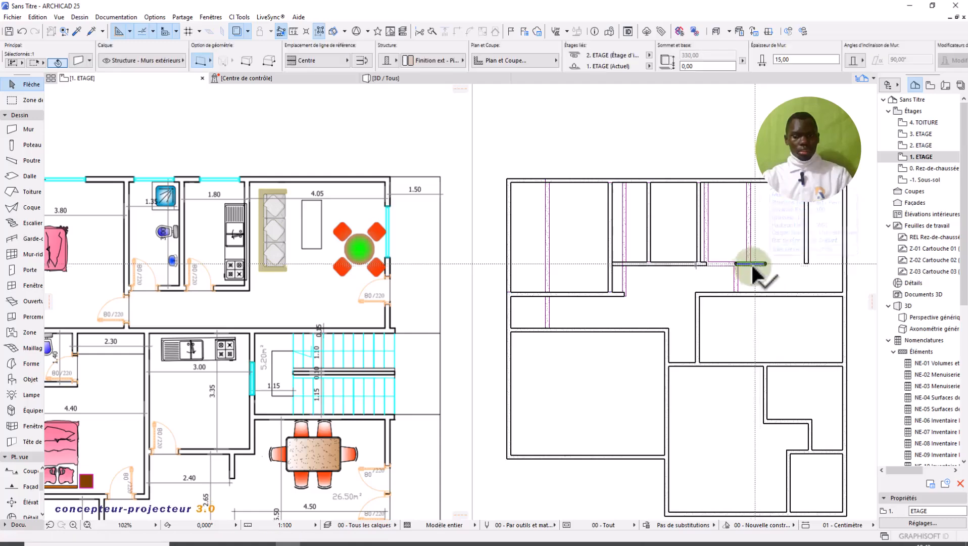
{"action": "scroll", "coordinate": [704, 260], "scroll_direction": "up", "scroll_amount": 3}
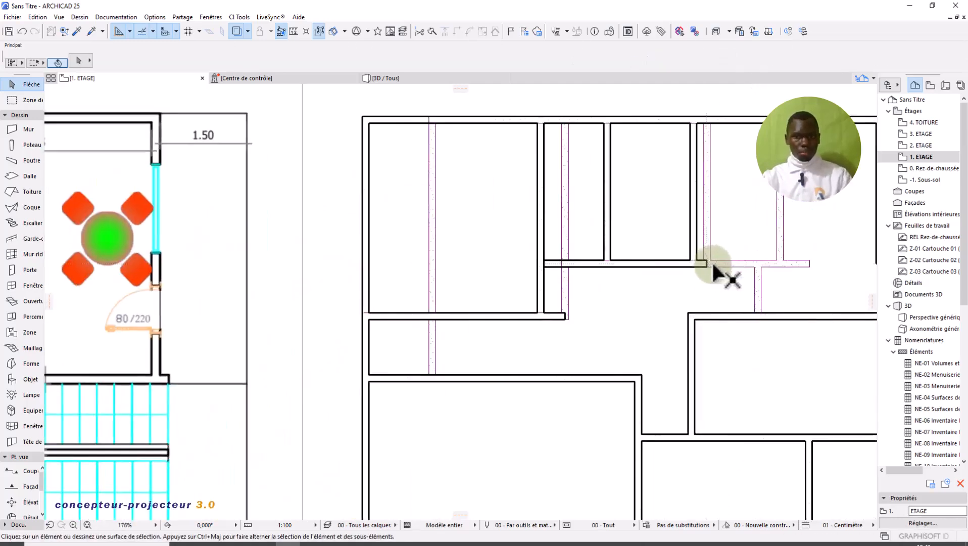
- Join the living room's far vertical wall with the building's lowest horizontal wall so they meet in an exterior corner
{"action": "scroll", "coordinate": [705, 262], "scroll_direction": "down", "scroll_amount": 4}
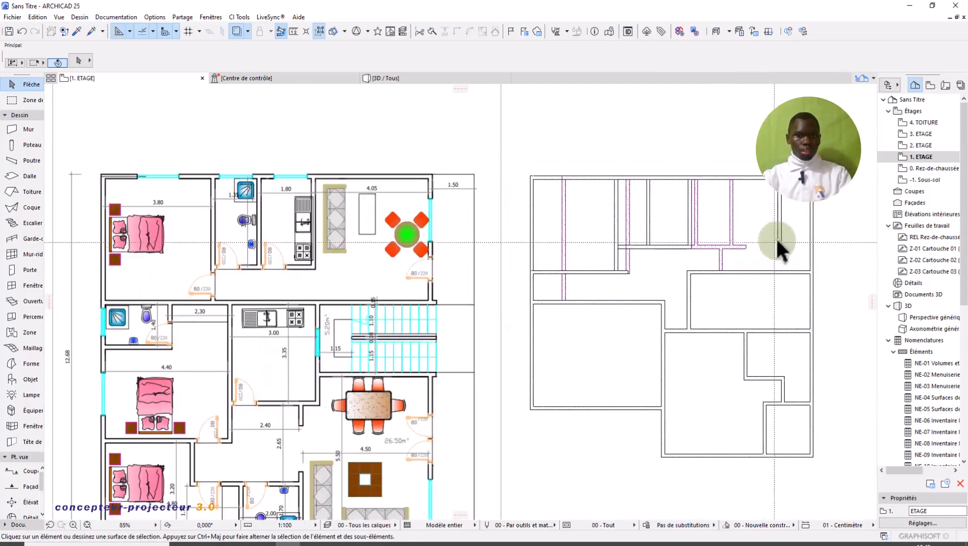
{"action": "left_click", "coordinate": [778, 242]}
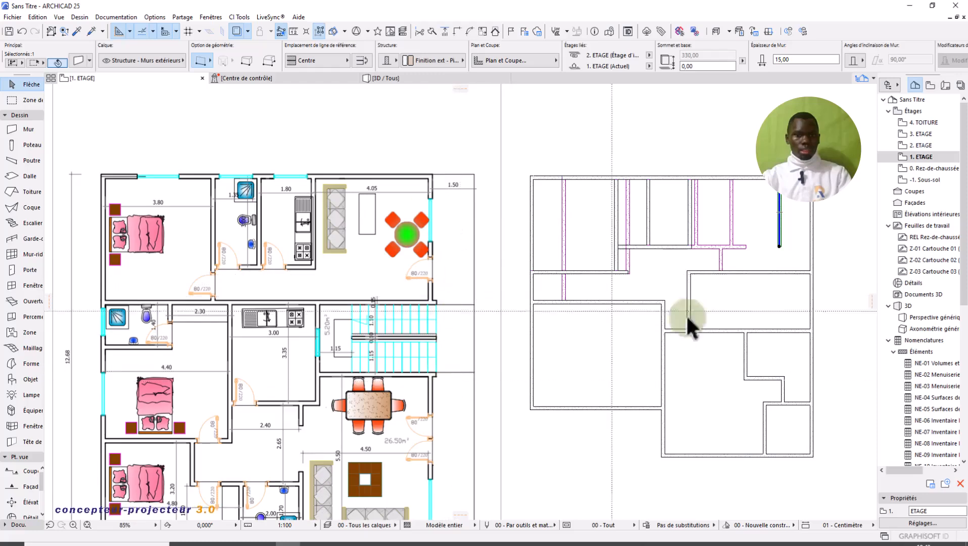
{"action": "scroll", "coordinate": [771, 311], "scroll_direction": "down", "scroll_amount": 1}
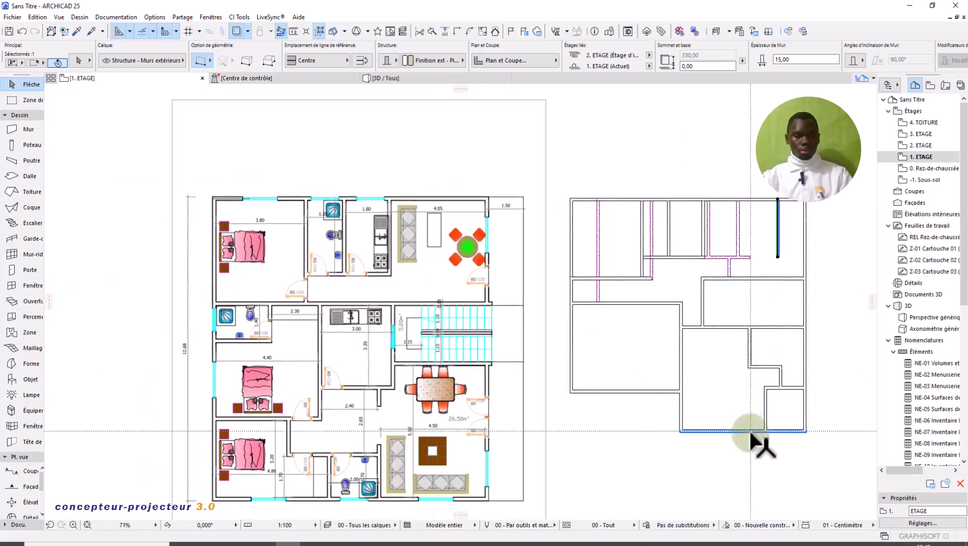
{"action": "left_click", "coordinate": [459, 33]}
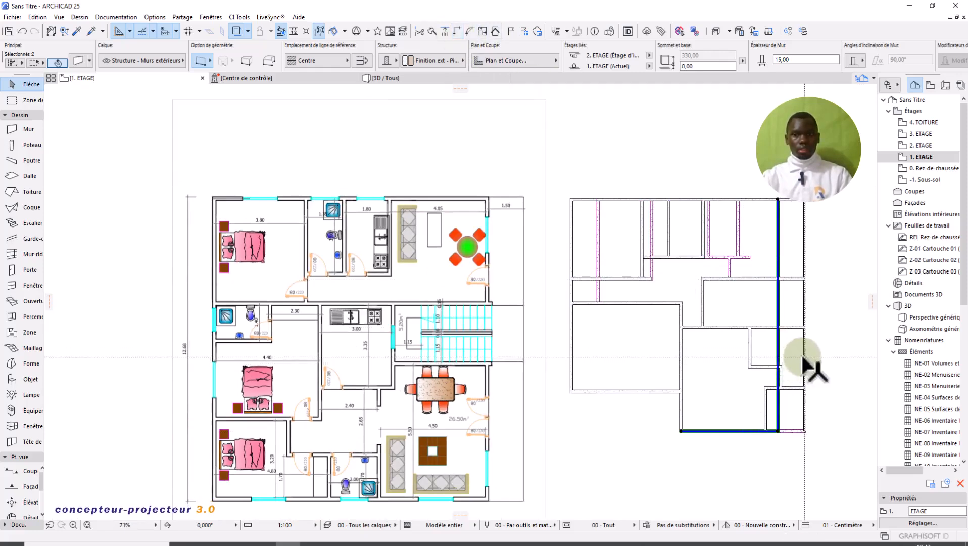
{"action": "left_click", "coordinate": [810, 378]}
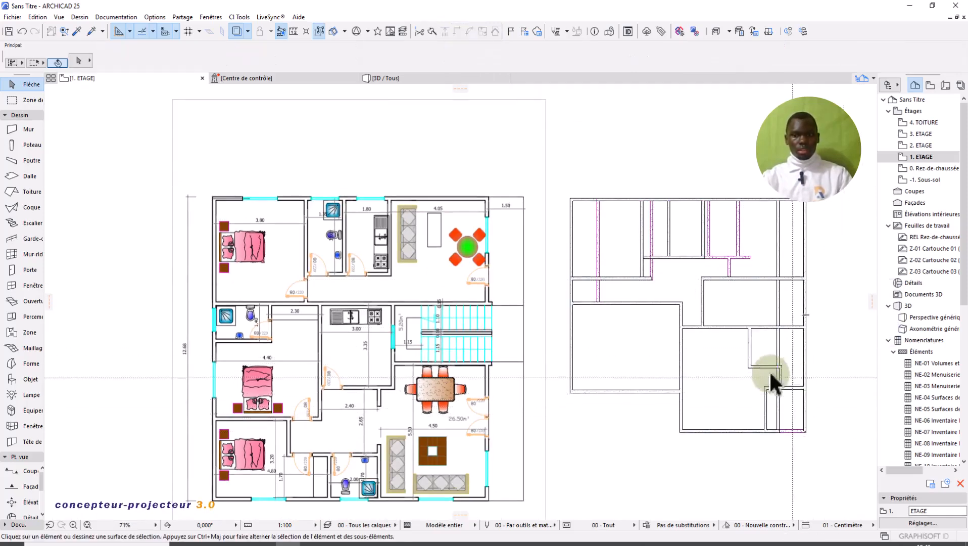
- Remove the short vertical wall and the adjoining horizontal stub that overlap the new right-hand exterior wall
{"action": "scroll", "coordinate": [774, 376], "scroll_direction": "up", "scroll_amount": 2}
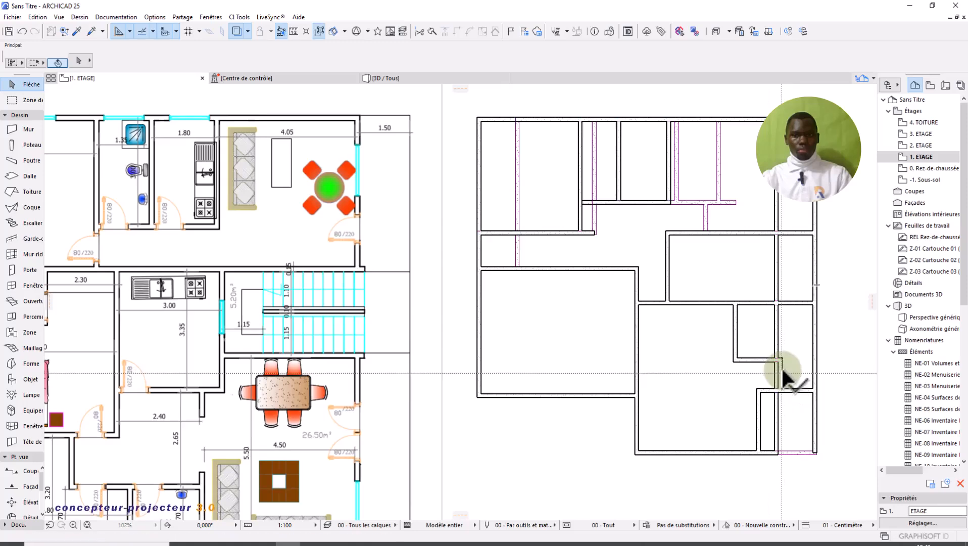
{"action": "scroll", "coordinate": [783, 373], "scroll_direction": "up", "scroll_amount": 2}
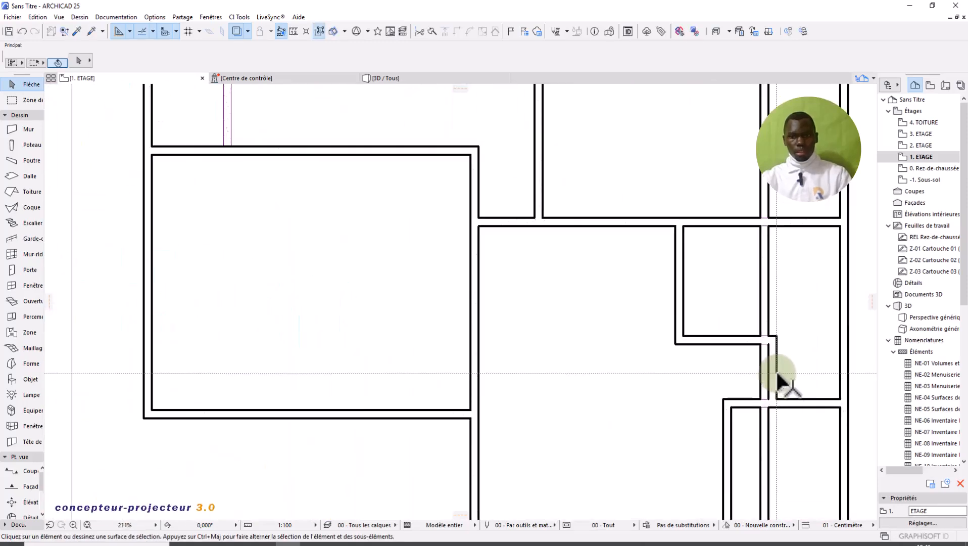
{"action": "left_click", "coordinate": [776, 374]}
{"action": "left_click", "coordinate": [784, 374]}
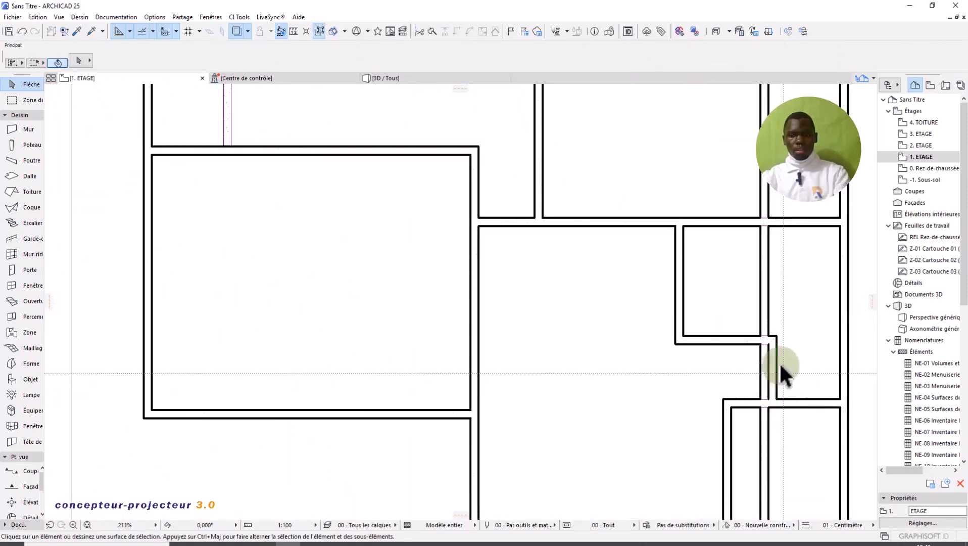
{"action": "left_click", "coordinate": [775, 340], "text": "ctrl"}
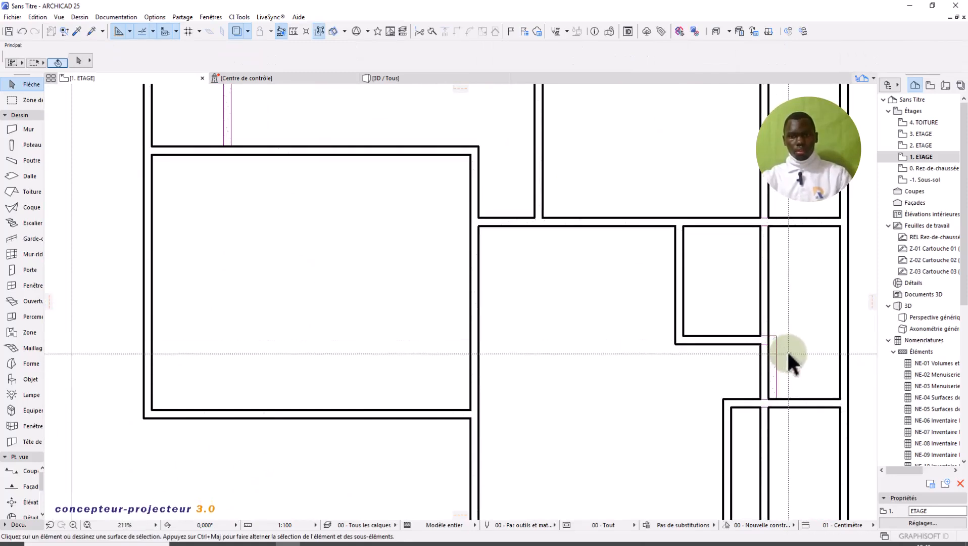
- Trim the three horizontal walls beyond the new right-hand exterior wall and remove the old outer wall
{"action": "scroll", "coordinate": [784, 364], "scroll_direction": "down", "scroll_amount": 2}
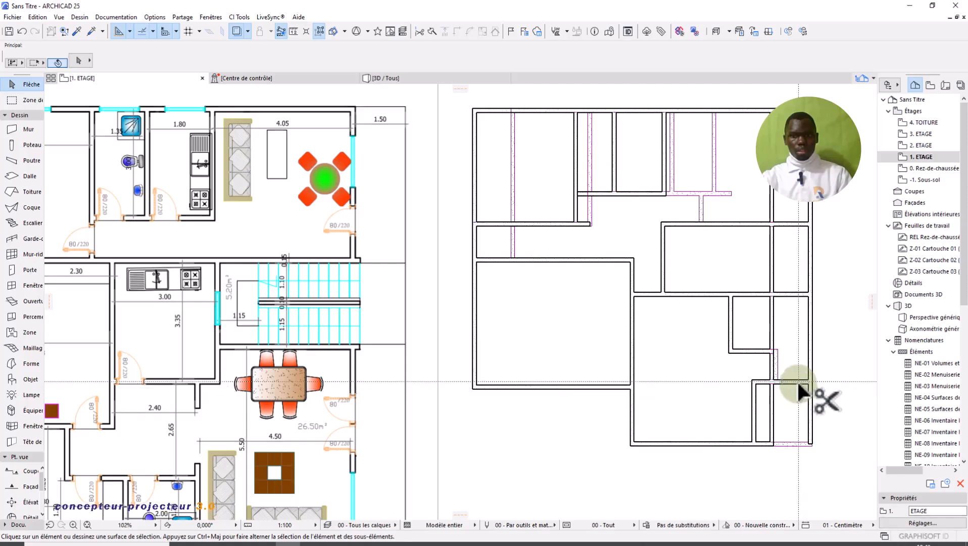
{"action": "left_click", "coordinate": [797, 380], "text": "ctrl"}
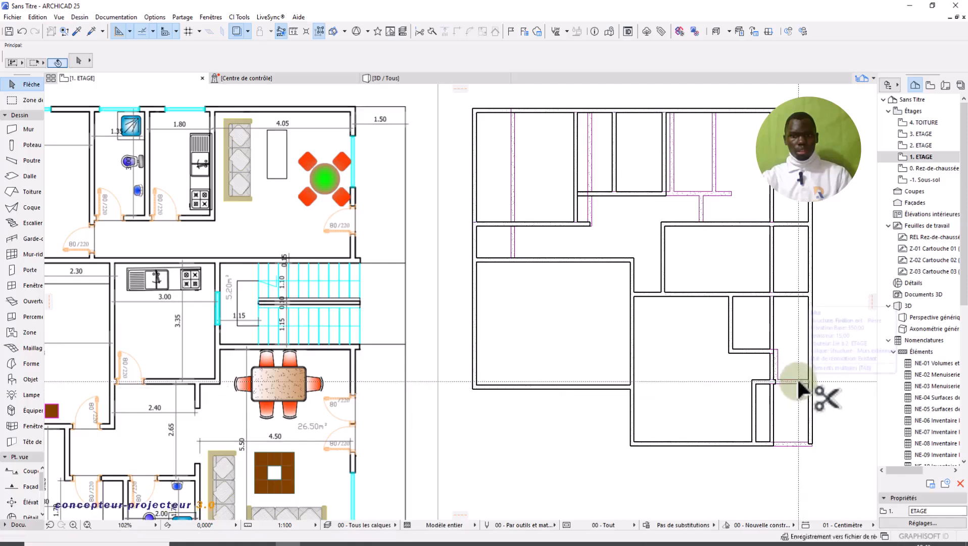
{"action": "left_click", "coordinate": [793, 294], "text": "ctrl"}
{"action": "left_click", "coordinate": [790, 224], "text": "ctrl"}
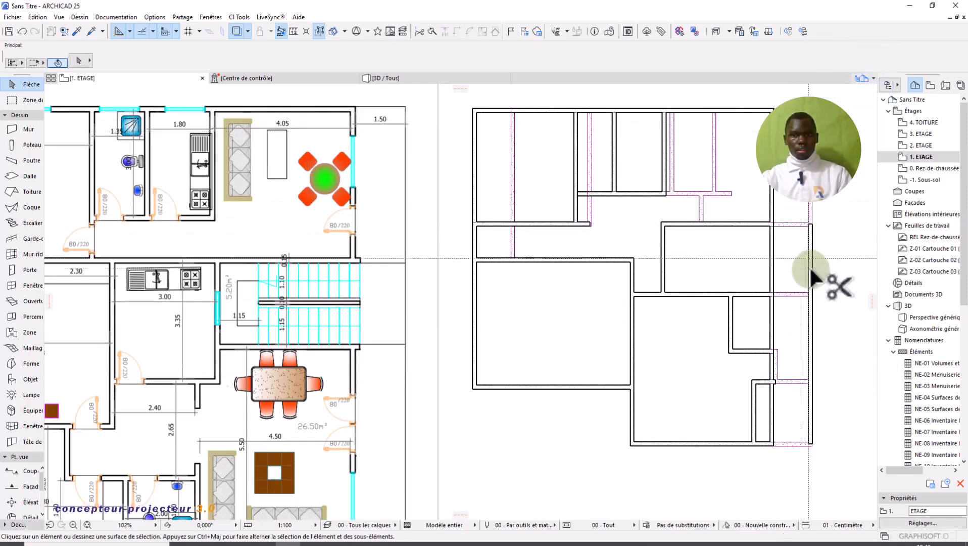
{"action": "left_click", "coordinate": [810, 298], "text": "ctrl"}
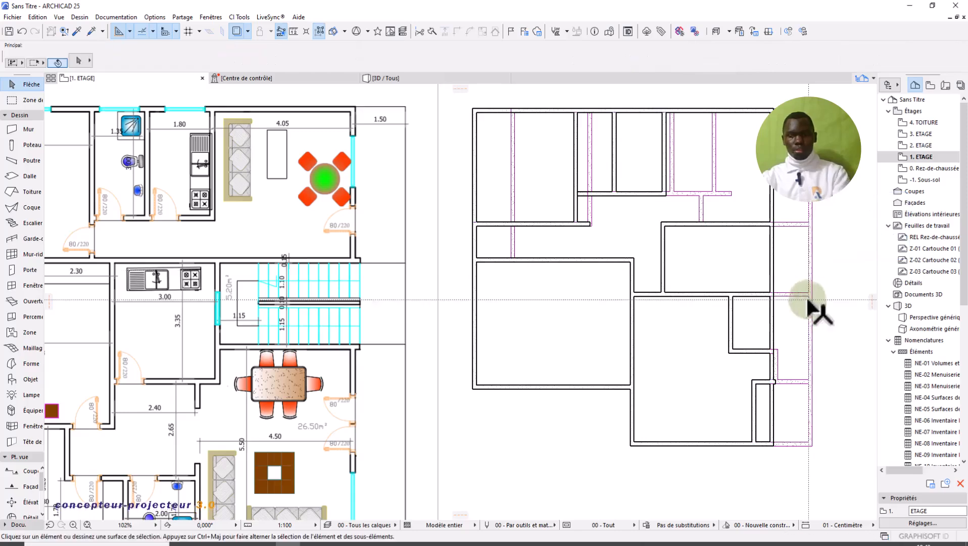
- Measure the horizontal distance between the new right-hand exterior wall and the ground floor's outer wall
{"action": "scroll", "coordinate": [819, 339], "scroll_direction": "down", "scroll_amount": 3}
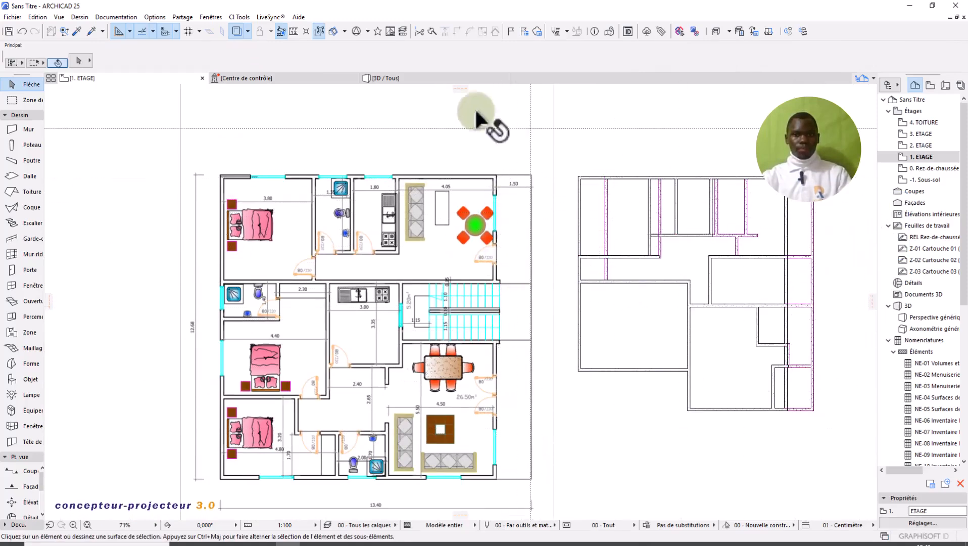
{"action": "left_click", "coordinate": [295, 32]}
{"action": "scroll", "coordinate": [733, 163], "scroll_direction": "up", "scroll_amount": 5}
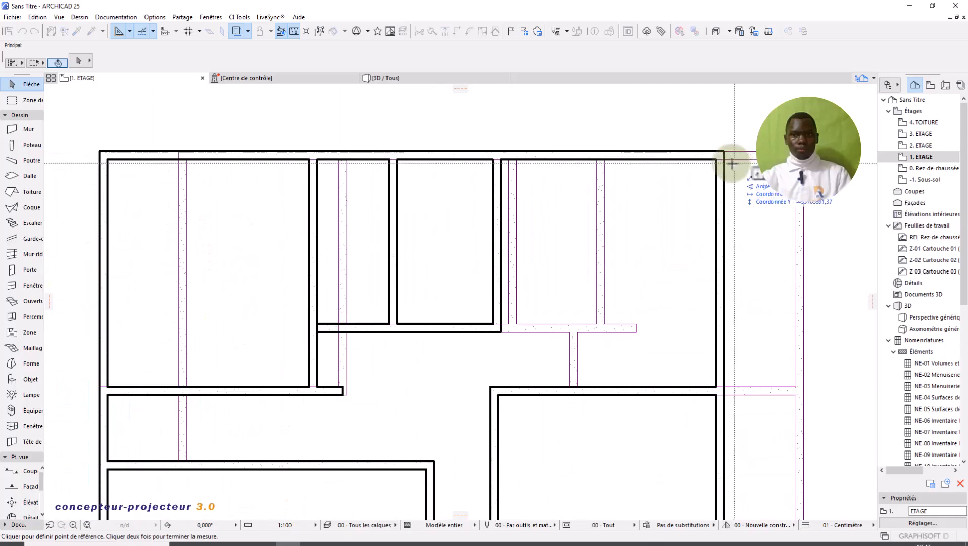
{"action": "left_click", "coordinate": [727, 162]}
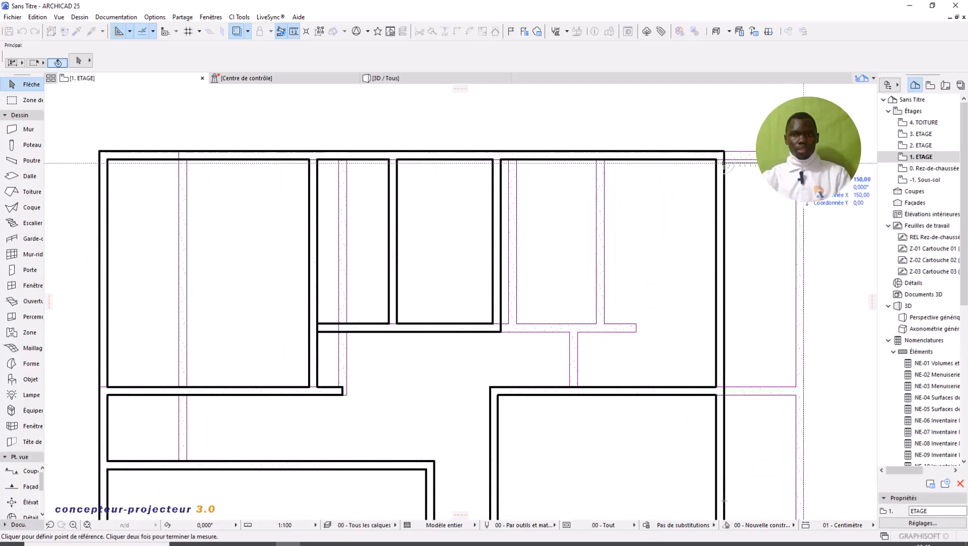
{"action": "key", "text": "Escape"}
- Trim away the ground floor's outer wall segment beside the staircase room on 0. Rez-de-chaussée, and return to 1. ETAGE
{"action": "scroll", "coordinate": [770, 179], "scroll_direction": "down", "scroll_amount": 6}
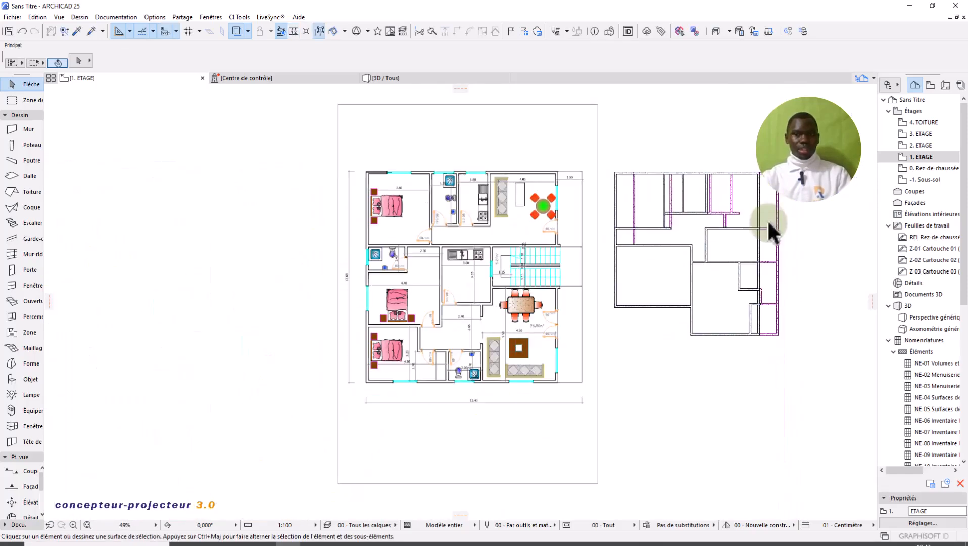
{"action": "scroll", "coordinate": [783, 331], "scroll_direction": "up", "scroll_amount": 3}
{"action": "middle_click_drag", "start_coordinate": [774, 357], "coordinate": [746, 371]}
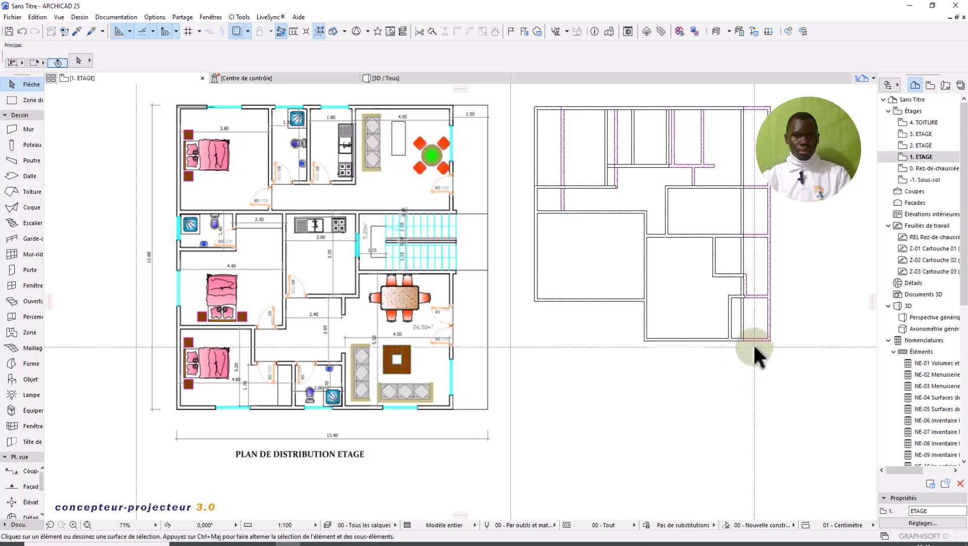
{"action": "scroll", "coordinate": [752, 217], "scroll_direction": "up", "scroll_amount": 2}
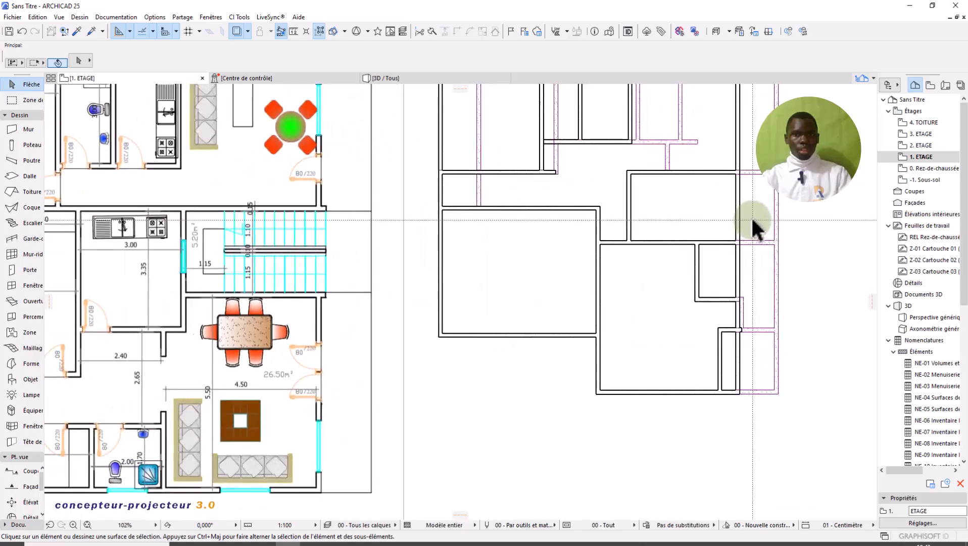
{"action": "scroll", "coordinate": [753, 223], "scroll_direction": "down", "scroll_amount": 1}
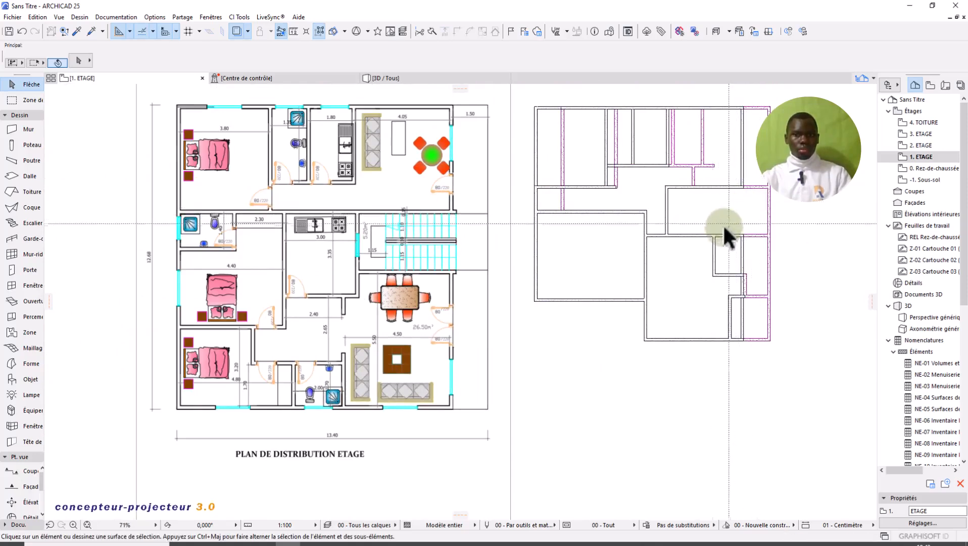
{"action": "right_click", "coordinate": [89, 78]}
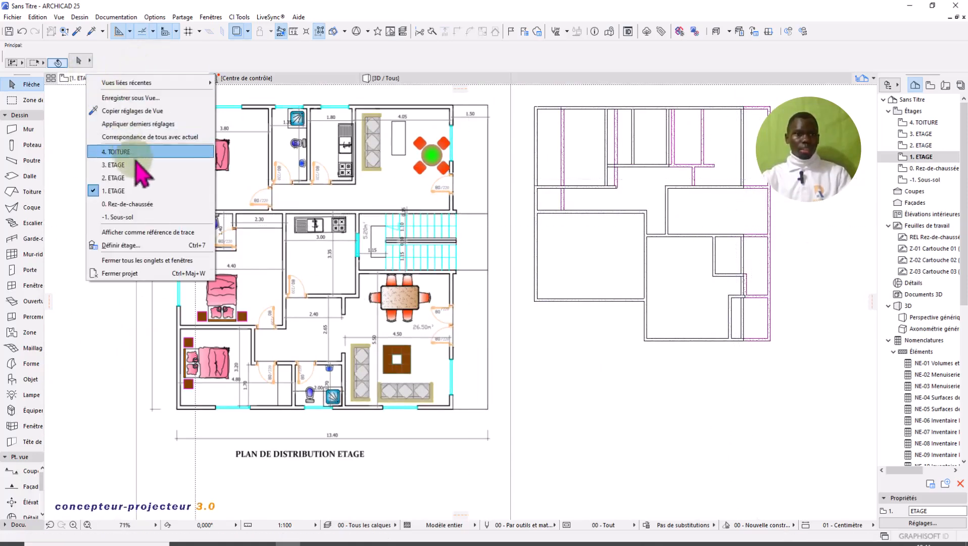
{"action": "left_click", "coordinate": [160, 204]}
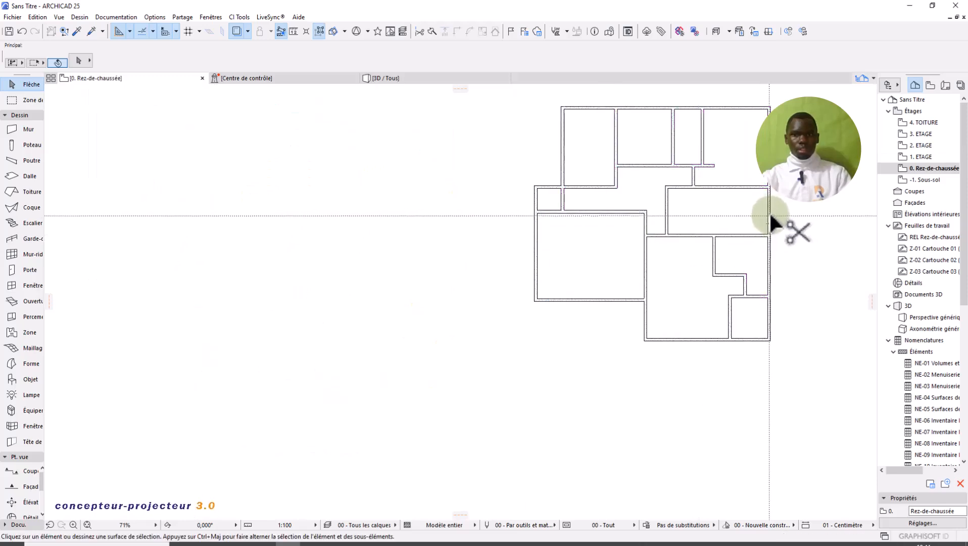
{"action": "right_click", "coordinate": [109, 80]}
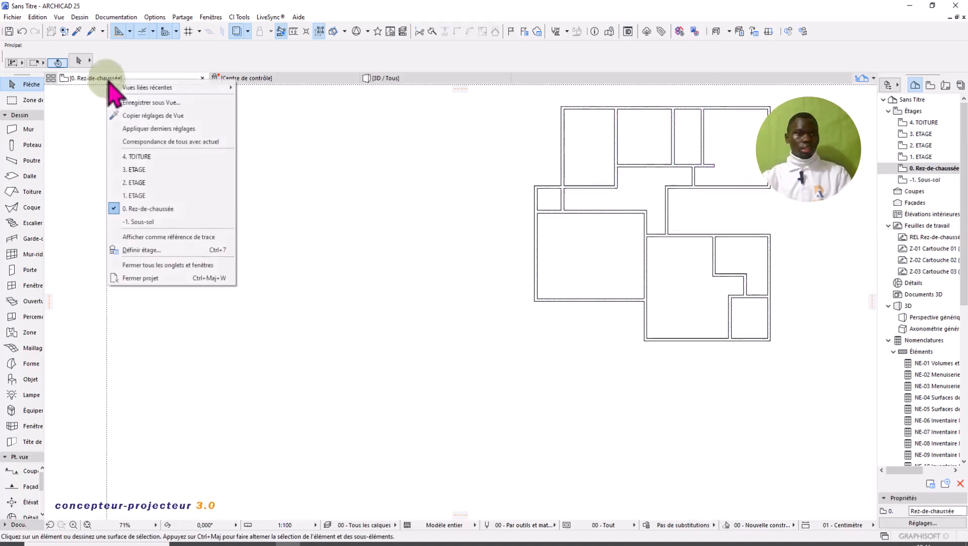
{"action": "left_click", "coordinate": [176, 196]}
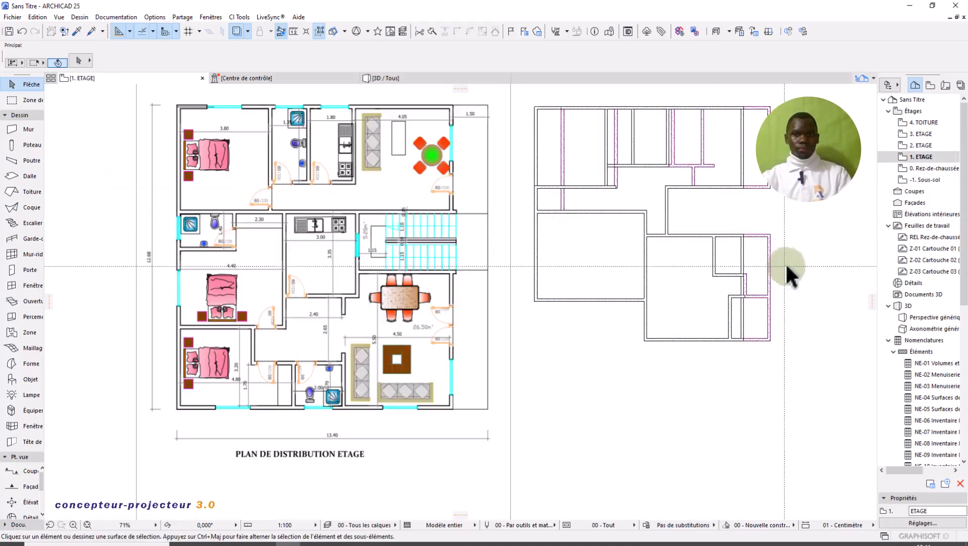
- Join the lowest horizontal wall with the left-hand exterior wall to close the building's lower-left corner
{"action": "middle_click_drag", "start_coordinate": [775, 266], "coordinate": [720, 252]}
{"action": "scroll", "coordinate": [718, 252], "scroll_direction": "down", "scroll_amount": 2}
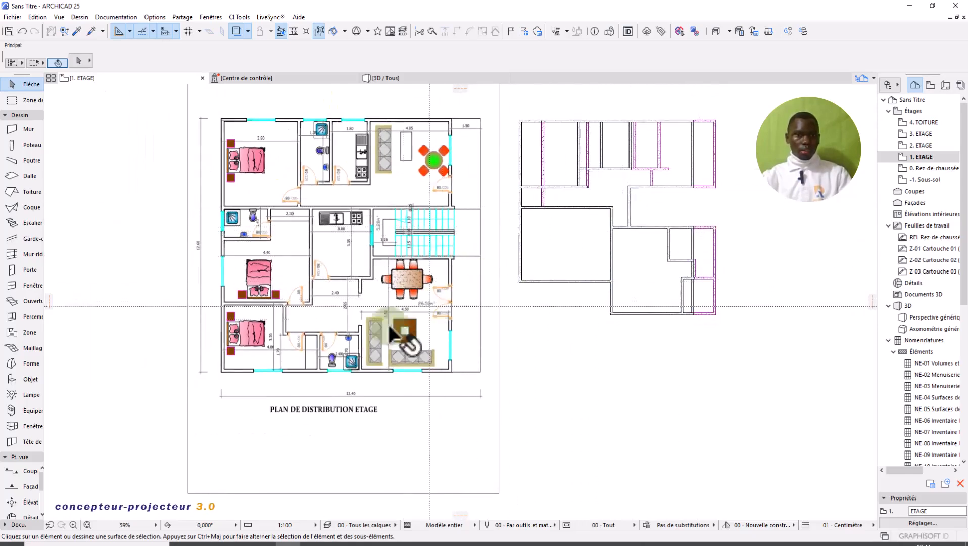
{"action": "left_click", "coordinate": [649, 315]}
{"action": "left_click", "coordinate": [522, 266], "text": "shift"}
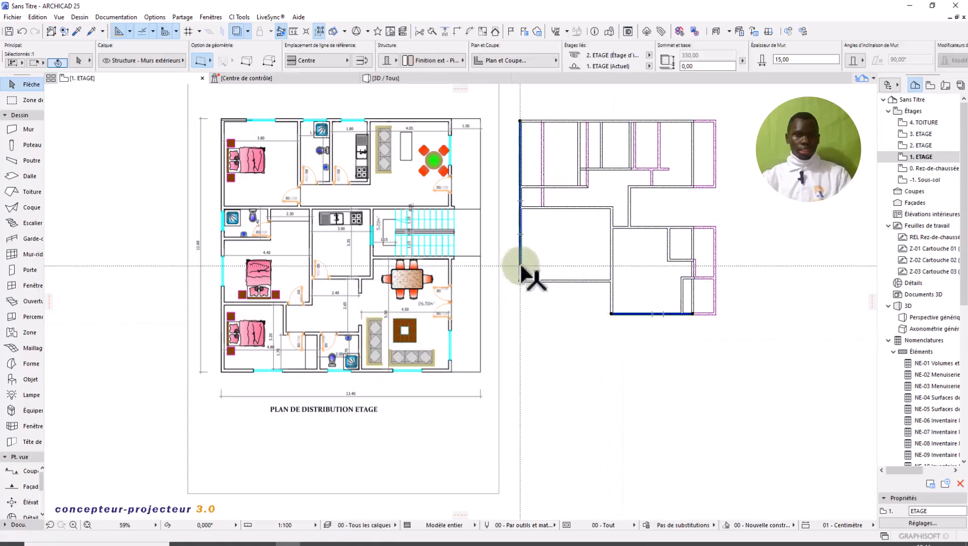
{"action": "left_click", "coordinate": [458, 31]}
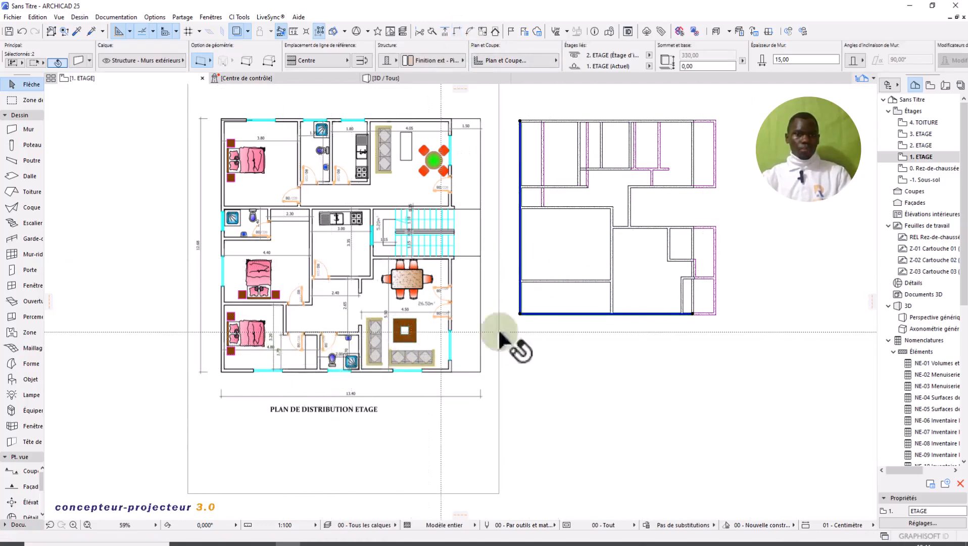
- Delete the old horizontal wall that crosses the lower-left room above the extended exterior wall
{"action": "left_click", "coordinate": [566, 289]}
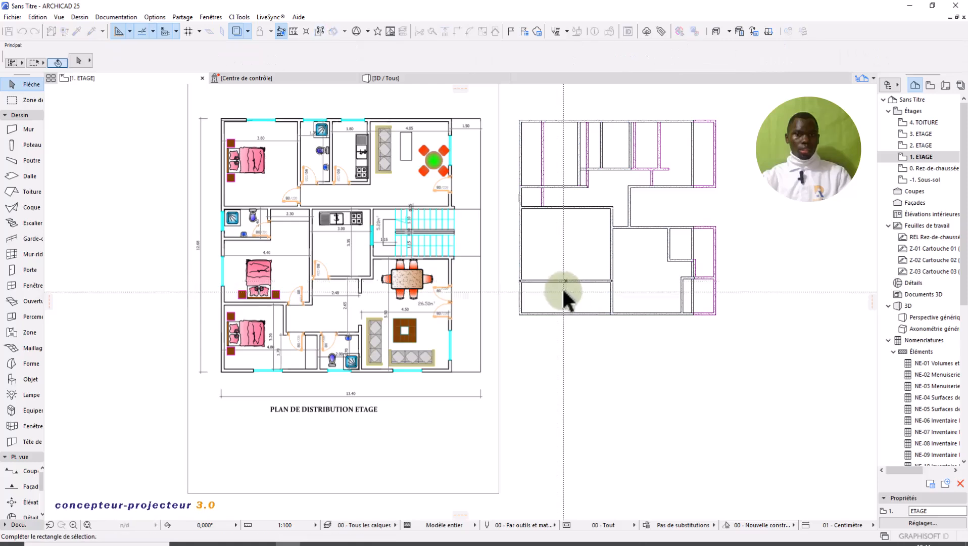
{"action": "left_click", "coordinate": [571, 281]}
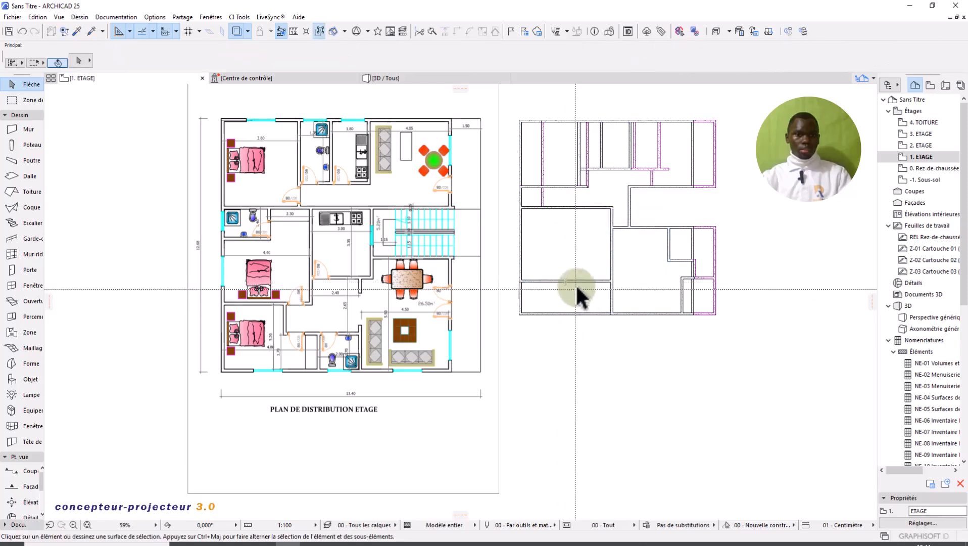
{"action": "key", "text": "Delete"}
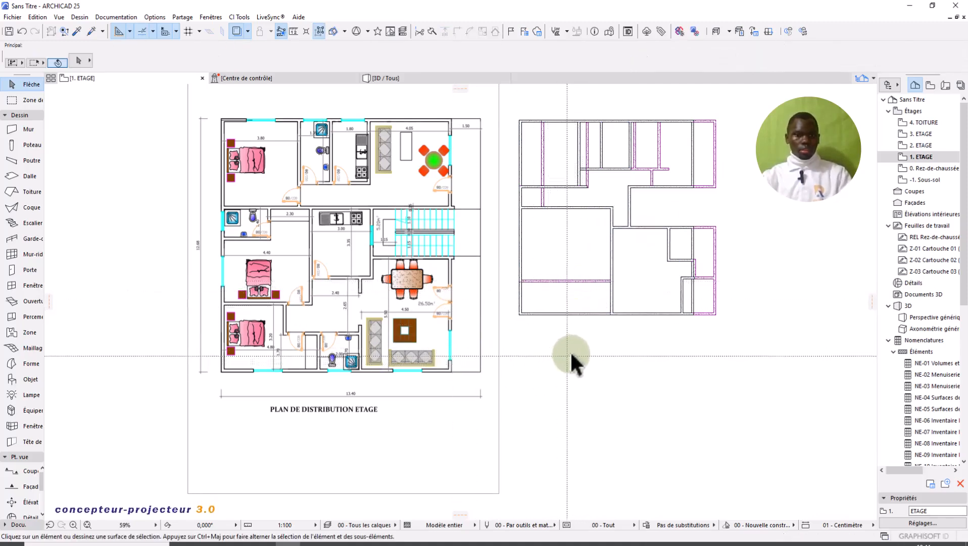
- Copy the lowest horizontal exterior wall vertically upward to form the partition above the lower-left bedroom of the distribution plan
{"action": "scroll", "coordinate": [270, 352], "scroll_direction": "up", "scroll_amount": 1}
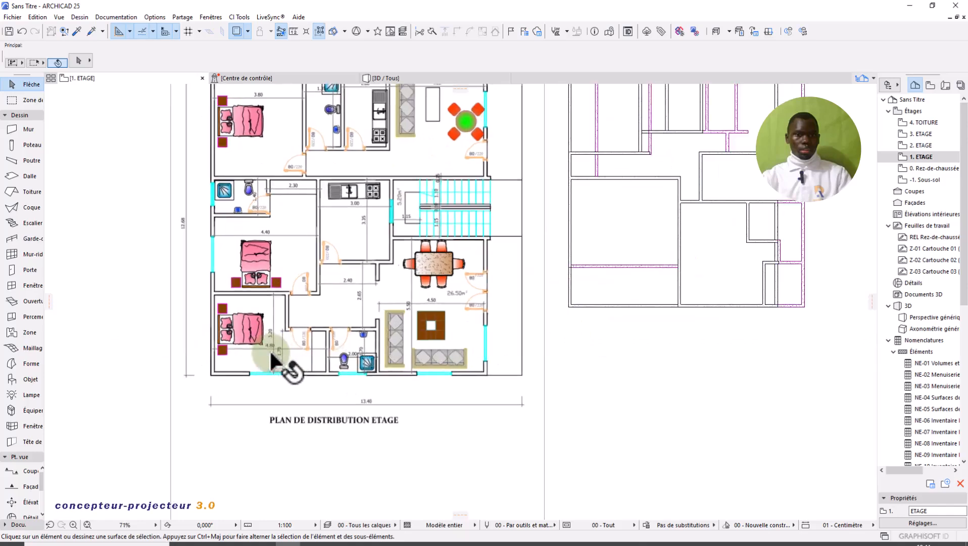
{"action": "scroll", "coordinate": [313, 350], "scroll_direction": "down", "scroll_amount": 1}
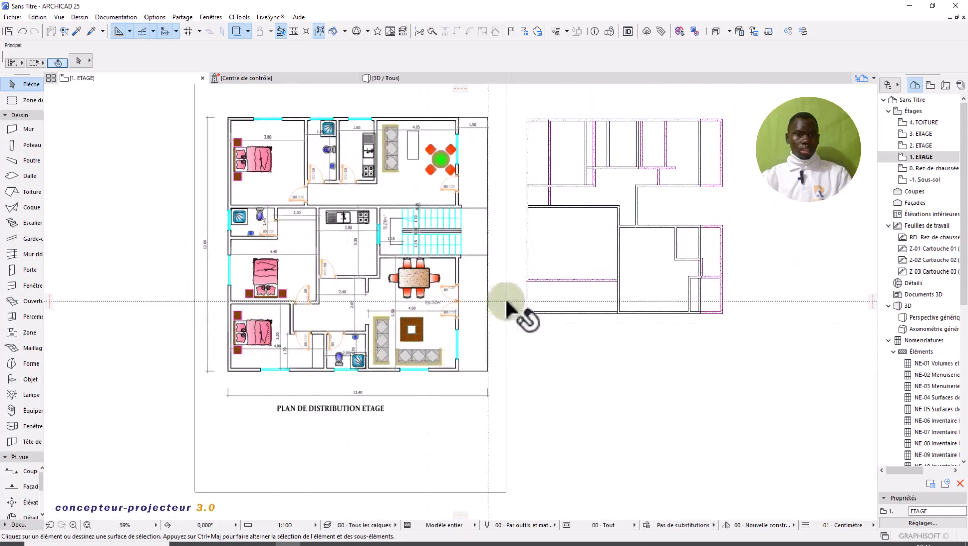
{"action": "scroll", "coordinate": [271, 347], "scroll_direction": "up", "scroll_amount": 3}
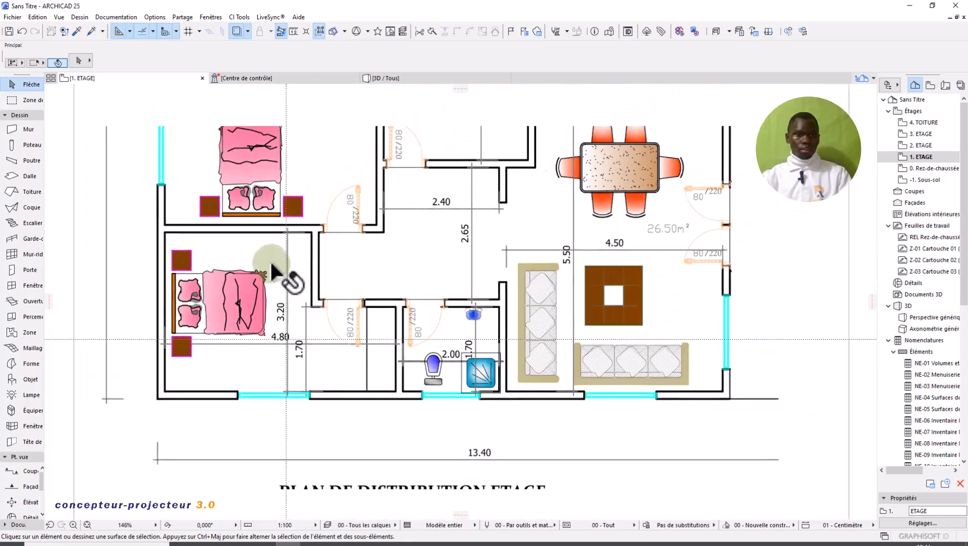
{"action": "scroll", "coordinate": [284, 275], "scroll_direction": "down", "scroll_amount": 4}
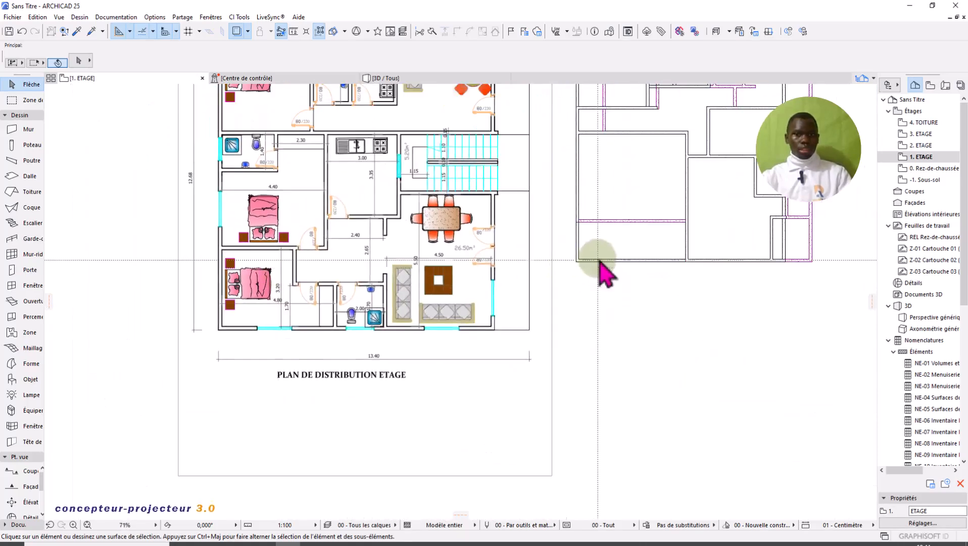
{"action": "left_click", "coordinate": [613, 260]}
{"action": "left_click", "coordinate": [620, 260]}
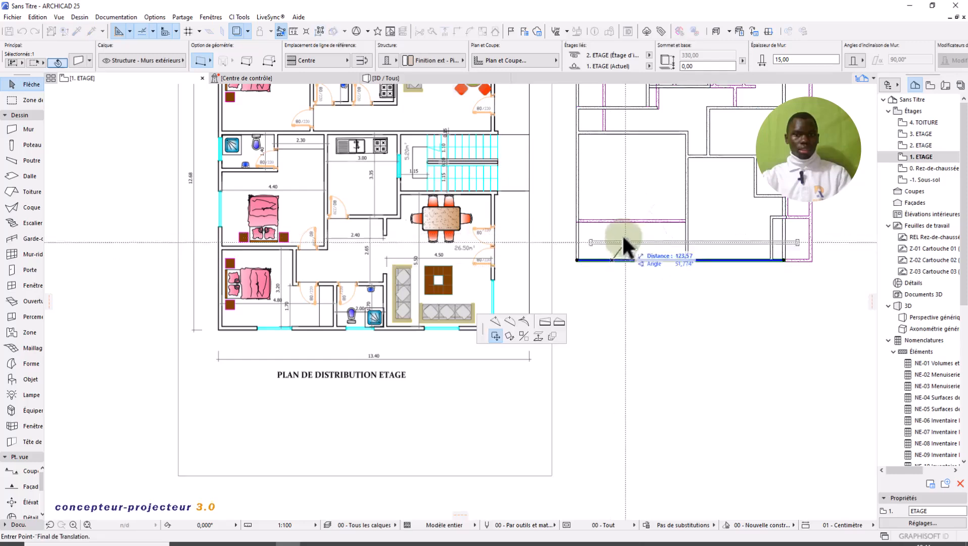
{"action": "key", "text": "ctrl"}
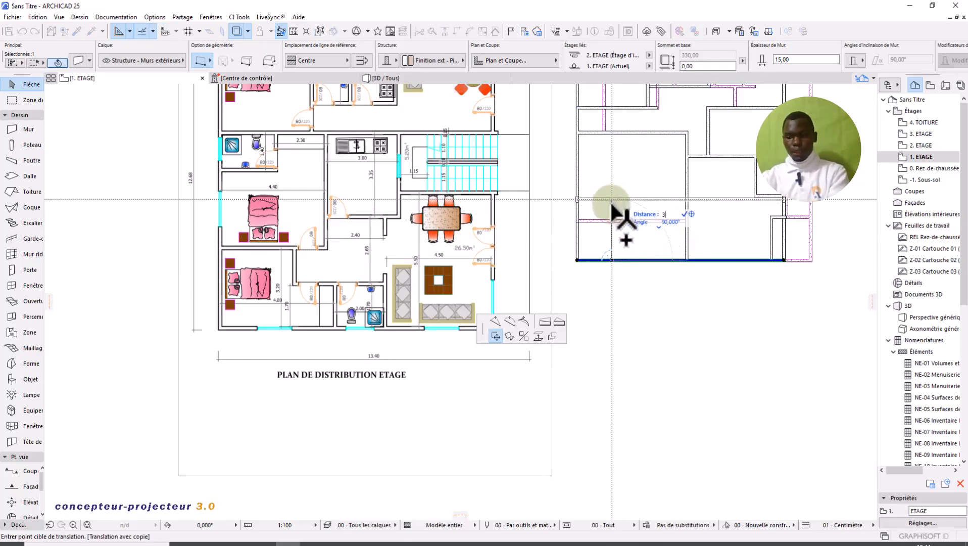
{"action": "key", "text": "Return"}
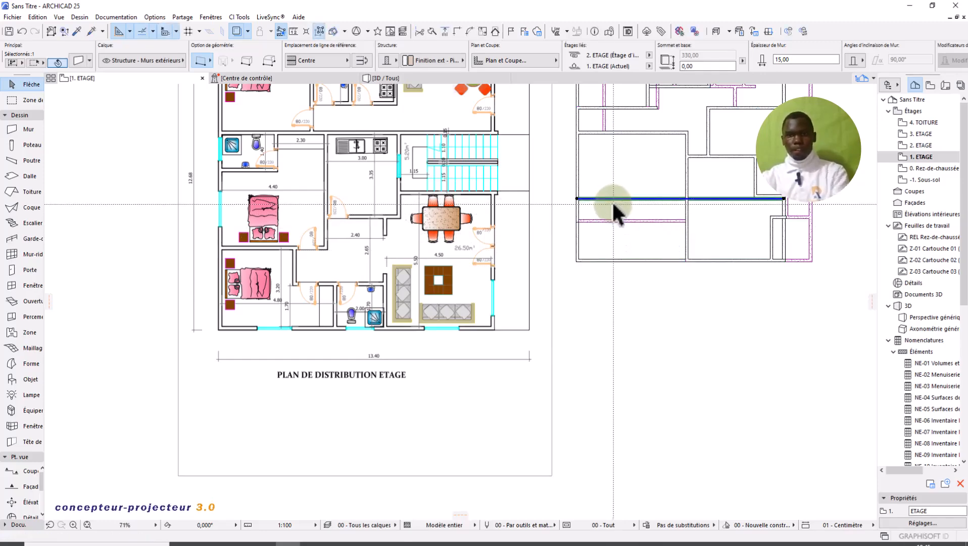
{"action": "scroll", "coordinate": [622, 228], "scroll_direction": "down", "scroll_amount": 2}
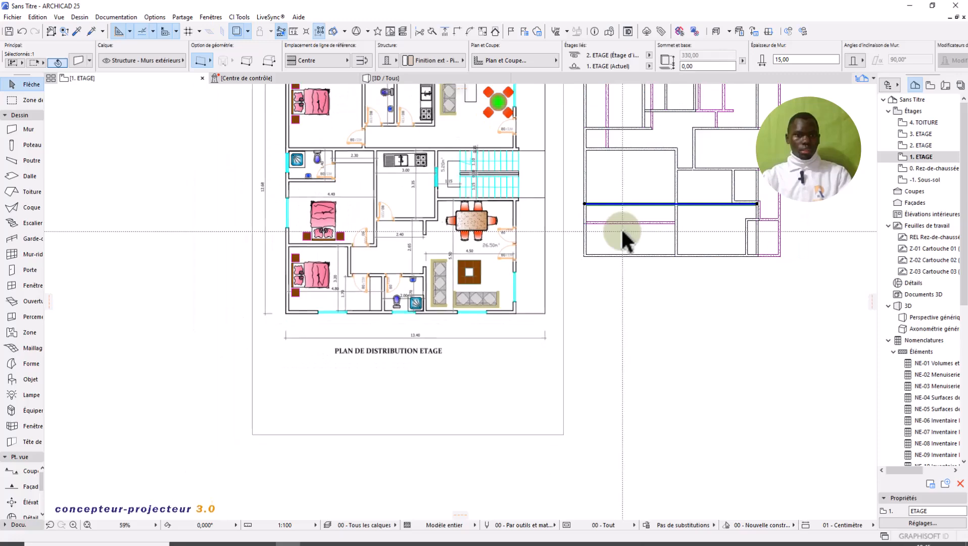
{"action": "middle_click_drag", "start_coordinate": [621, 228], "coordinate": [575, 275]}
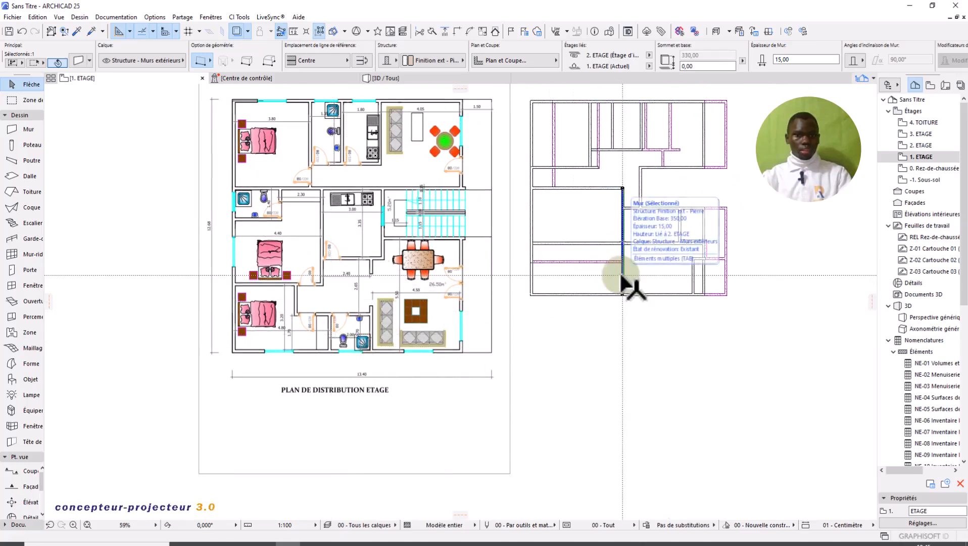
{"action": "left_click", "coordinate": [565, 281]}
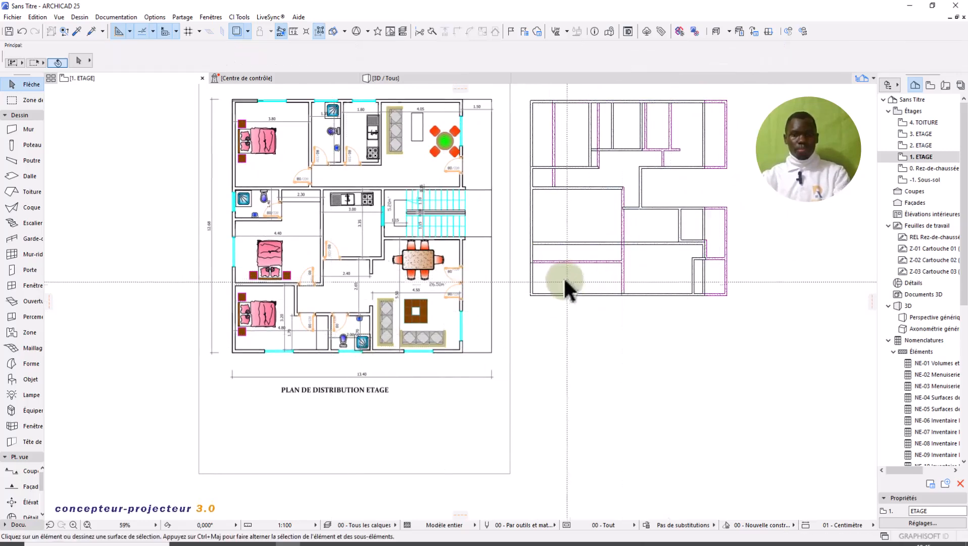
{"action": "left_click", "coordinate": [531, 277]}
{"action": "left_click", "coordinate": [532, 276]}
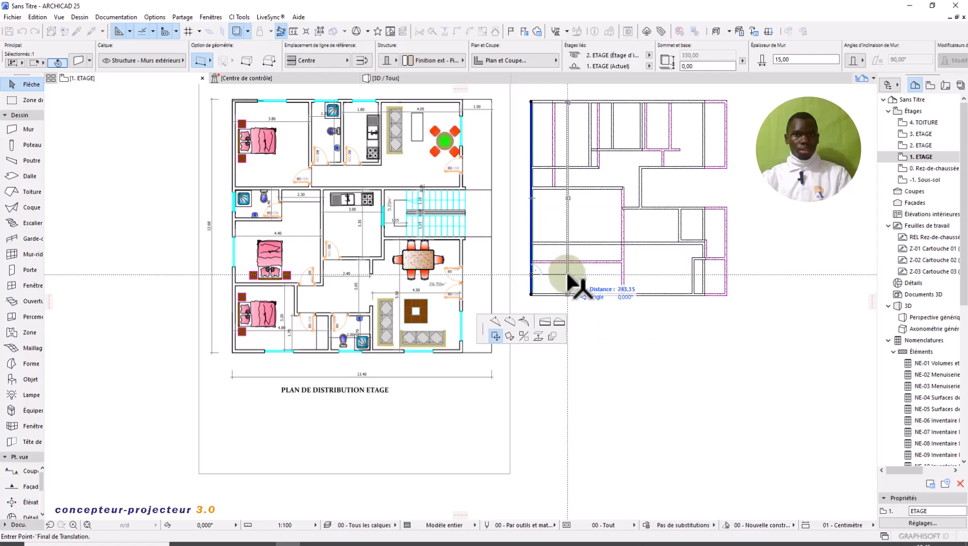
{"action": "key", "text": "Escape"}
{"action": "key", "text": "Escape"}
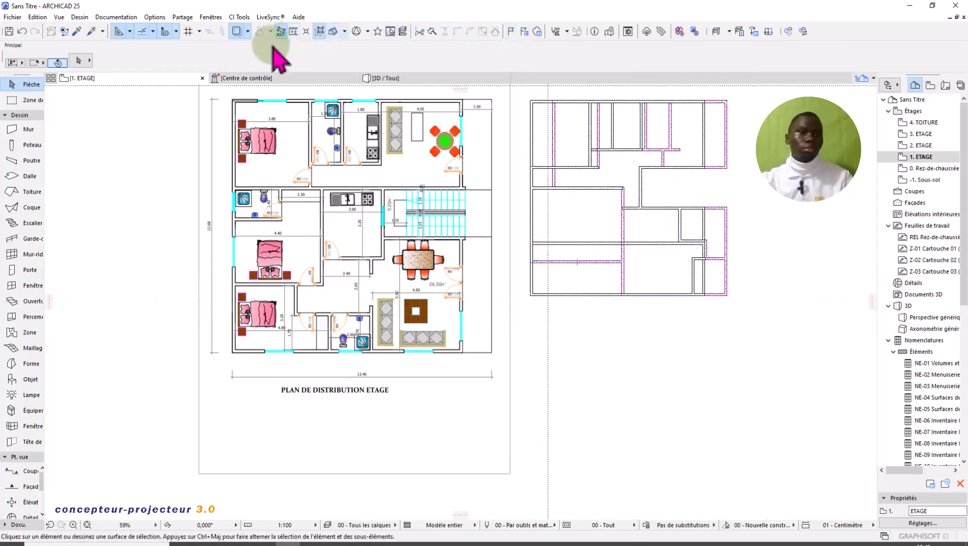
- Turn off the ground-floor trace reference, and delete the leftover short partition walls in the lower-right part of the 1. ETAGE walls
{"action": "left_click", "coordinate": [238, 31]}
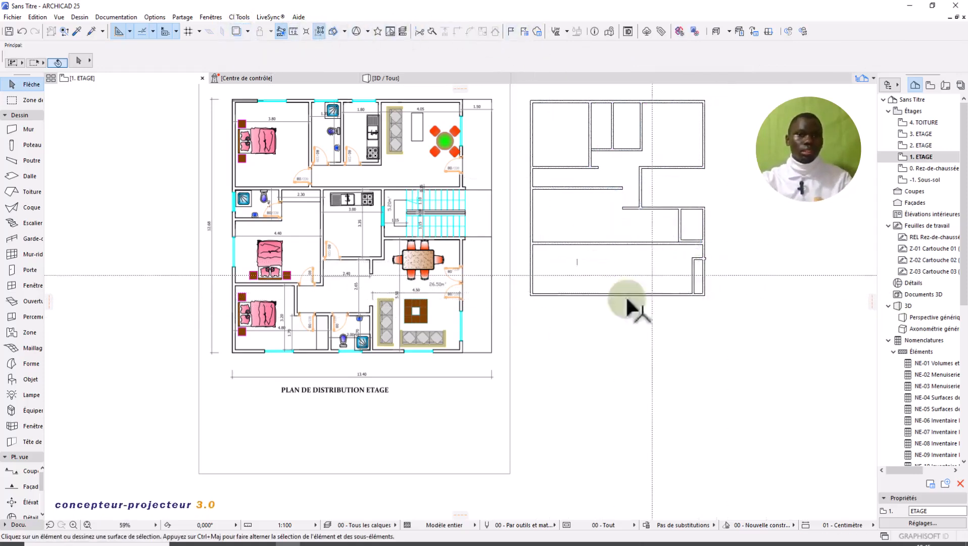
{"action": "left_click", "coordinate": [693, 278]}
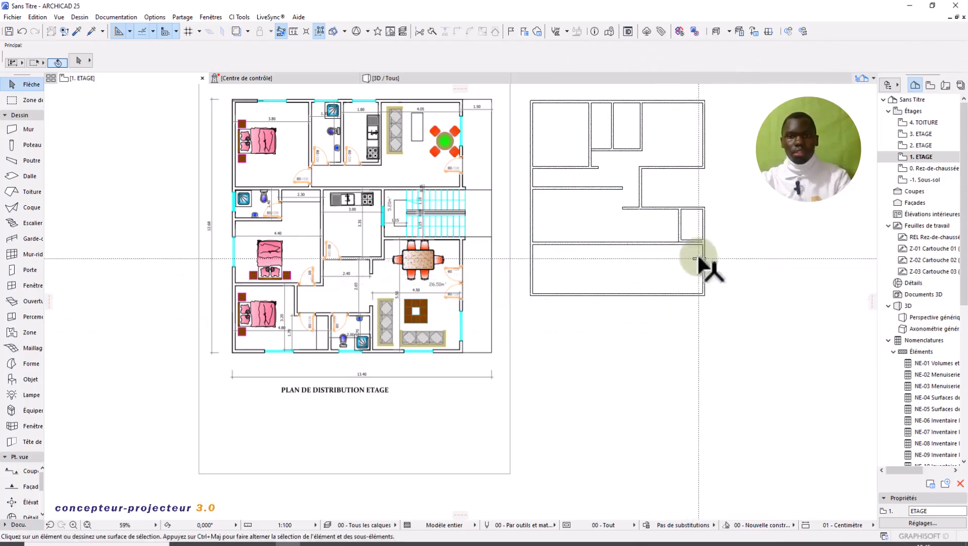
{"action": "left_click", "coordinate": [680, 225]}
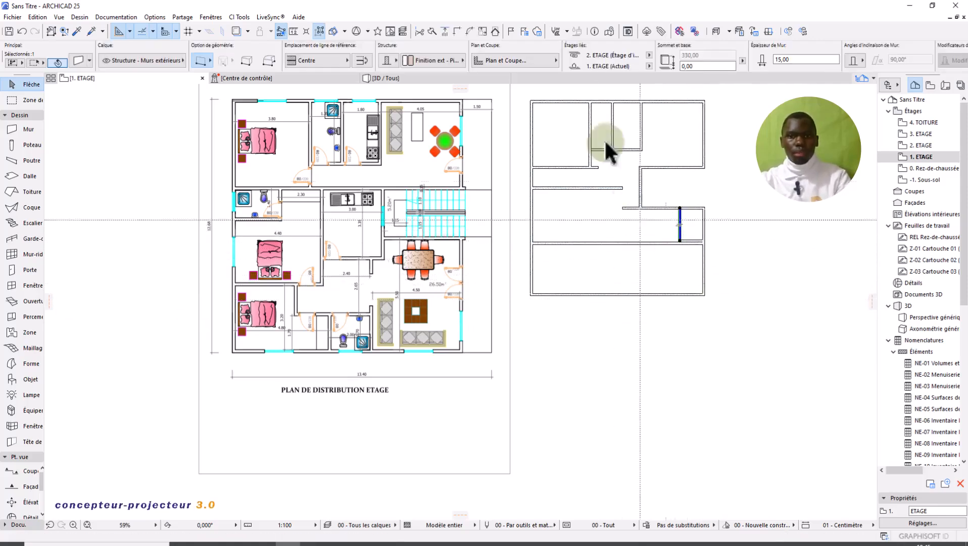
{"action": "key", "text": "Delete"}
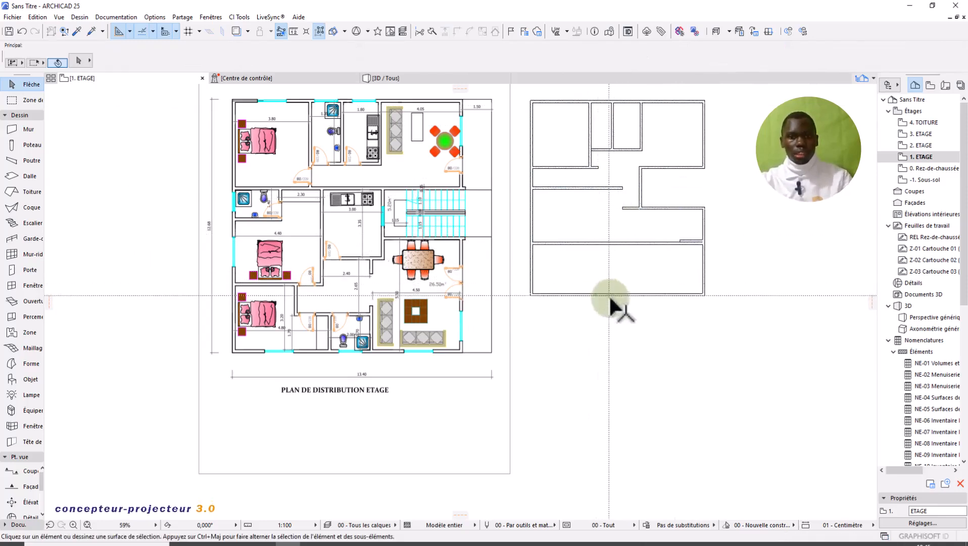
{"action": "left_click", "coordinate": [688, 239]}
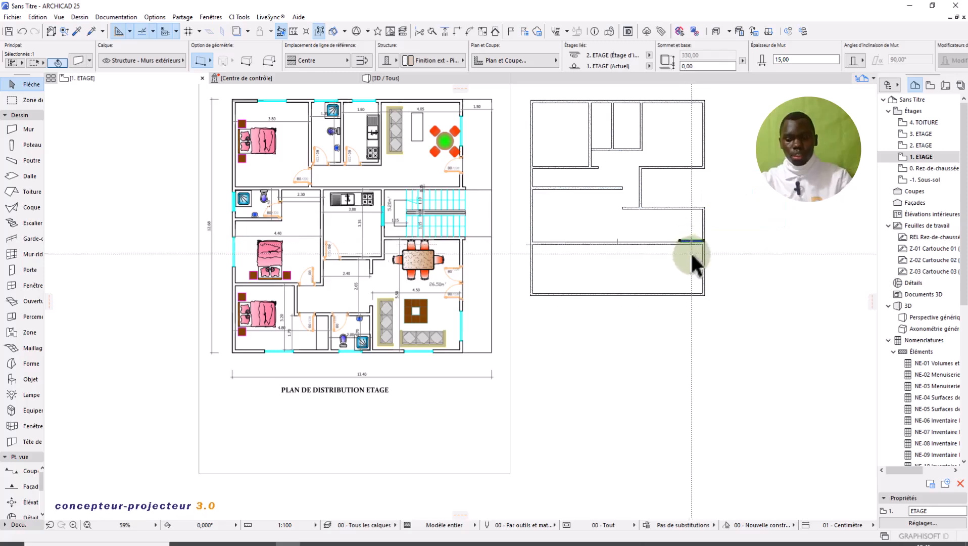
{"action": "key", "text": "Delete"}
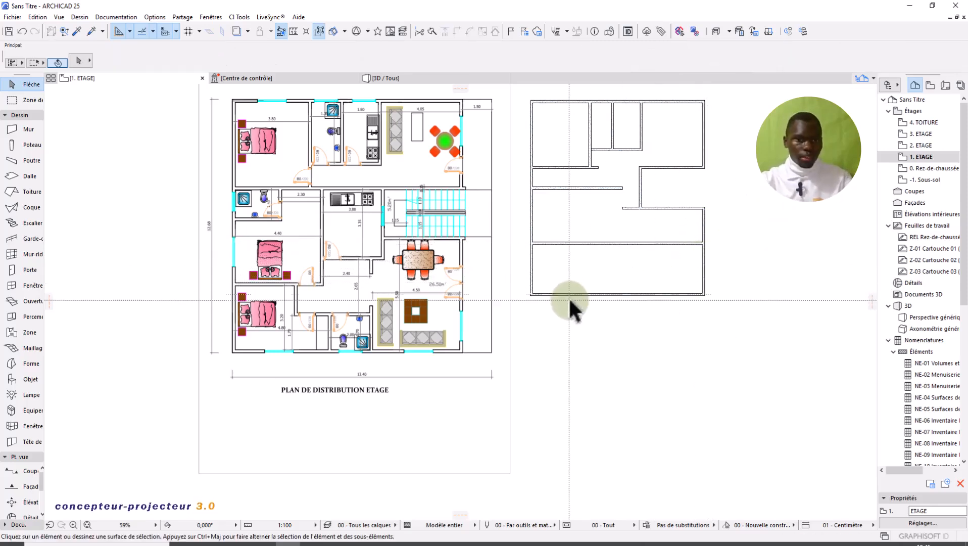
- Copy the left-hand exterior wall horizontally to the right to form the partition between the lower bedroom and the bathroom
{"action": "left_click", "coordinate": [531, 277]}
{"action": "left_click", "coordinate": [532, 276]}
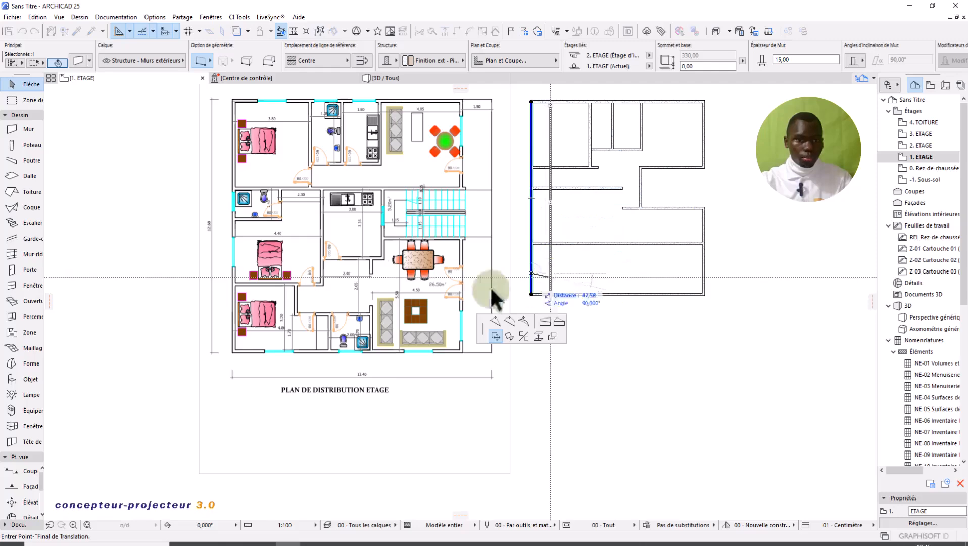
{"action": "scroll", "coordinate": [309, 332], "scroll_direction": "up", "scroll_amount": 5}
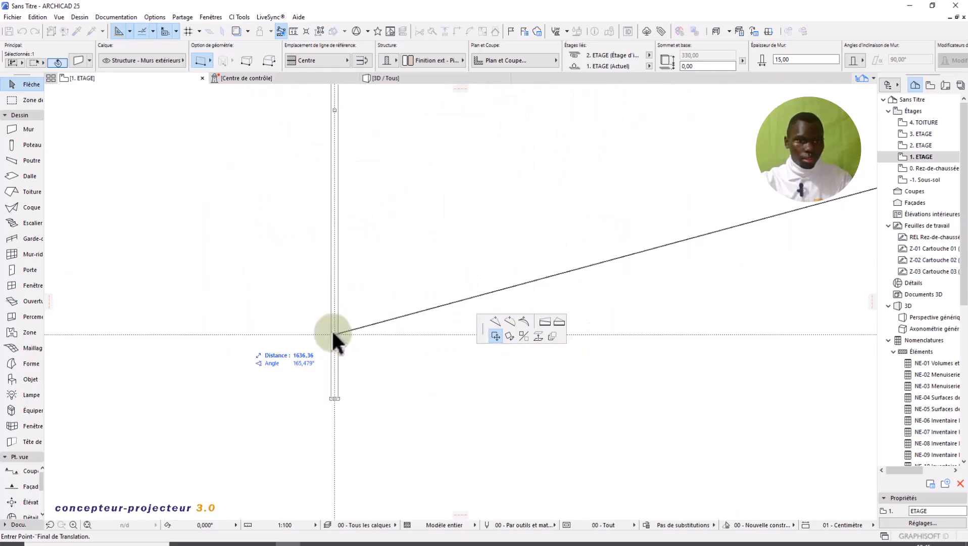
{"action": "scroll", "coordinate": [334, 334], "scroll_direction": "down", "scroll_amount": 5}
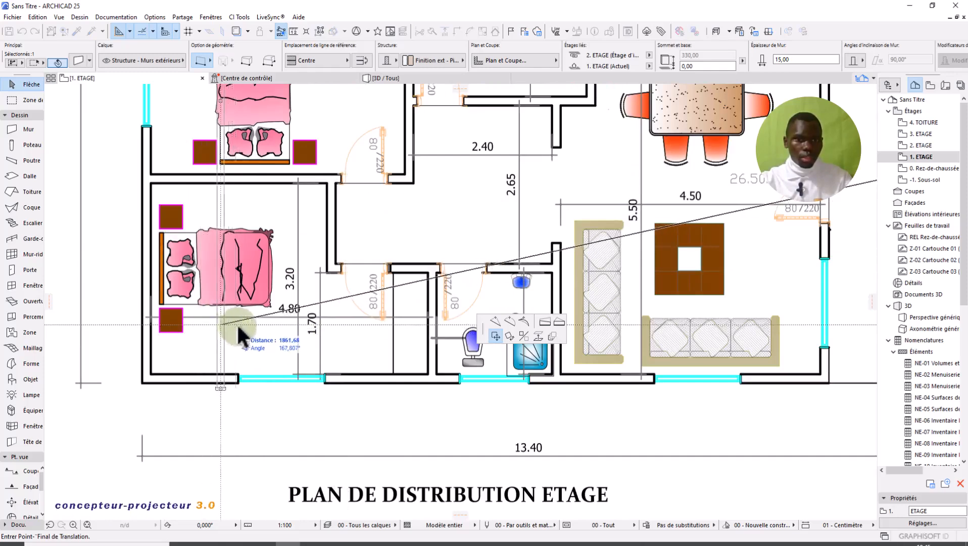
{"action": "scroll", "coordinate": [248, 278], "scroll_direction": "down", "scroll_amount": 1}
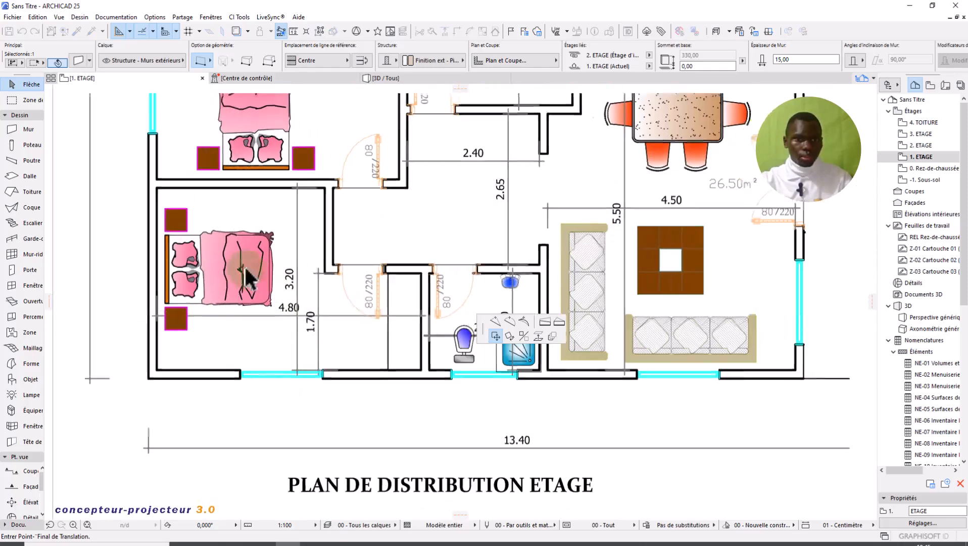
{"action": "scroll", "coordinate": [247, 278], "scroll_direction": "down", "scroll_amount": 3}
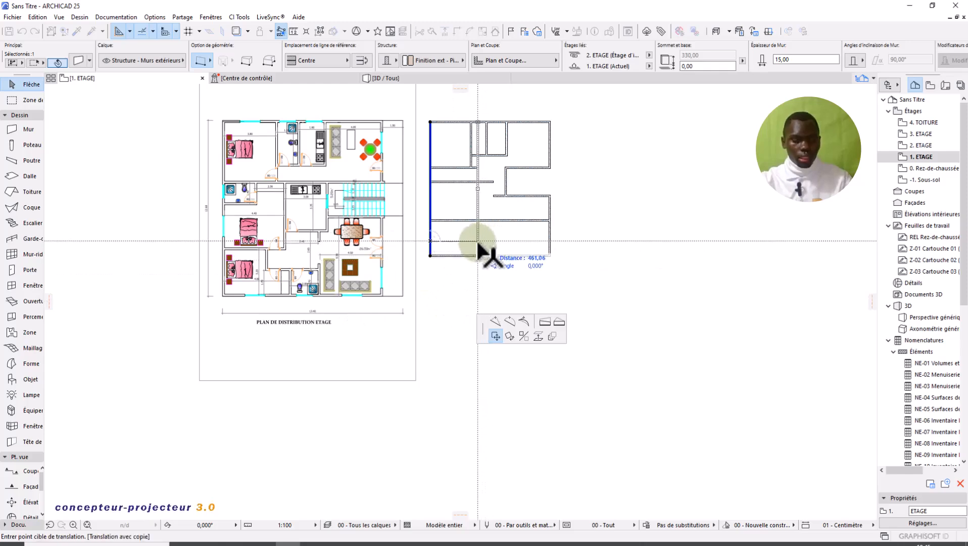
{"action": "key", "text": "Return"}
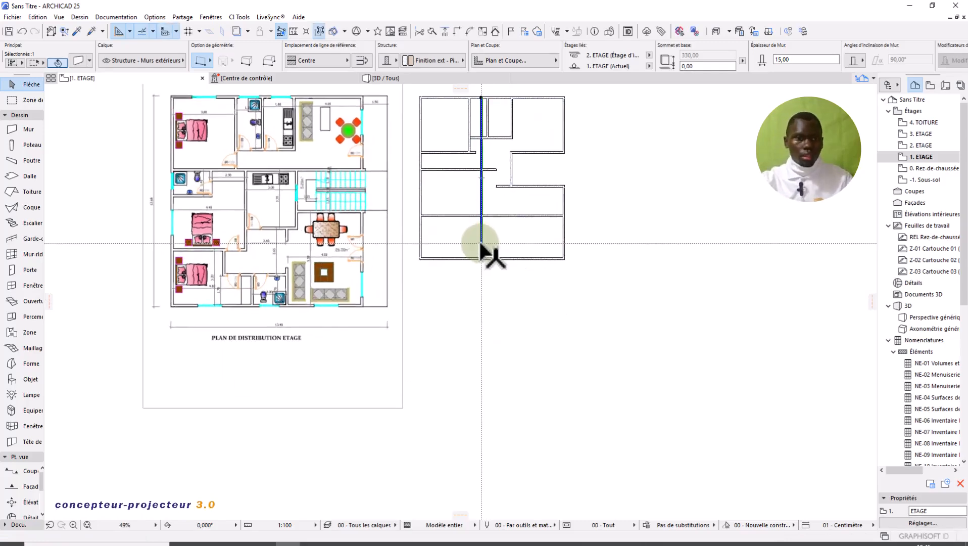
- Examine the dimensions of the lower bedrooms and the small bathroom on the PLAN DE DISTRIBUTION ETAGE
{"action": "scroll", "coordinate": [483, 252], "scroll_direction": "up", "scroll_amount": 1}
{"action": "scroll", "coordinate": [211, 306], "scroll_direction": "up", "scroll_amount": 5}
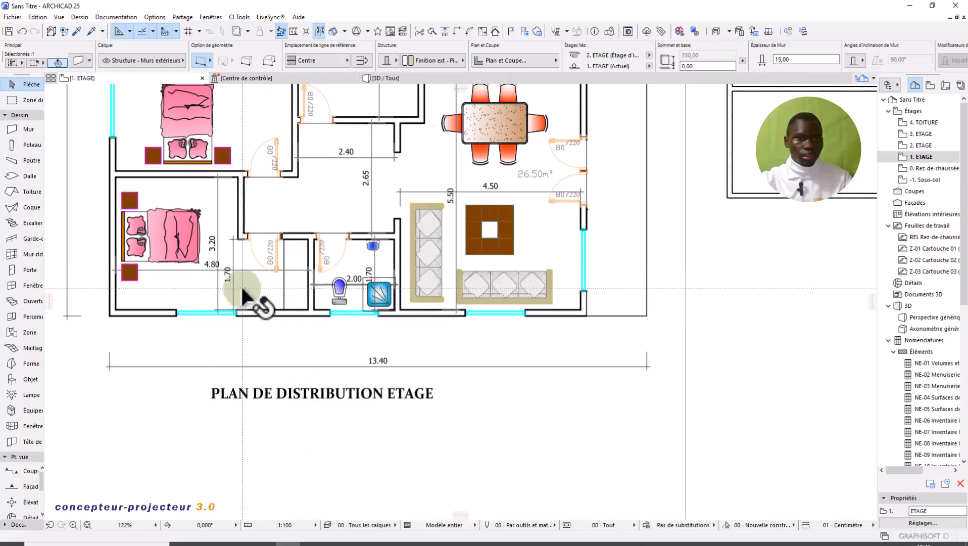
{"action": "scroll", "coordinate": [278, 288], "scroll_direction": "down", "scroll_amount": 3}
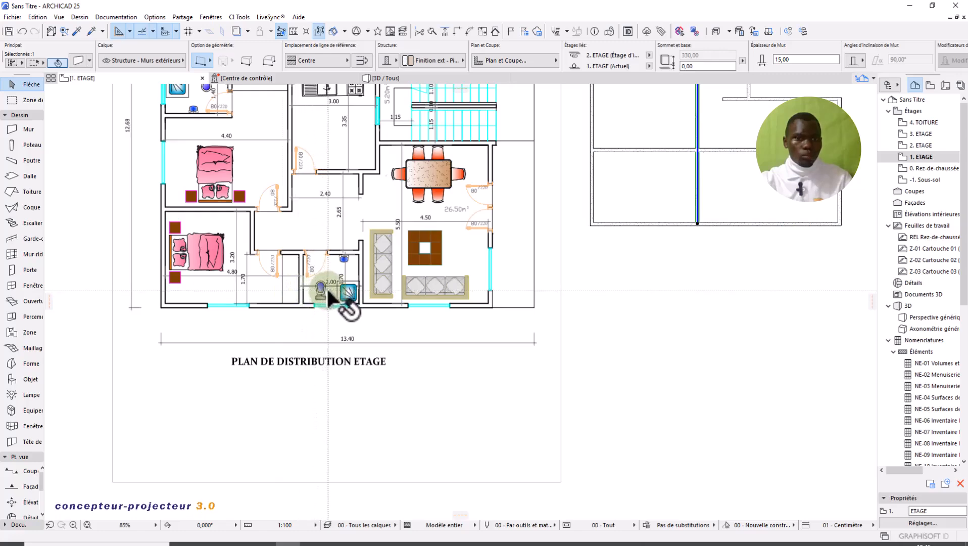
{"action": "scroll", "coordinate": [328, 291], "scroll_direction": "down", "scroll_amount": 1}
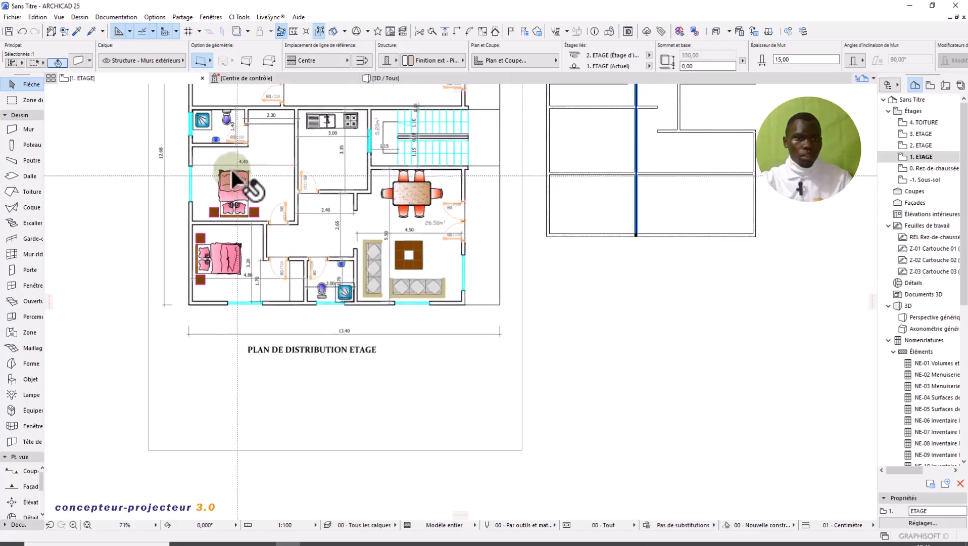
{"action": "scroll", "coordinate": [230, 170], "scroll_direction": "up", "scroll_amount": 1}
{"action": "scroll", "coordinate": [229, 165], "scroll_direction": "up", "scroll_amount": 2}
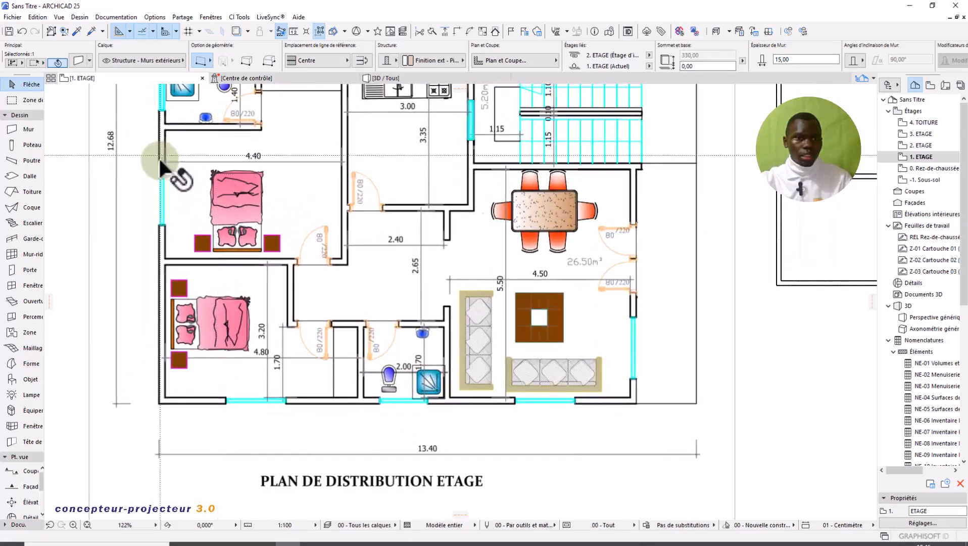
{"action": "scroll", "coordinate": [233, 160], "scroll_direction": "down", "scroll_amount": 5}
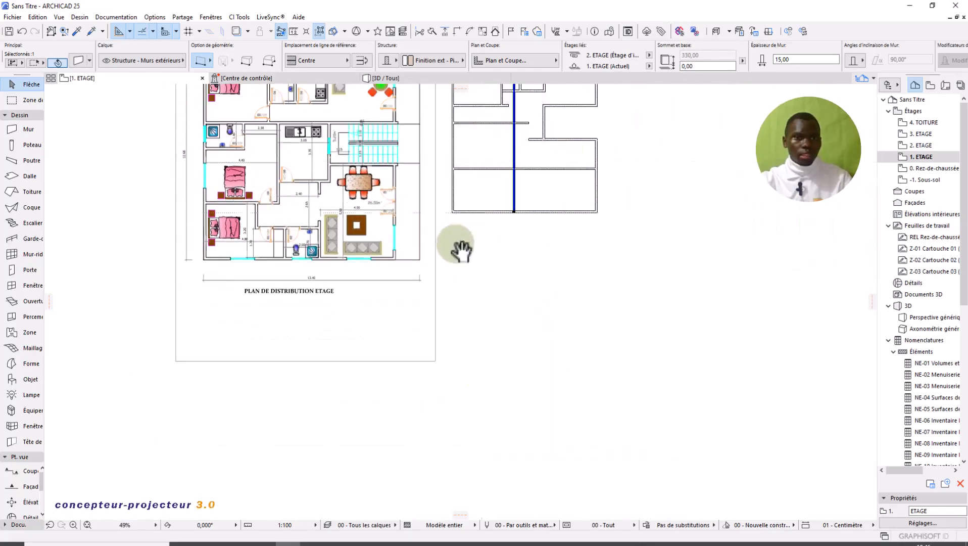
{"action": "left_click", "coordinate": [445, 31]}
{"action": "scroll", "coordinate": [473, 260], "scroll_direction": "up", "scroll_amount": 1}
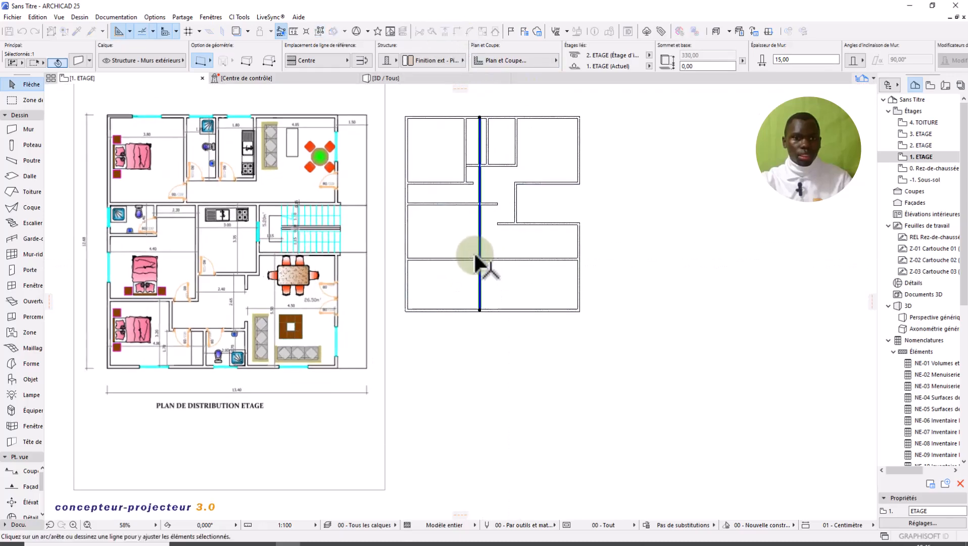
{"action": "scroll", "coordinate": [235, 341], "scroll_direction": "up", "scroll_amount": 2}
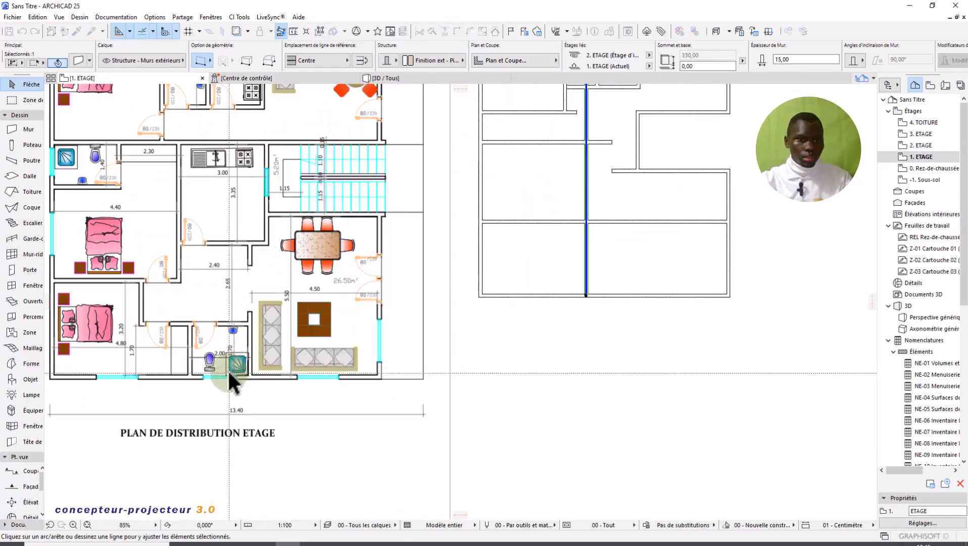
{"action": "scroll", "coordinate": [232, 380], "scroll_direction": "up", "scroll_amount": 2}
{"action": "scroll", "coordinate": [229, 369], "scroll_direction": "down", "scroll_amount": 2}
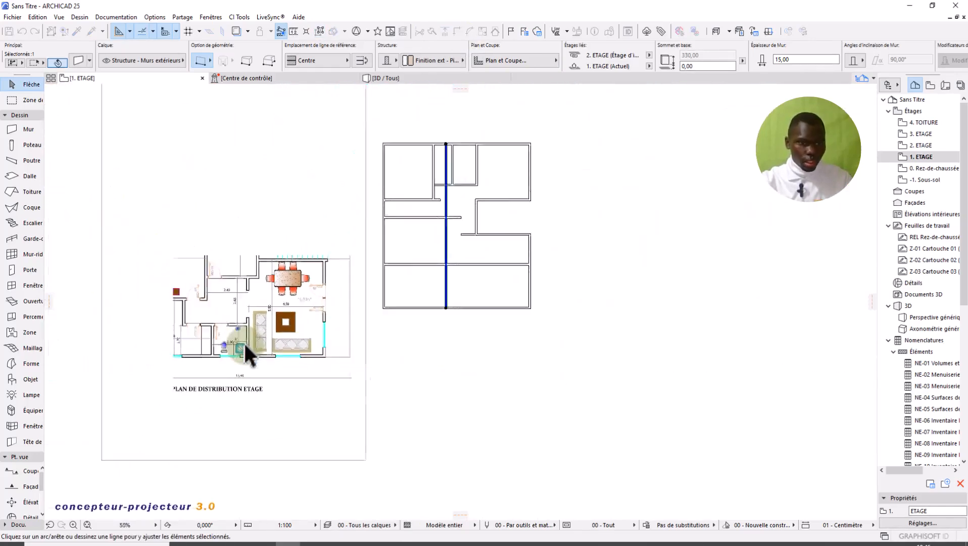
{"action": "scroll", "coordinate": [229, 341], "scroll_direction": "up", "scroll_amount": 2}
{"action": "scroll", "coordinate": [237, 356], "scroll_direction": "down", "scroll_amount": 3}
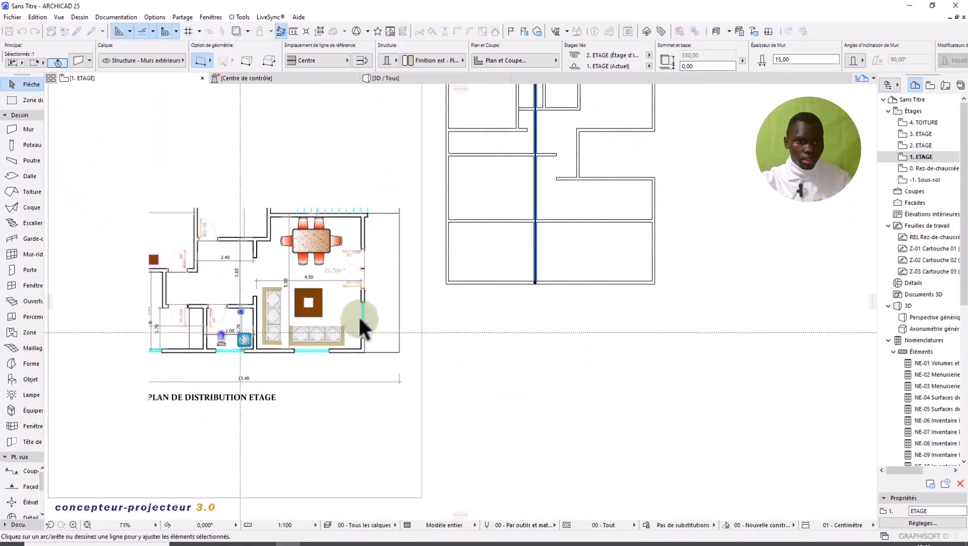
- Copy the lowest horizontal exterior wall upward to form the wall above the small lower bathroom
{"action": "left_click", "coordinate": [550, 283]}
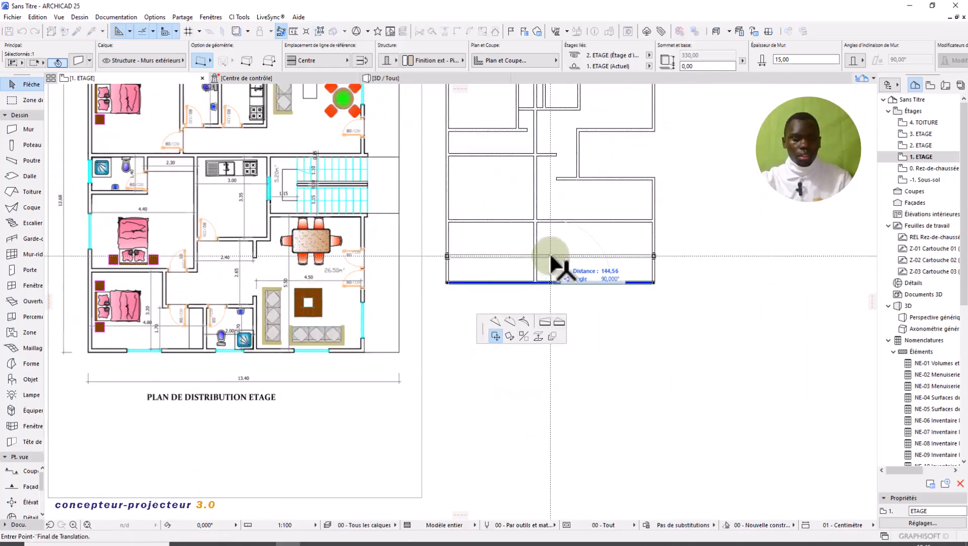
{"action": "key", "text": "ctrl"}
{"action": "type", "text": "17"}
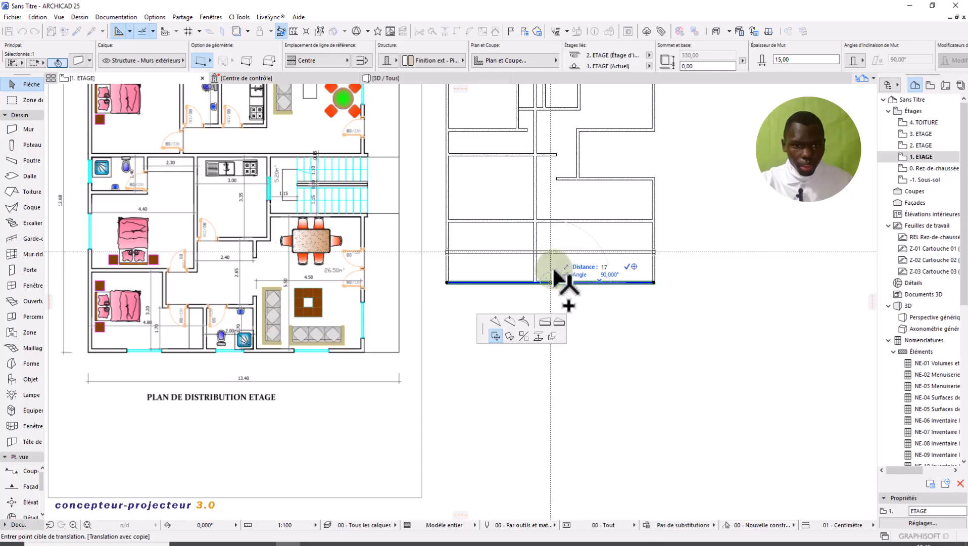
{"action": "key", "text": "Escape"}
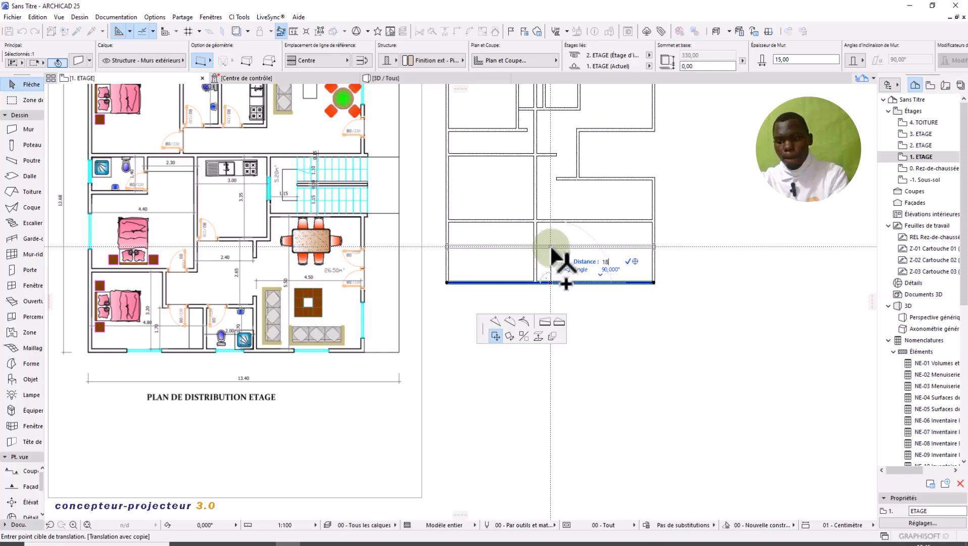
{"action": "left_click", "coordinate": [550, 249]}
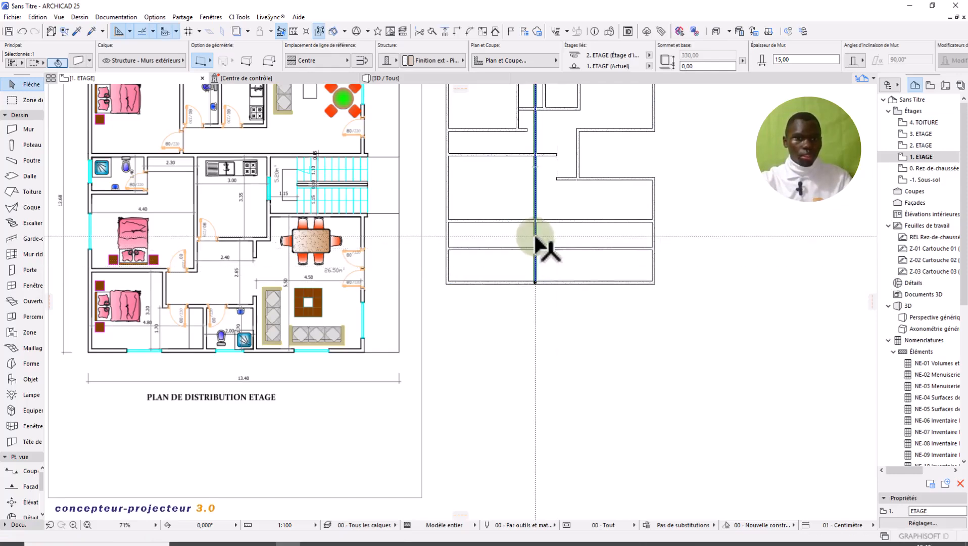
- Split the vertical partition at the bathroom's new horizontal wall and remove the portion above it
{"action": "left_click", "coordinate": [436, 32]}
{"action": "scroll", "coordinate": [528, 241], "scroll_direction": "up", "scroll_amount": 3}
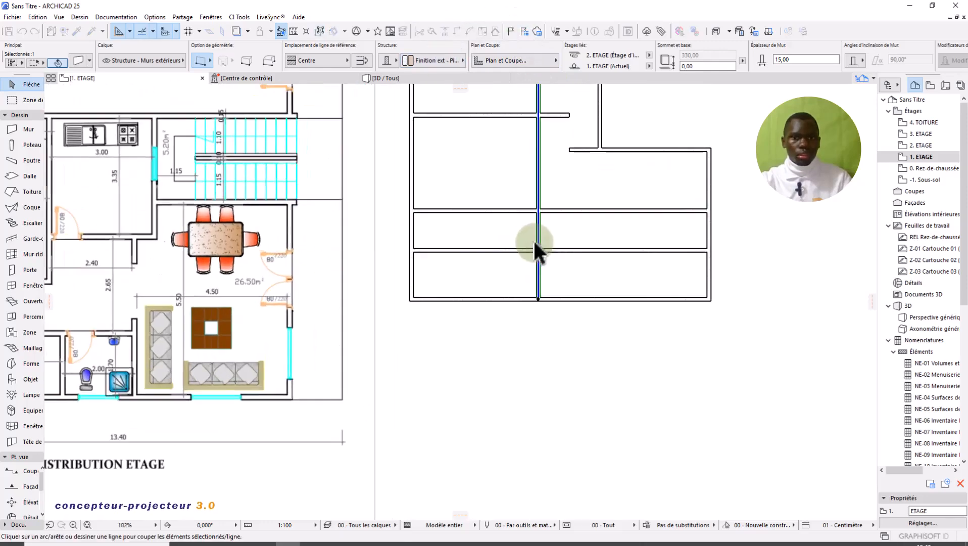
{"action": "left_click", "coordinate": [553, 249]}
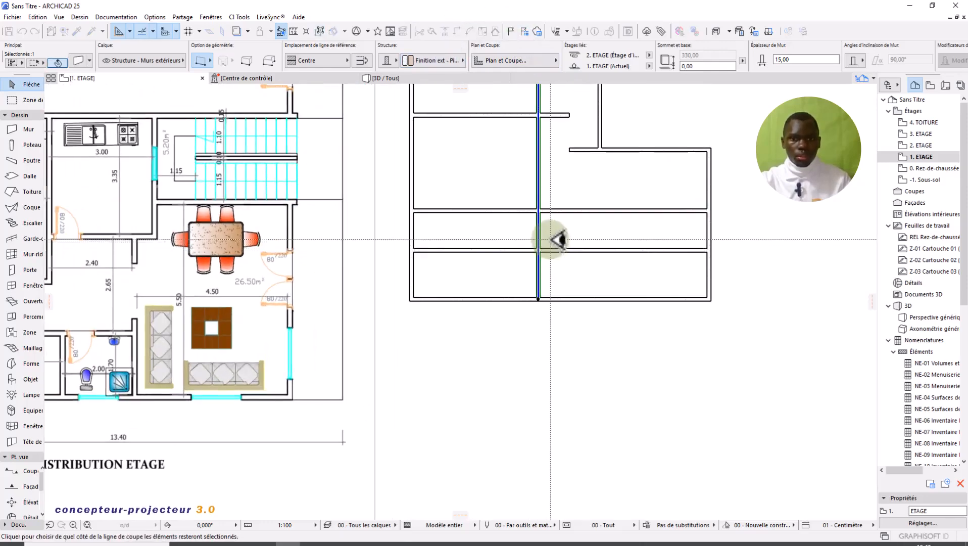
{"action": "left_click", "coordinate": [550, 238]}
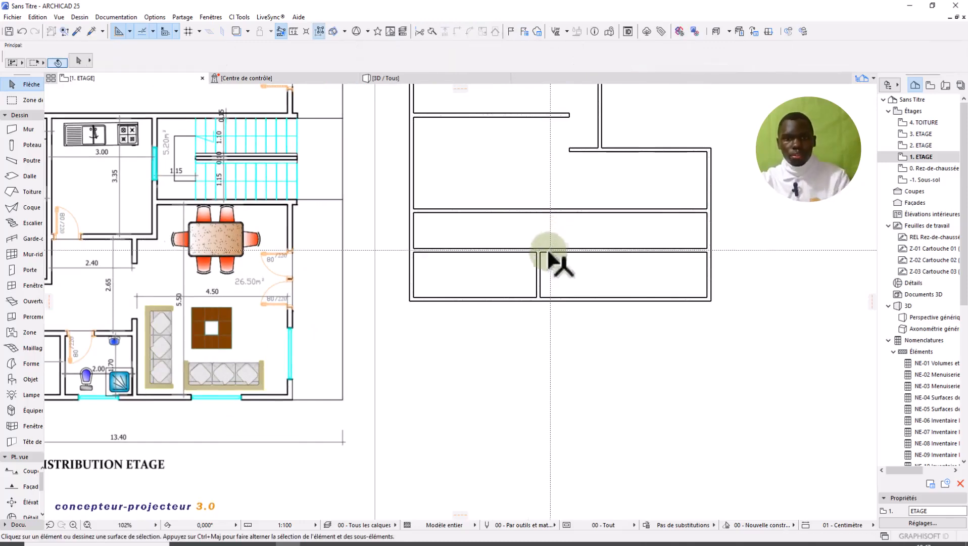
- Copy the left-hand exterior wall horizontally to the right to form the right wall of the 4.40 m wide middle bedroom
{"action": "scroll", "coordinate": [553, 279], "scroll_direction": "down", "scroll_amount": 3}
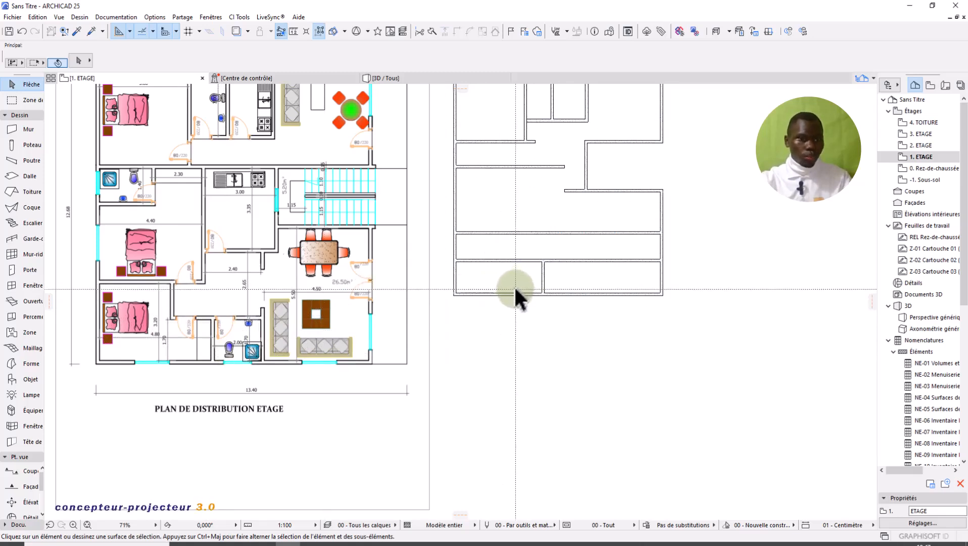
{"action": "left_click", "coordinate": [457, 203]}
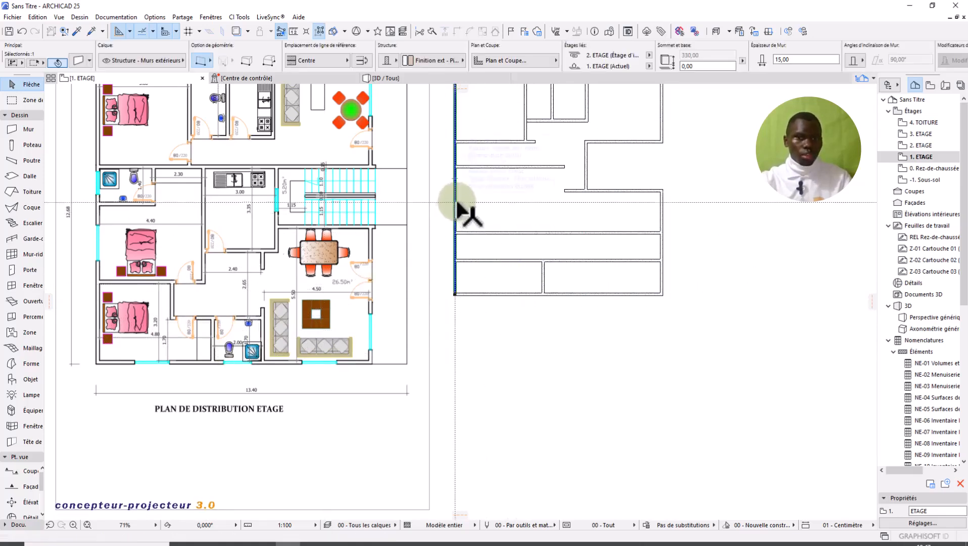
{"action": "left_click", "coordinate": [457, 204]}
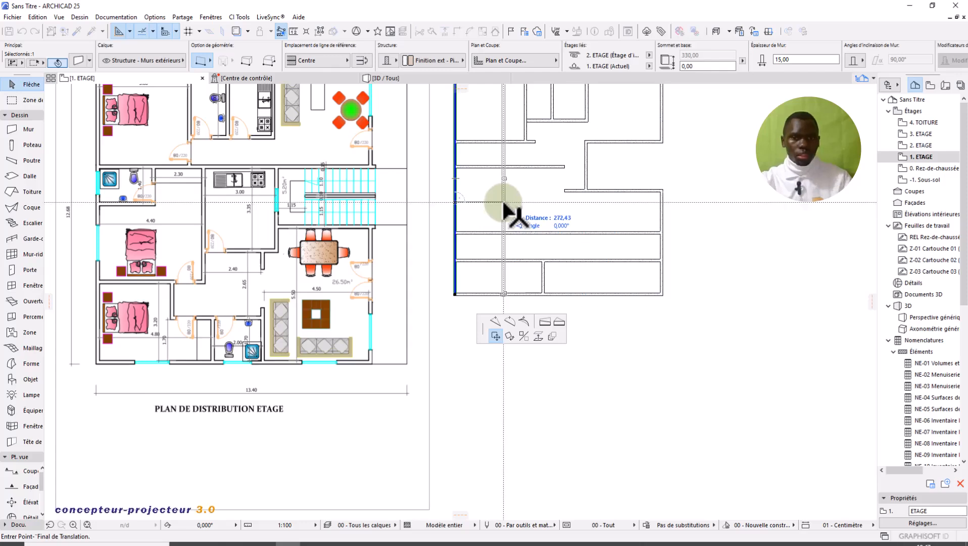
{"action": "key", "text": "ctrl"}
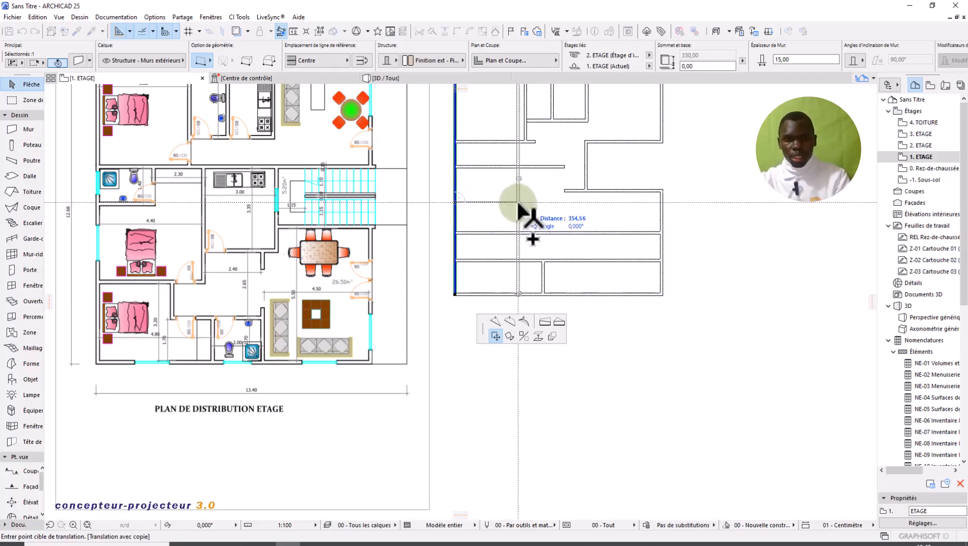
{"action": "left_click", "coordinate": [537, 203]}
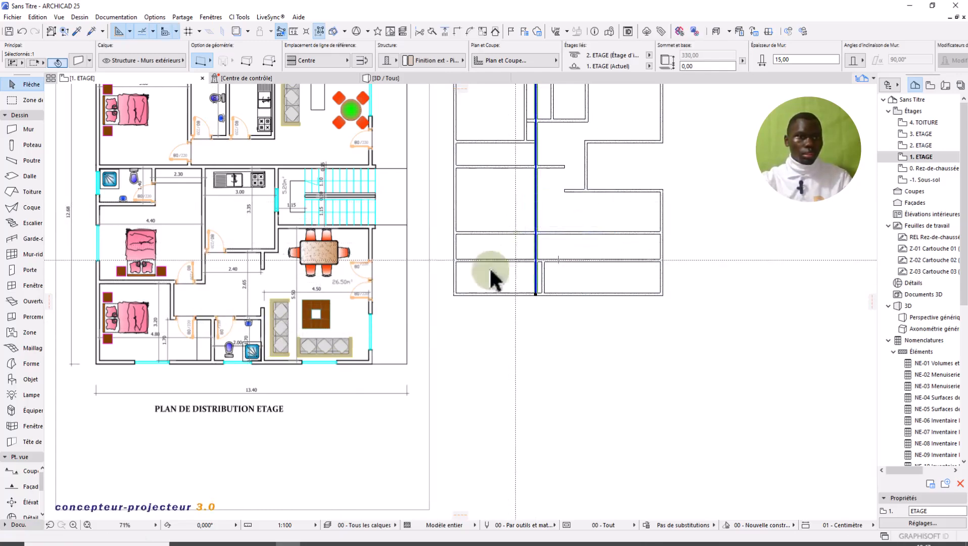
- Intersect the new vertical partition with the horizontal wall closing the bedroom area above, and delete the leftover horizontal wall just below that corner
{"action": "middle_click_drag", "start_coordinate": [293, 303], "coordinate": [380, 327]}
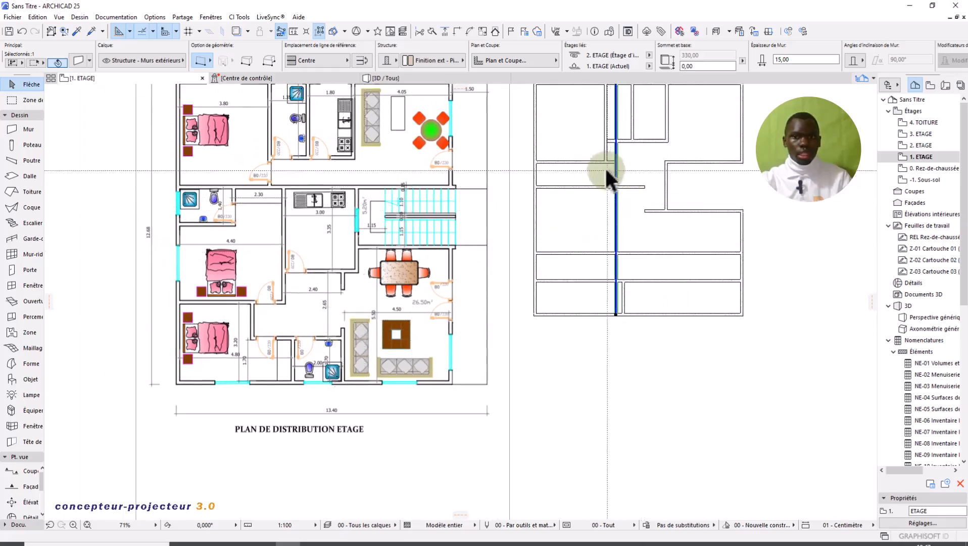
{"action": "scroll", "coordinate": [587, 171], "scroll_direction": "up", "scroll_amount": 1}
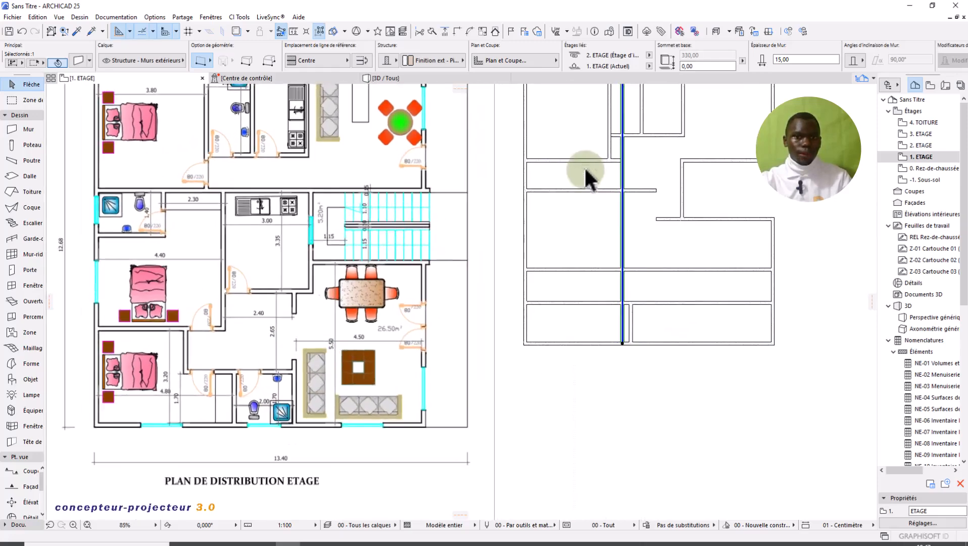
{"action": "left_click", "coordinate": [585, 161], "text": "shift"}
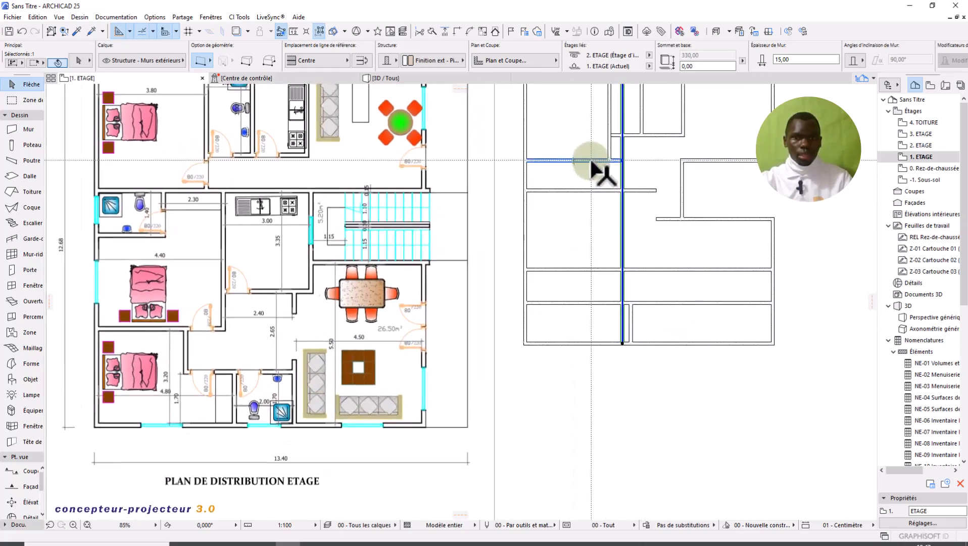
{"action": "left_click", "coordinate": [457, 31]}
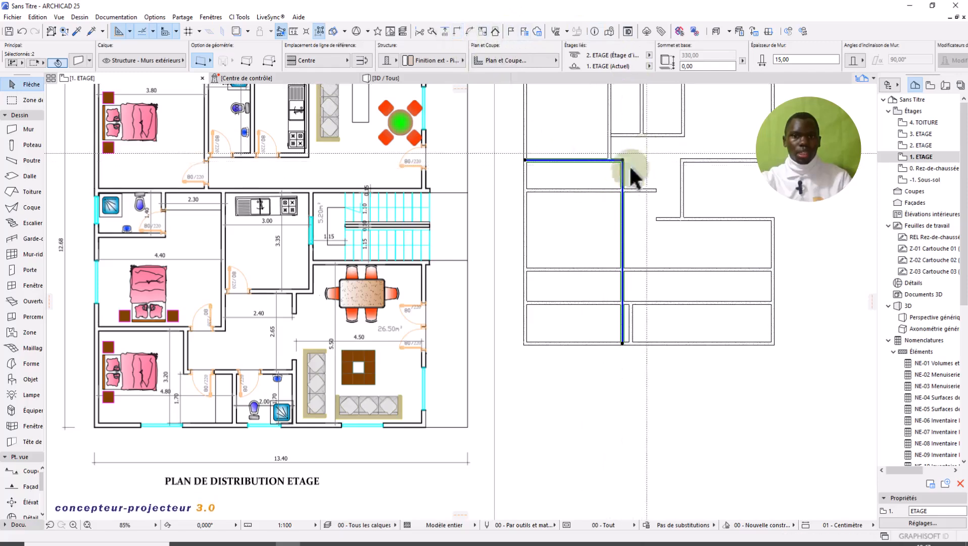
{"action": "left_click", "coordinate": [635, 220]}
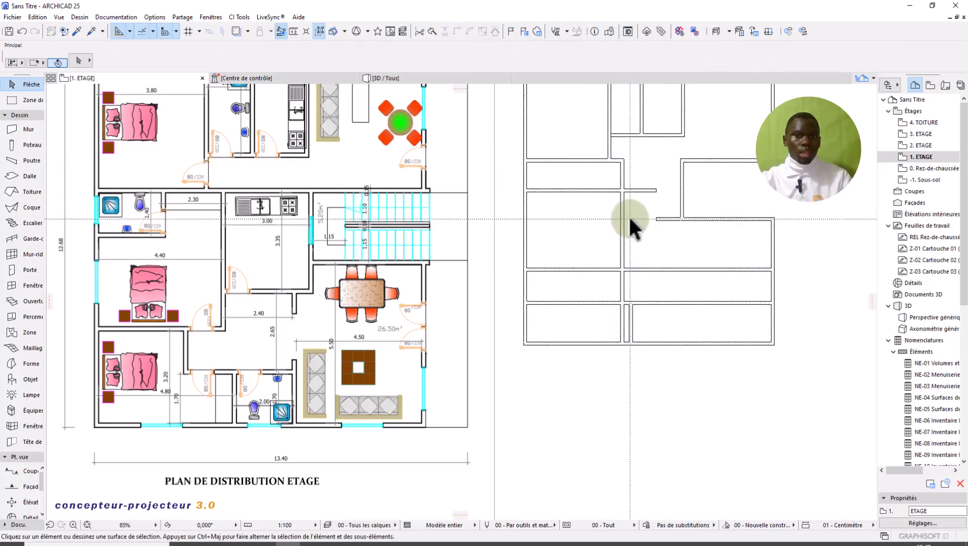
{"action": "left_click", "coordinate": [590, 190]}
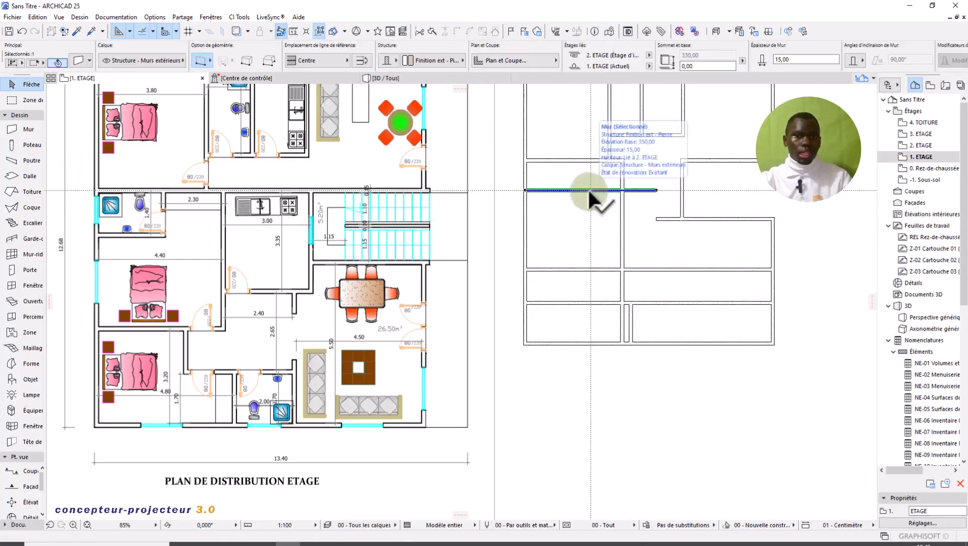
{"action": "key", "text": "Delete"}
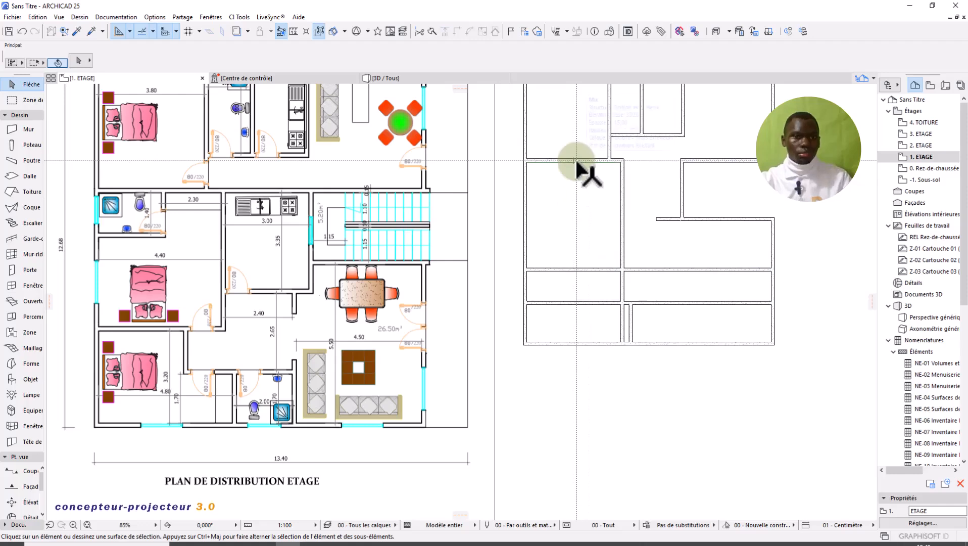
- Copy the horizontal wall above the middle bedroom area downward to form the lower wall of the upper-left bathroom
{"action": "left_click", "coordinate": [576, 160]}
{"action": "left_click", "coordinate": [577, 160]}
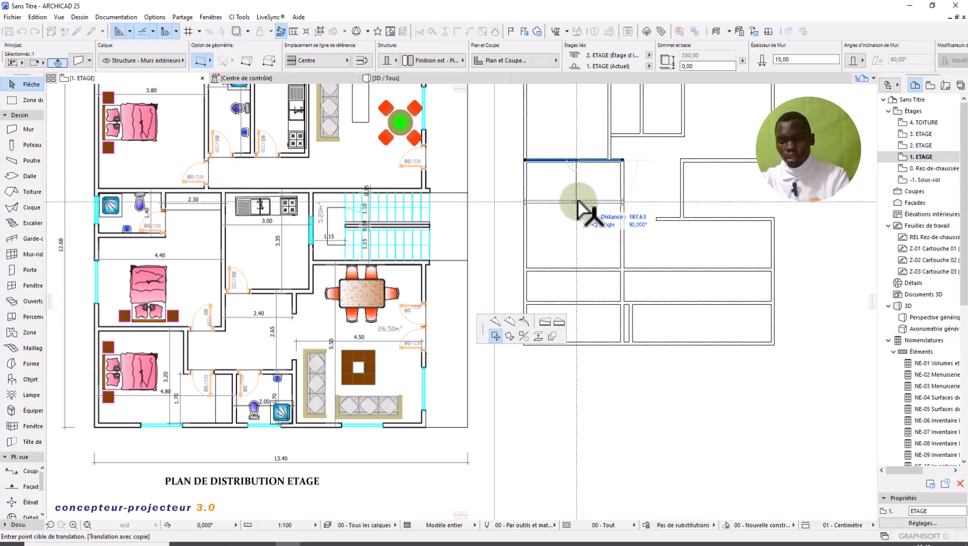
{"action": "left_click", "coordinate": [574, 195]}
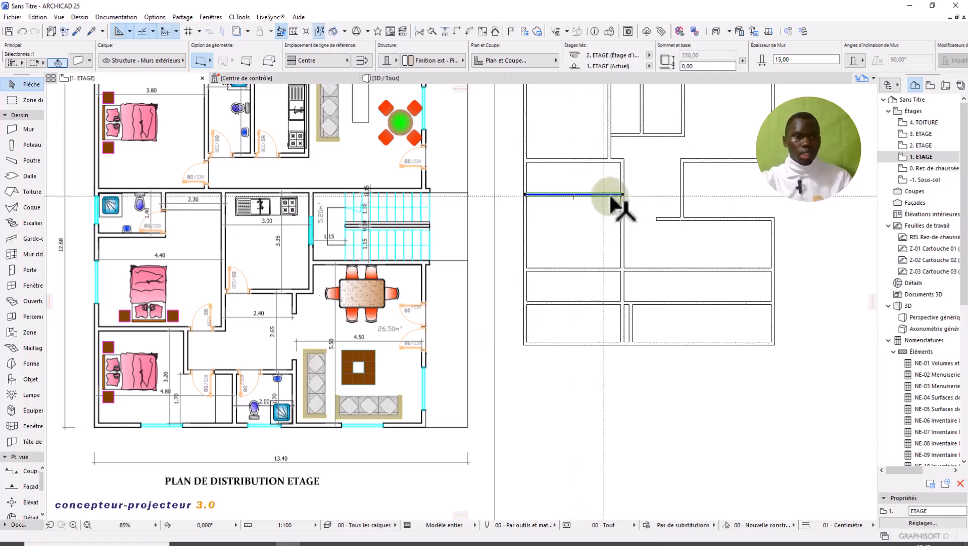
{"action": "key", "text": "Escape"}
- Copy the middle bedroom's right-hand partition 235 cm to the left to form the bathroom's side wall
{"action": "left_click", "coordinate": [623, 208]}
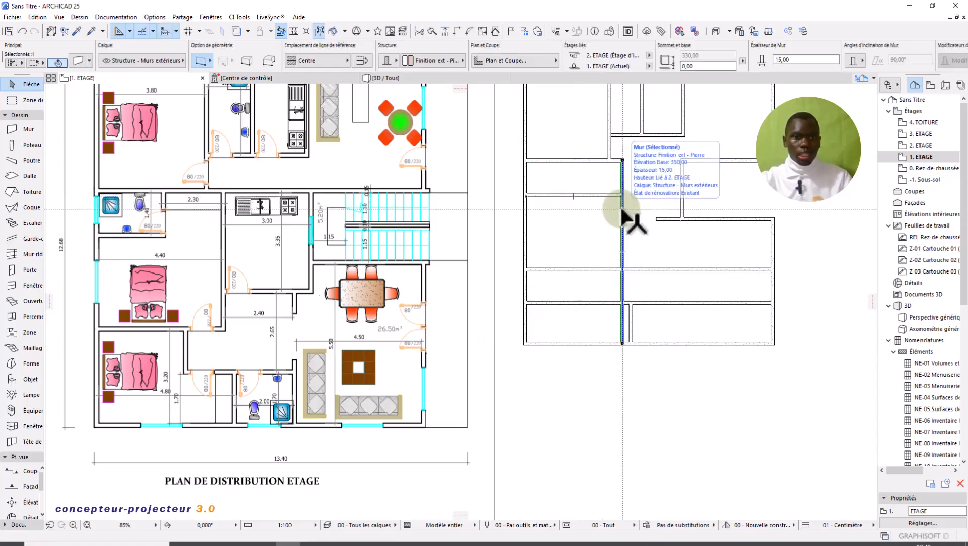
{"action": "left_click", "coordinate": [622, 208]}
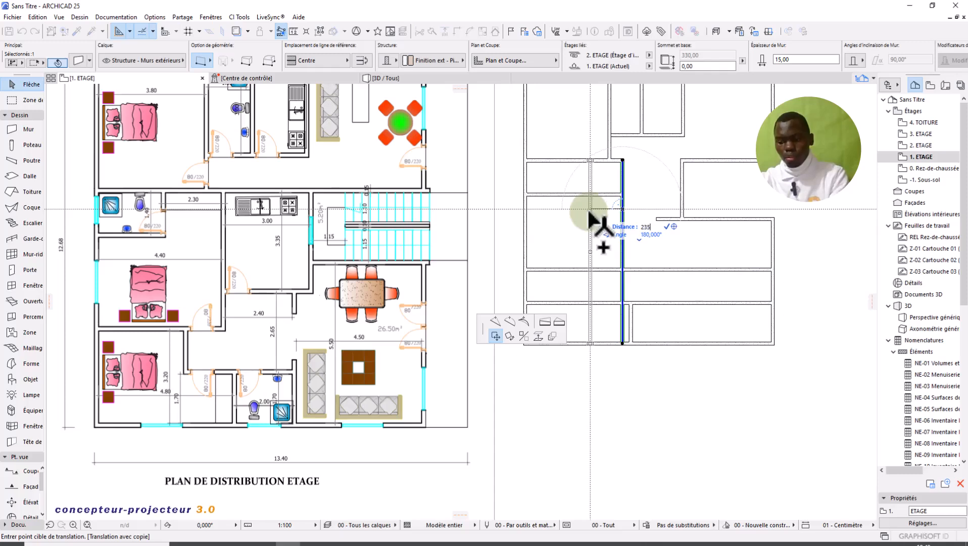
{"action": "left_click", "coordinate": [571, 210]}
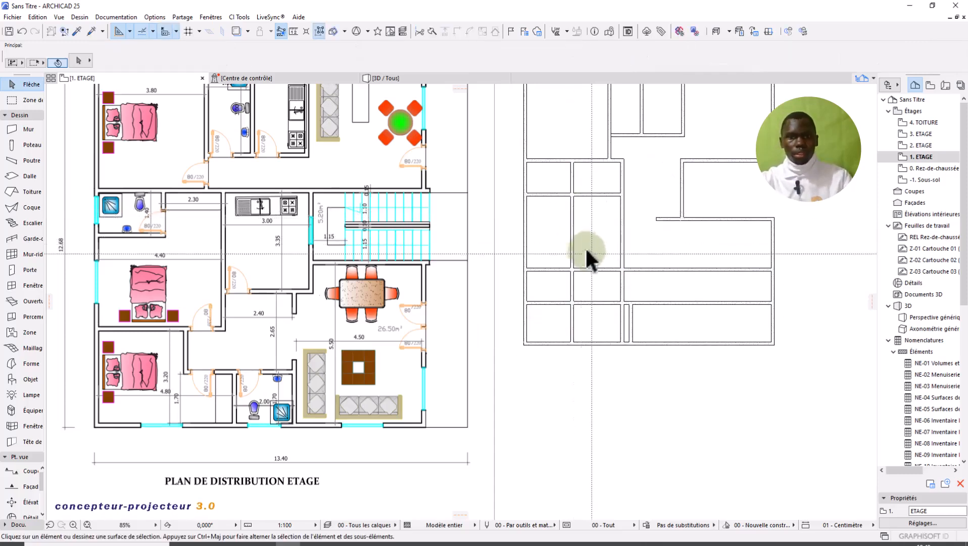
- Extend the left end of the bathroom's lower wall horizontally past the left exterior wall
{"action": "left_click", "coordinate": [560, 195], "text": "shift"}
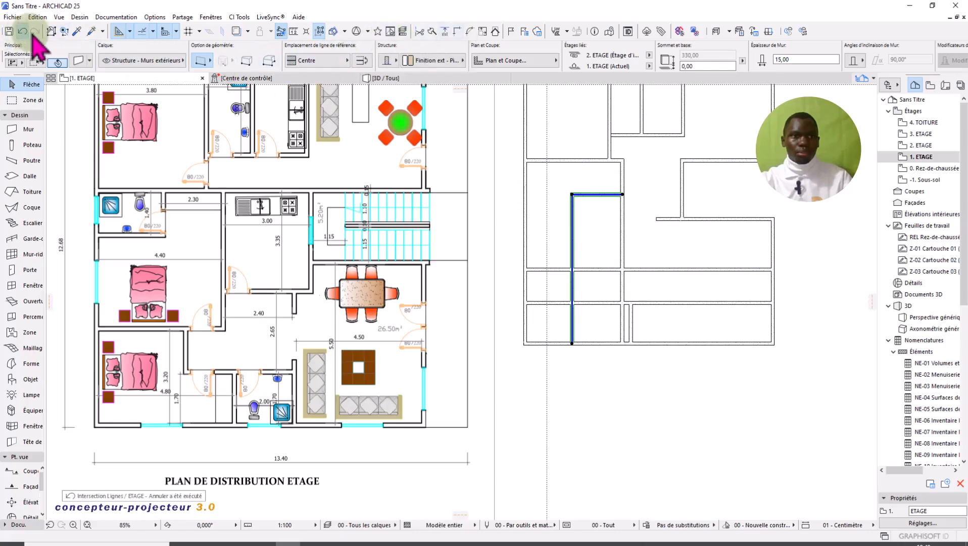
{"action": "scroll", "coordinate": [566, 196], "scroll_direction": "up", "scroll_amount": 3}
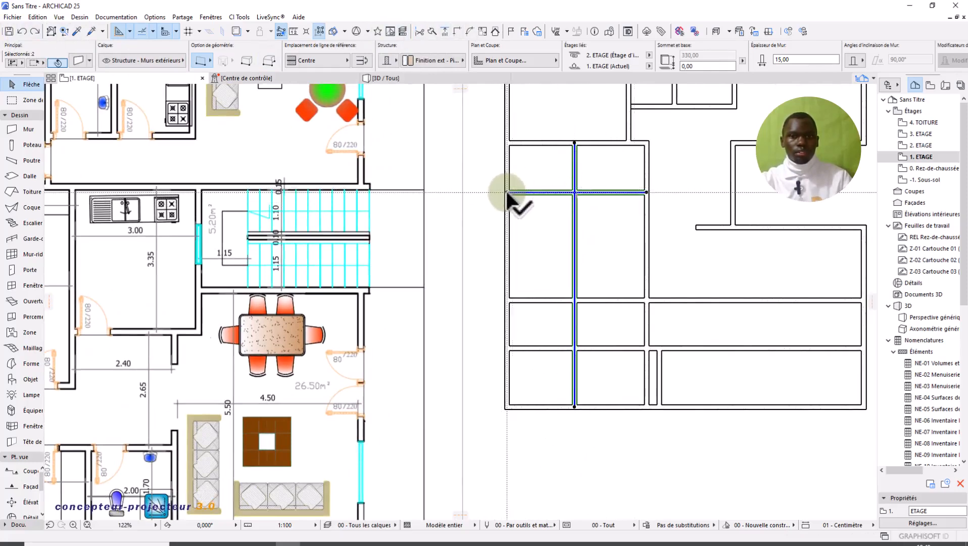
{"action": "left_click", "coordinate": [507, 191]}
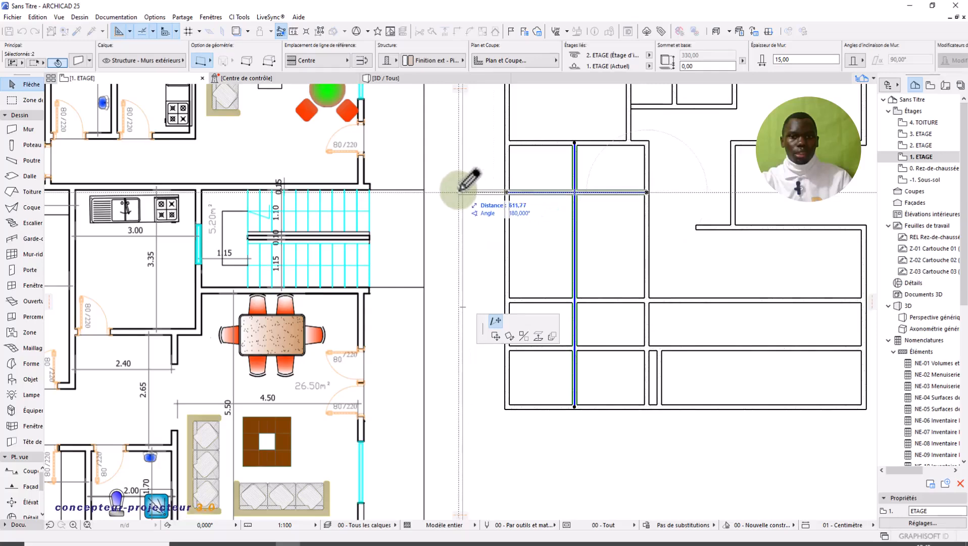
{"action": "left_click", "coordinate": [457, 191]}
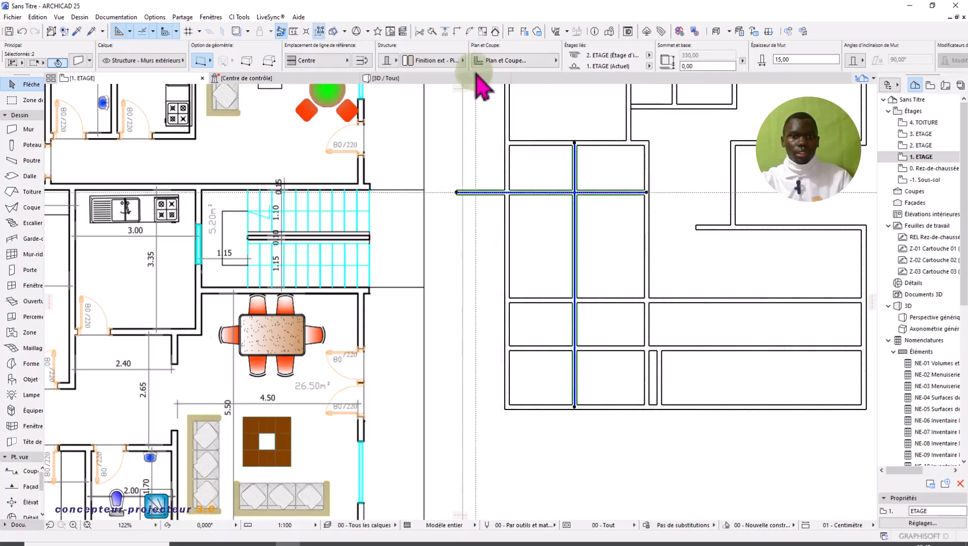
- Try to intersect the extended bathroom wall with the full-length vertical side wall, and undo the intersection
{"action": "left_click", "coordinate": [460, 34]}
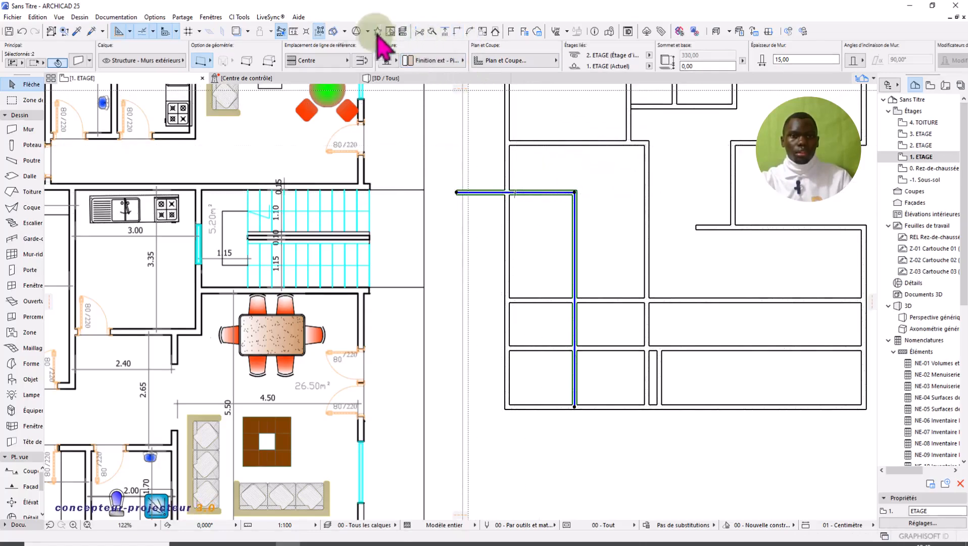
{"action": "left_click", "coordinate": [22, 32]}
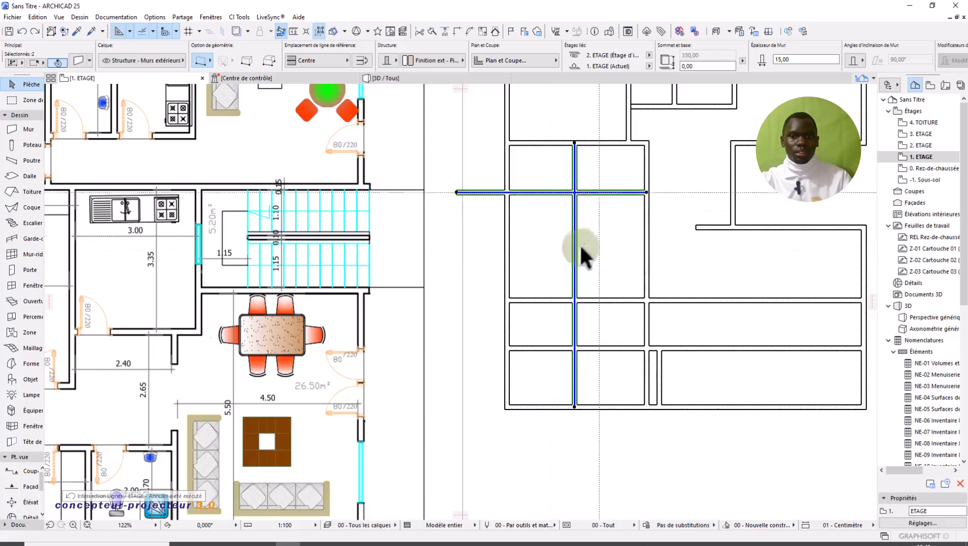
- Shorten the bathroom's vertical side wall to just below its lower wall, and intersect the two walls into a corner
{"action": "left_click", "coordinate": [575, 406]}
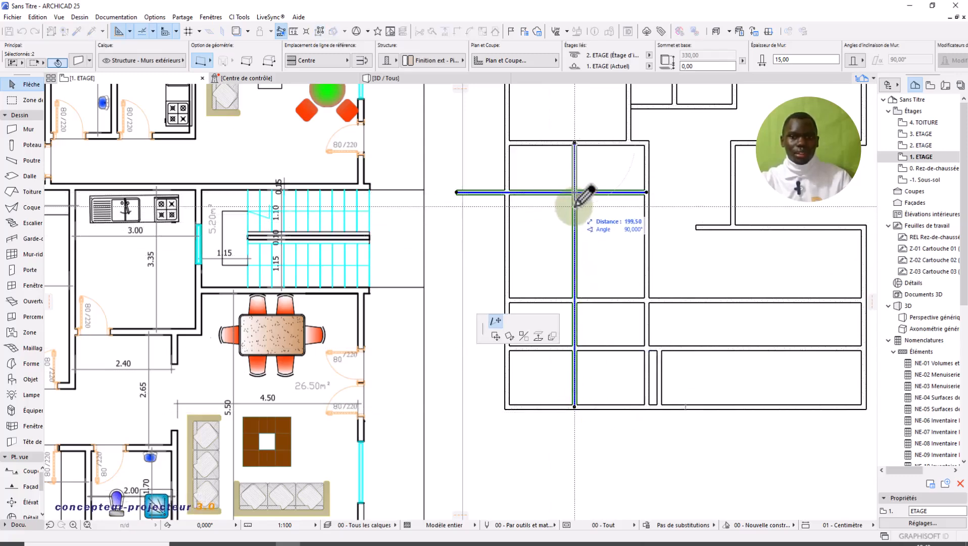
{"action": "left_click", "coordinate": [574, 206]}
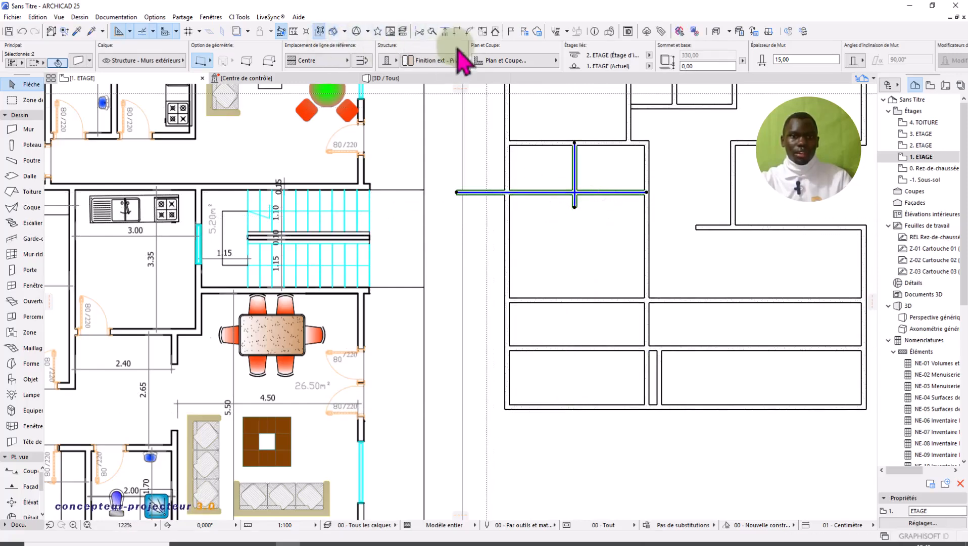
{"action": "left_click", "coordinate": [459, 31]}
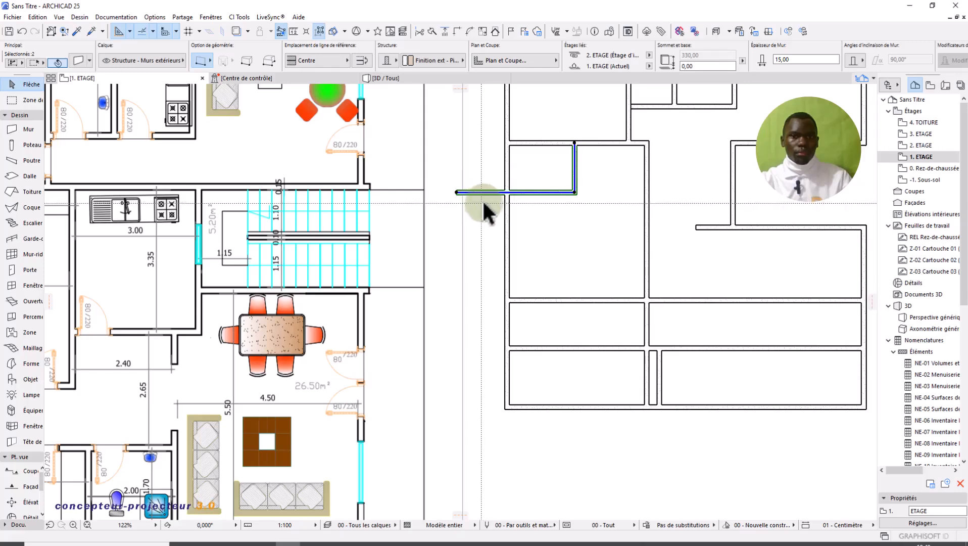
- Trim off the part of the bathroom's lower wall that projects beyond the left exterior wall
{"action": "key", "text": "Escape"}
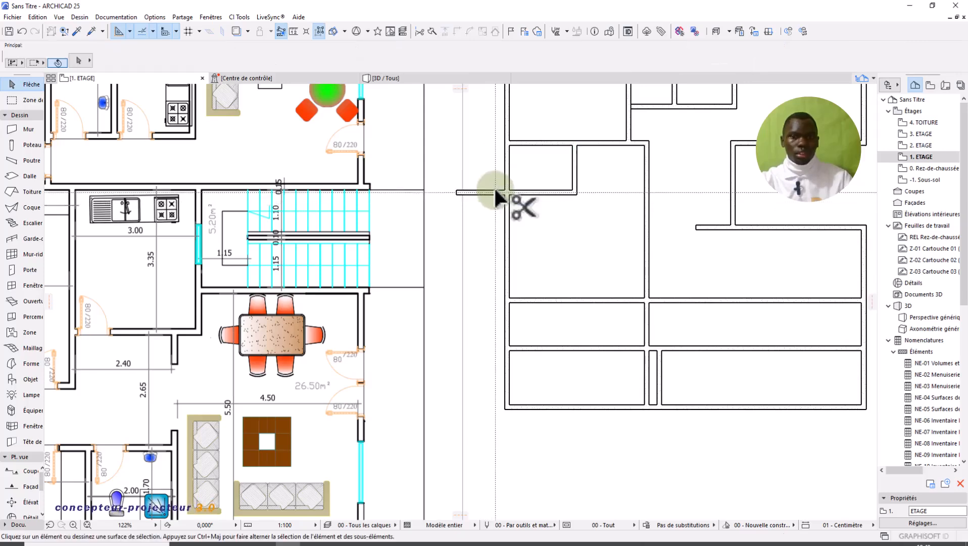
{"action": "left_click", "coordinate": [494, 193], "text": "ctrl"}
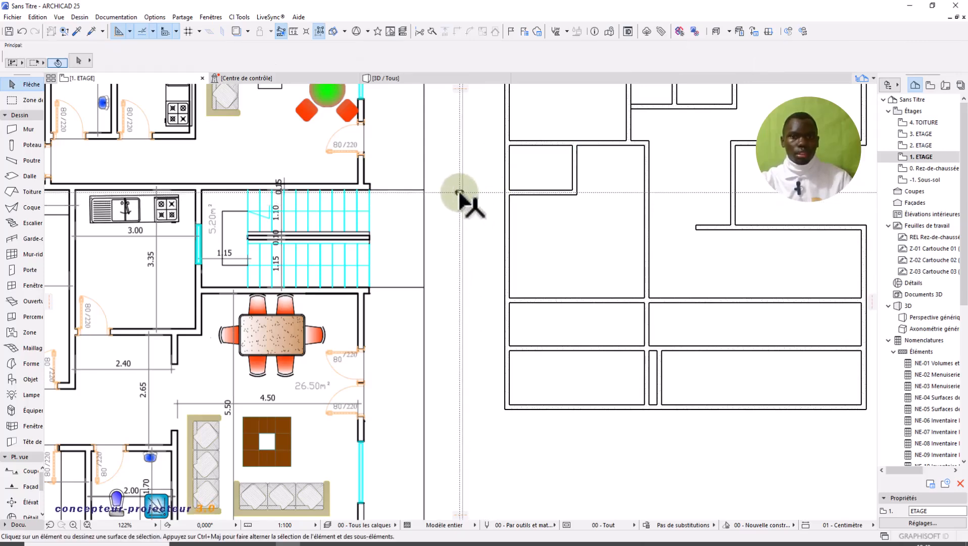
- Trim off the vertical wall segment that crosses the corridor strip between the two lower horizontal walls
{"action": "scroll", "coordinate": [611, 225], "scroll_direction": "down", "scroll_amount": 2}
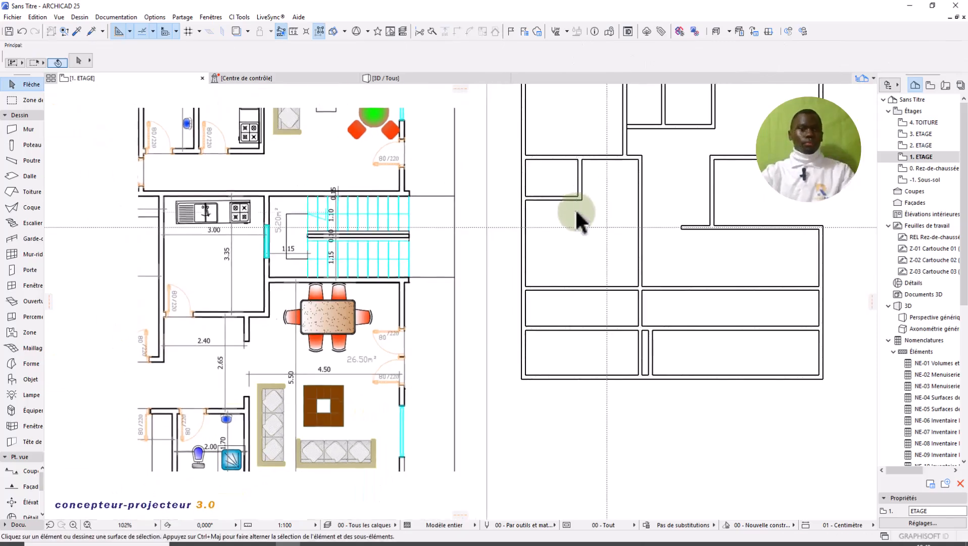
{"action": "scroll", "coordinate": [576, 213], "scroll_direction": "down", "scroll_amount": 1}
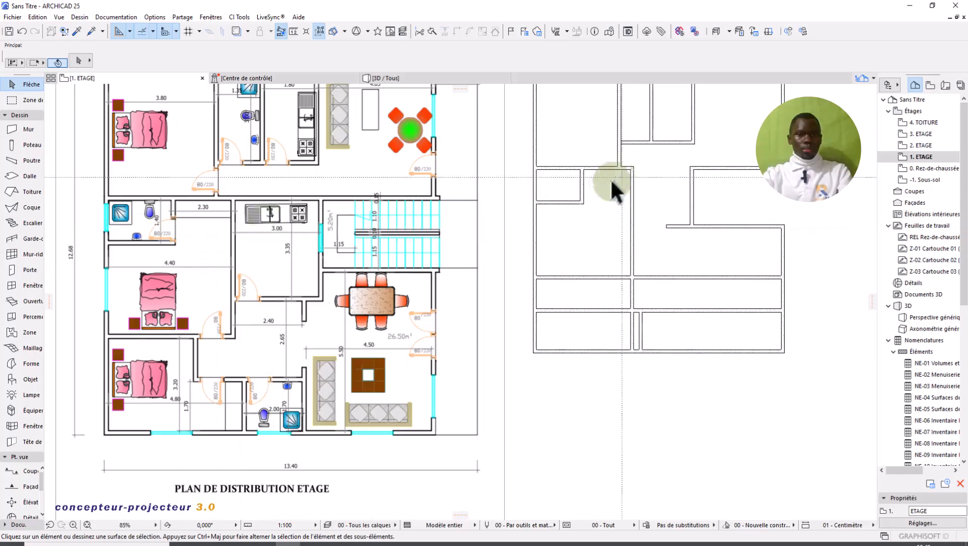
{"action": "scroll", "coordinate": [612, 183], "scroll_direction": "down", "scroll_amount": 1}
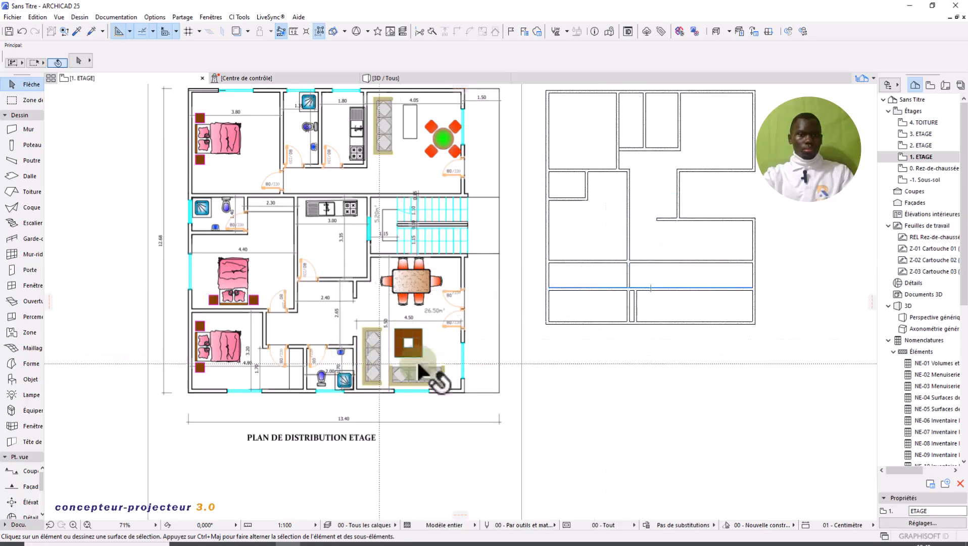
{"action": "scroll", "coordinate": [638, 300], "scroll_direction": "up", "scroll_amount": 2}
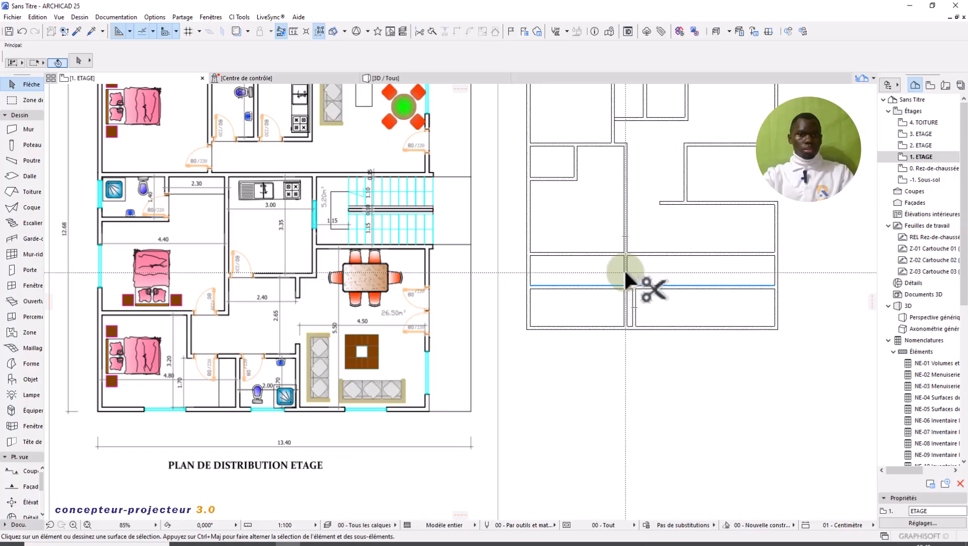
{"action": "left_click", "coordinate": [626, 272], "text": "ctrl"}
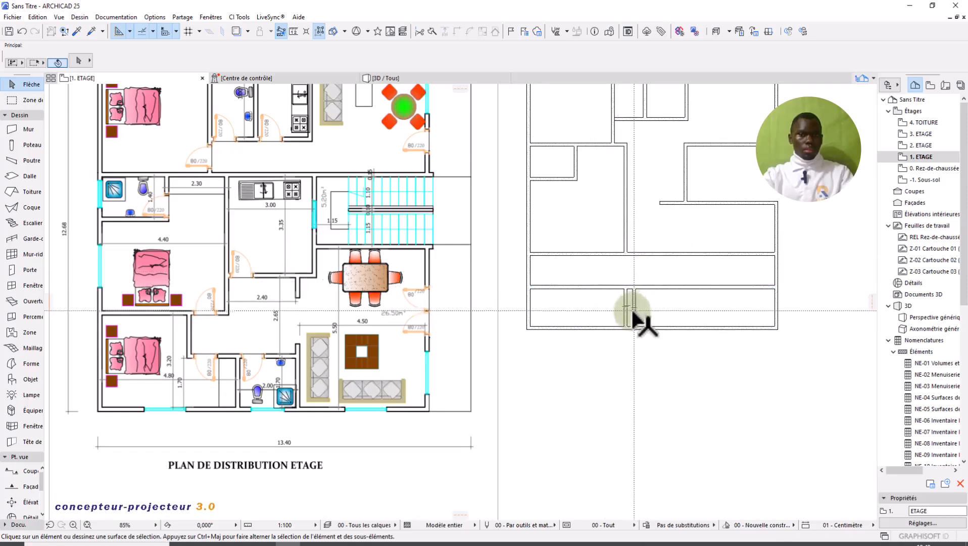
- Compare the lower rooms with the distribution plan, and delete the left one of the two closely spaced vertical walls in the bottom row
{"action": "scroll", "coordinate": [630, 310], "scroll_direction": "down", "scroll_amount": 2}
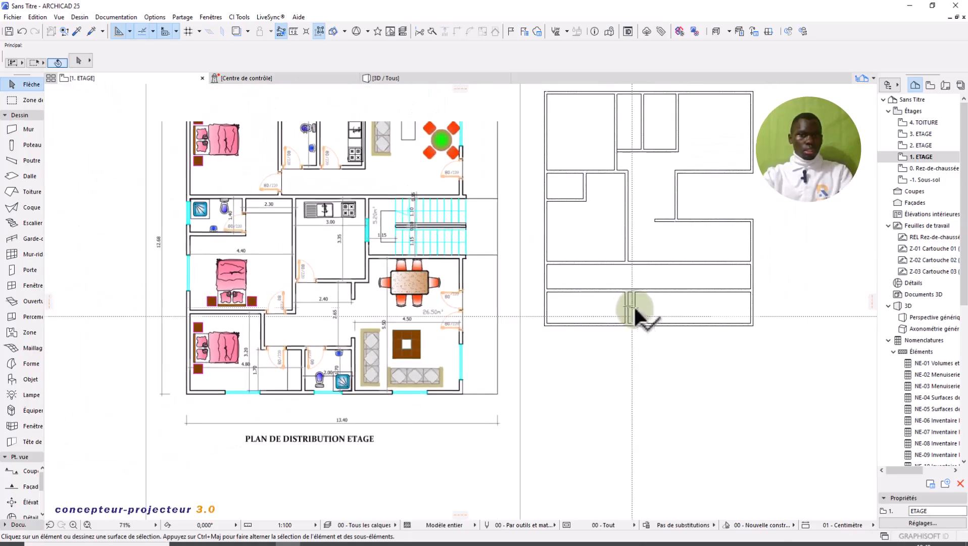
{"action": "middle_click_drag", "start_coordinate": [491, 350], "coordinate": [513, 385]}
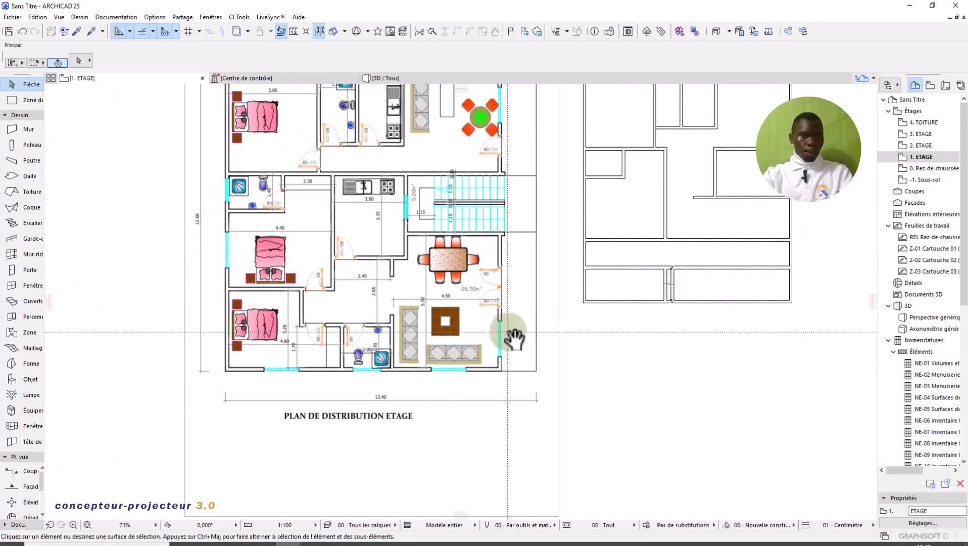
{"action": "scroll", "coordinate": [313, 335], "scroll_direction": "up", "scroll_amount": 5}
{"action": "scroll", "coordinate": [316, 338], "scroll_direction": "down", "scroll_amount": 2}
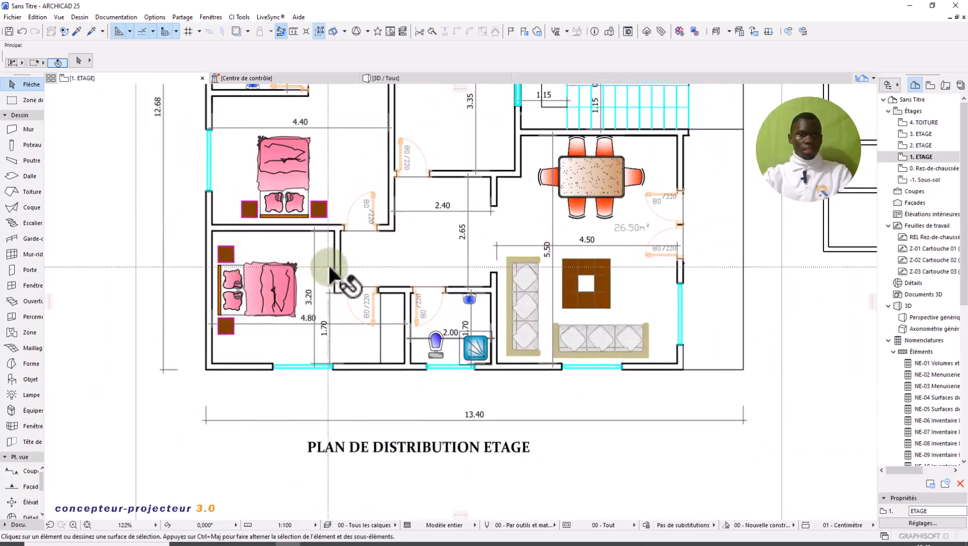
{"action": "scroll", "coordinate": [328, 263], "scroll_direction": "down", "scroll_amount": 1}
{"action": "scroll", "coordinate": [396, 301], "scroll_direction": "down", "scroll_amount": 1}
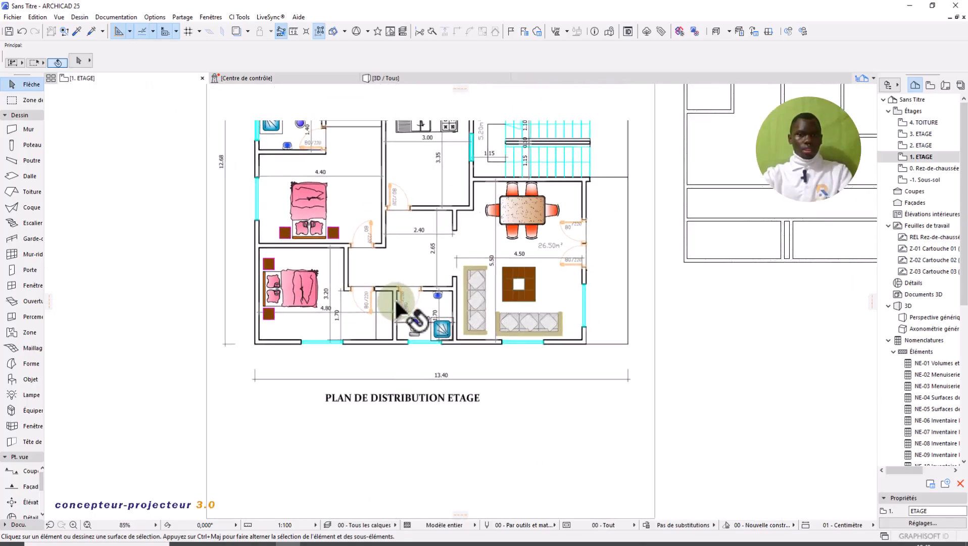
{"action": "middle_click_drag", "start_coordinate": [407, 324], "coordinate": [378, 302]}
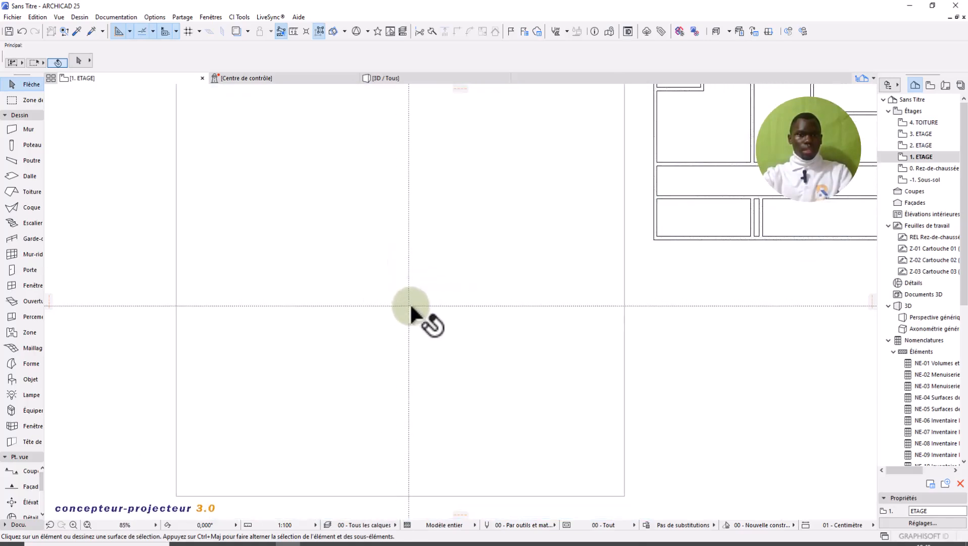
{"action": "scroll", "coordinate": [396, 302], "scroll_direction": "down", "scroll_amount": 1}
{"action": "scroll", "coordinate": [380, 303], "scroll_direction": "down", "scroll_amount": 1}
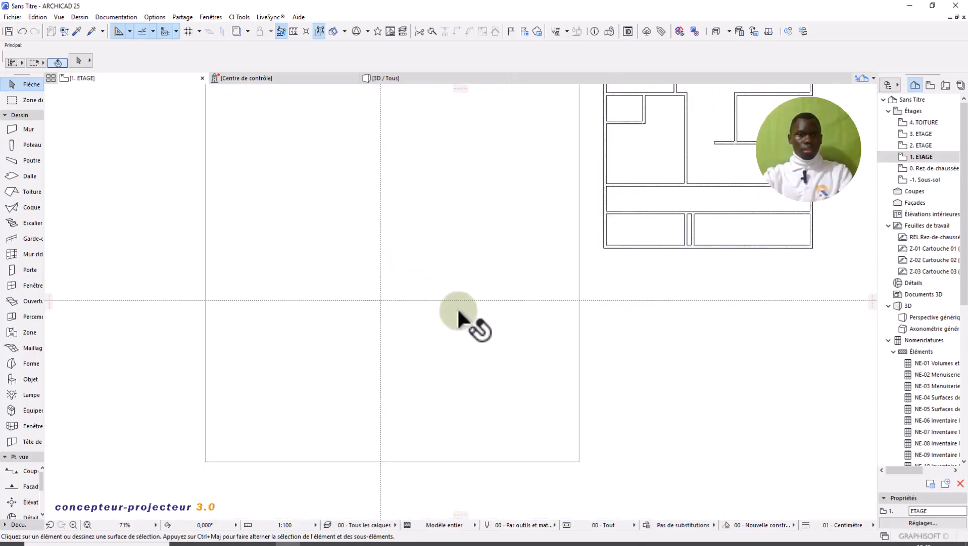
{"action": "mouse_move", "coordinate": [678, 308]}
{"action": "middle_mouse_down"}
{"action": "mouse_move", "coordinate": [622, 323]}
{"action": "mouse_move", "coordinate": [586, 304]}
{"action": "middle_mouse_up"}
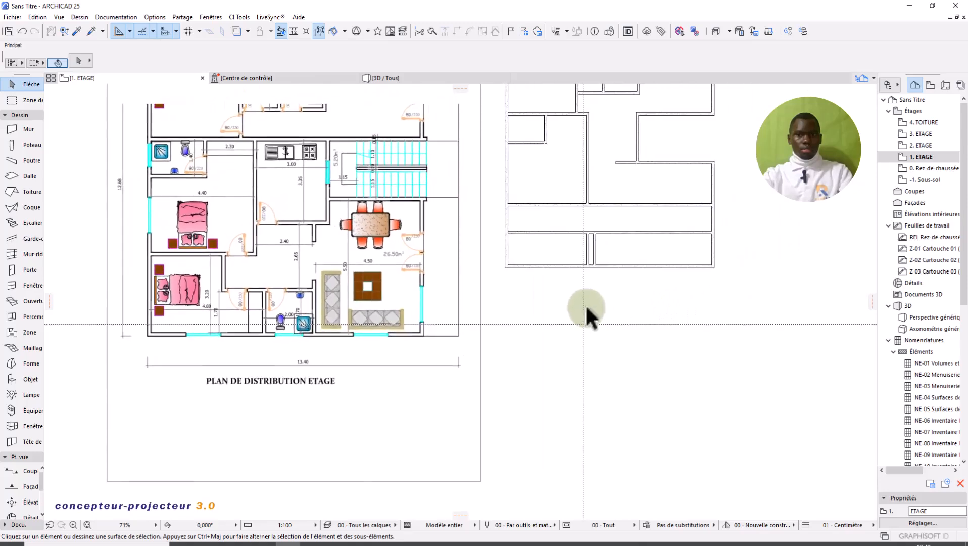
{"action": "left_click", "coordinate": [588, 255]}
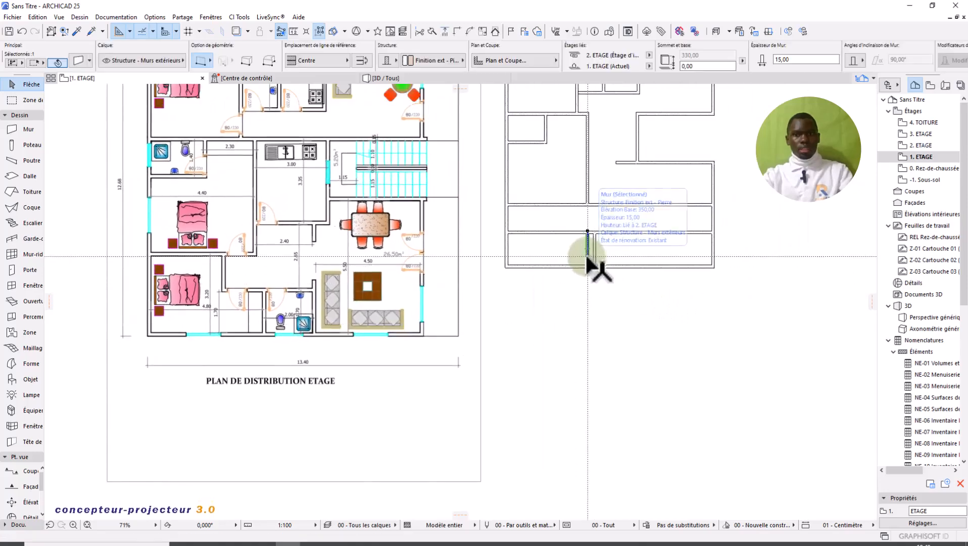
{"action": "key", "text": "Escape"}
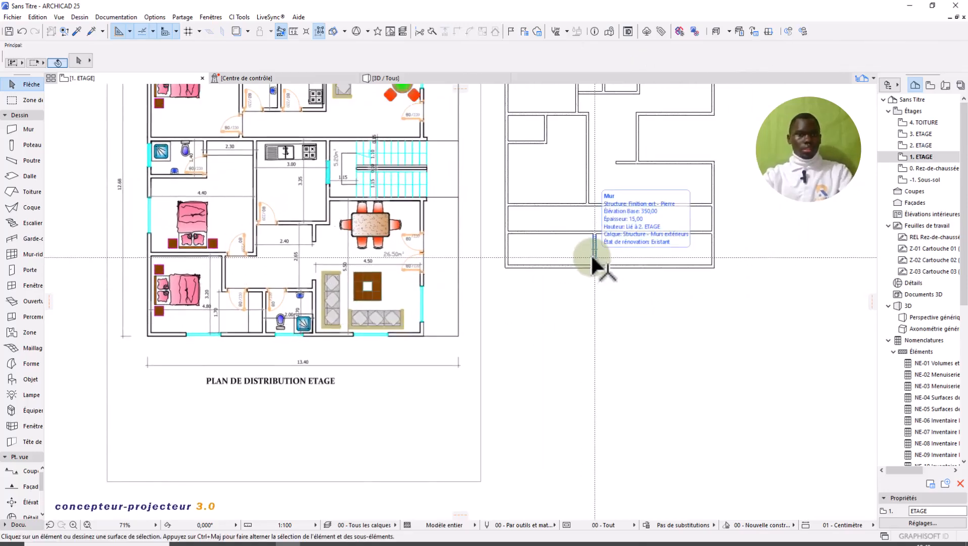
- Copy the remaining vertical wall of the bottom row 130 cm to the left
{"action": "scroll", "coordinate": [592, 257], "scroll_direction": "up", "scroll_amount": 3}
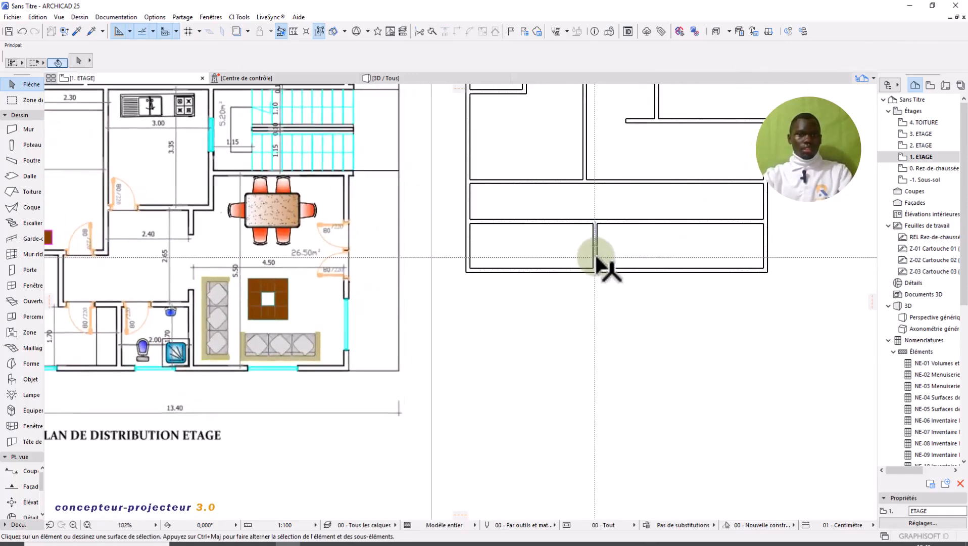
{"action": "left_click", "coordinate": [595, 256]}
{"action": "left_click", "coordinate": [595, 257]}
{"action": "scroll", "coordinate": [586, 258], "scroll_direction": "down", "scroll_amount": 3}
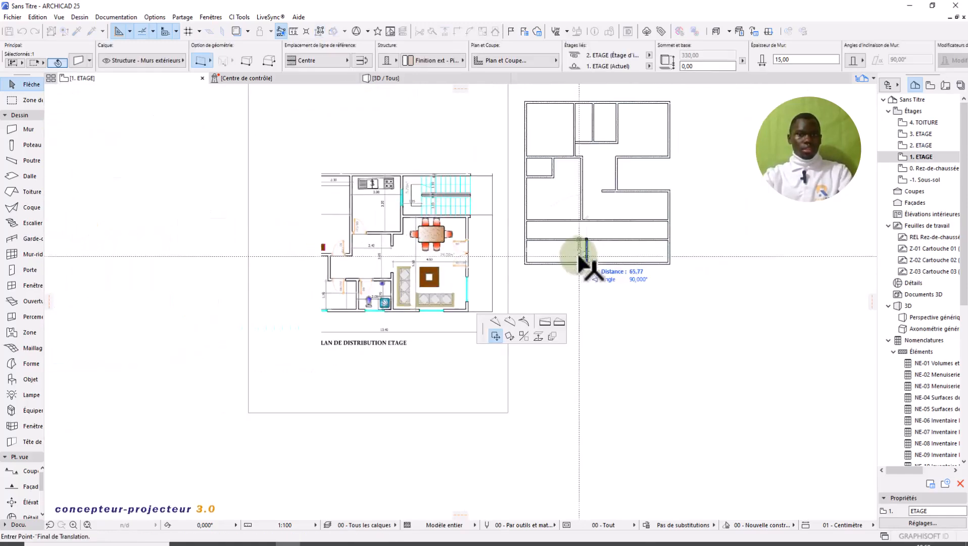
{"action": "scroll", "coordinate": [363, 280], "scroll_direction": "up", "scroll_amount": 4}
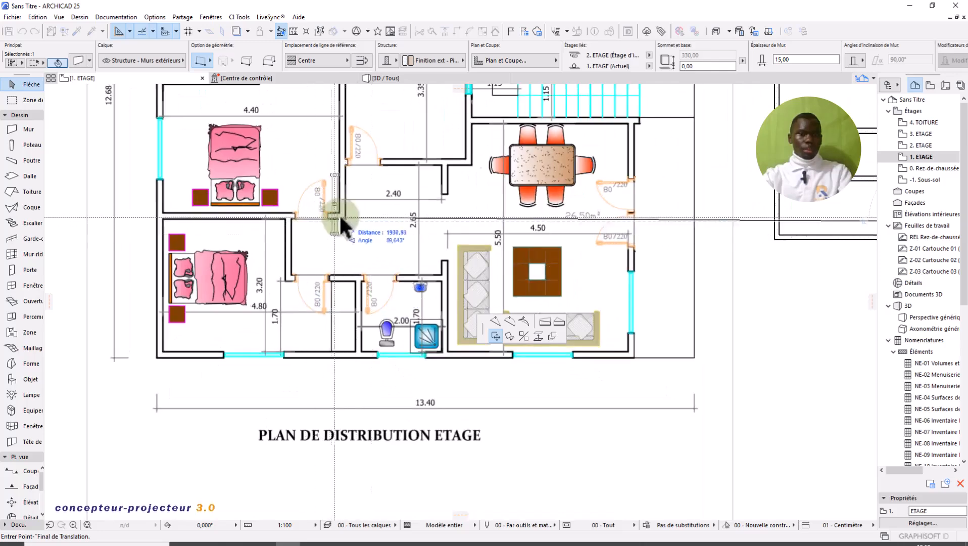
{"action": "scroll", "coordinate": [289, 215], "scroll_direction": "down", "scroll_amount": 4}
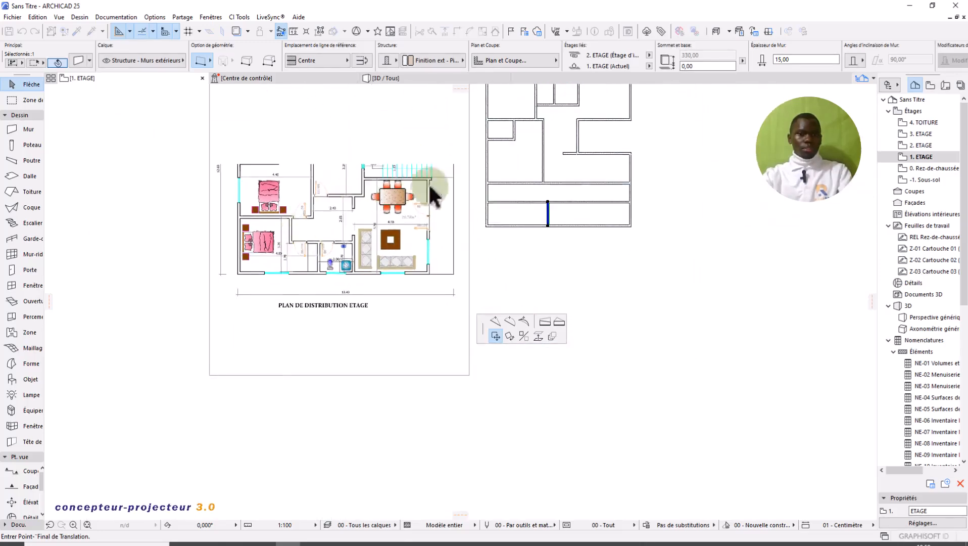
{"action": "scroll", "coordinate": [533, 215], "scroll_direction": "up", "scroll_amount": 3}
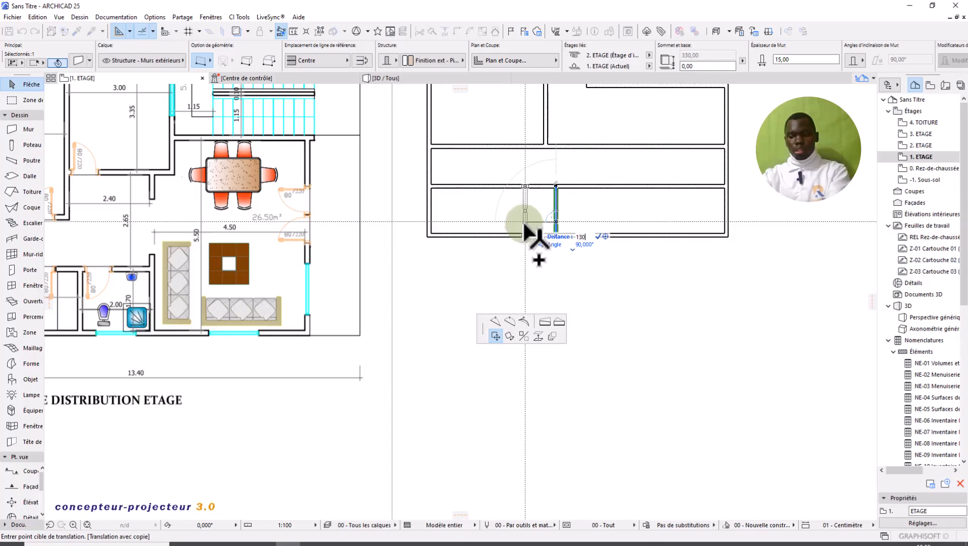
{"action": "key", "text": "Return"}
{"action": "left_click", "coordinate": [539, 219]}
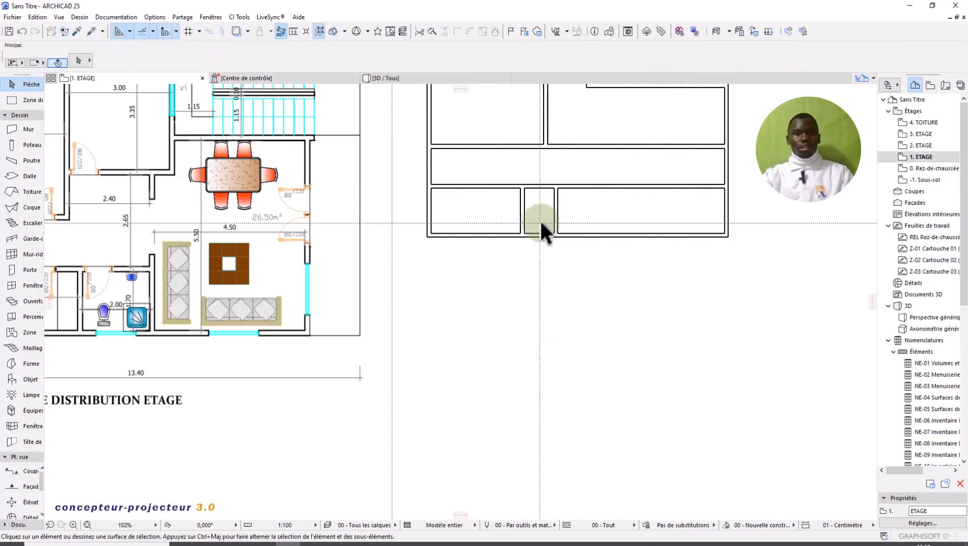
- Extend the copied wall up to the corridor strip's upper wall, and trim its lower part and the horizontal wall segment on its left
{"action": "scroll", "coordinate": [563, 227], "scroll_direction": "down", "scroll_amount": 3}
{"action": "middle_click_drag", "start_coordinate": [570, 239], "coordinate": [585, 246]}
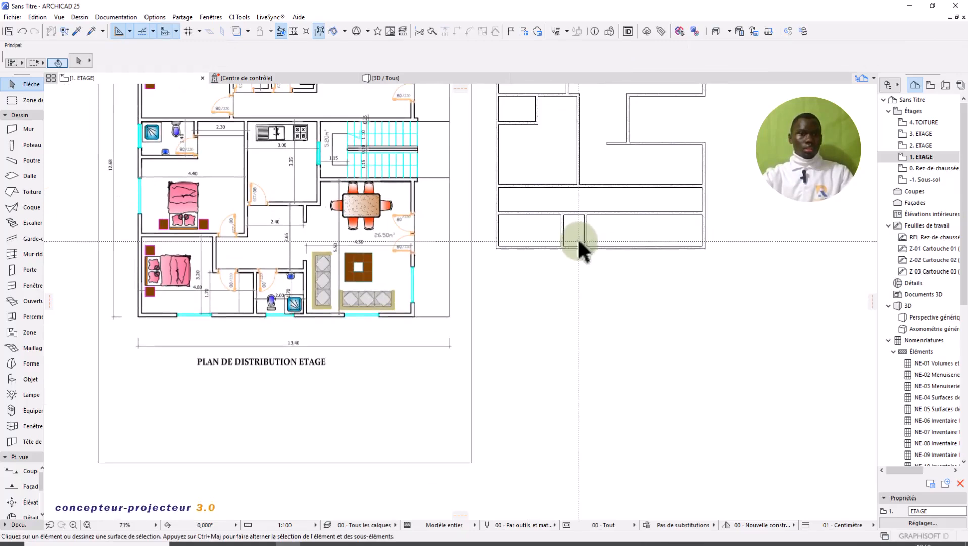
{"action": "left_click", "coordinate": [562, 228]}
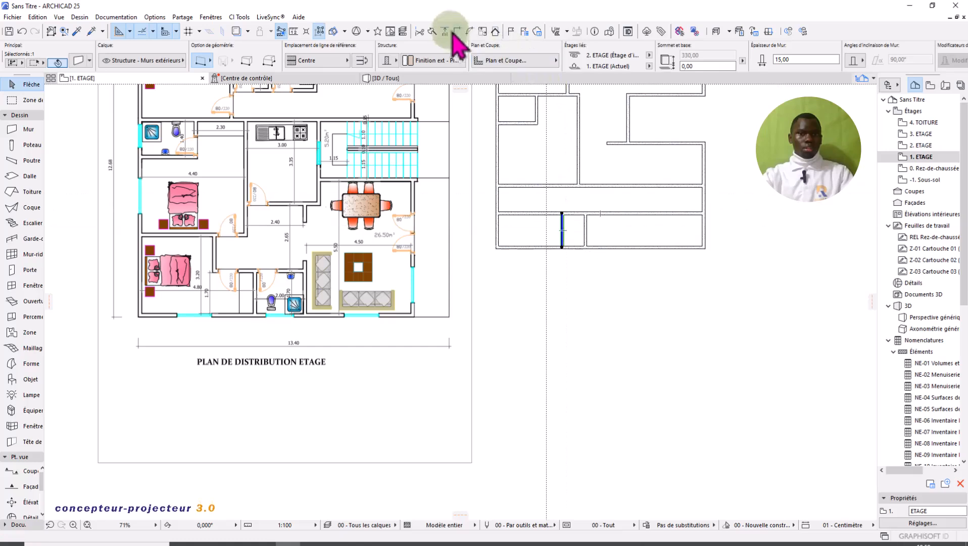
{"action": "left_click", "coordinate": [565, 187]}
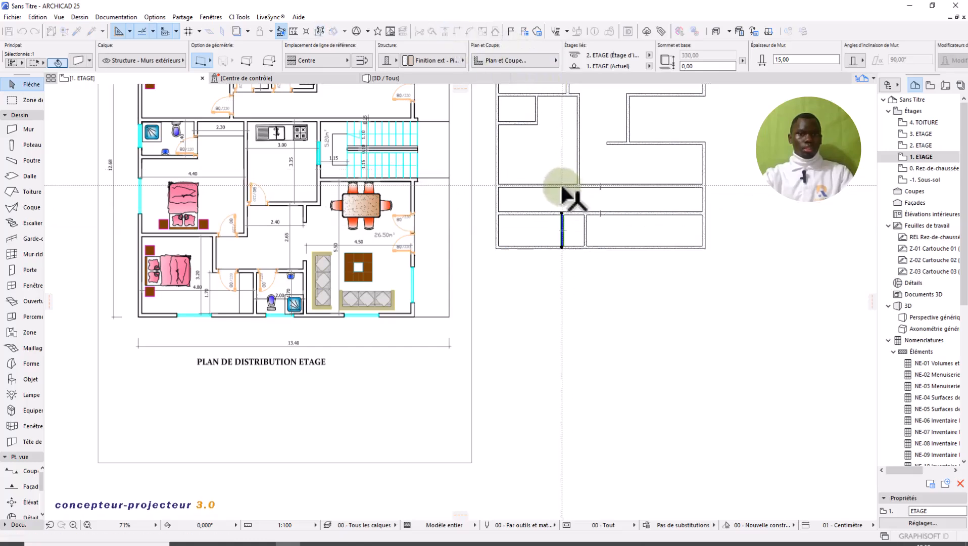
{"action": "left_click", "coordinate": [568, 223]}
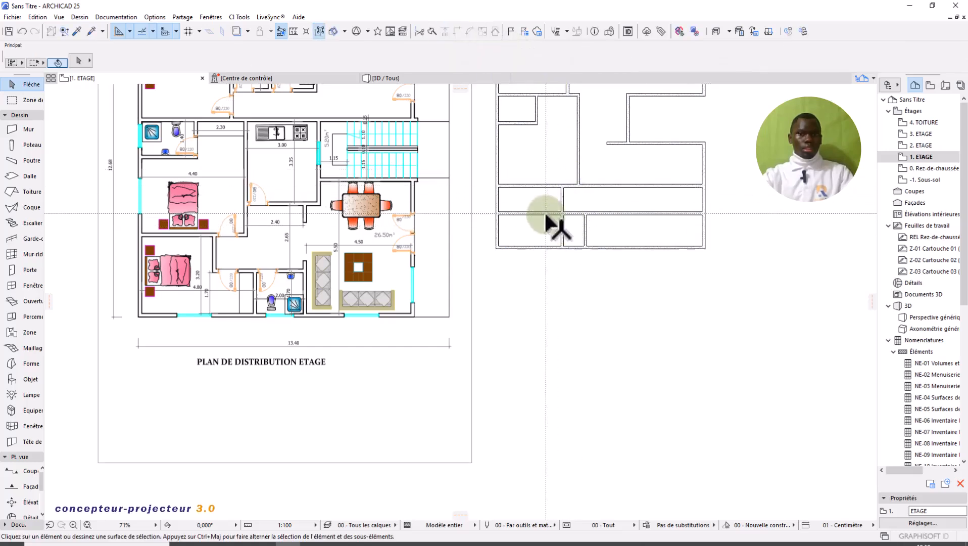
{"action": "left_click", "coordinate": [548, 212], "text": "ctrl"}
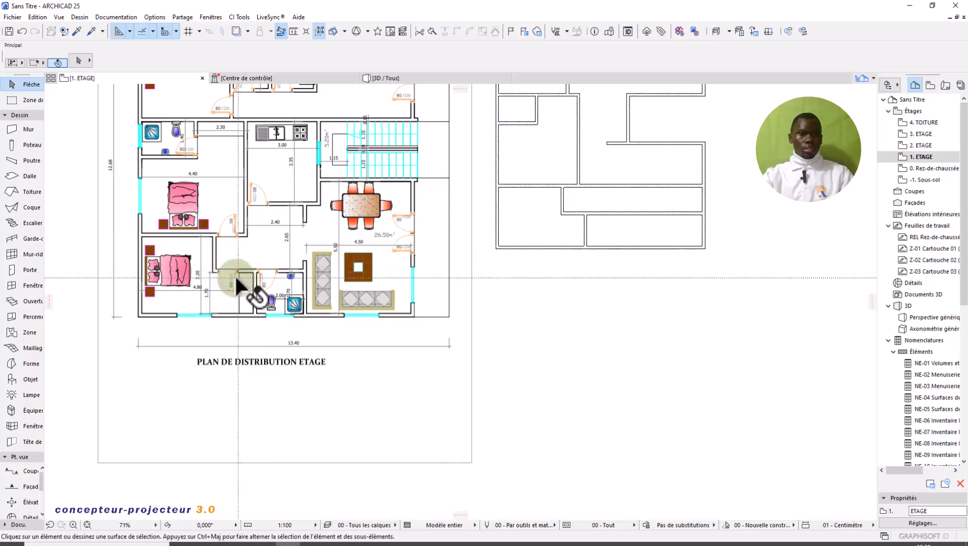
- Move the short vertical wall at the corridor strip's left end 20 cm to the left
{"action": "scroll", "coordinate": [237, 285], "scroll_direction": "up", "scroll_amount": 2}
{"action": "scroll", "coordinate": [249, 276], "scroll_direction": "down", "scroll_amount": 1}
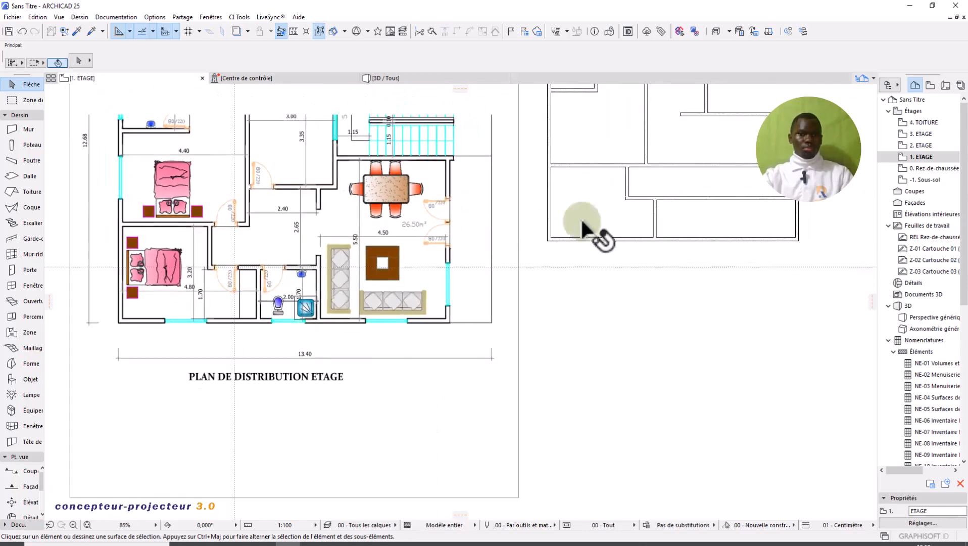
{"action": "left_click", "coordinate": [628, 185]}
{"action": "left_click", "coordinate": [625, 186]}
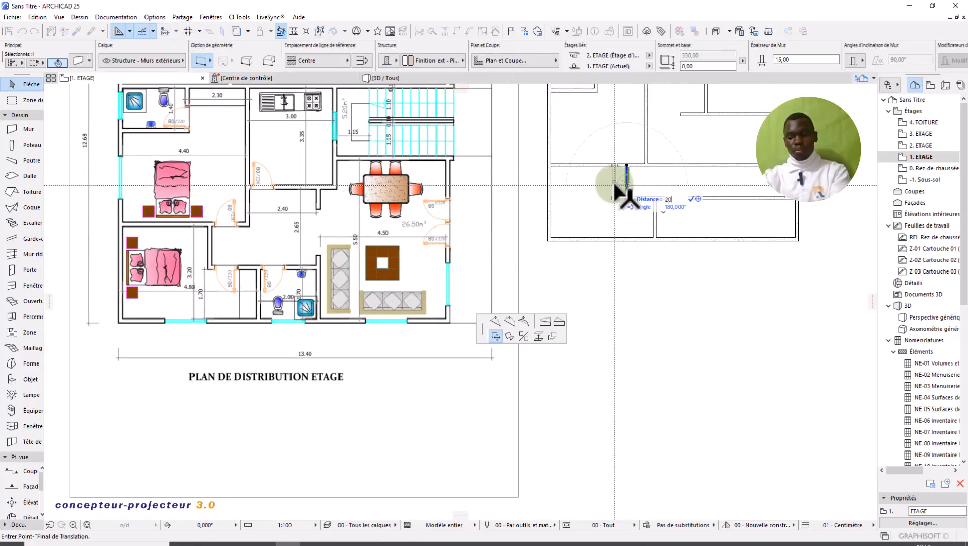
{"action": "key", "text": "Return"}
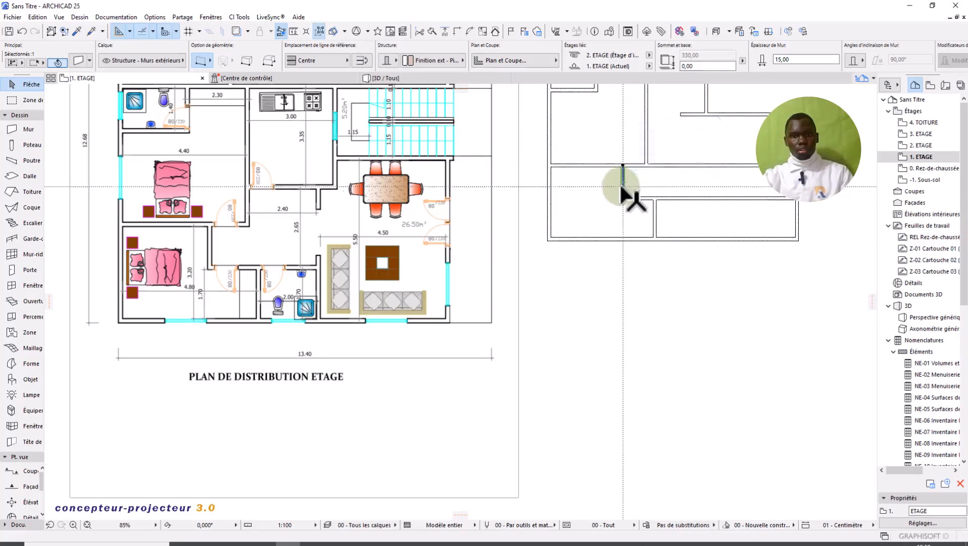
- Intersect the moved vertical wall with the corridor strip's lower horizontal wall into a closed corner
{"action": "scroll", "coordinate": [622, 187], "scroll_direction": "up", "scroll_amount": 1}
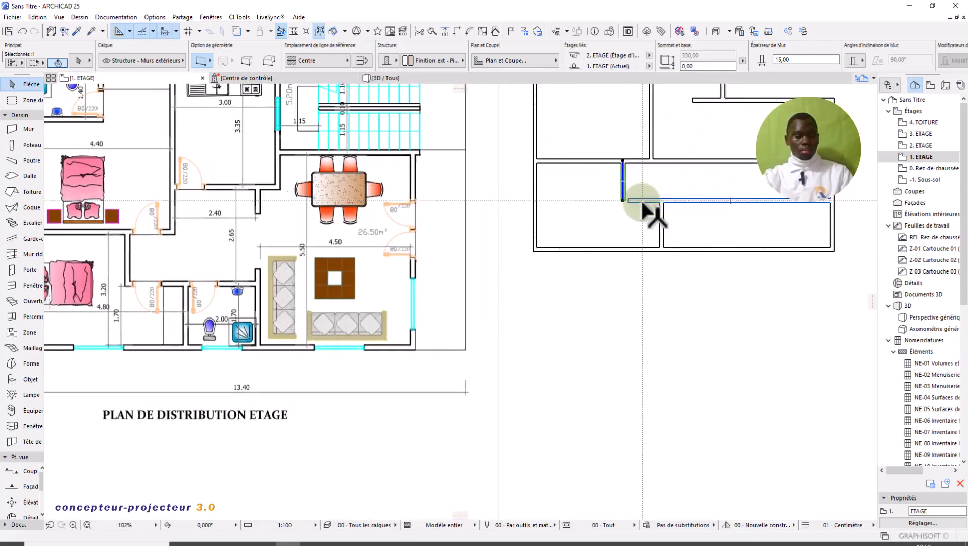
{"action": "left_click", "coordinate": [643, 201], "text": "shift"}
{"action": "left_click", "coordinate": [458, 36]}
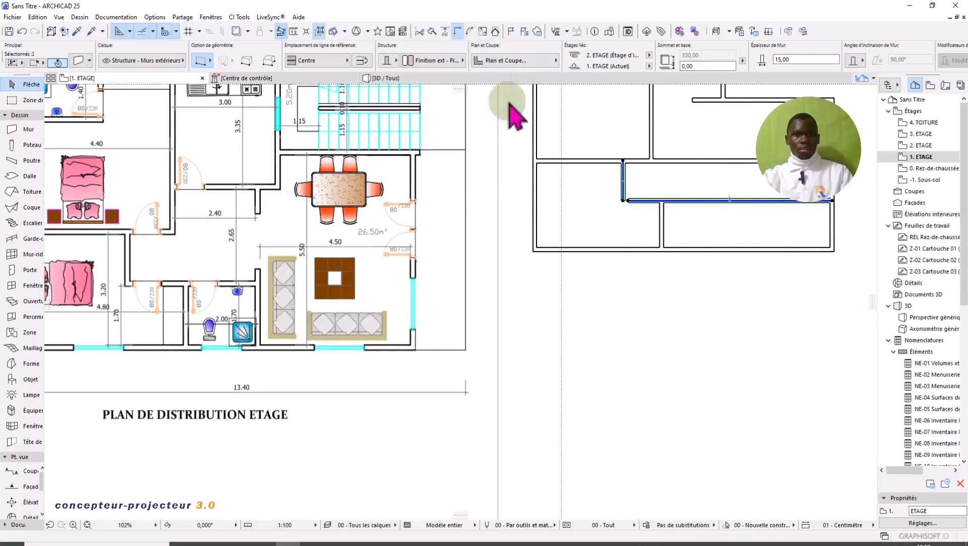
{"action": "left_click", "coordinate": [589, 200]}
- Try a copy of the bottom row's vertical wall a short way to its right, and delete that copy
{"action": "scroll", "coordinate": [635, 217], "scroll_direction": "down", "scroll_amount": 4}
{"action": "middle_click_drag", "start_coordinate": [683, 214], "coordinate": [605, 225]}
{"action": "scroll", "coordinate": [365, 280], "scroll_direction": "up", "scroll_amount": 5}
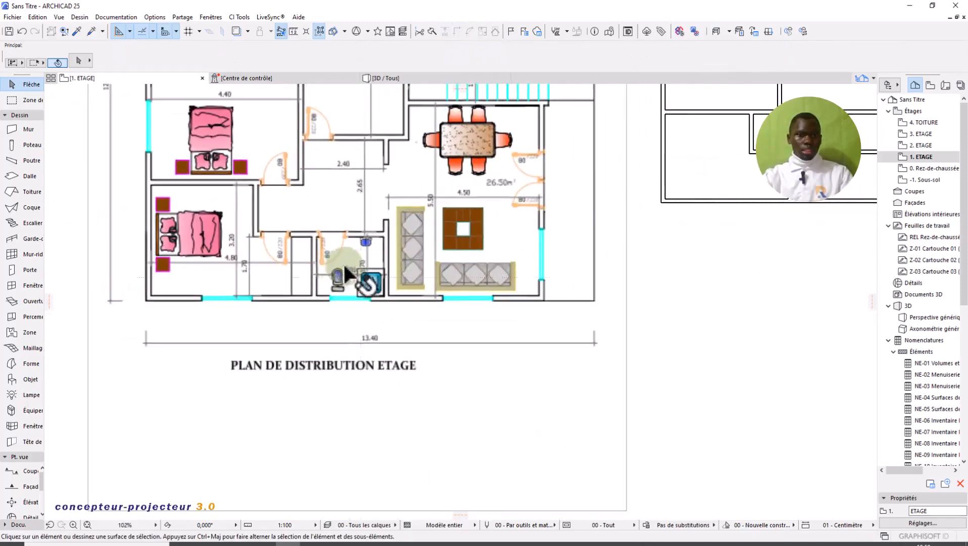
{"action": "scroll", "coordinate": [324, 273], "scroll_direction": "down", "scroll_amount": 4}
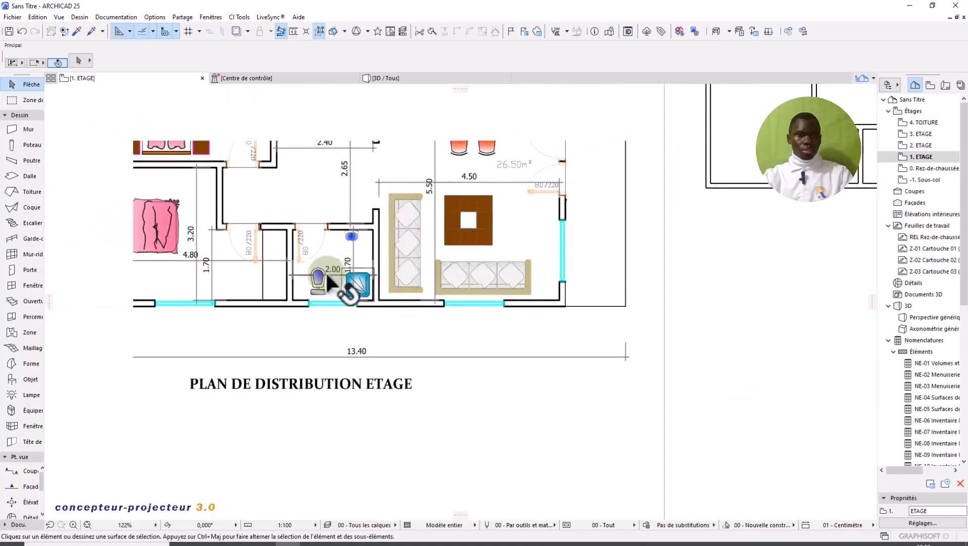
{"action": "middle_click_drag", "start_coordinate": [632, 218], "coordinate": [545, 232]}
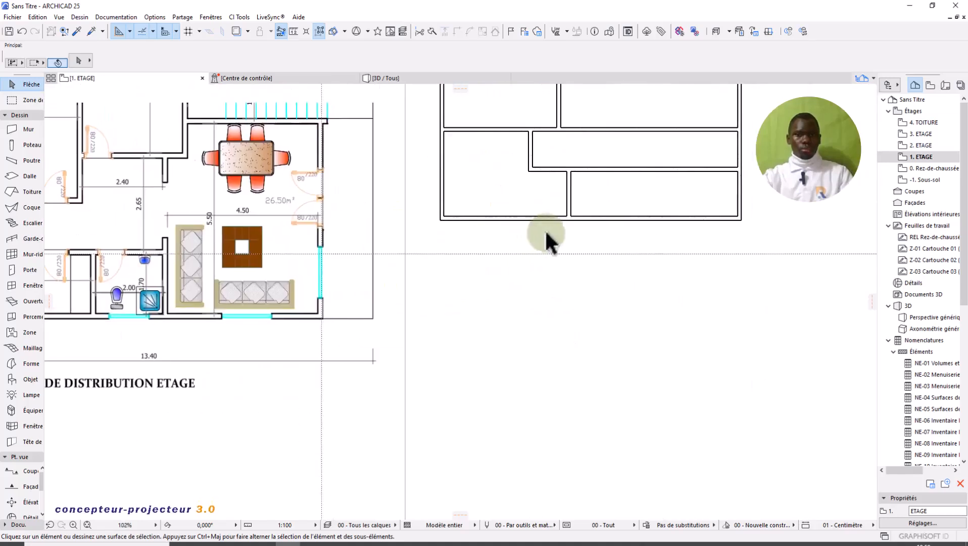
{"action": "scroll", "coordinate": [580, 213], "scroll_direction": "down", "scroll_amount": 2}
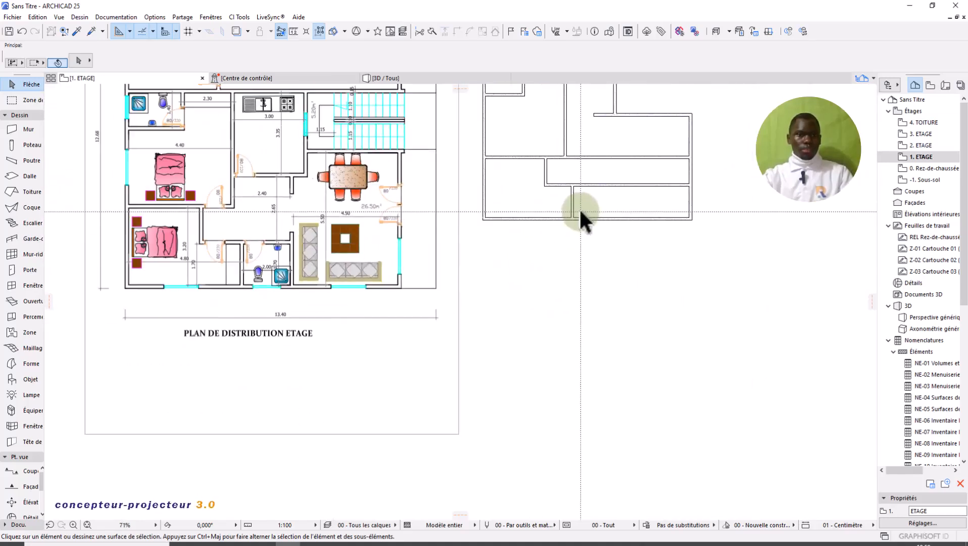
{"action": "left_click", "coordinate": [573, 205]}
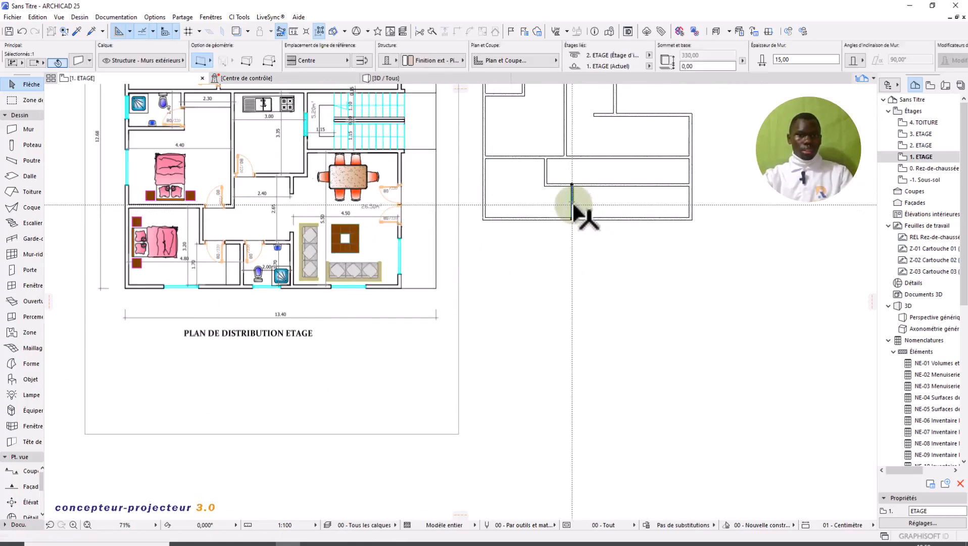
{"action": "left_click", "coordinate": [573, 204]}
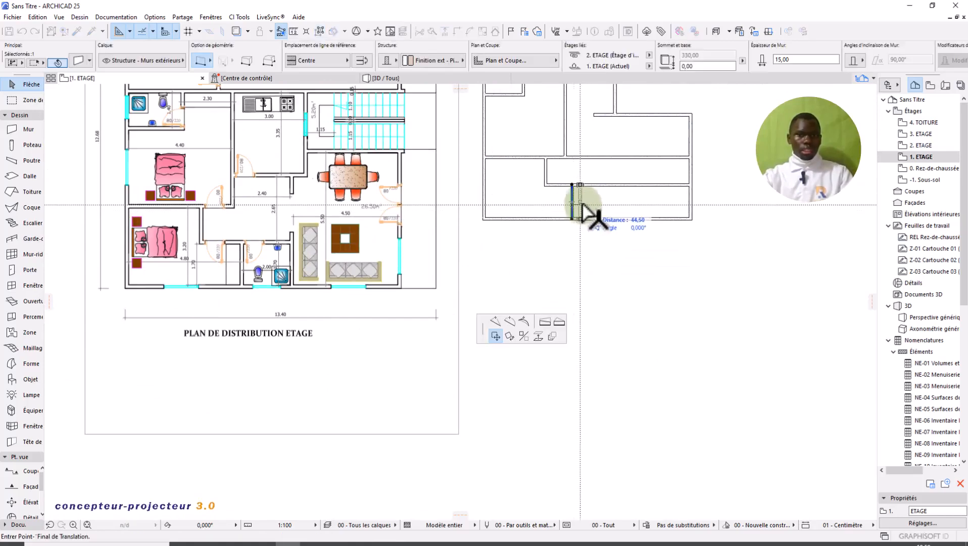
{"action": "left_click", "coordinate": [608, 206]}
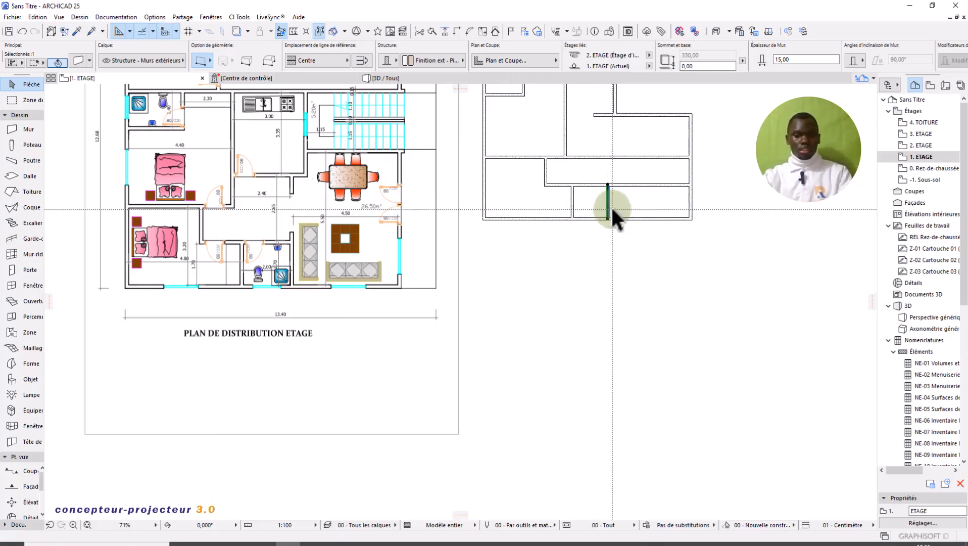
{"action": "key", "text": "Delete"}
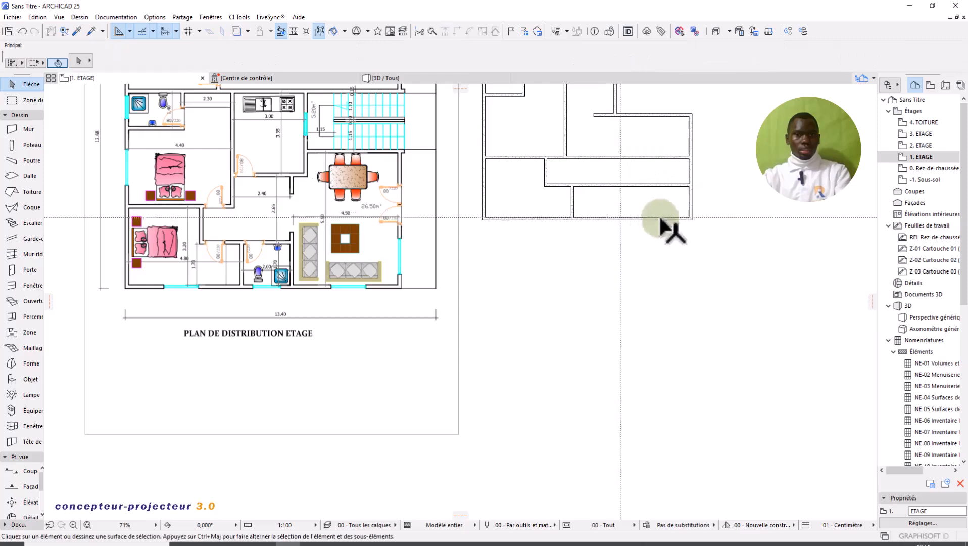
{"action": "left_click", "coordinate": [691, 202]}
{"action": "left_click", "coordinate": [691, 202]}
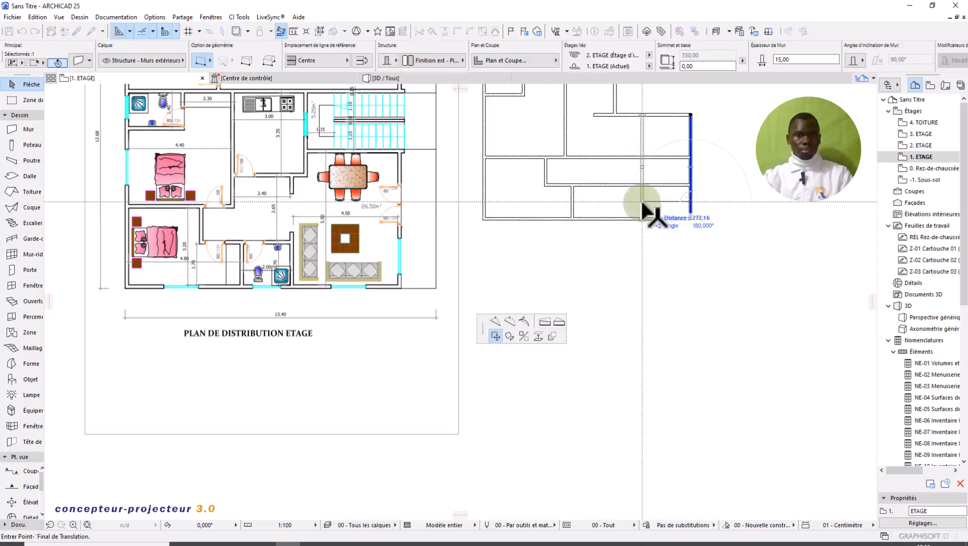
{"action": "key", "text": "Escape"}
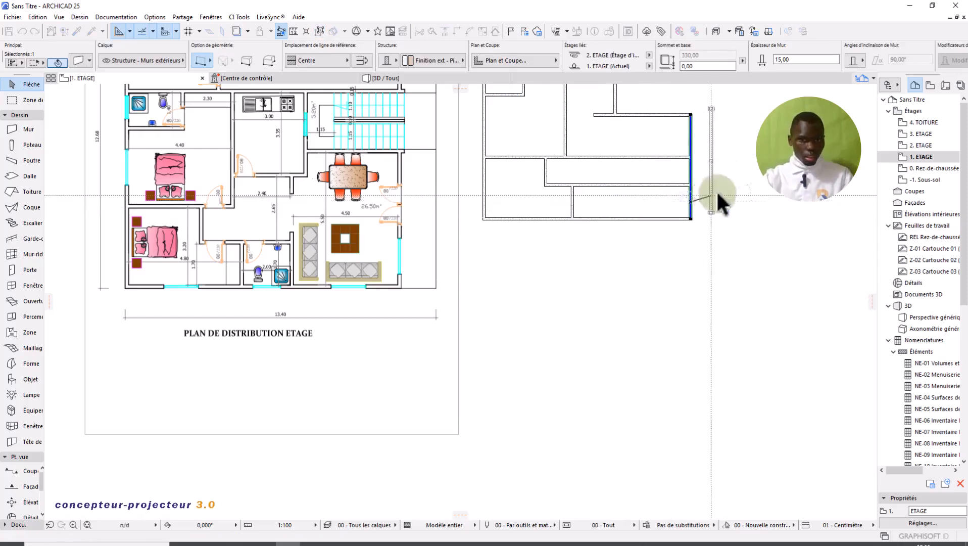
- Copy the bottom row's vertical wall 215 cm to the right
{"action": "left_click", "coordinate": [573, 204]}
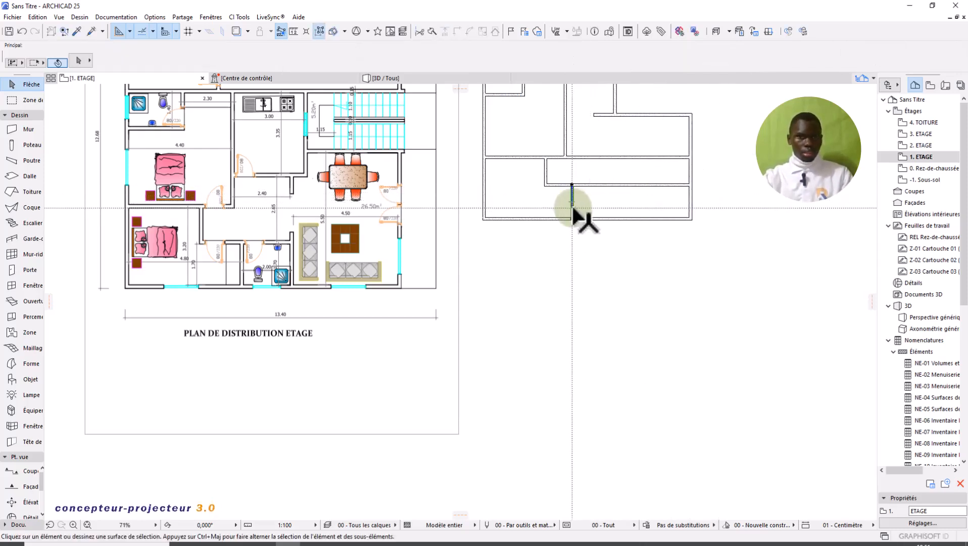
{"action": "left_click", "coordinate": [574, 206]}
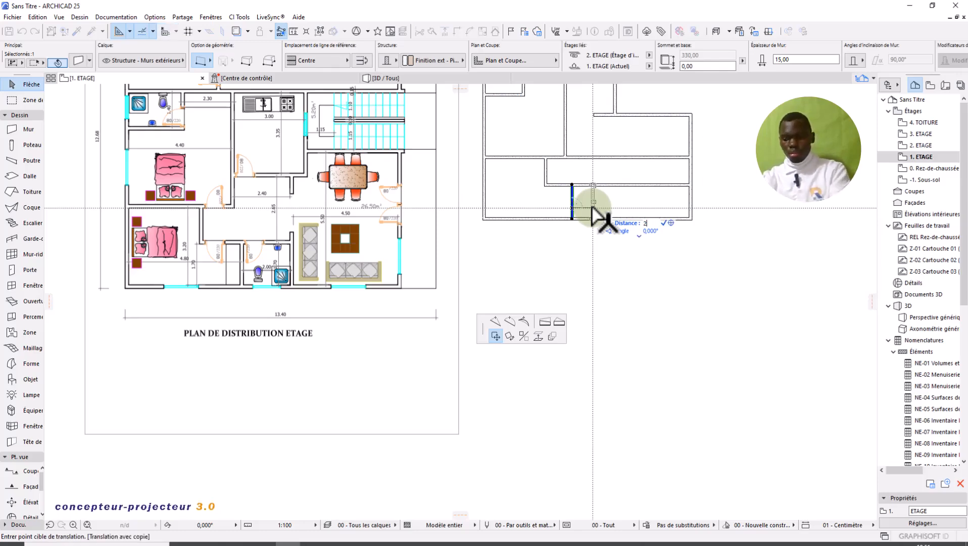
{"action": "type", "text": "215"}
{"action": "key", "text": "Return"}
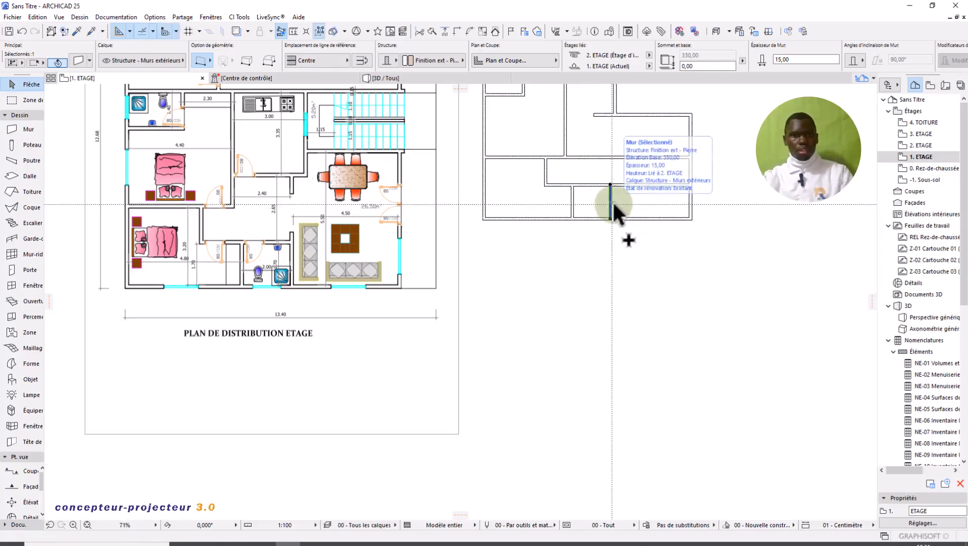
{"action": "scroll", "coordinate": [331, 202], "scroll_direction": "up", "scroll_amount": 3}
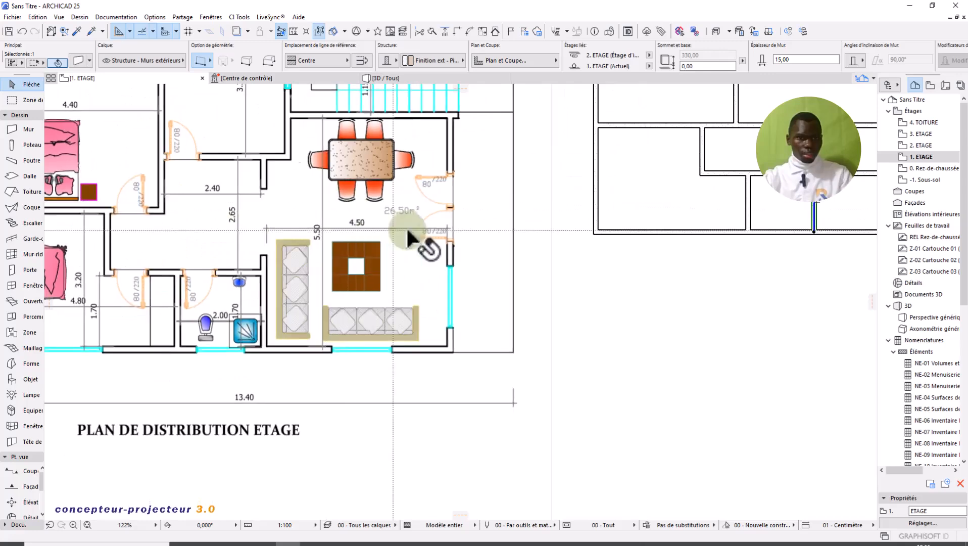
{"action": "scroll", "coordinate": [332, 229], "scroll_direction": "down", "scroll_amount": 3}
{"action": "scroll", "coordinate": [332, 229], "scroll_direction": "up", "scroll_amount": 3}
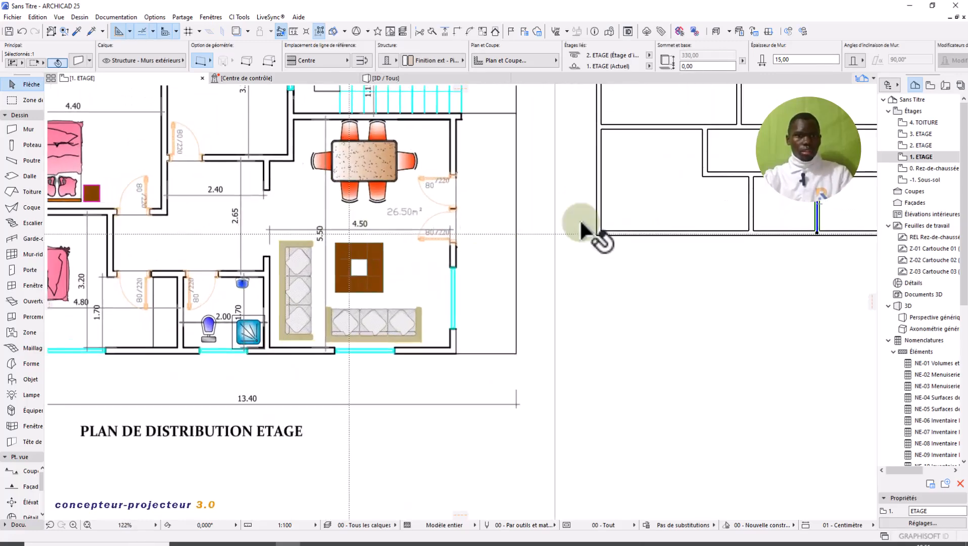
{"action": "scroll", "coordinate": [594, 225], "scroll_direction": "down", "scroll_amount": 1}
{"action": "scroll", "coordinate": [648, 222], "scroll_direction": "down", "scroll_amount": 2}
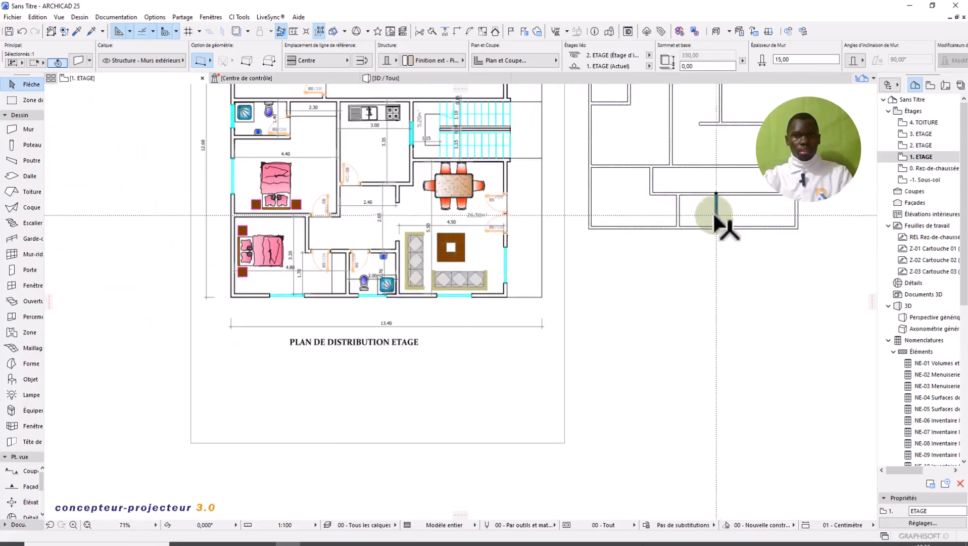
{"action": "left_click", "coordinate": [717, 221]}
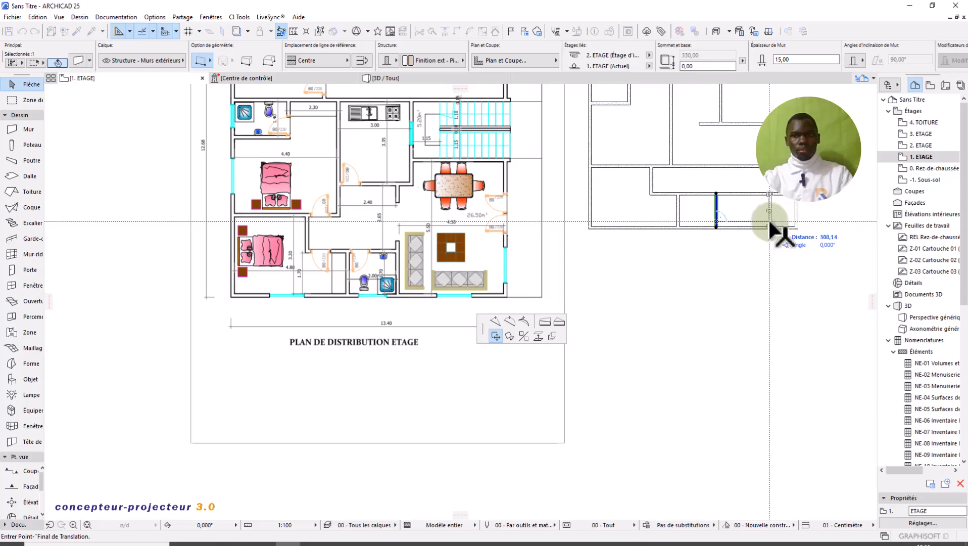
{"action": "key", "text": "Escape"}
- Trim the corridor strip's lower wall right of the copied wall, and its upper wall right of the bedroom's vertical wall
{"action": "middle_click_drag", "start_coordinate": [739, 233], "coordinate": [667, 237]}
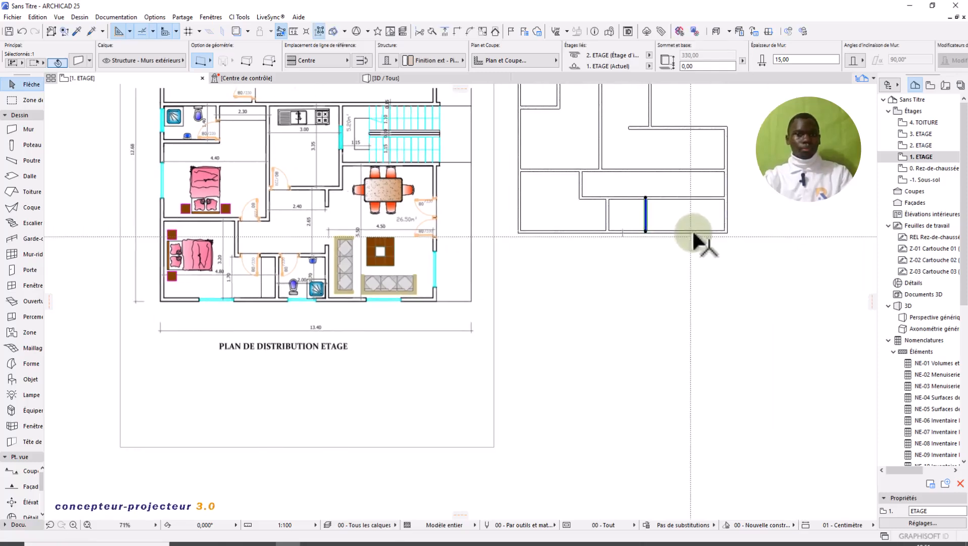
{"action": "key", "text": "Escape"}
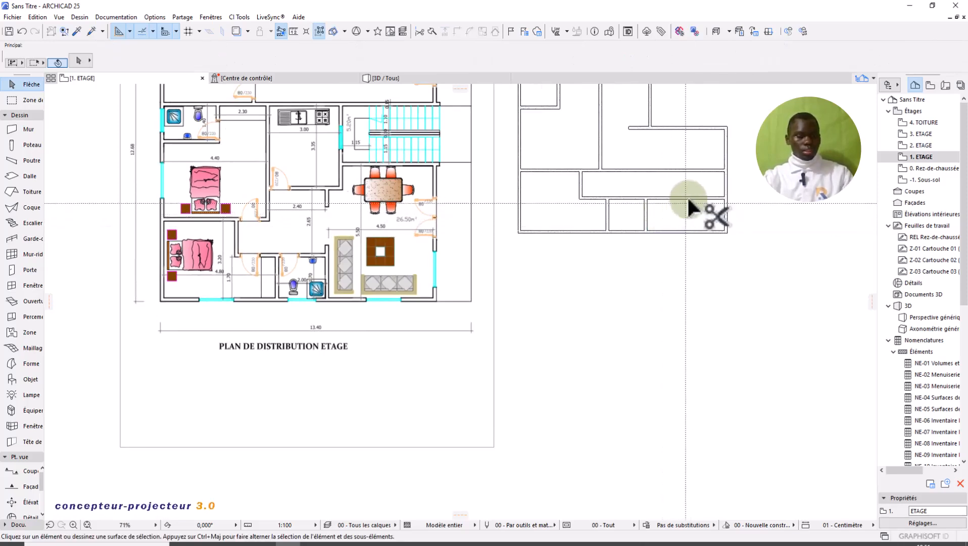
{"action": "left_click", "coordinate": [675, 199], "text": "ctrl"}
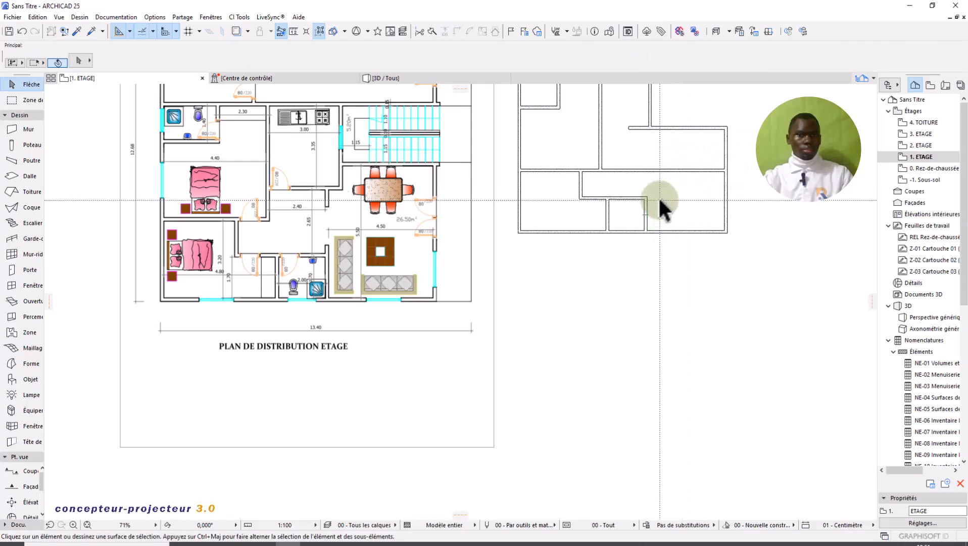
{"action": "left_click", "coordinate": [617, 172], "text": "ctrl"}
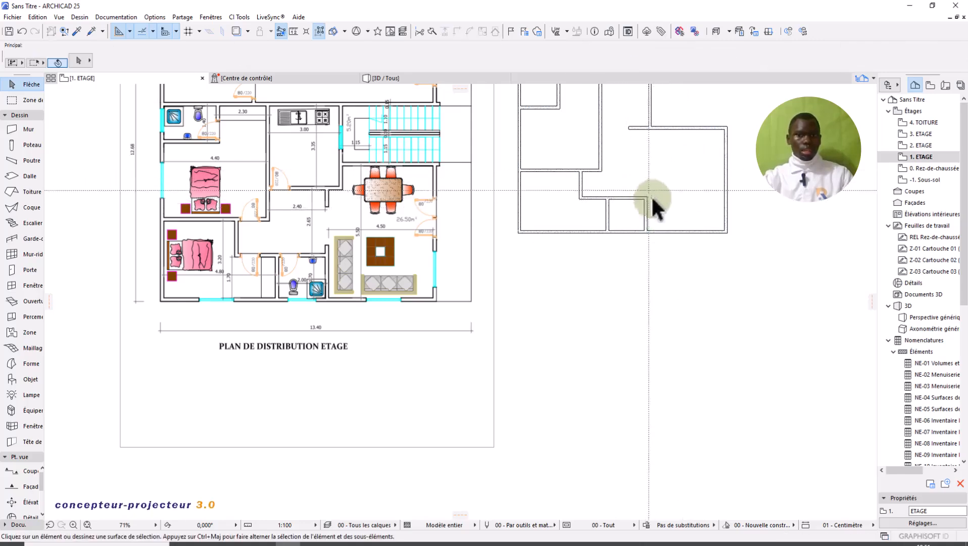
- Extend the copied vertical wall upward to meet the horizontal wall below the stair opening
{"action": "left_click", "coordinate": [645, 212]}
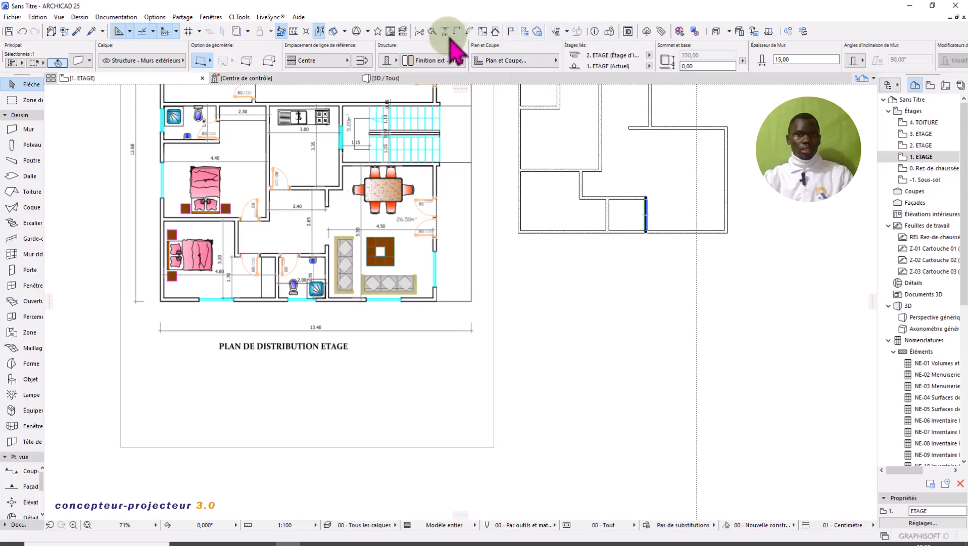
{"action": "left_click", "coordinate": [655, 130]}
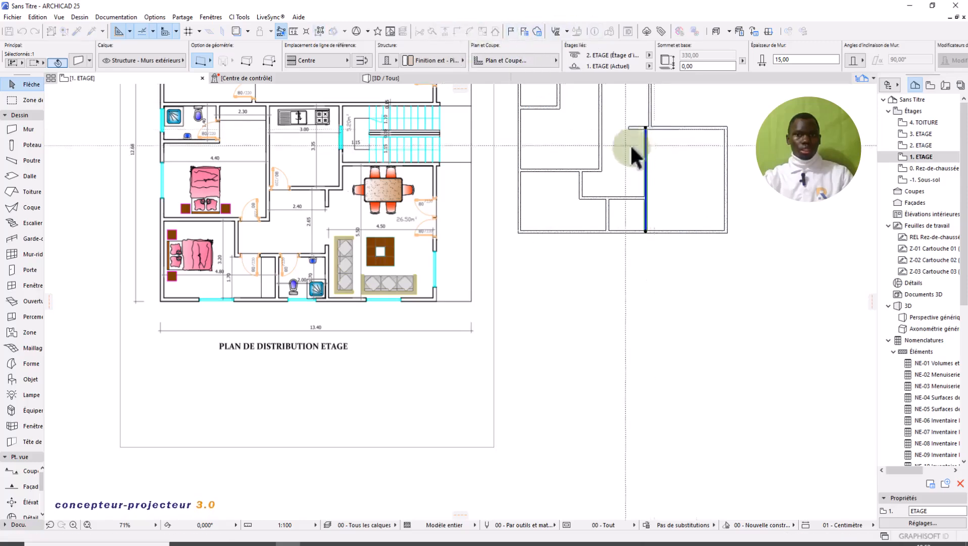
{"action": "left_click", "coordinate": [659, 162]}
{"action": "middle_click_drag", "start_coordinate": [658, 171], "coordinate": [657, 192]}
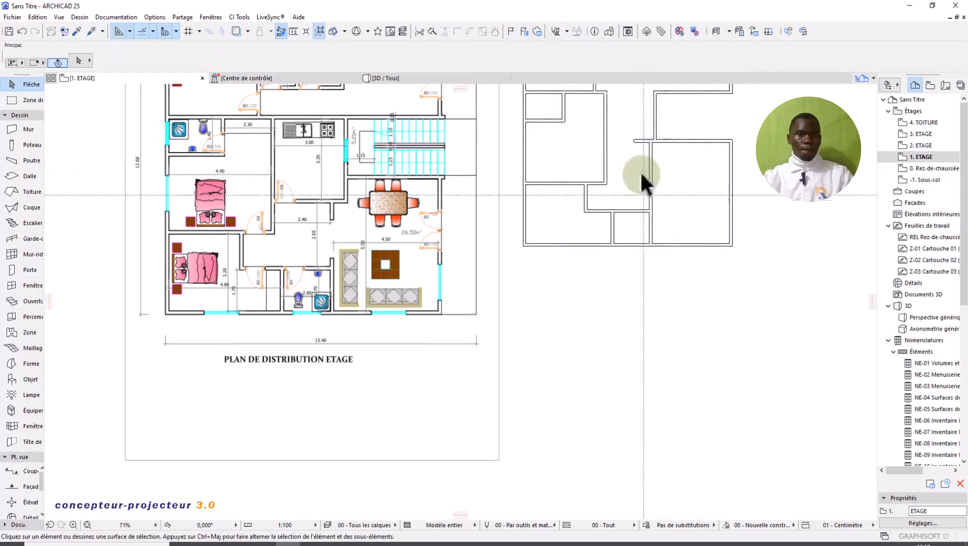
- Extend the horizontal wall below the stair opening leftward to the bedroom's vertical wall
{"action": "left_click", "coordinate": [636, 141]}
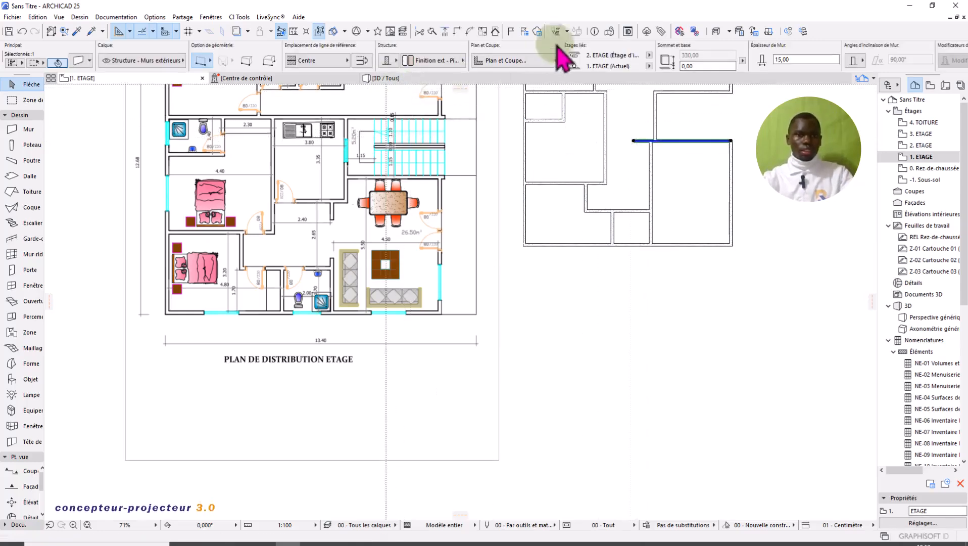
{"action": "left_click", "coordinate": [446, 33]}
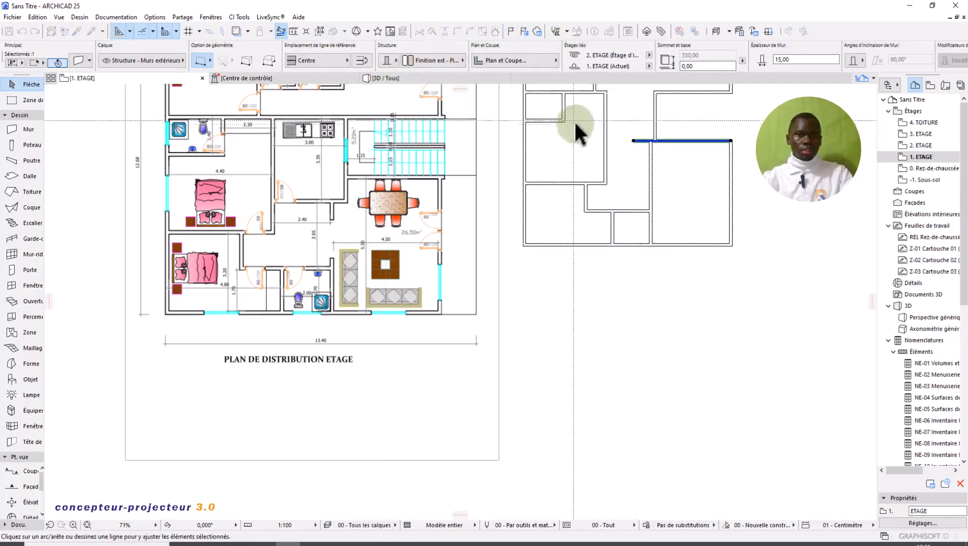
{"action": "left_click", "coordinate": [607, 146]}
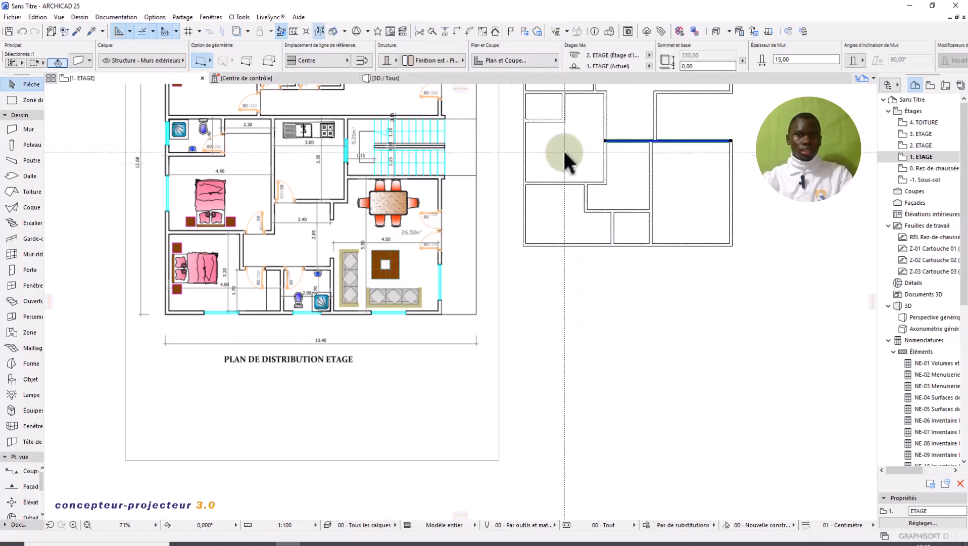
{"action": "key", "text": "Escape"}
{"action": "scroll", "coordinate": [526, 189], "scroll_direction": "down", "scroll_amount": 2}
{"action": "middle_click_drag", "start_coordinate": [719, 239], "coordinate": [698, 264]}
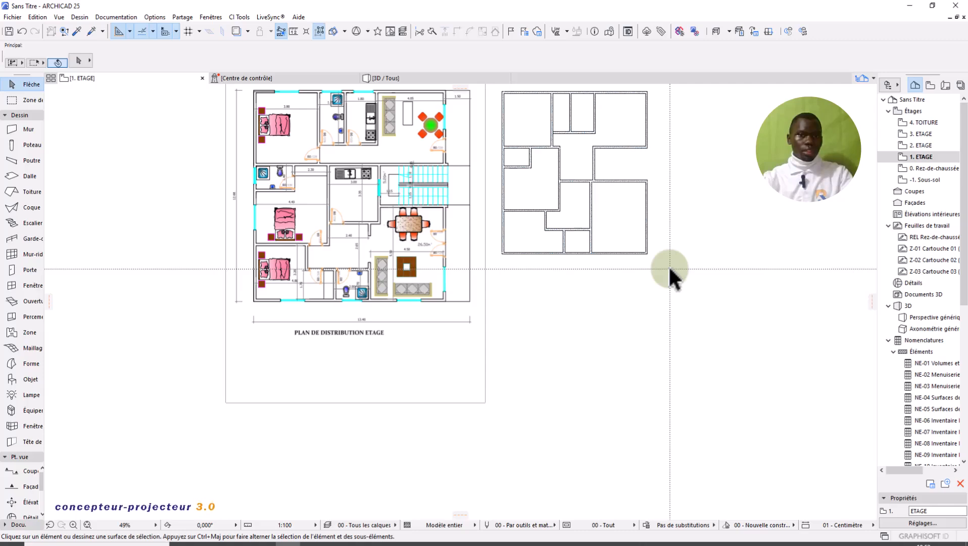
- Display the ground-floor trace reference beneath the upper-floor plan and compare the two wall layouts
{"action": "middle_click_drag", "start_coordinate": [668, 268], "coordinate": [661, 277]}
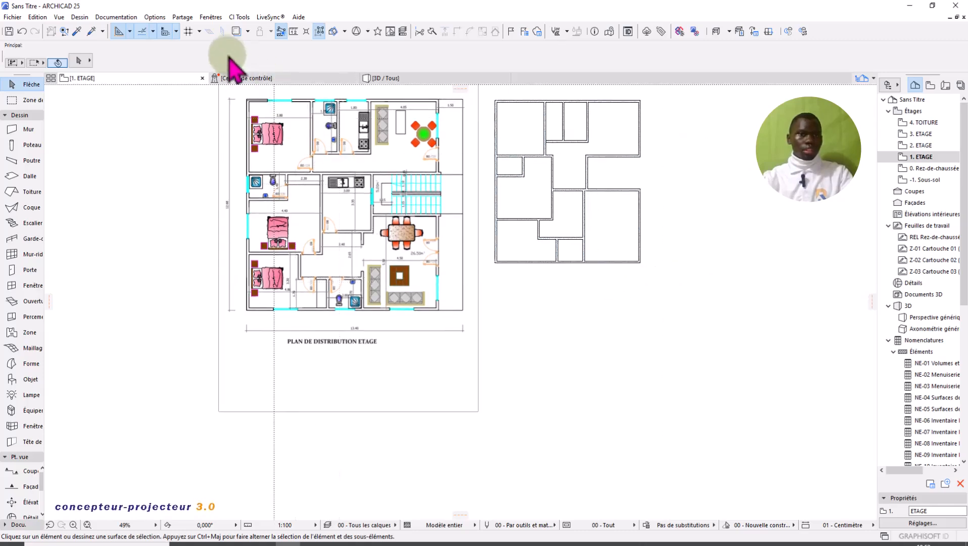
{"action": "left_click", "coordinate": [236, 31]}
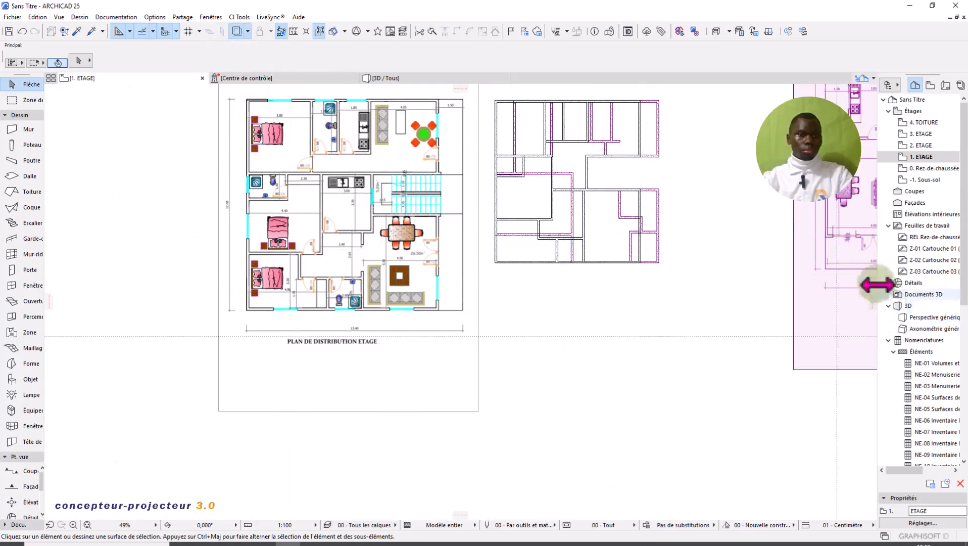
{"action": "scroll", "coordinate": [654, 166], "scroll_direction": "up", "scroll_amount": 2}
{"action": "scroll", "coordinate": [436, 204], "scroll_direction": "down", "scroll_amount": 1}
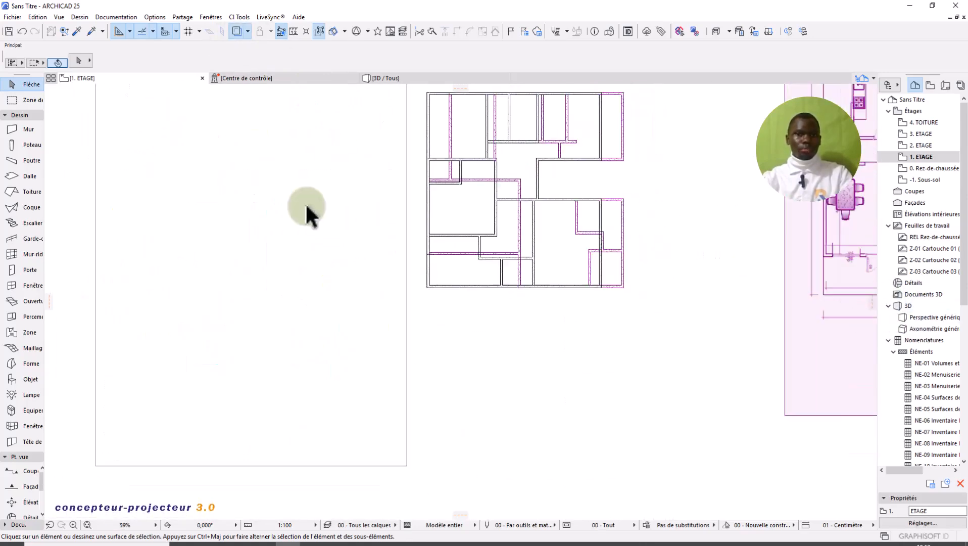
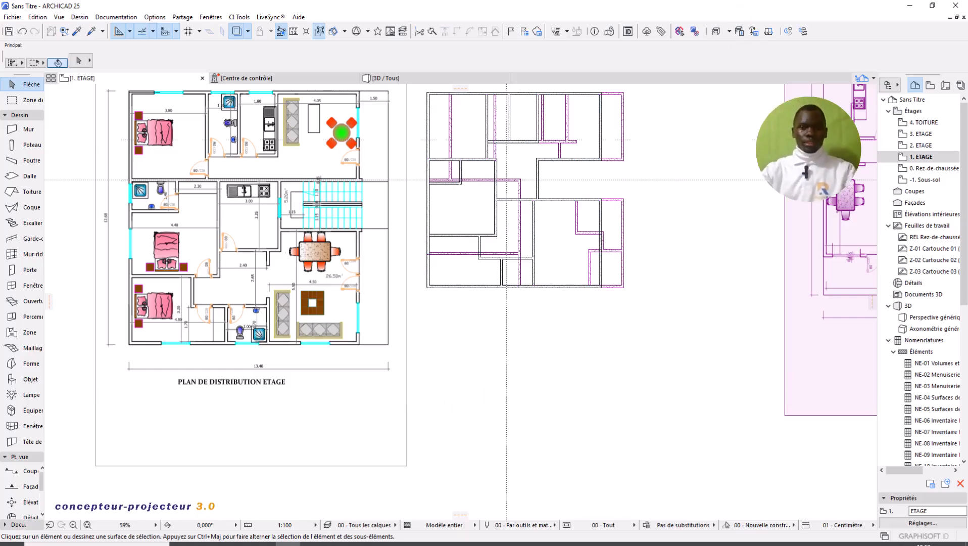
{"action": "scroll", "coordinate": [480, 252], "scroll_direction": "down", "scroll_amount": 3}
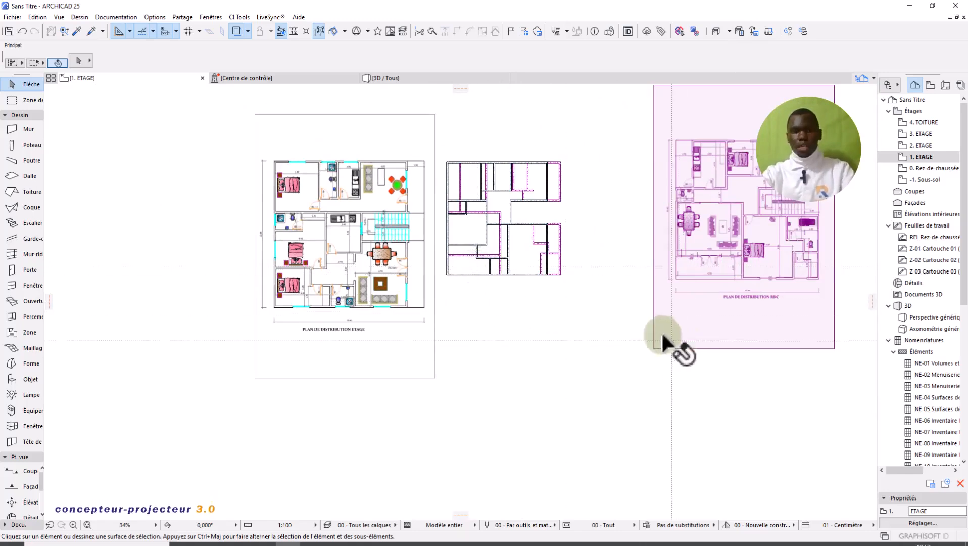
{"action": "middle_click_drag", "start_coordinate": [664, 339], "coordinate": [612, 341]}
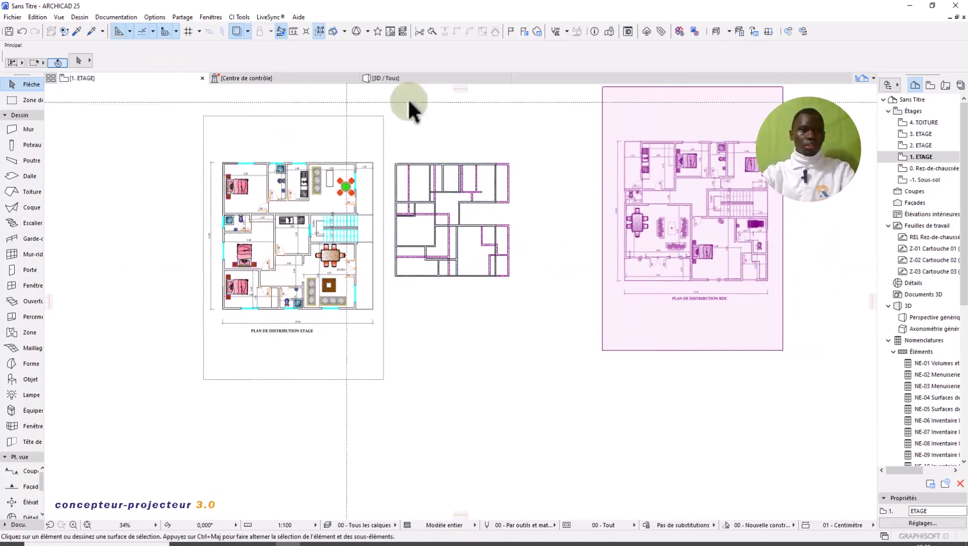
- Inspect the 3D model from several sides, checking how the upper-floor walls sit above the ground-floor walls
{"action": "left_click", "coordinate": [426, 81]}
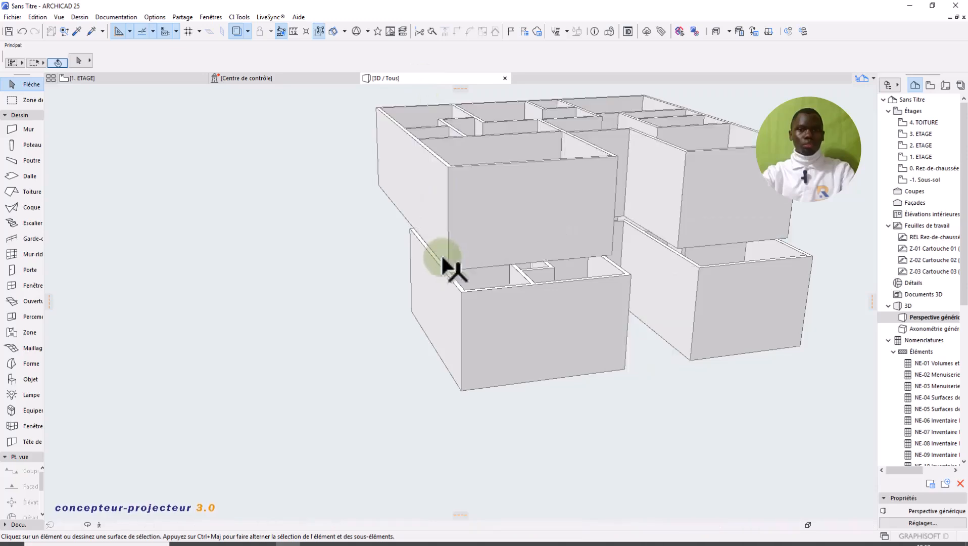
{"action": "left_click_drag", "start_coordinate": [422, 273], "coordinate": [818, 247]}
{"action": "left_click_drag", "start_coordinate": [227, 286], "coordinate": [561, 278]}
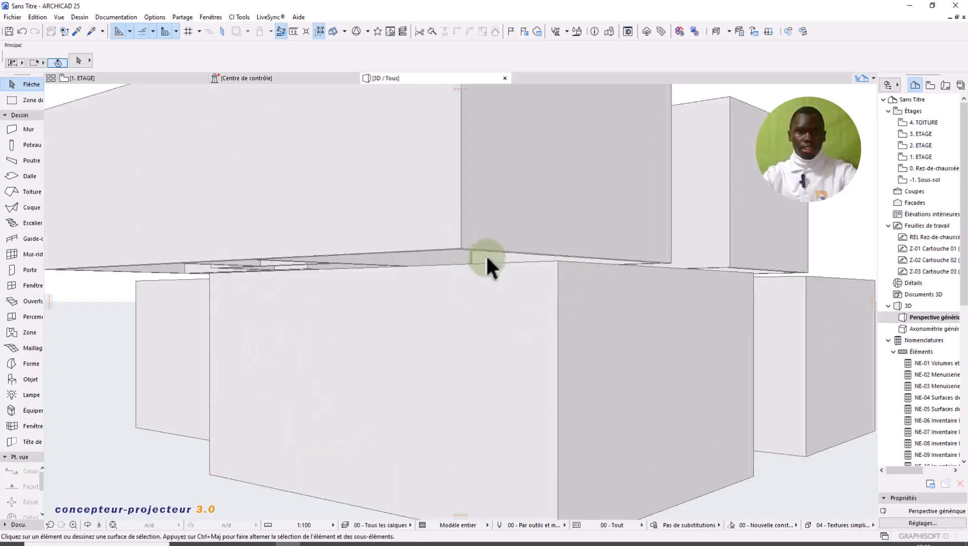
{"action": "left_click_drag", "start_coordinate": [487, 258], "coordinate": [526, 384]}
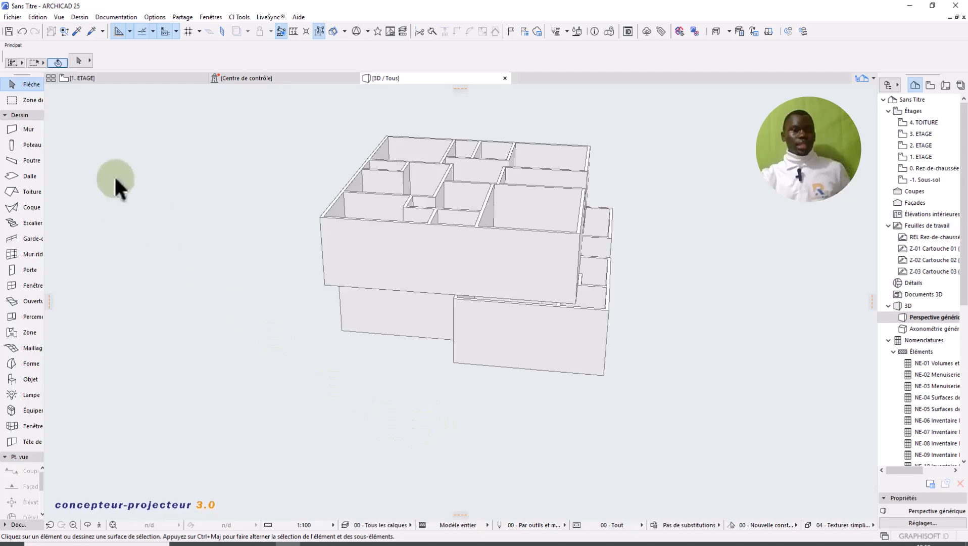
- Return to the 1. ETAGE plan and compare its walls with the distribution plan and the ground-floor trace
{"action": "left_click", "coordinate": [109, 80]}
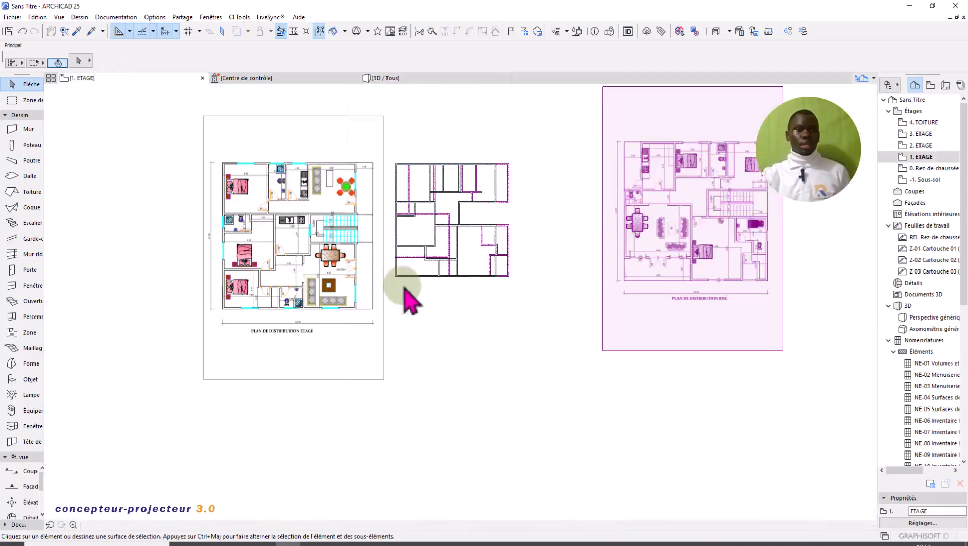
{"action": "scroll", "coordinate": [420, 290], "scroll_direction": "down", "scroll_amount": 2}
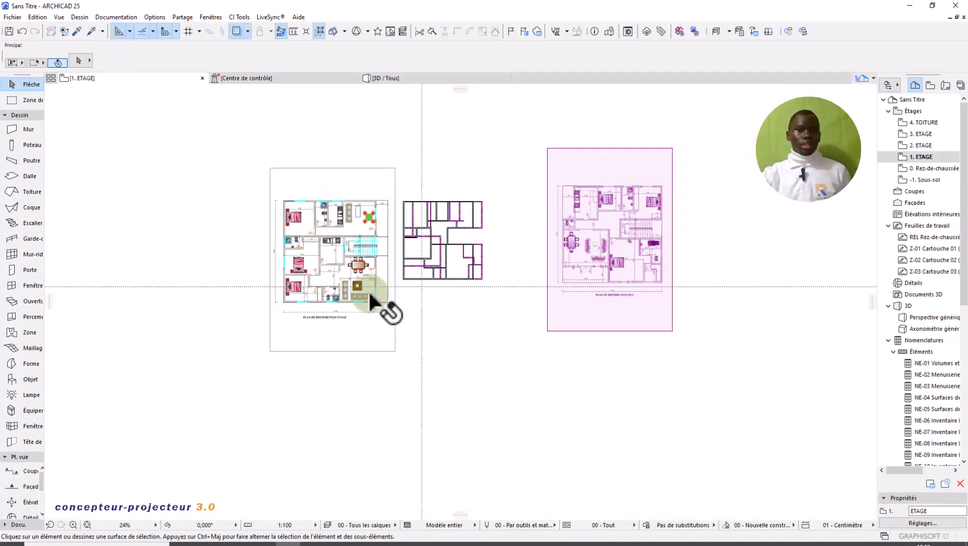
{"action": "scroll", "coordinate": [370, 293], "scroll_direction": "up", "scroll_amount": 2}
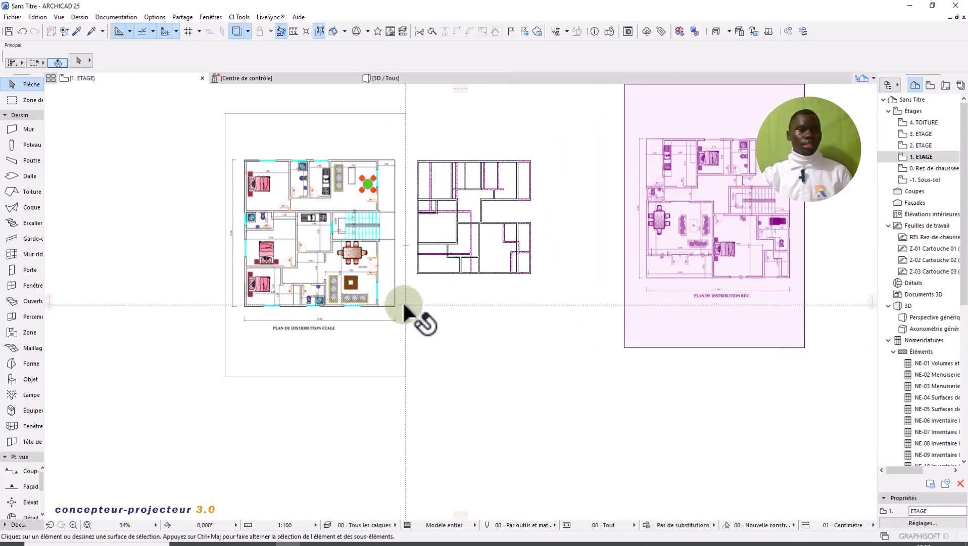
{"action": "scroll", "coordinate": [404, 307], "scroll_direction": "up", "scroll_amount": 3}
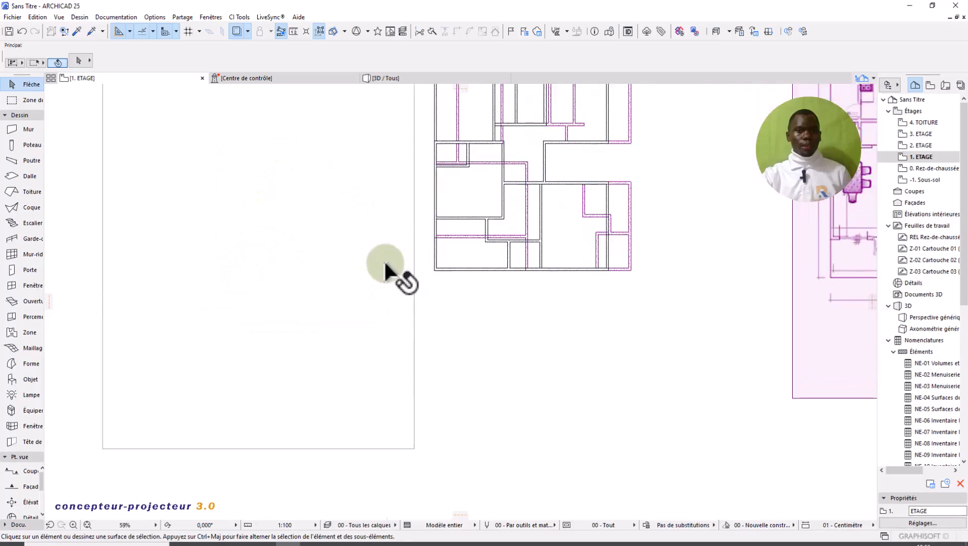
{"action": "scroll", "coordinate": [387, 278], "scroll_direction": "down", "scroll_amount": 1}
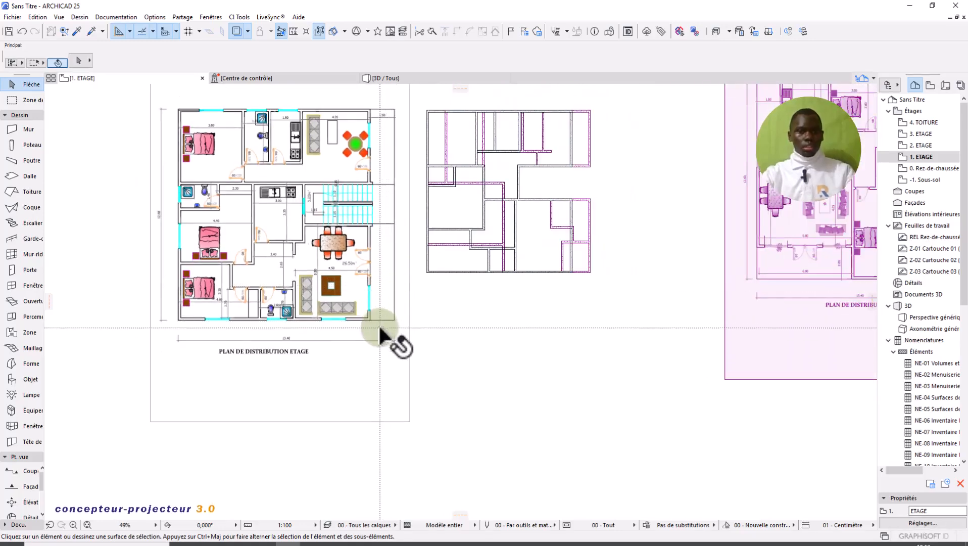
{"action": "scroll", "coordinate": [380, 327], "scroll_direction": "up", "scroll_amount": 1}
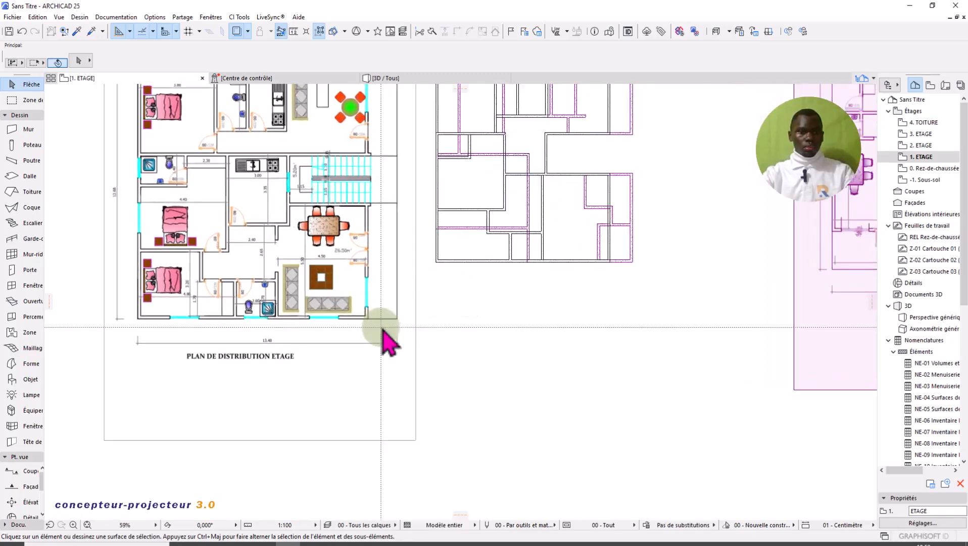
{"action": "scroll", "coordinate": [384, 331], "scroll_direction": "down", "scroll_amount": 1}
{"action": "scroll", "coordinate": [405, 329], "scroll_direction": "down", "scroll_amount": 2}
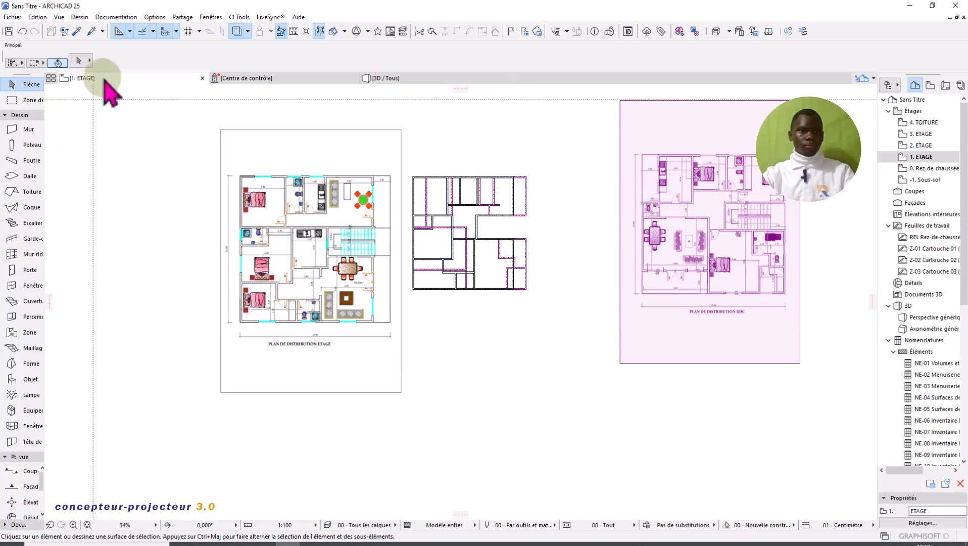
{"action": "scroll", "coordinate": [470, 293], "scroll_direction": "up", "scroll_amount": 8}
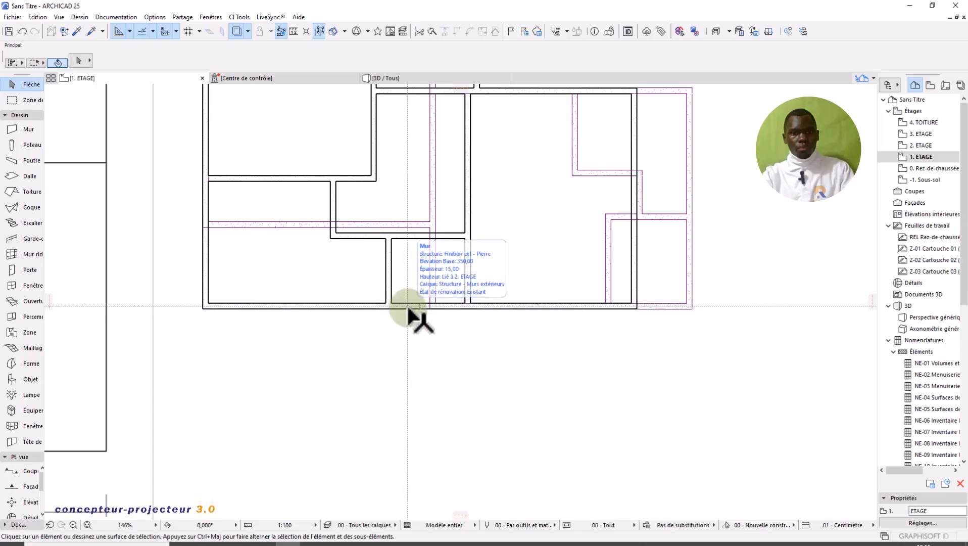
{"action": "scroll", "coordinate": [392, 308], "scroll_direction": "down", "scroll_amount": 4}
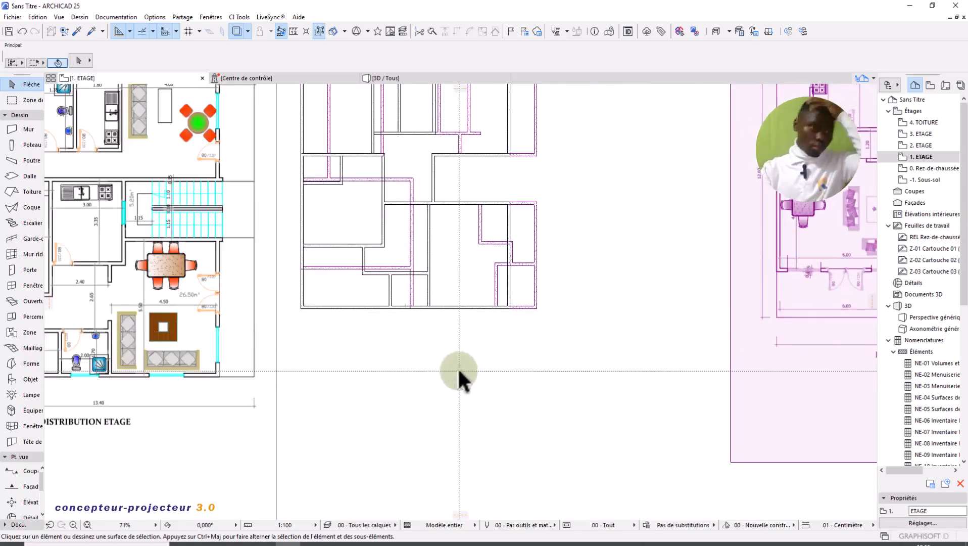
{"action": "scroll", "coordinate": [384, 371], "scroll_direction": "down", "scroll_amount": 2}
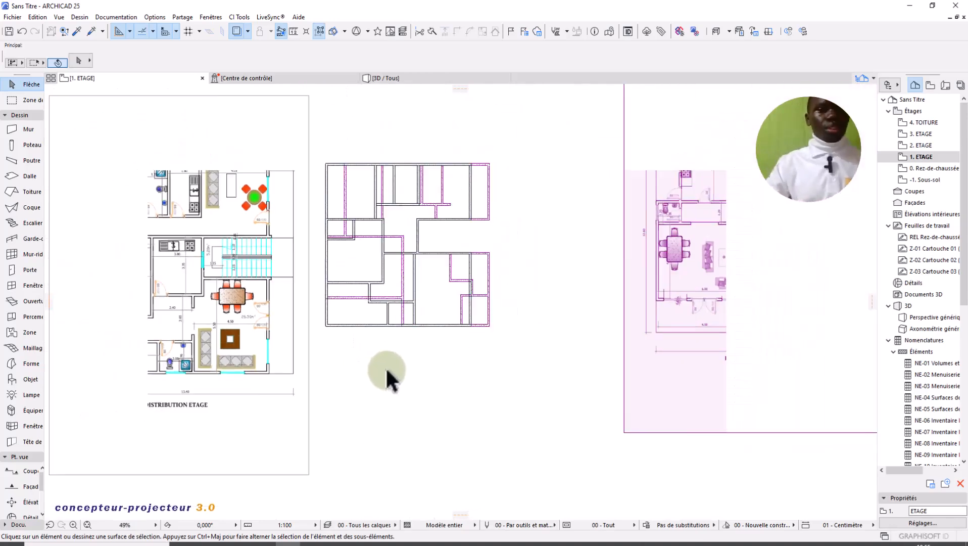
{"action": "middle_click_drag", "start_coordinate": [450, 354], "coordinate": [475, 255]}
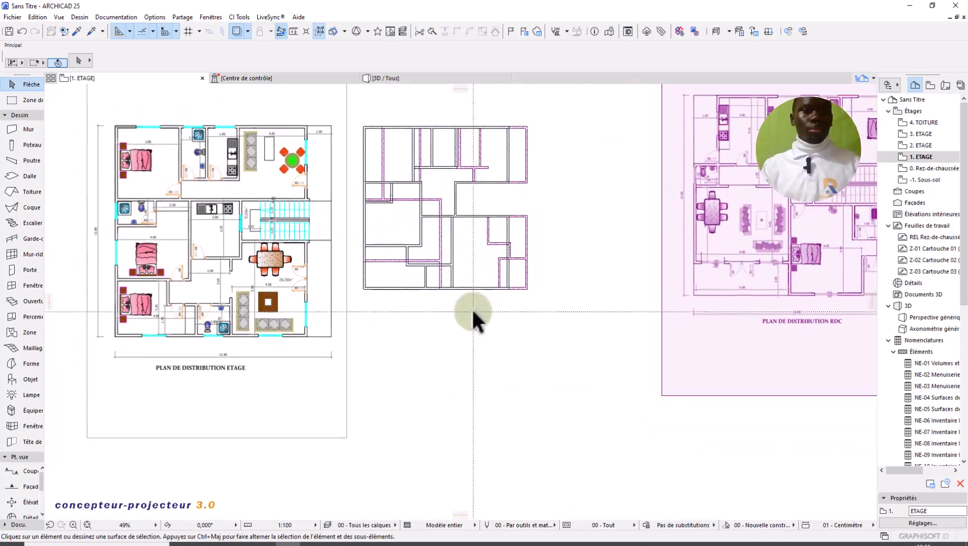
{"action": "scroll", "coordinate": [469, 320], "scroll_direction": "down", "scroll_amount": 3}
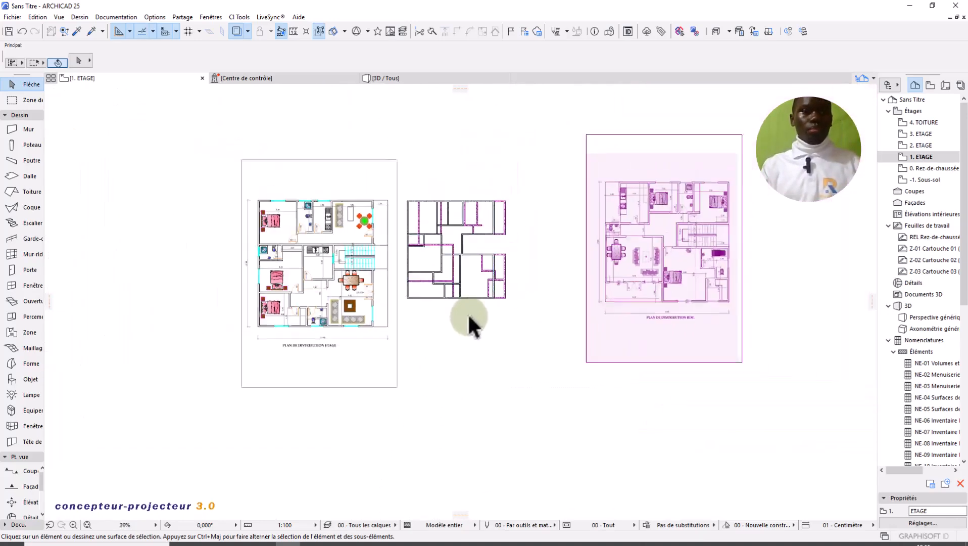
- Sketch a 15 cm thick chained wall with several segments around the upper-floor plan sheet, and cancel the whole chain
{"action": "left_click", "coordinate": [21, 130]}
{"action": "scroll", "coordinate": [446, 372], "scroll_direction": "down", "scroll_amount": 1}
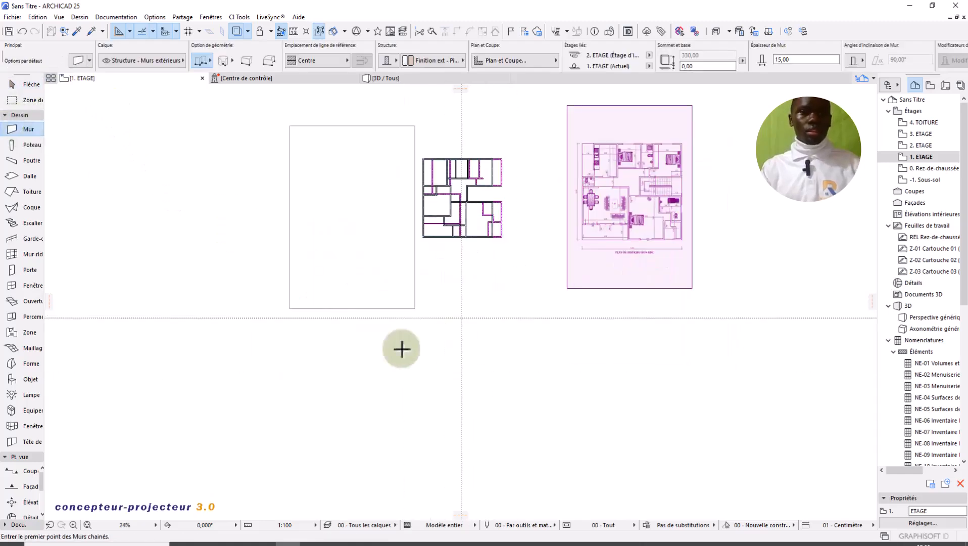
{"action": "left_click", "coordinate": [257, 229]}
{"action": "left_click", "coordinate": [252, 371]}
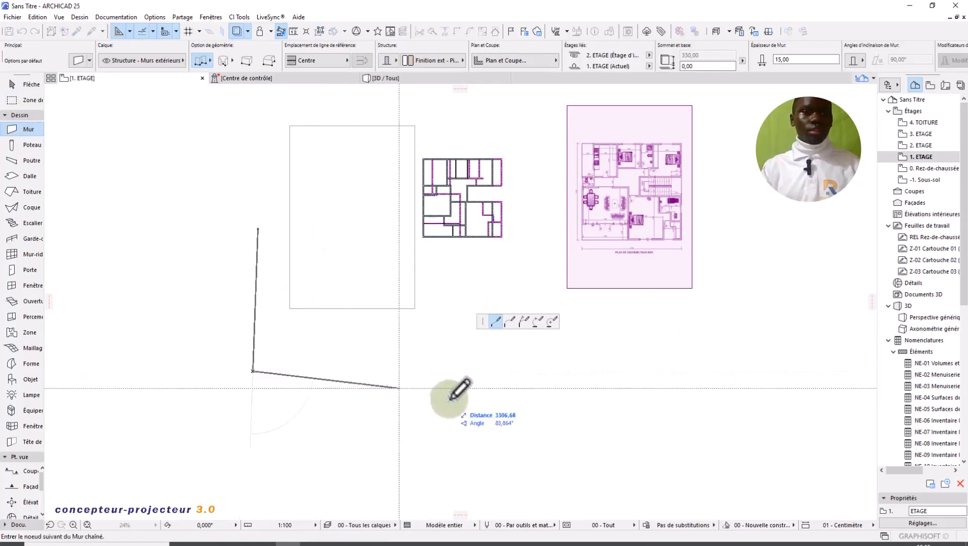
{"action": "left_click", "coordinate": [455, 387]}
{"action": "left_click", "coordinate": [457, 348]}
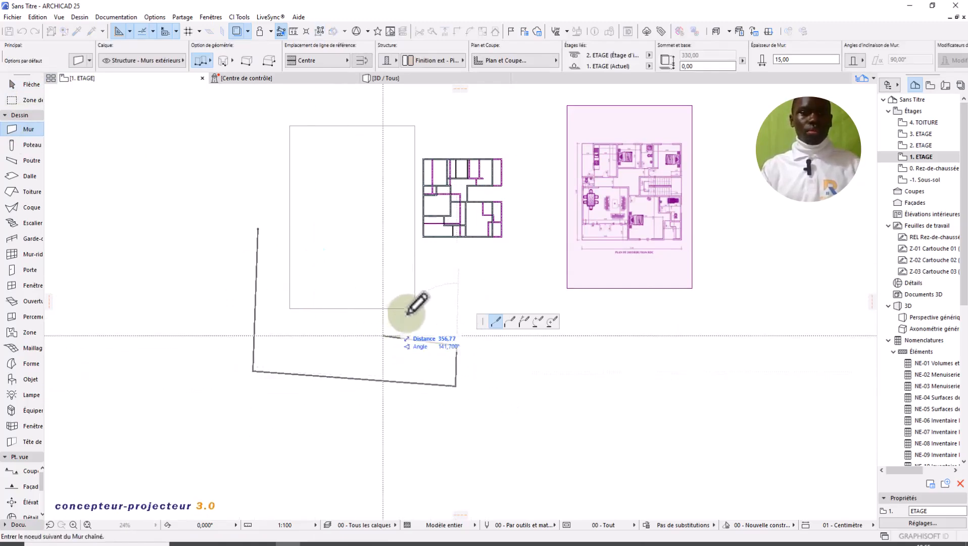
{"action": "left_click", "coordinate": [373, 335]}
{"action": "left_click", "coordinate": [414, 308]}
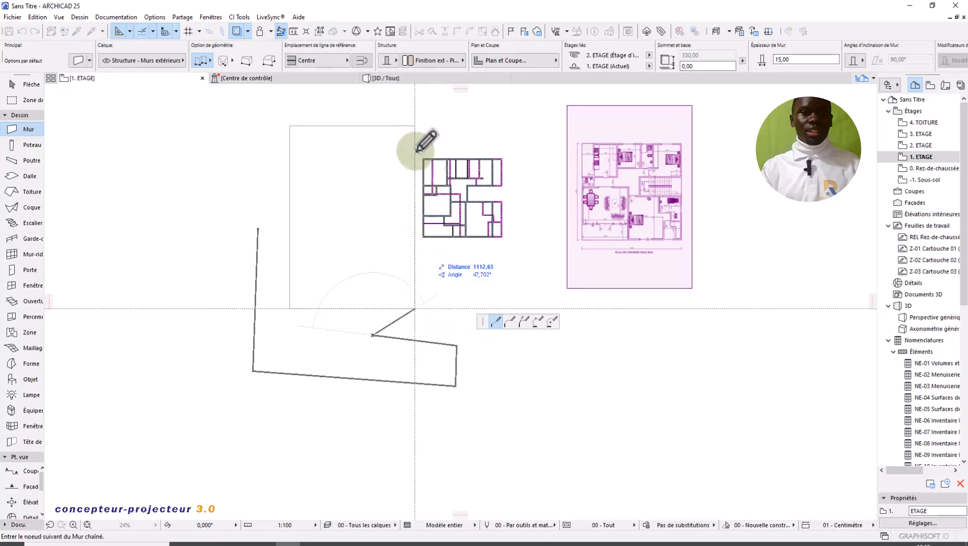
{"action": "left_click", "coordinate": [412, 120]}
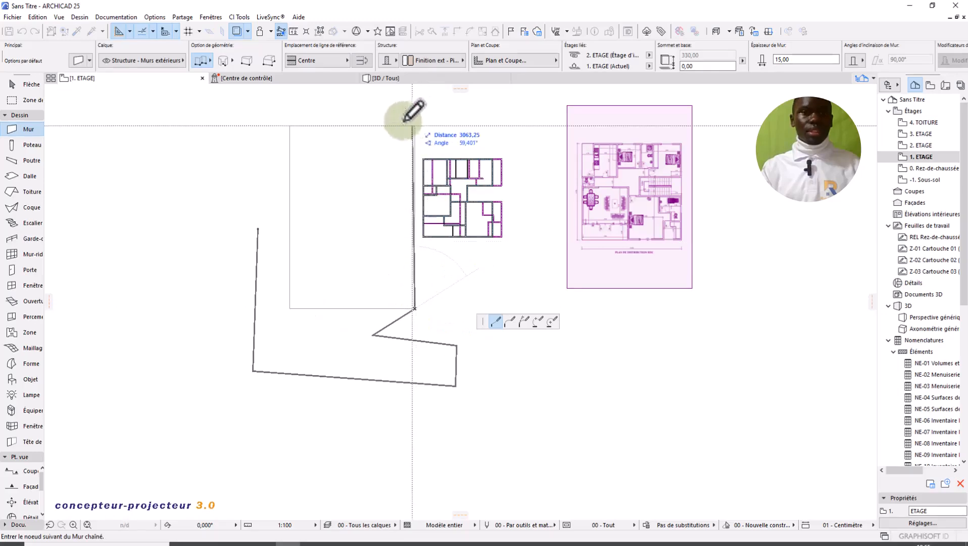
{"action": "left_click", "coordinate": [289, 128]}
{"action": "scroll", "coordinate": [292, 311], "scroll_direction": "up", "scroll_amount": 3}
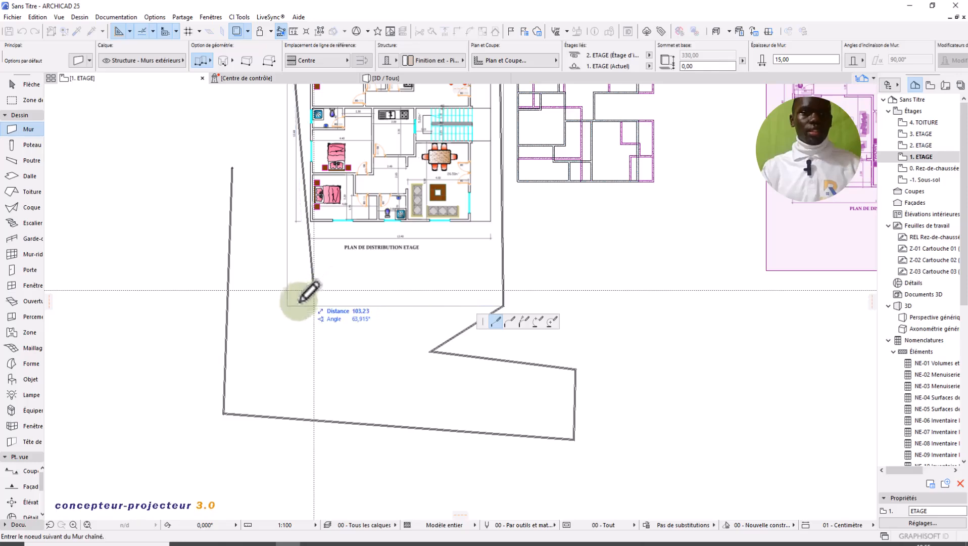
{"action": "left_click", "coordinate": [314, 290]}
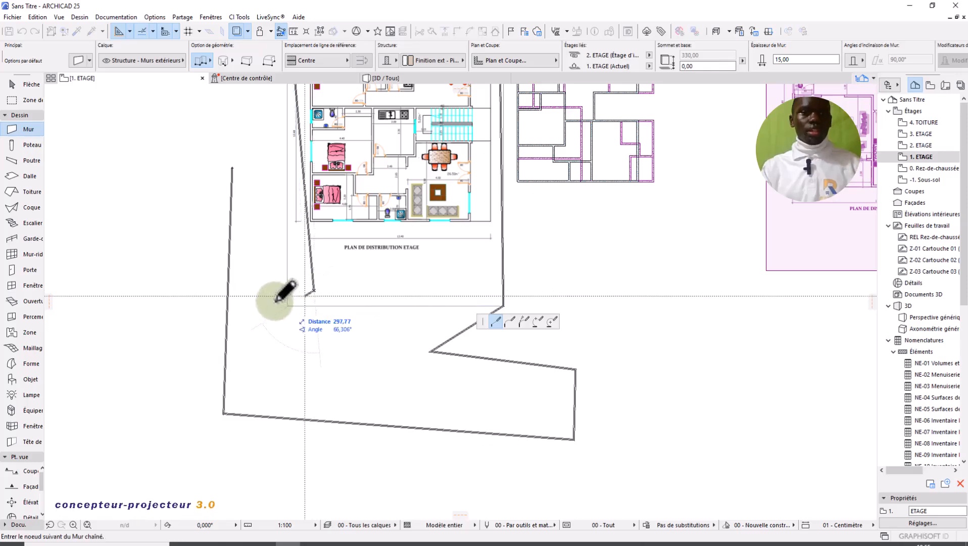
{"action": "double_click", "coordinate": [340, 291]}
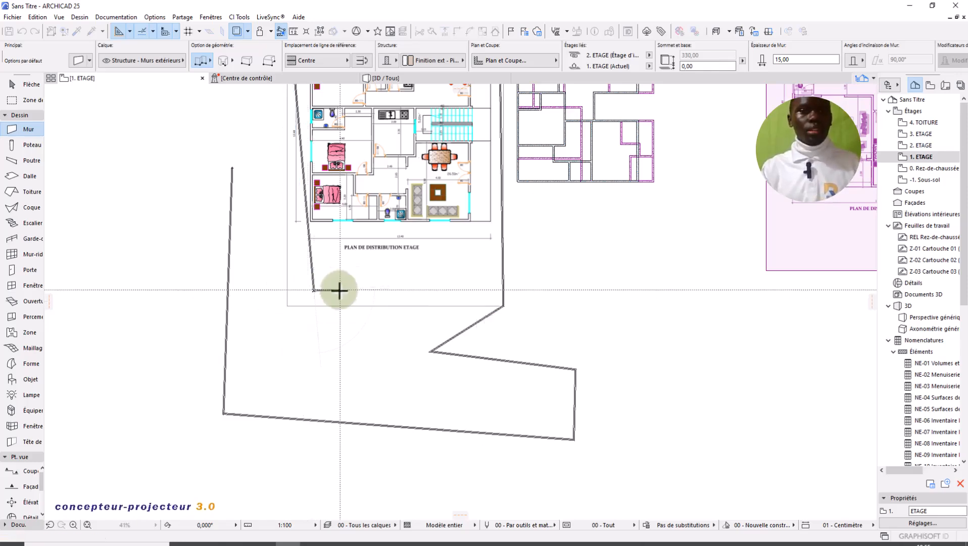
{"action": "key", "text": "Escape"}
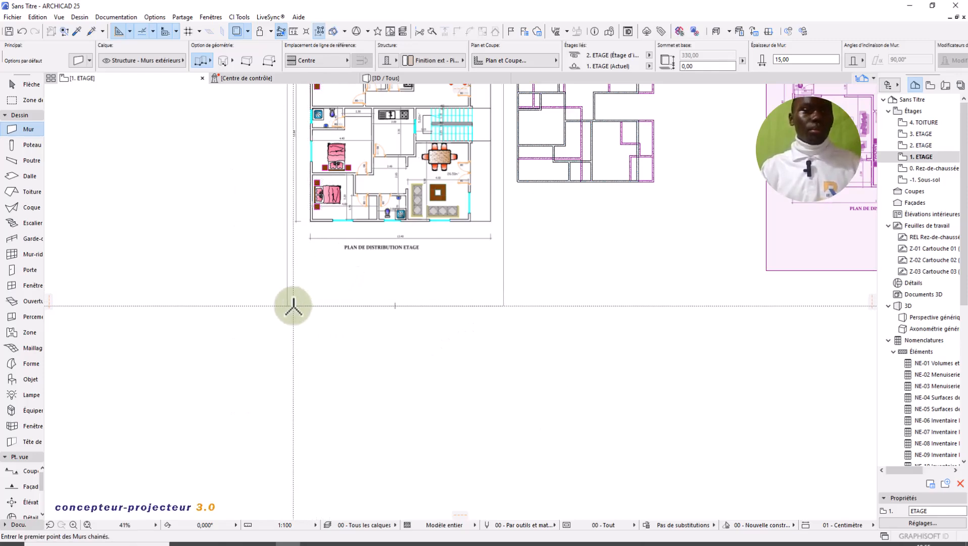
- Sketch a chained wall from the plan sheet's lower-left corner and remove its segments one by one back to the start point
{"action": "left_click", "coordinate": [288, 306]}
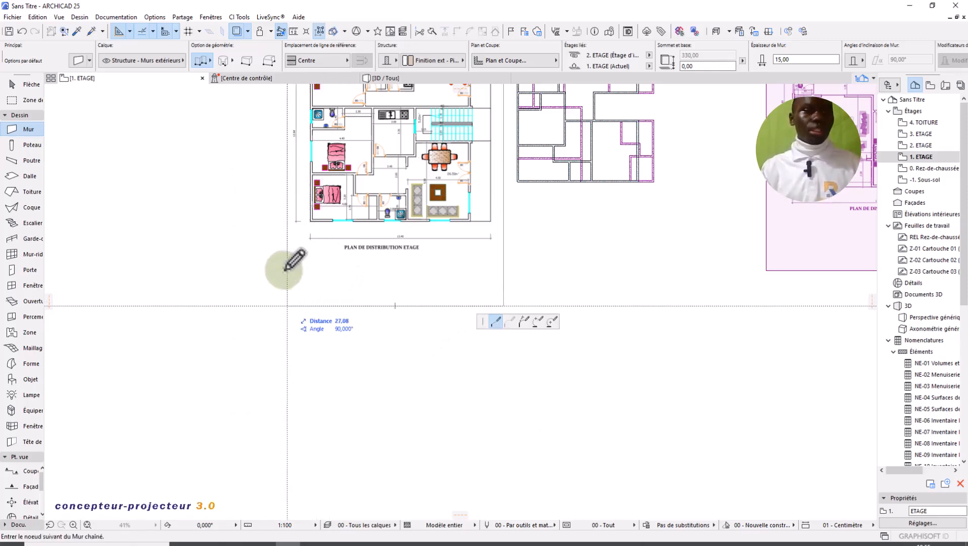
{"action": "left_click", "coordinate": [234, 224]}
{"action": "left_click", "coordinate": [146, 314]}
{"action": "left_click", "coordinate": [271, 373]}
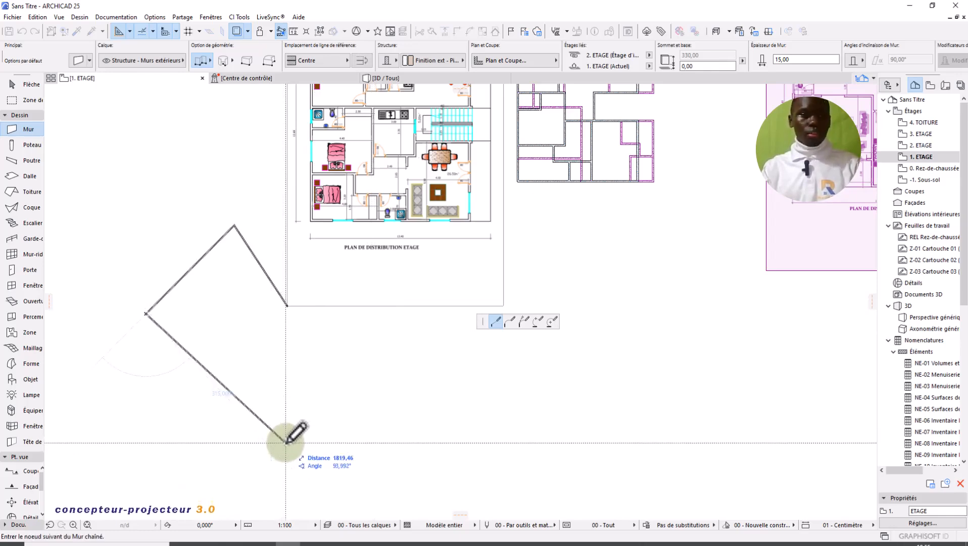
{"action": "key", "text": "BackSpace"}
{"action": "left_click", "coordinate": [297, 396]}
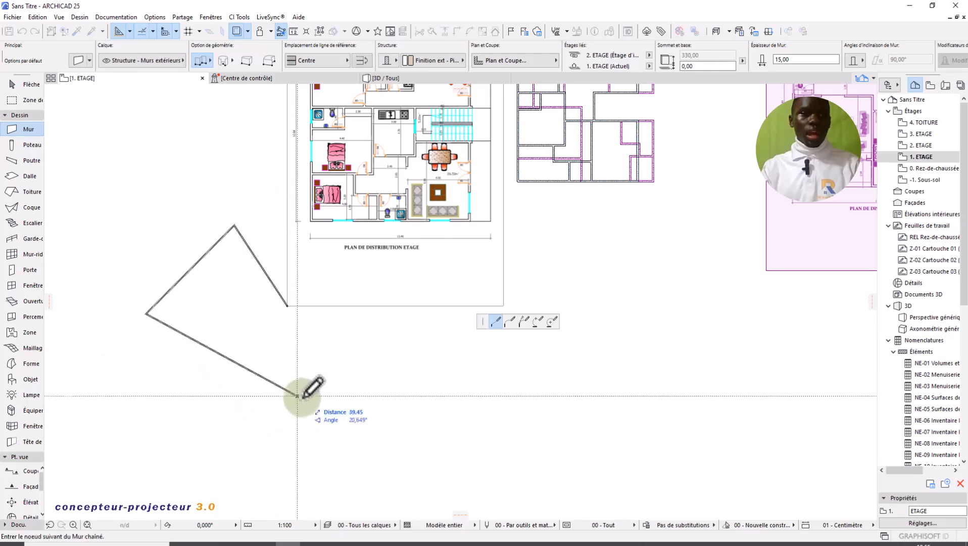
{"action": "left_click", "coordinate": [565, 383]}
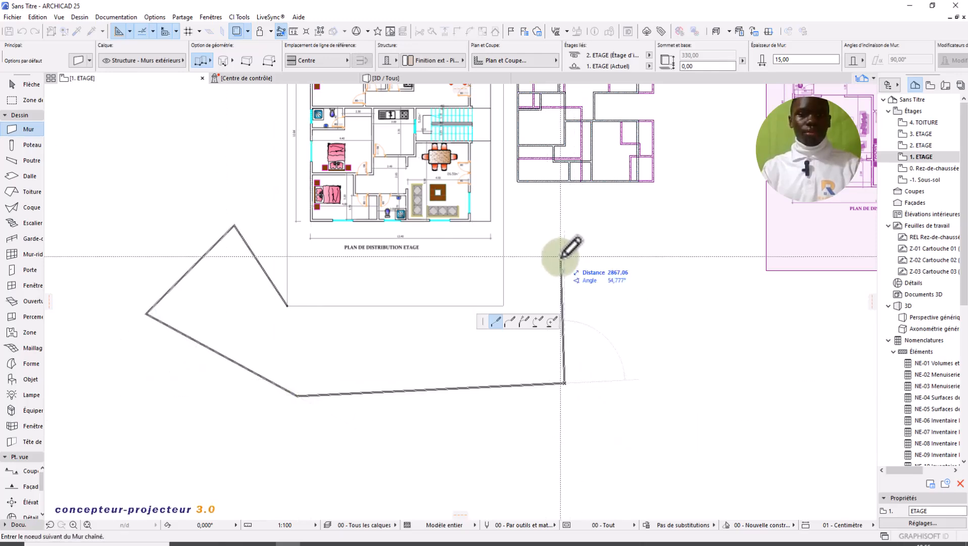
{"action": "key", "text": "BackSpace"}
{"action": "key", "text": "BackSpace"}
{"action": "key", "text": "BackSpace"}
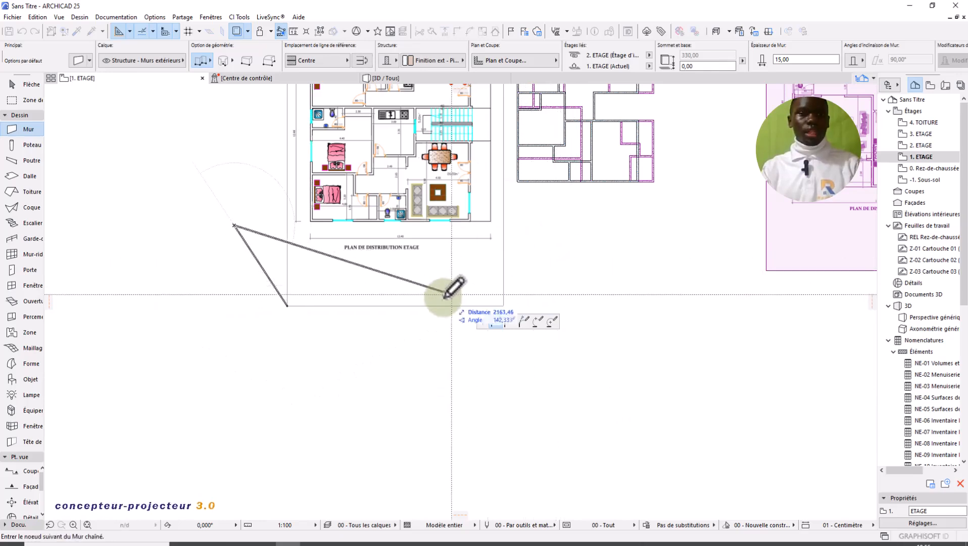
{"action": "key", "text": "BackSpace"}
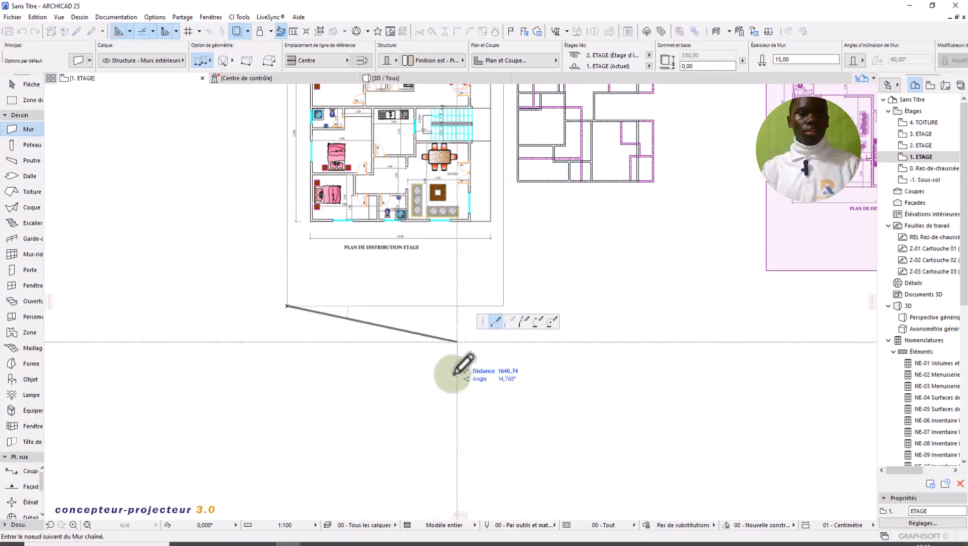
- Continue the chained wall with a loop of segments below the plan sheet, and remove all of them including the start point
{"action": "left_click", "coordinate": [387, 423]}
{"action": "left_click", "coordinate": [629, 362]}
{"action": "left_click", "coordinate": [620, 272]}
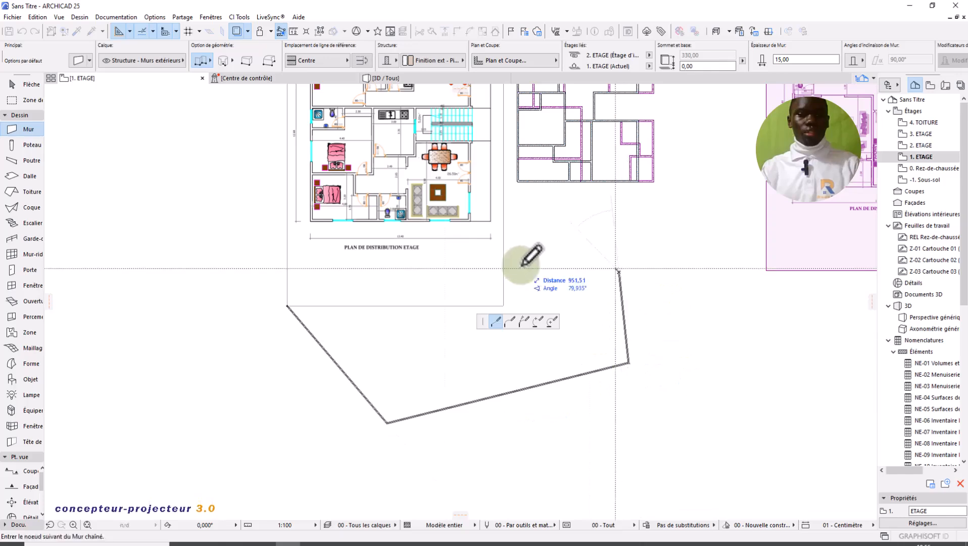
{"action": "left_click", "coordinate": [521, 266]}
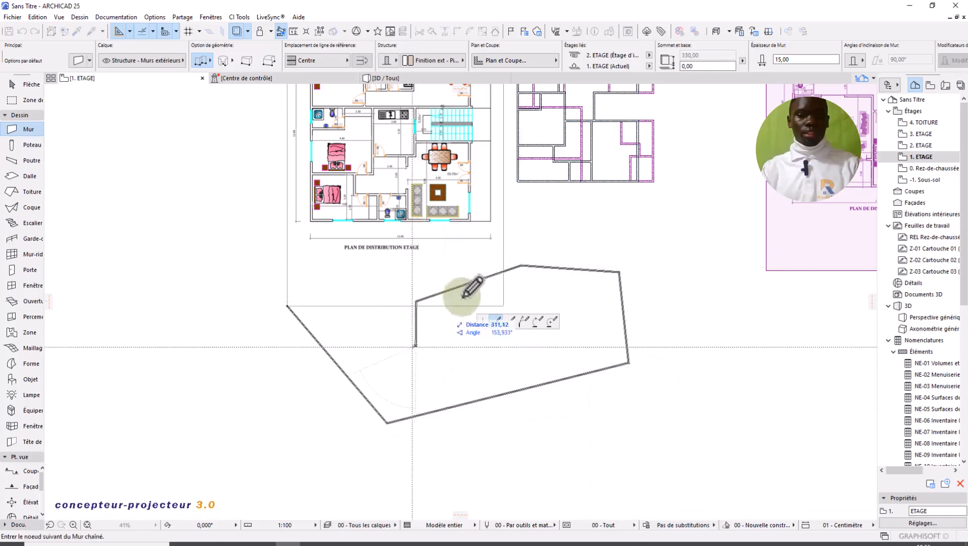
{"action": "key", "text": "BackSpace"}
{"action": "key", "text": "BackSpace"}
{"action": "key", "text": "BackSpace"}
{"action": "key", "text": "BackSpace"}
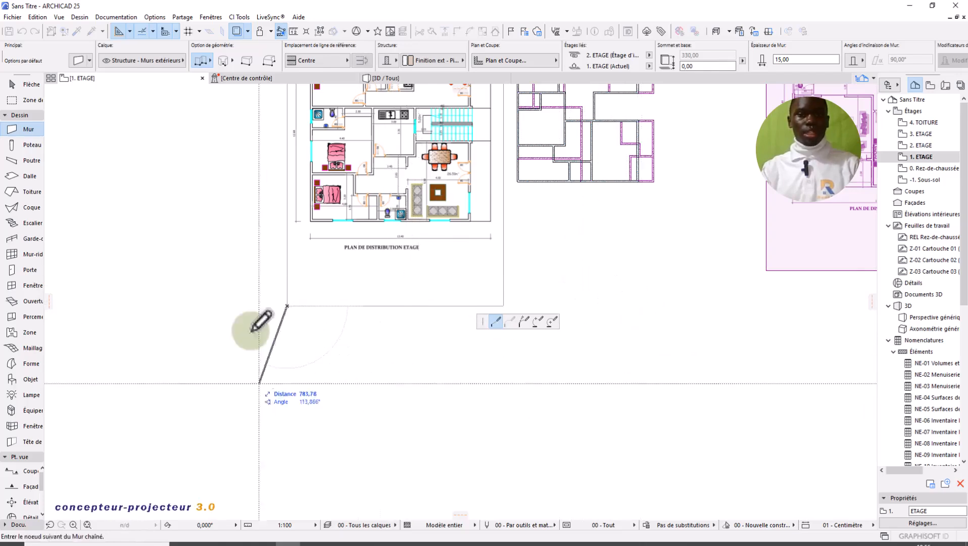
{"action": "key", "text": "BackSpace"}
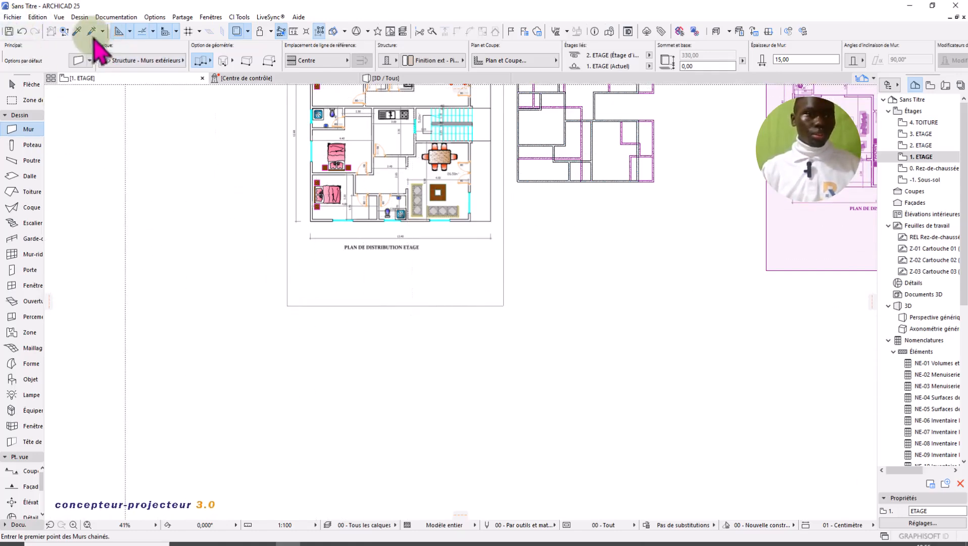
- Inspect the undo step limit in the work environment's data security and integrity settings
{"action": "left_click", "coordinate": [154, 18]}
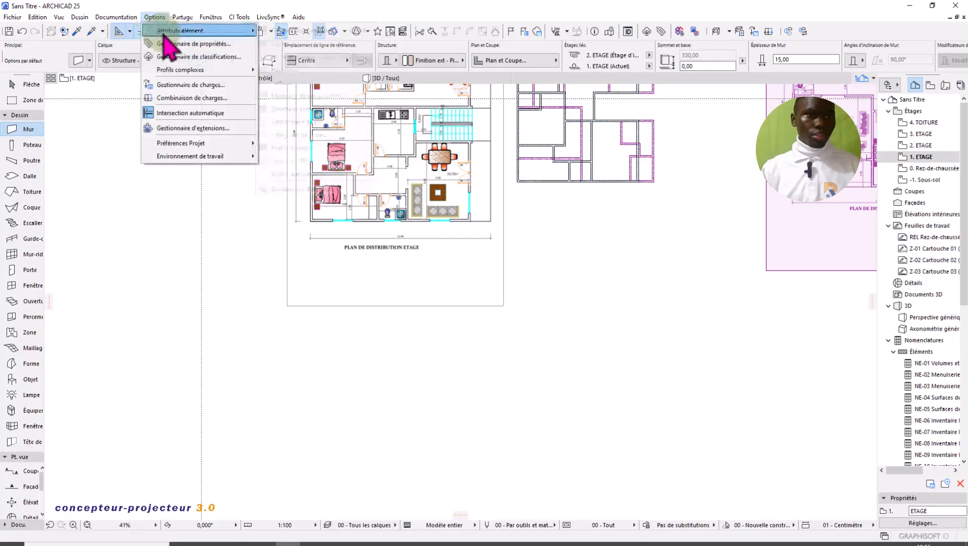
{"action": "mouse_move", "coordinate": [207, 145]}
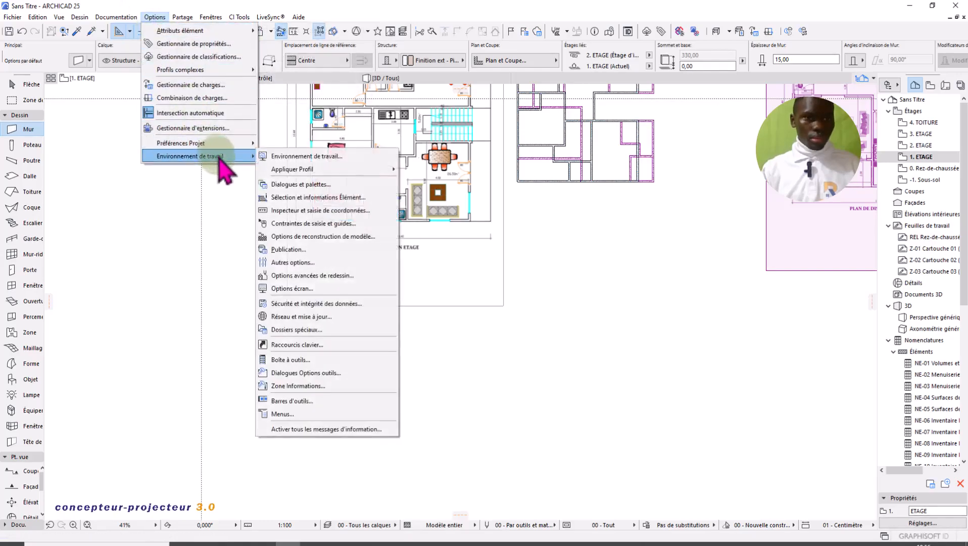
{"action": "mouse_move", "coordinate": [234, 161]}
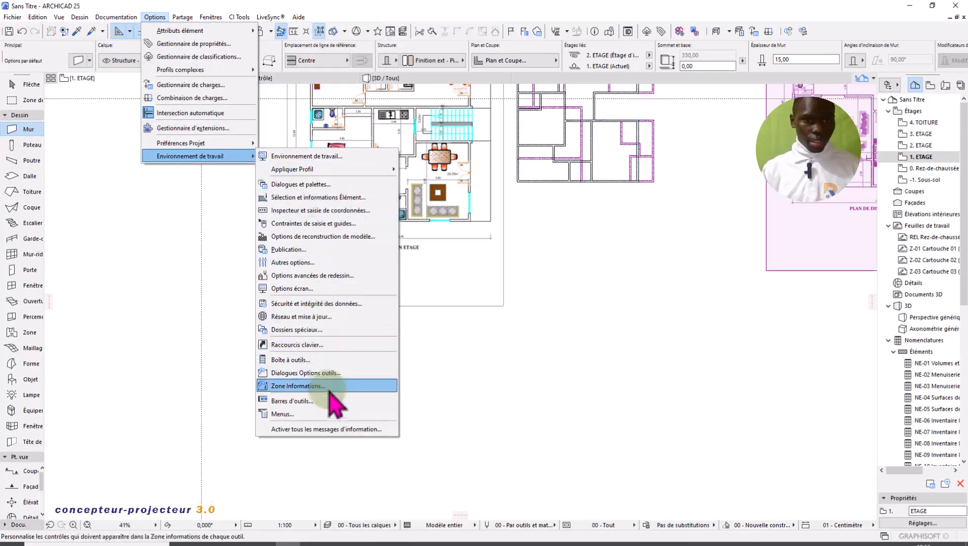
{"action": "left_click", "coordinate": [316, 305]}
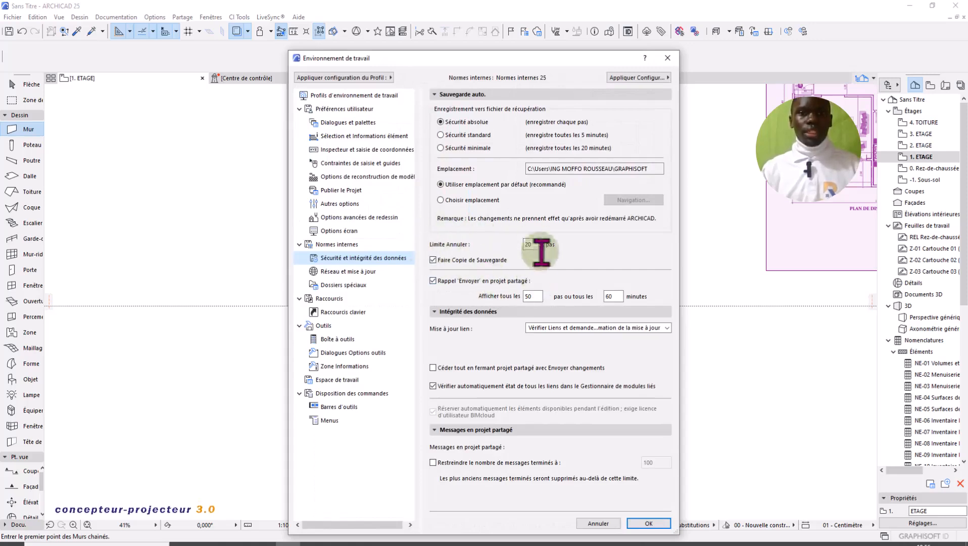
{"action": "double_click", "coordinate": [540, 246]}
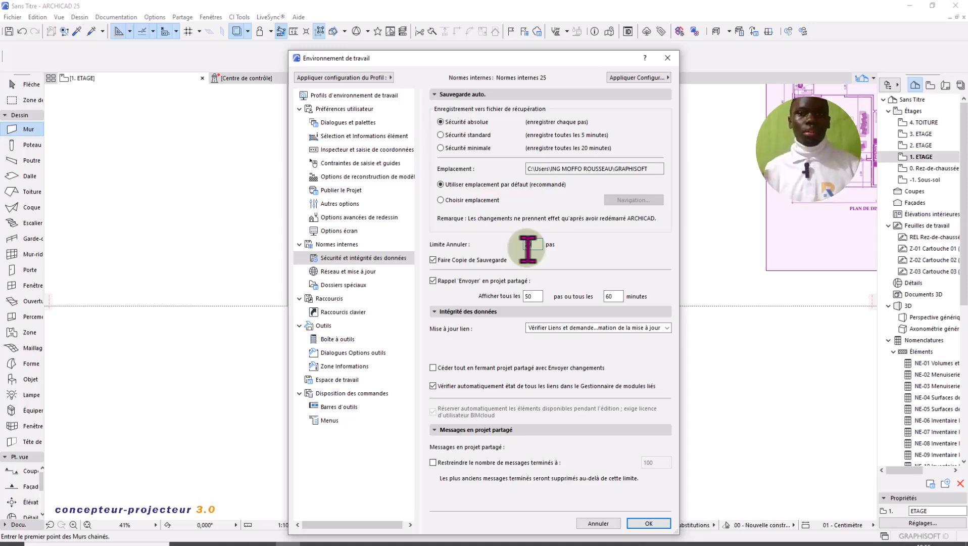
{"action": "left_click_drag", "start_coordinate": [608, 60], "coordinate": [136, 244]}
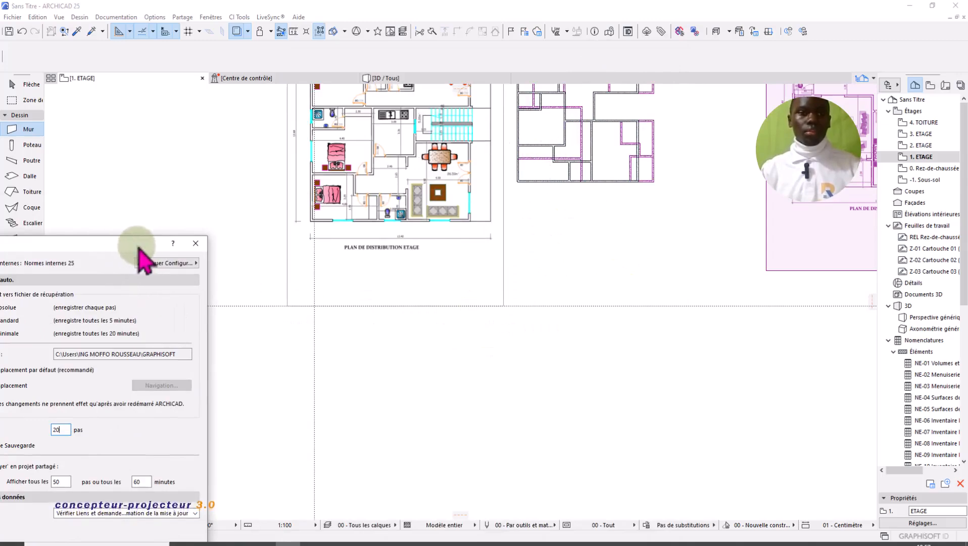
{"action": "left_click_drag", "start_coordinate": [139, 249], "coordinate": [651, 126]}
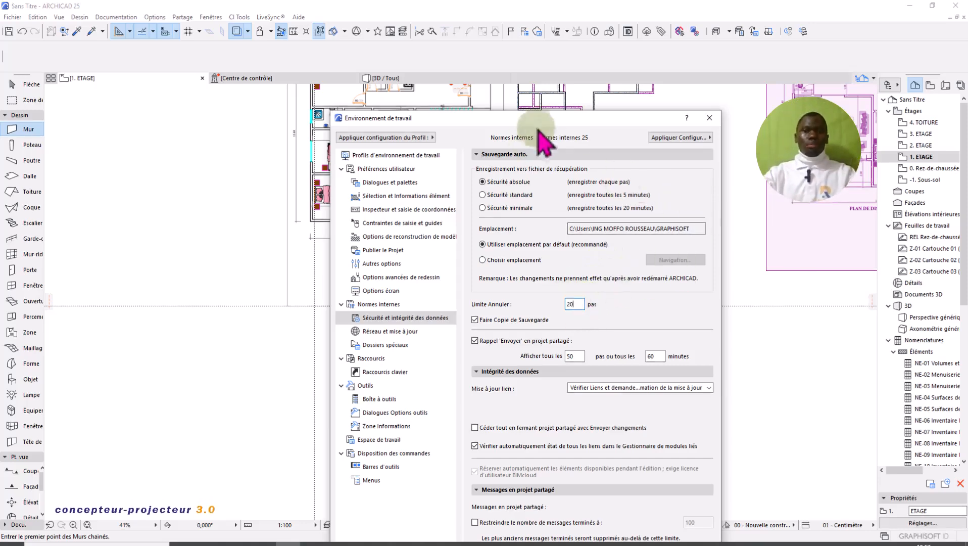
{"action": "left_click_drag", "start_coordinate": [566, 127], "coordinate": [737, 163]}
{"action": "key", "text": "Escape"}
{"action": "key", "text": "Escape"}
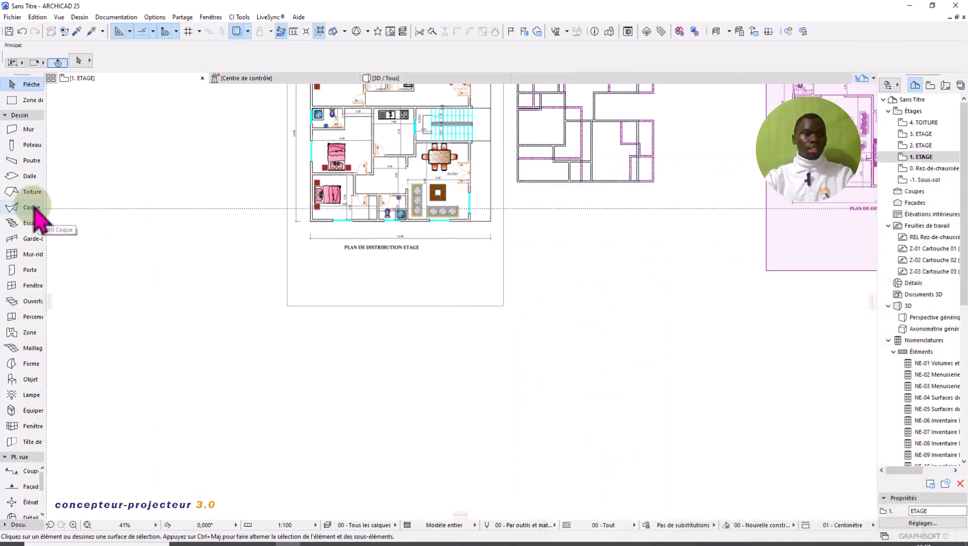
- Draw three rectangular Forme shapes of different sizes below the plan sheet, the second about 170 by 272 cm
{"action": "left_click", "coordinate": [39, 369]}
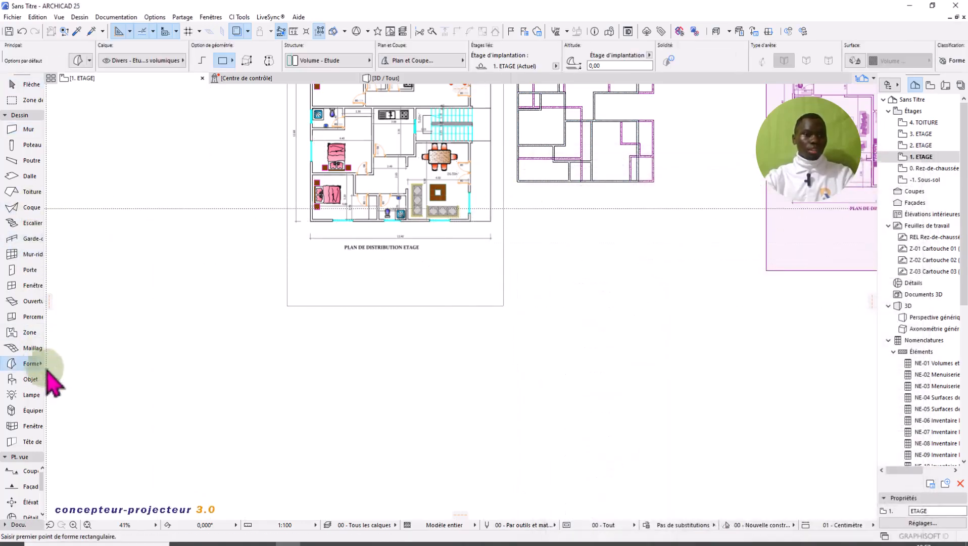
{"action": "left_click", "coordinate": [250, 349]}
{"action": "left_click", "coordinate": [327, 403]}
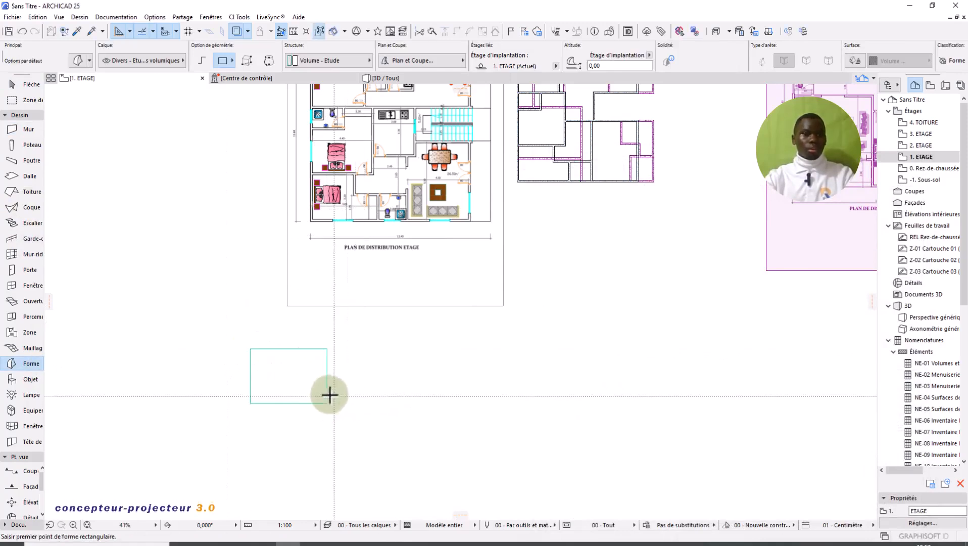
{"action": "scroll", "coordinate": [322, 389], "scroll_direction": "up", "scroll_amount": 2}
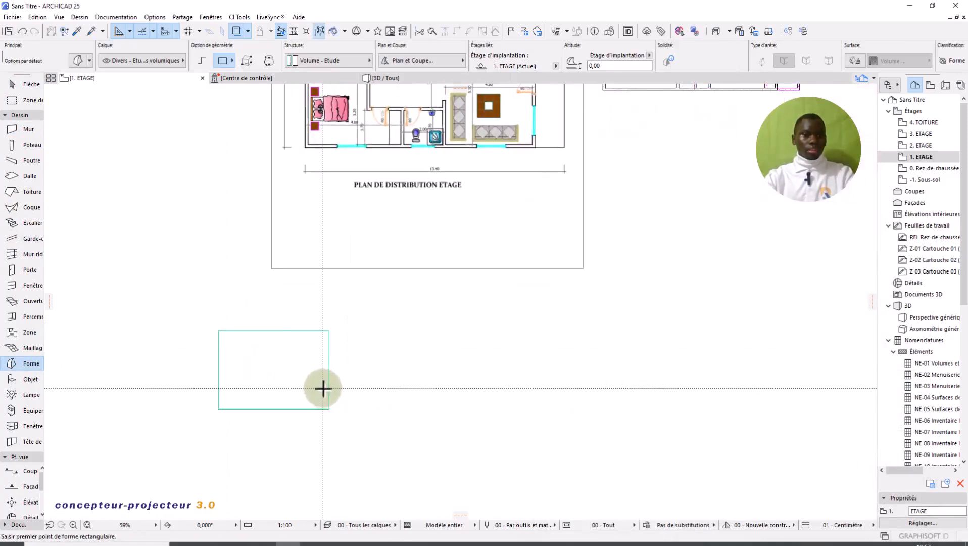
{"action": "left_click", "coordinate": [368, 374]}
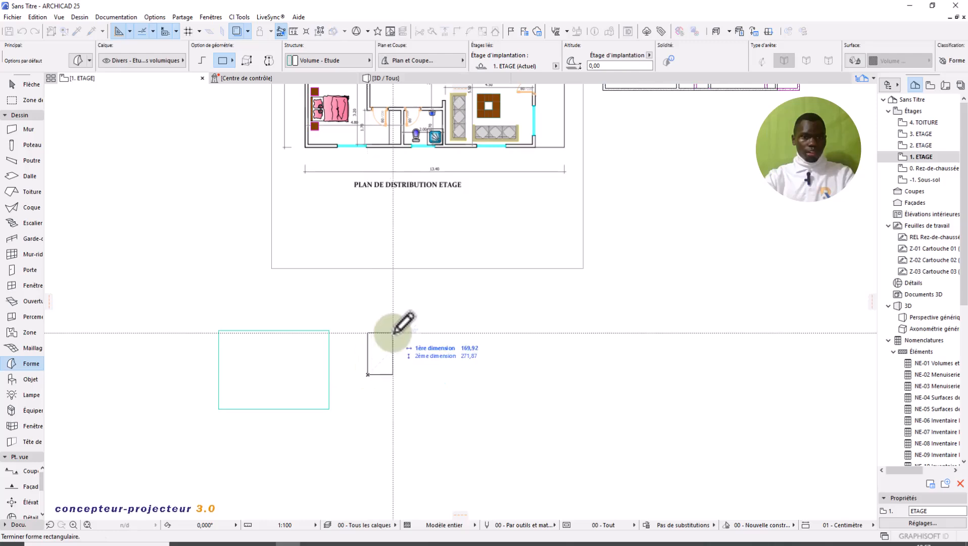
{"action": "left_click", "coordinate": [393, 333]}
{"action": "left_click", "coordinate": [427, 372]}
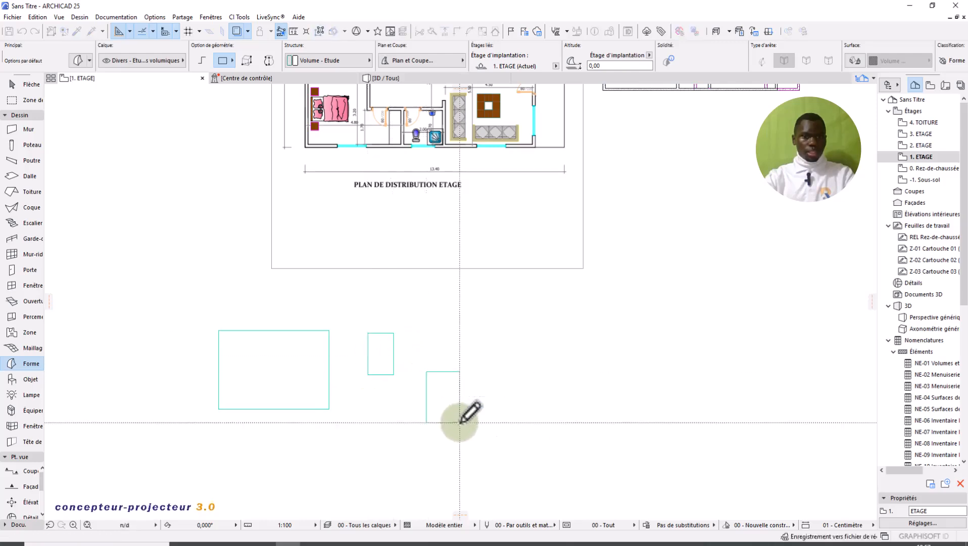
{"action": "left_click", "coordinate": [460, 422]}
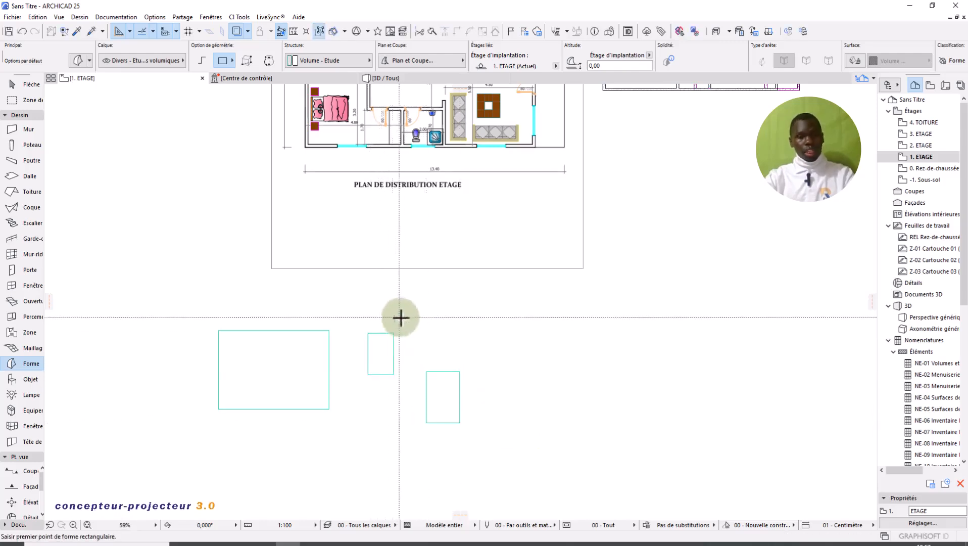
{"action": "key", "text": "Escape"}
- Move the small middle rectangle several times, leaving it between the other two rectangles
{"action": "left_click", "coordinate": [393, 347]}
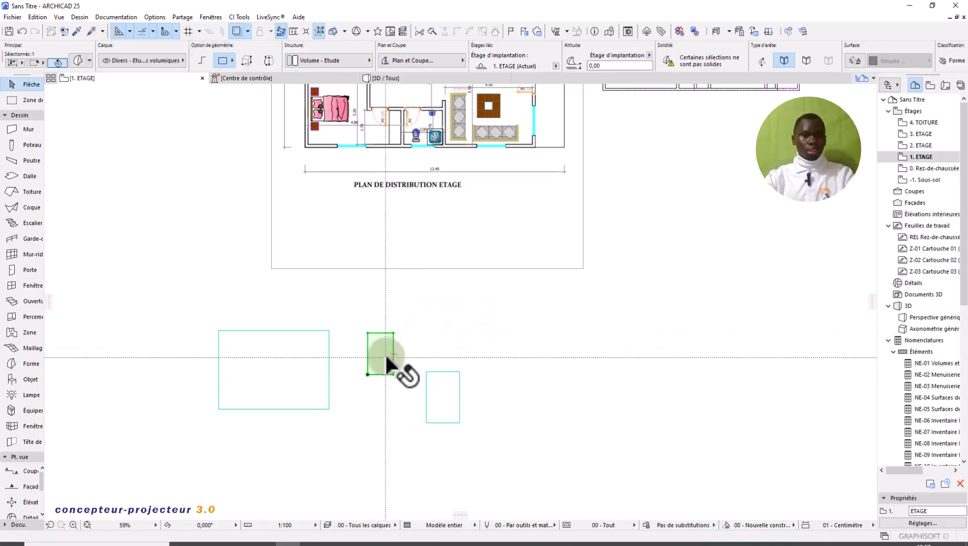
{"action": "left_click", "coordinate": [386, 357]}
{"action": "left_click", "coordinate": [415, 348]}
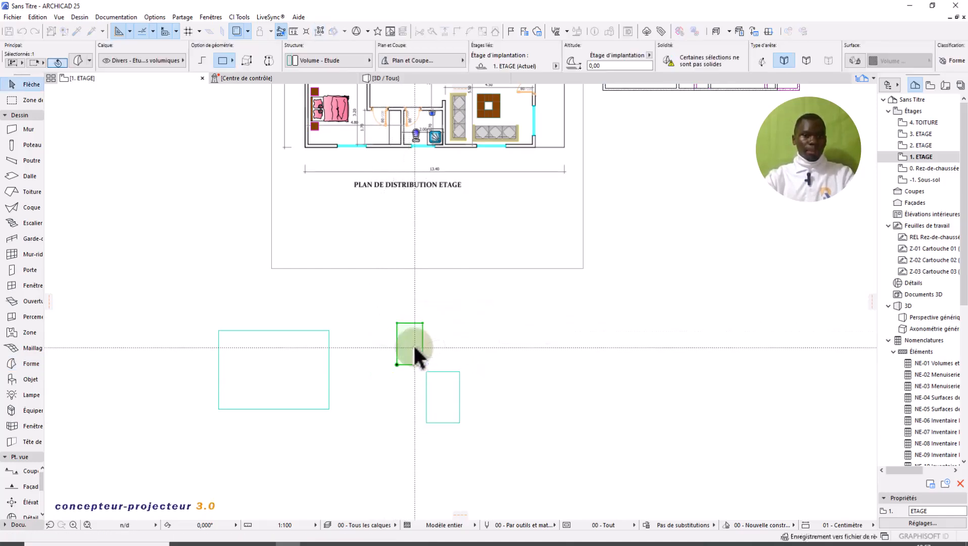
{"action": "left_click", "coordinate": [410, 342]}
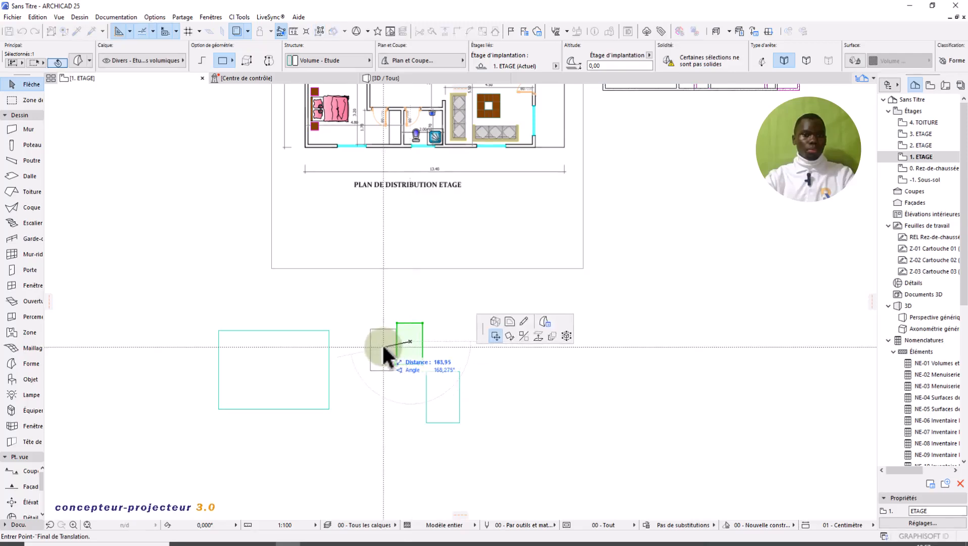
{"action": "left_click", "coordinate": [384, 346]}
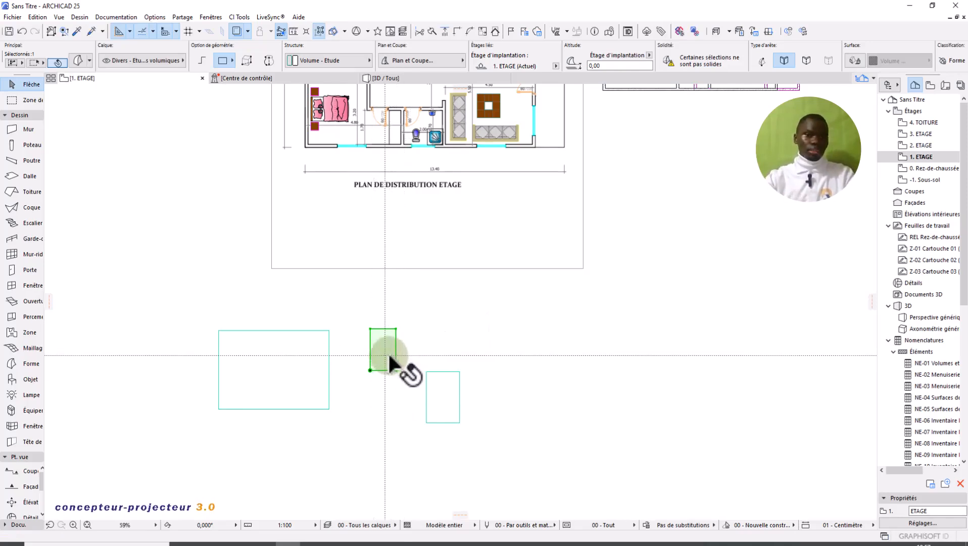
{"action": "left_click", "coordinate": [388, 355]}
{"action": "left_click", "coordinate": [396, 355]}
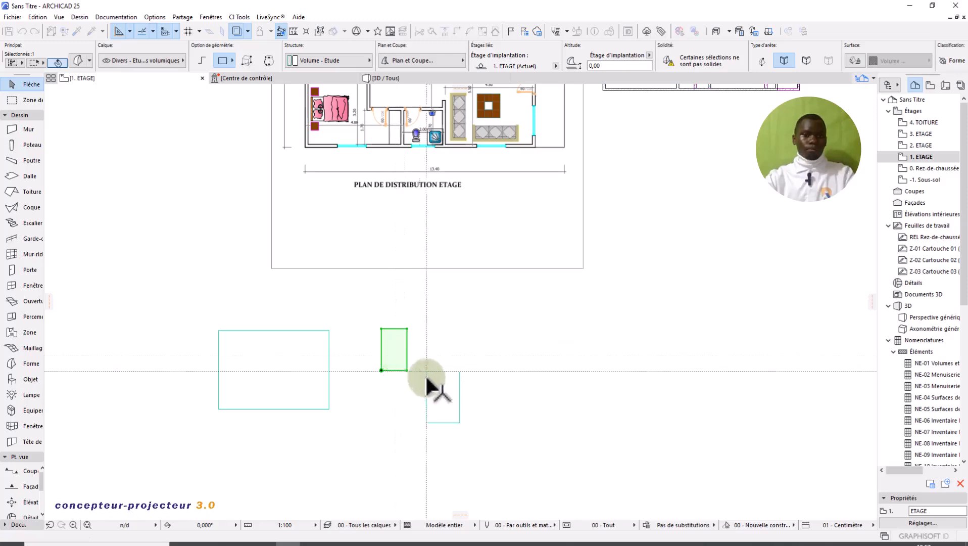
- Move the lowest rectangle a short distance to the right and clear the selection
{"action": "left_click", "coordinate": [437, 389]}
{"action": "left_click", "coordinate": [440, 390]}
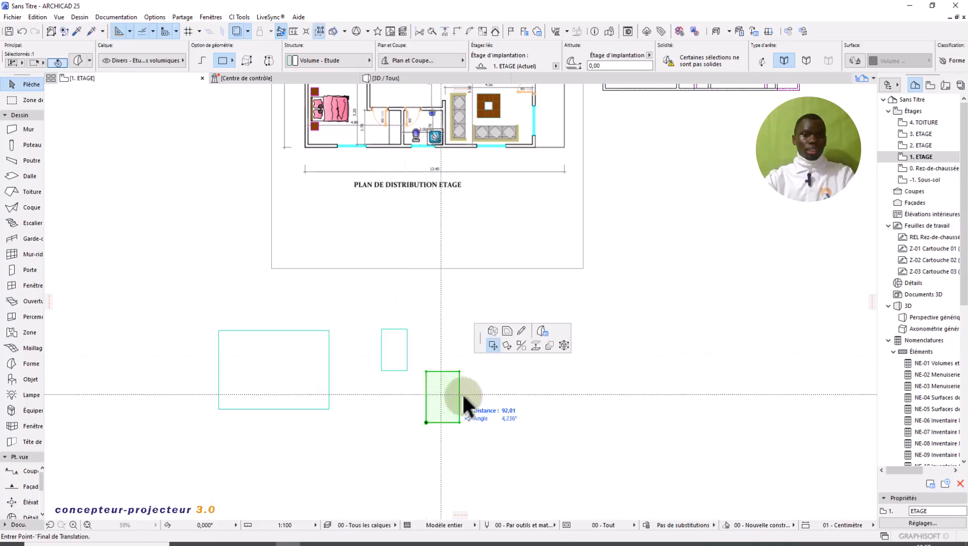
{"action": "left_click", "coordinate": [465, 396]}
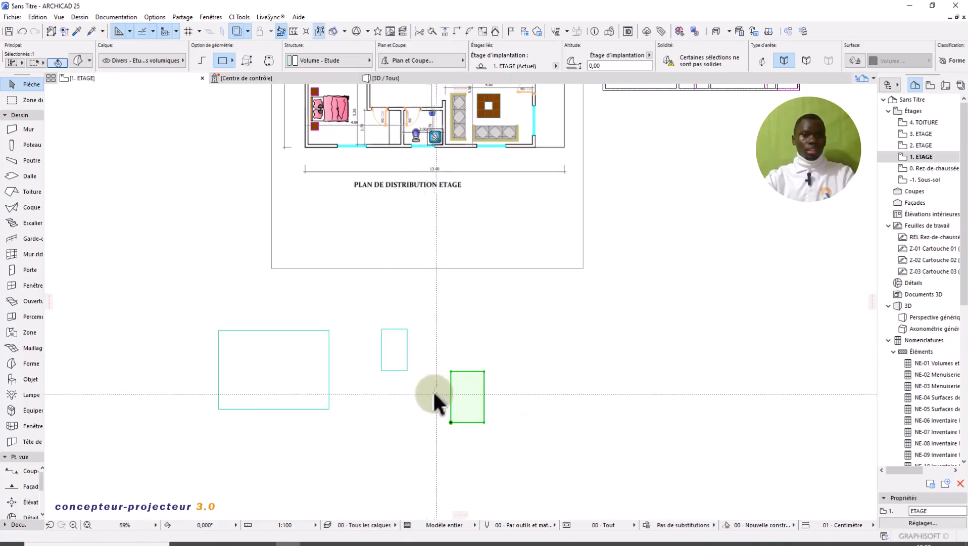
{"action": "left_click", "coordinate": [433, 390]}
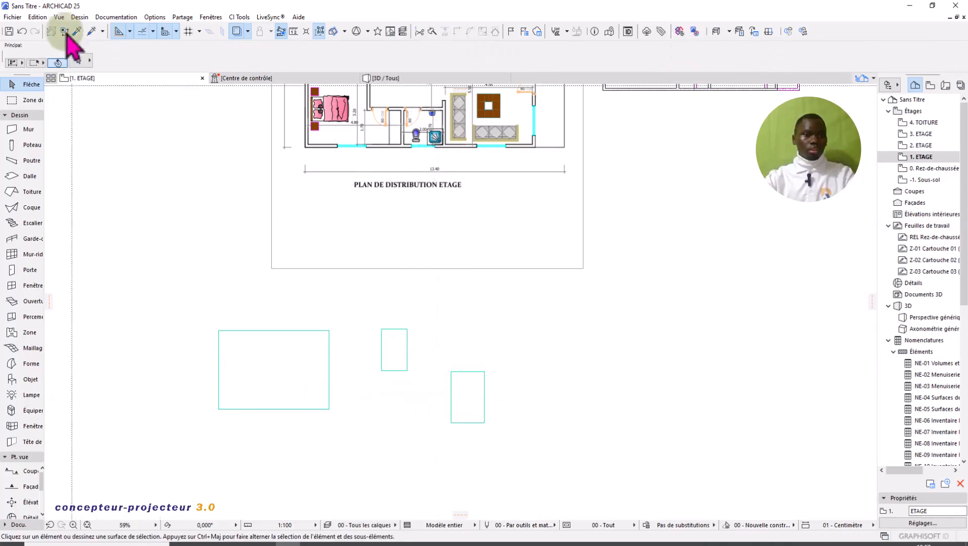
- Set the undo limit to 50 steps in the work environment's data security and integrity settings
{"action": "left_click", "coordinate": [156, 17]}
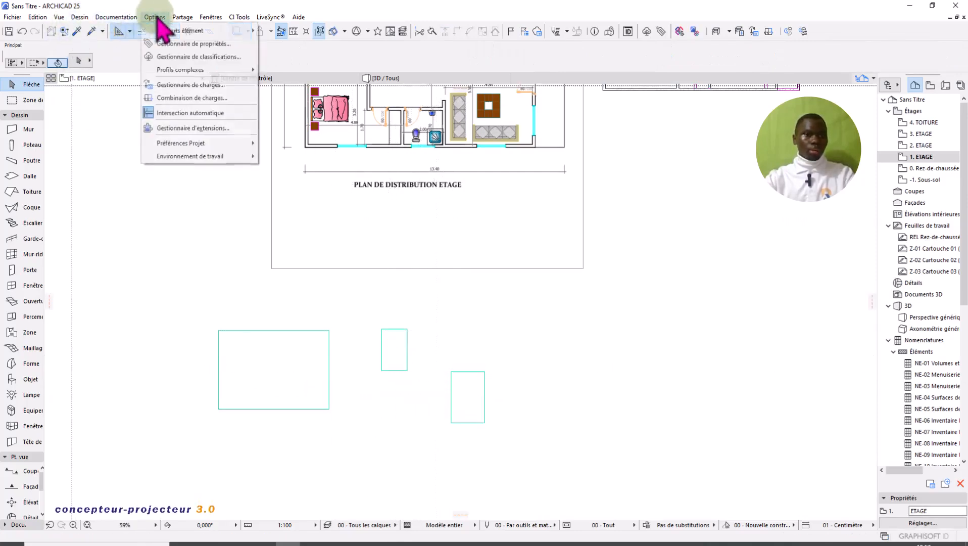
{"action": "mouse_move", "coordinate": [205, 157]}
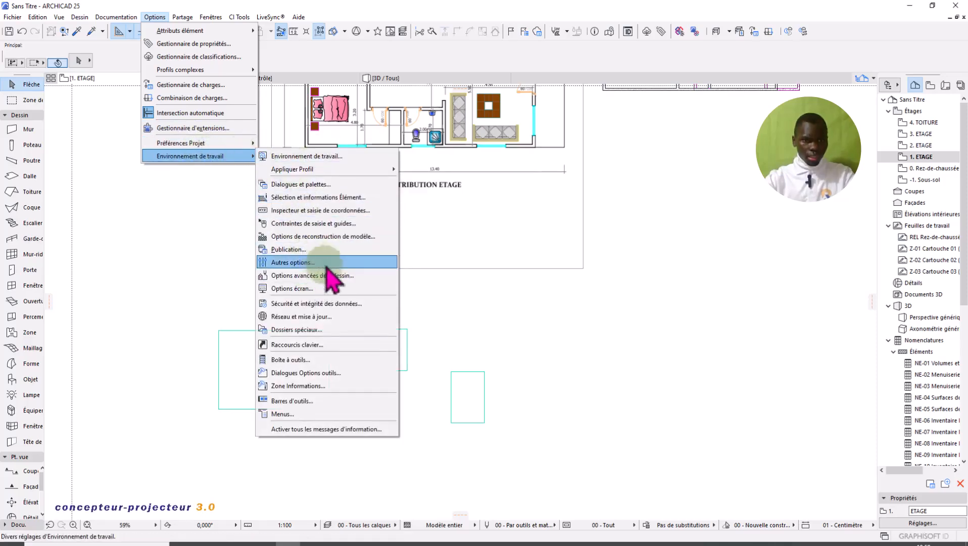
{"action": "left_click", "coordinate": [336, 305]}
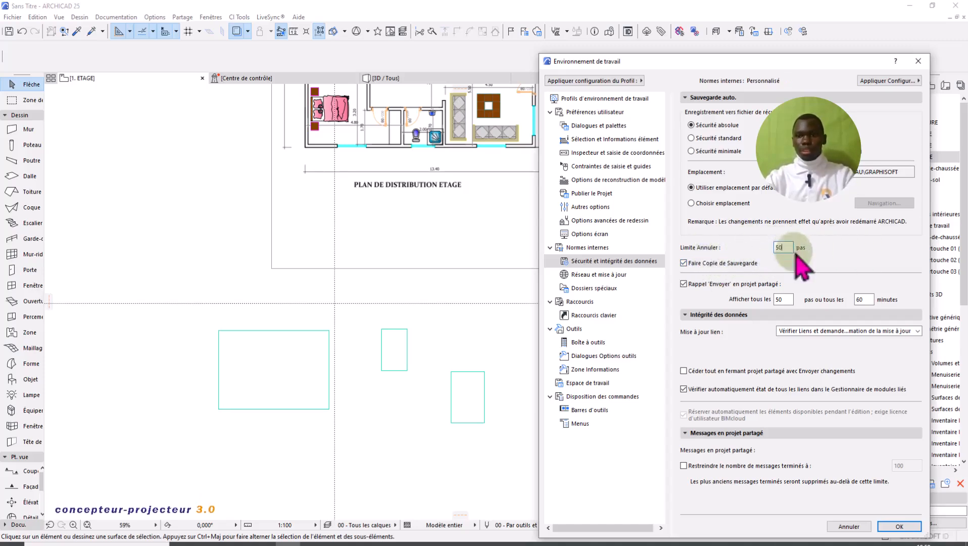
{"action": "left_click", "coordinate": [903, 527]}
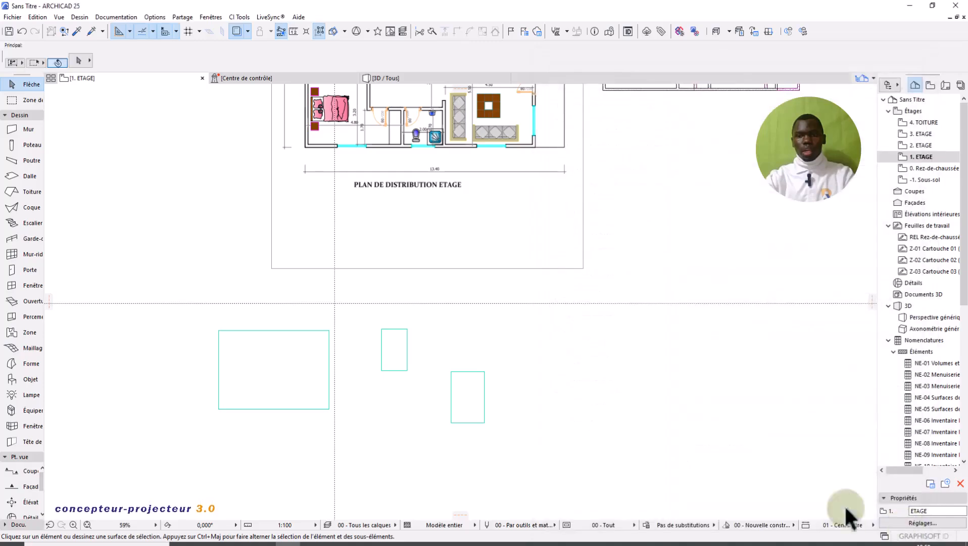
- Delete all three practice rectangles below the plan sheet
{"action": "left_click", "coordinate": [524, 441]}
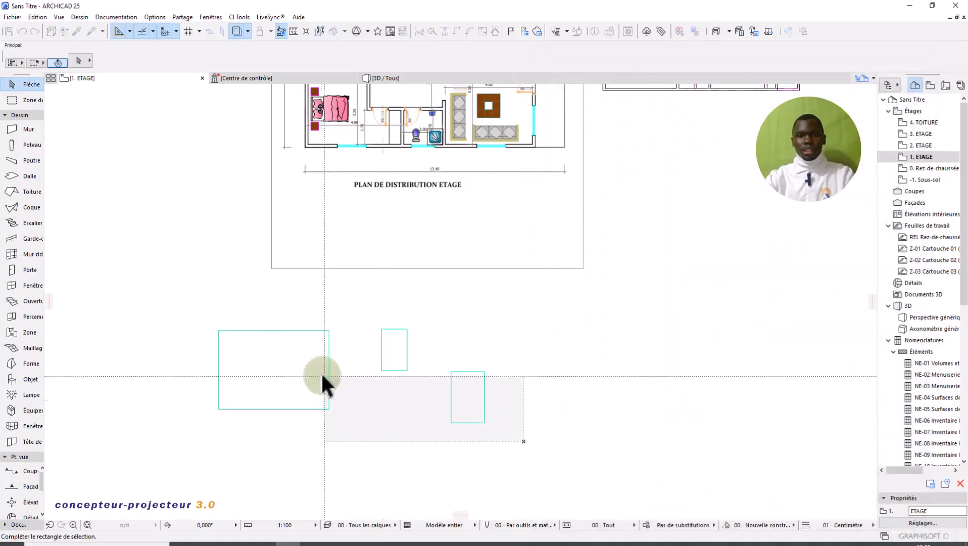
{"action": "left_click", "coordinate": [207, 318]}
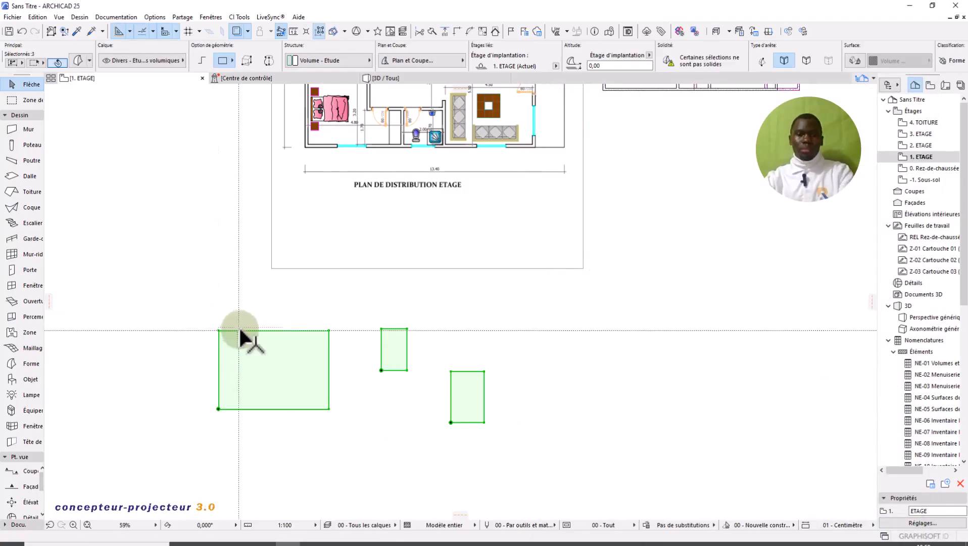
{"action": "key", "text": "Delete"}
- Bring up the storey and trace reference options of the 1. ETAGE view
{"action": "scroll", "coordinate": [331, 374], "scroll_direction": "down", "scroll_amount": 3}
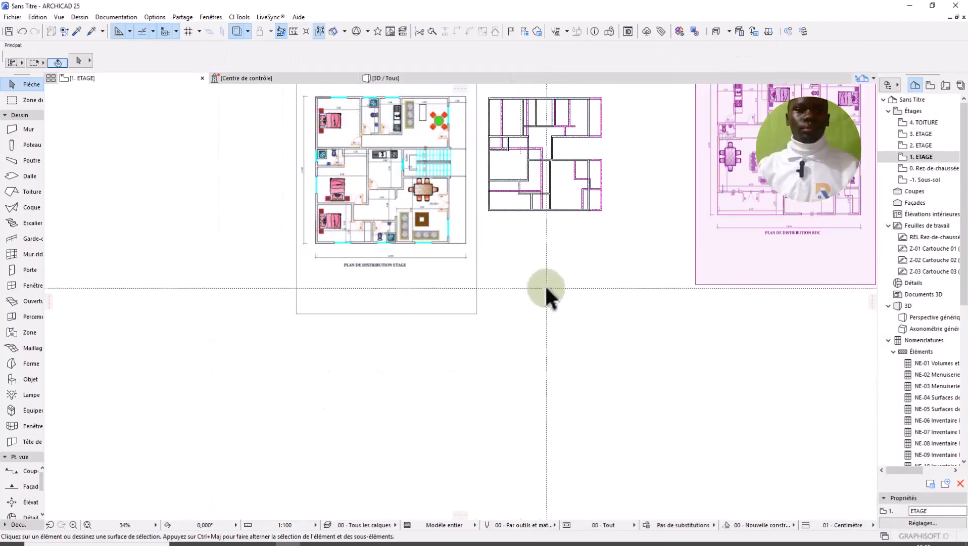
{"action": "scroll", "coordinate": [384, 234], "scroll_direction": "down", "scroll_amount": 3}
{"action": "middle_click_drag", "start_coordinate": [414, 263], "coordinate": [345, 328]}
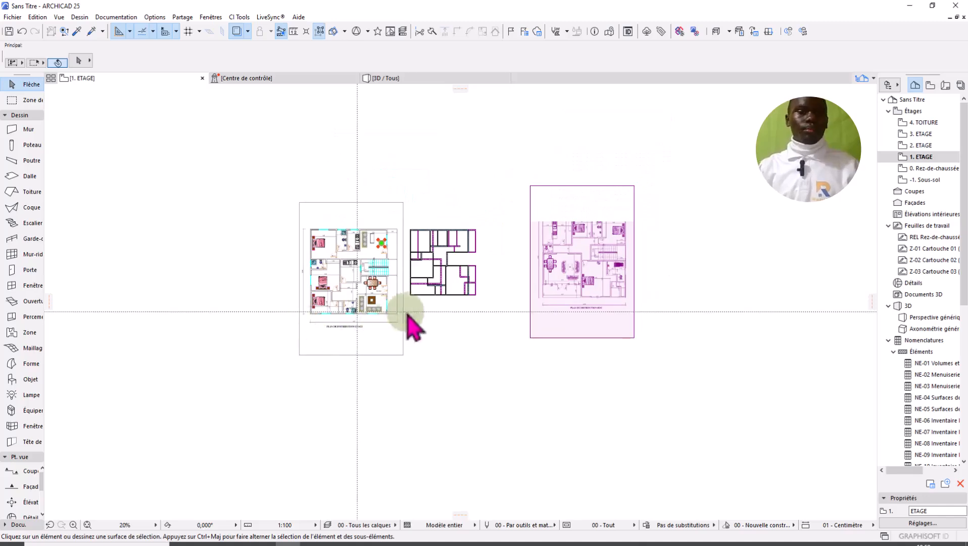
{"action": "scroll", "coordinate": [411, 320], "scroll_direction": "up", "scroll_amount": 6}
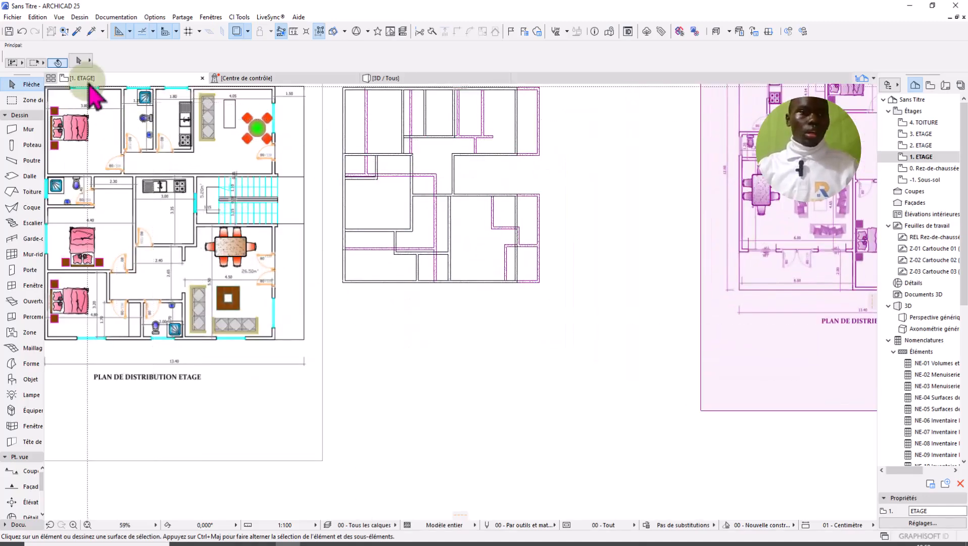
{"action": "right_click", "coordinate": [91, 79]}
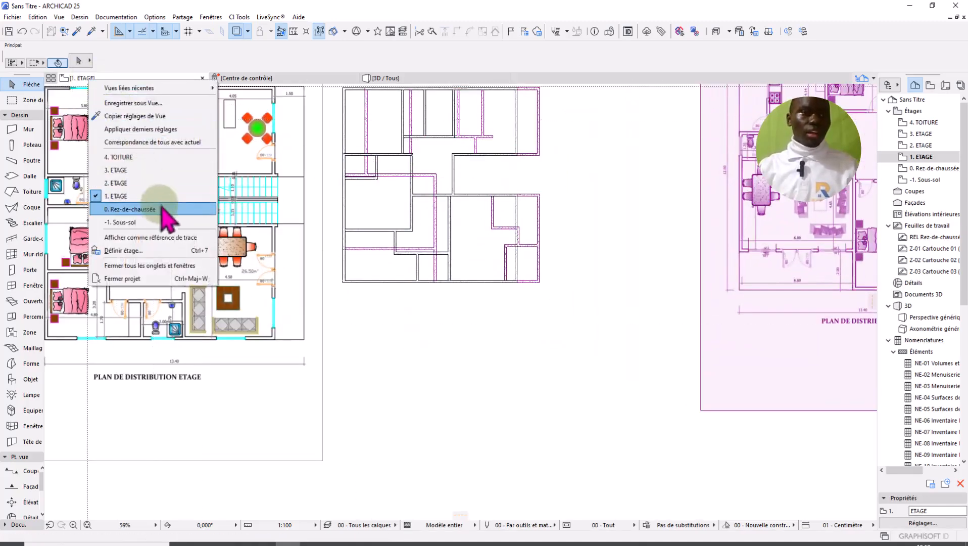